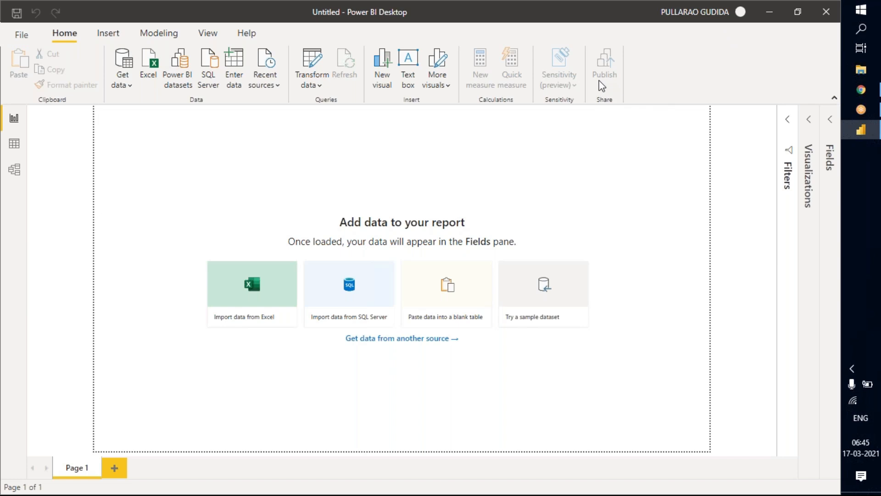
# Open the recent report Financial Demo Report-Week1.pbix stored in D: > Class Reports.
pyautogui.click(207, 38)
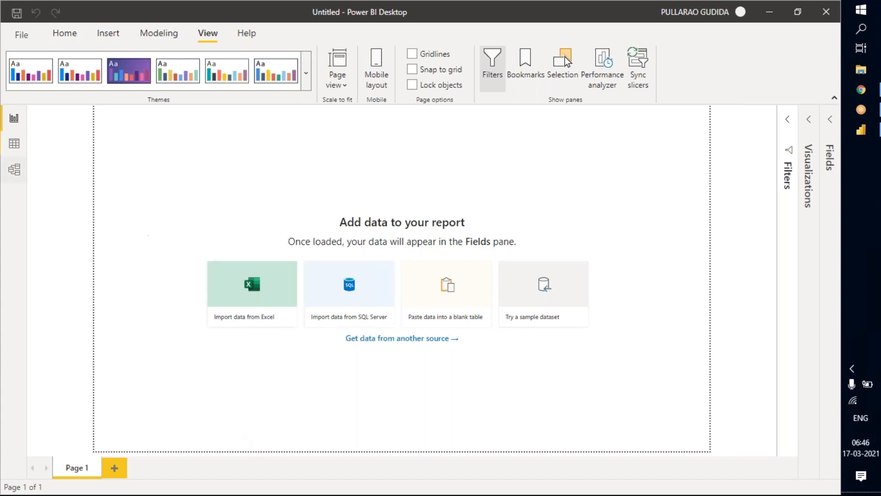
pyautogui.click(19, 39)
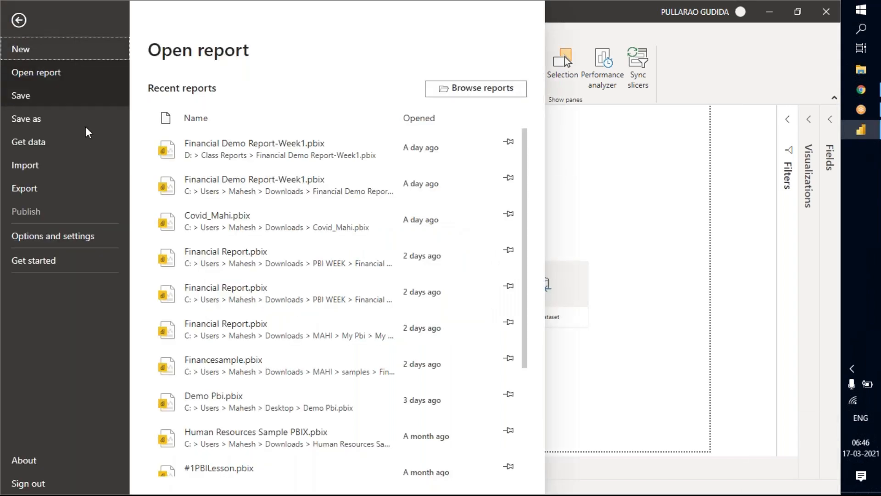
pyautogui.click(274, 156)
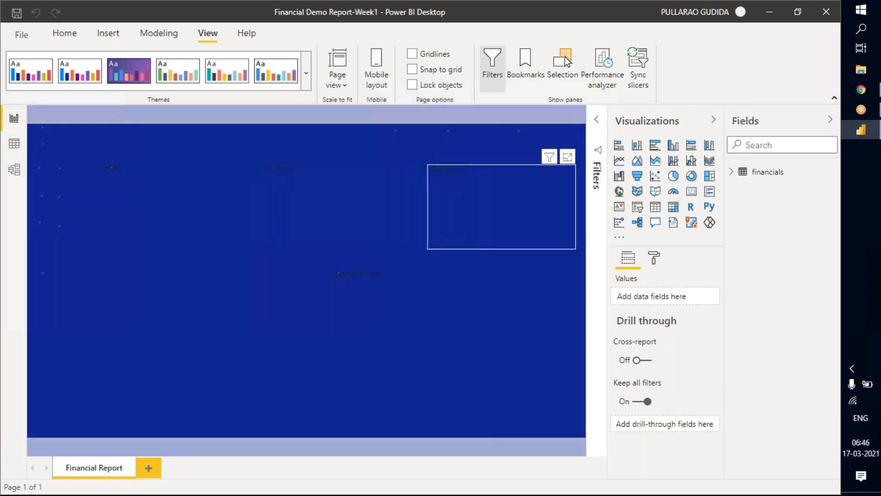
# Collapse the Visualizations pane and duplicate the Financial Report page.
pyautogui.click(714, 119)
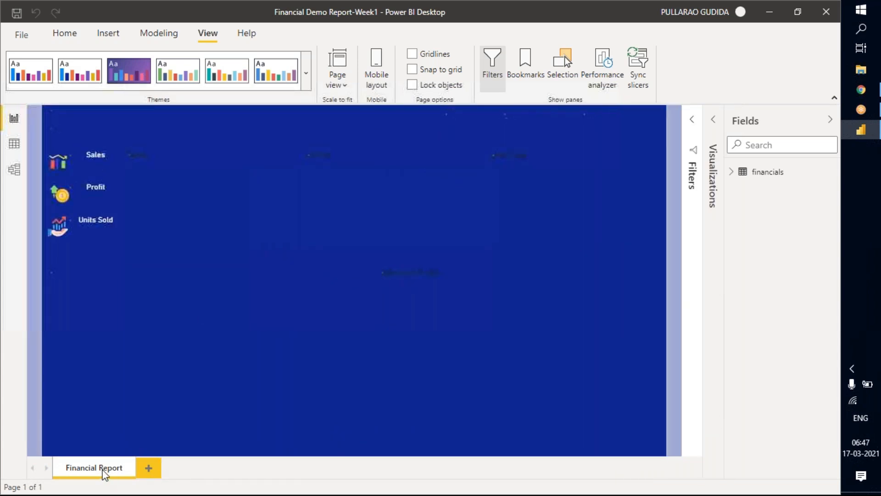
pyautogui.rightClick(104, 475)
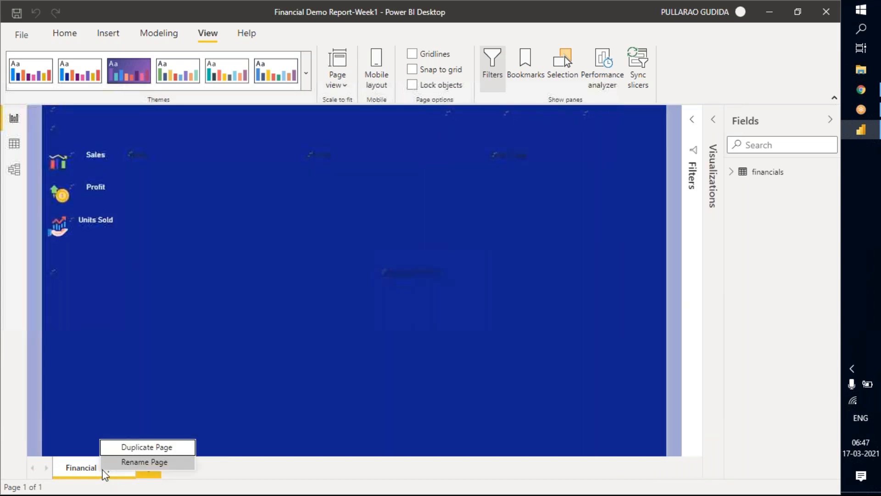
pyautogui.click(140, 448)
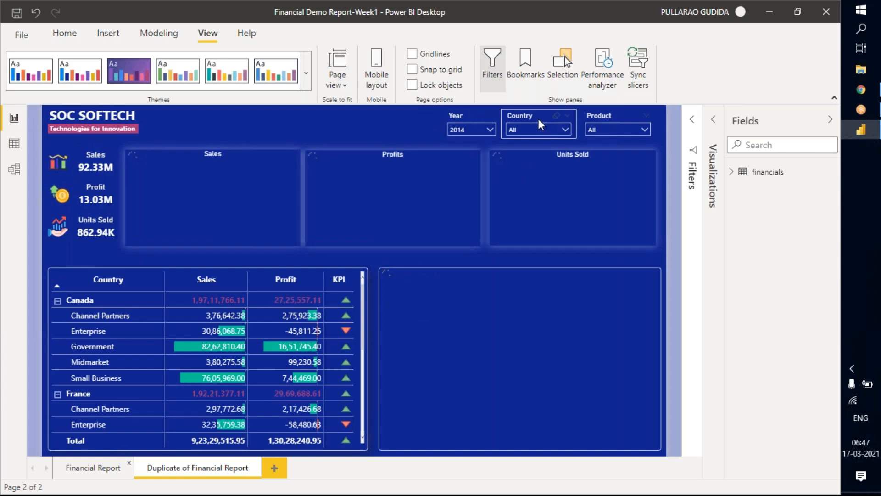
# Move the Year, Country and Product slicers together on the duplicated page, slightly closer to the SOC SOFTECH heading.
pyautogui.click(509, 117)
pyautogui.keyDown('ctrl'); pyautogui.click(461, 115); pyautogui.keyUp('ctrl')
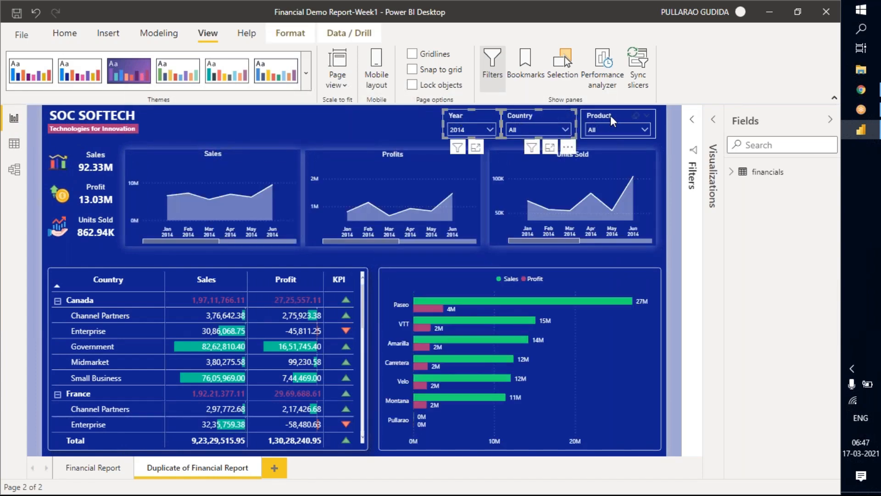
pyautogui.moveTo(603, 117); pyautogui.dragTo(558, 116)
pyautogui.click(556, 117)
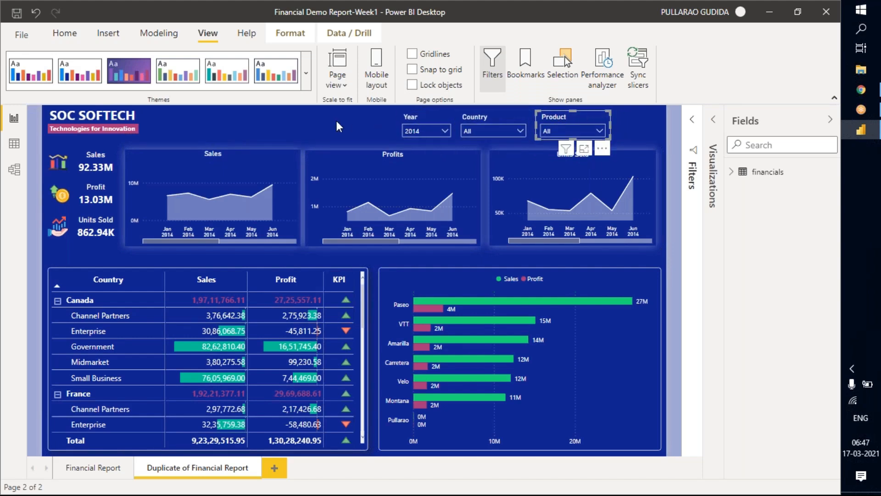
pyautogui.click(336, 118)
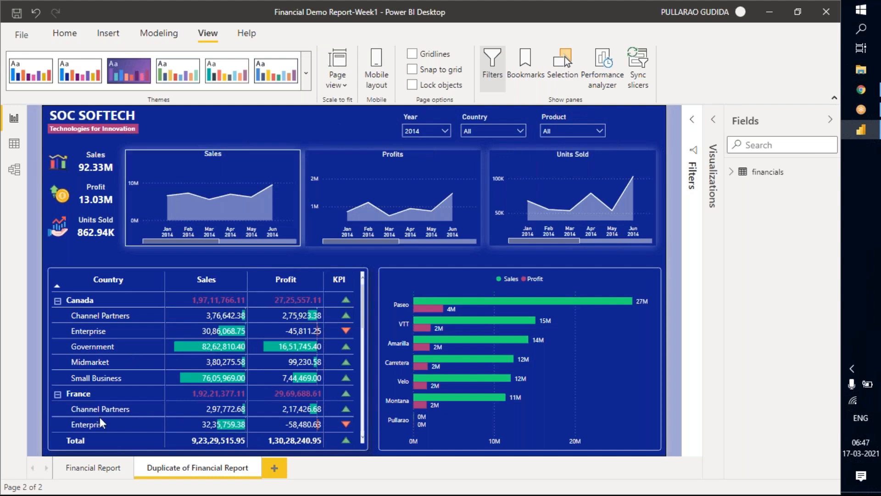
# Rename the duplicated report page as Segment.
pyautogui.doubleClick(195, 475)
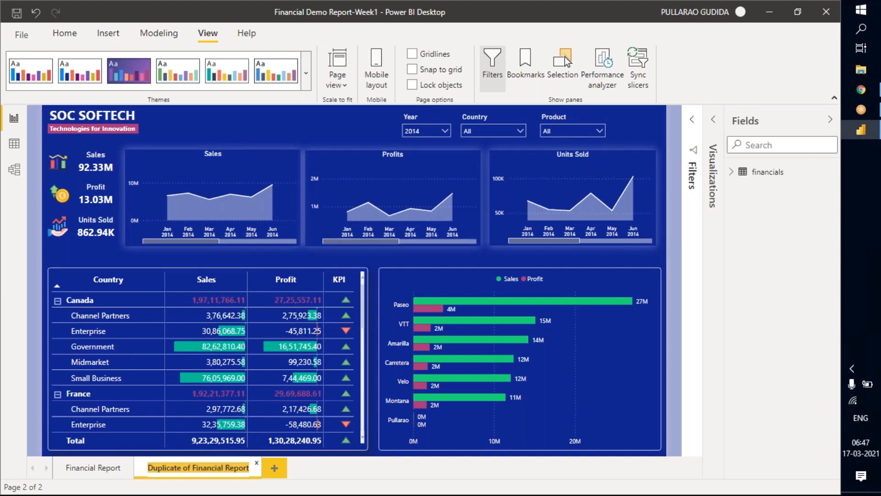
pyautogui.press('BackSpace')
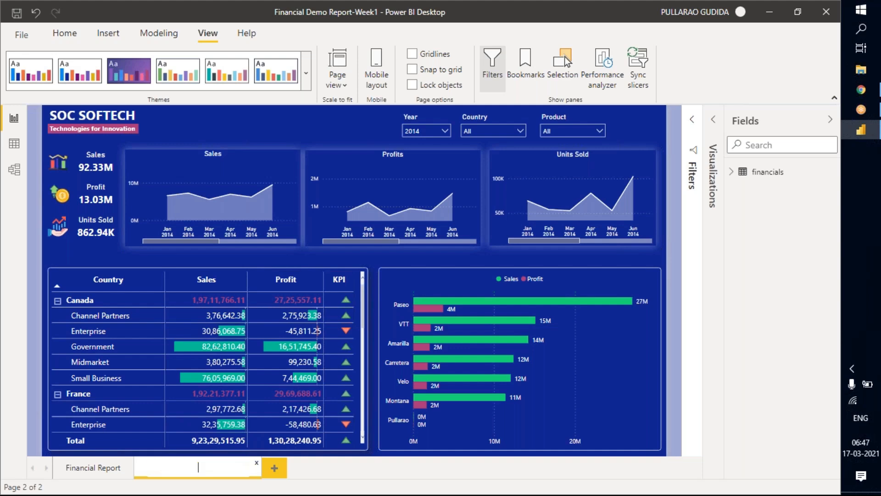
pyautogui.write('Segment')
pyautogui.press('Return')
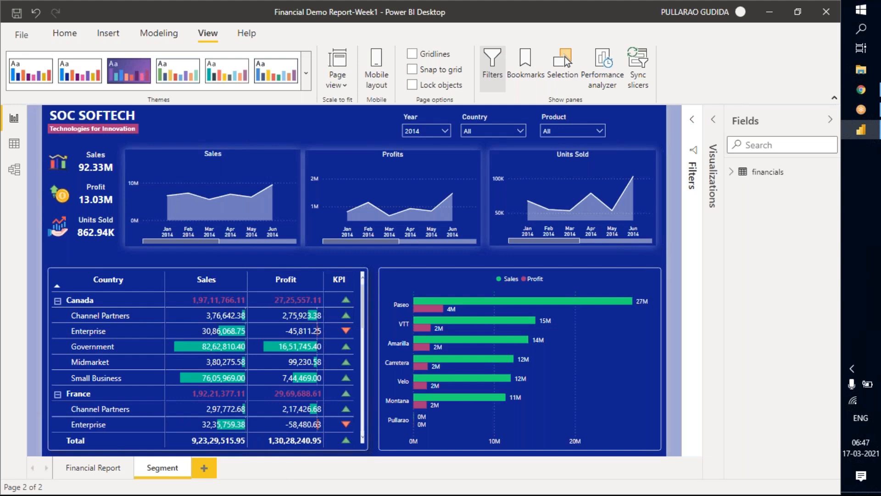
# Replace Short_Month with the Segment field from the financials table on the Sales area chart's axis.
pyautogui.click(732, 172)
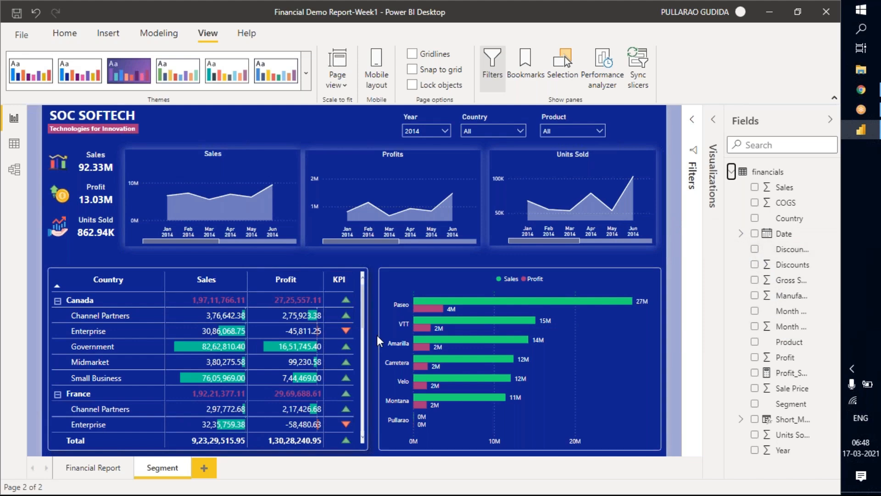
pyautogui.click(233, 160)
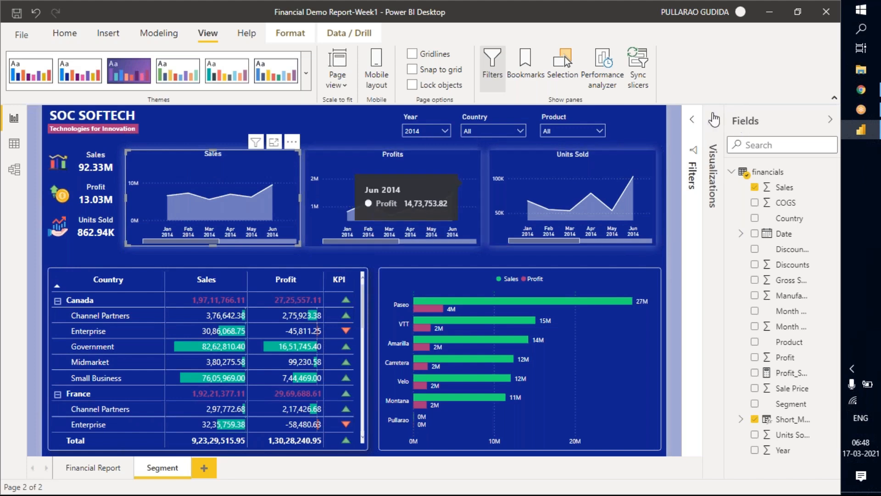
pyautogui.click(714, 209)
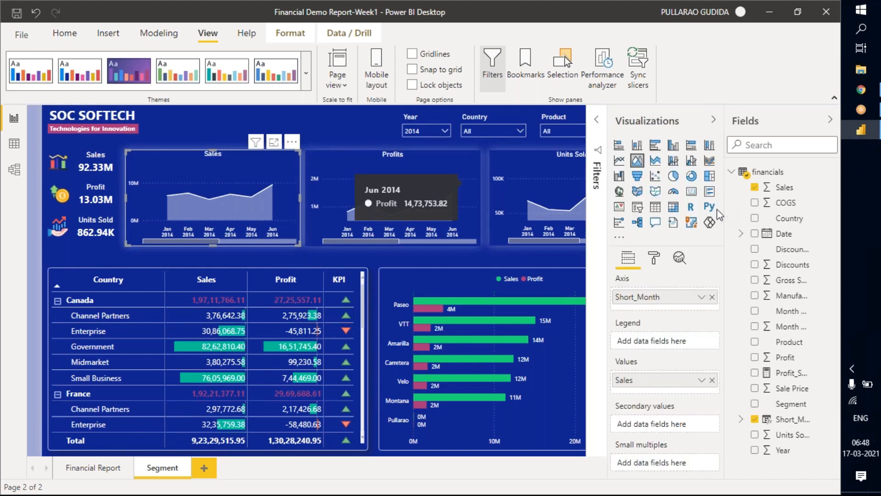
pyautogui.click(712, 296)
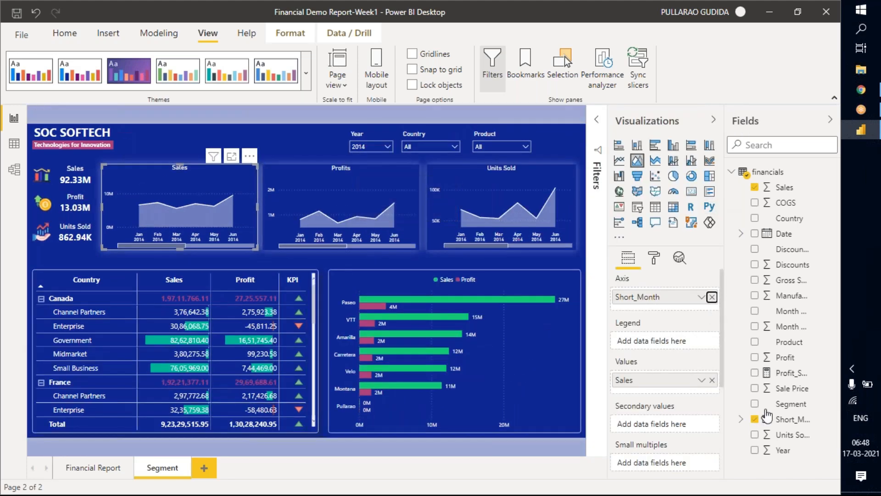
pyautogui.click(755, 402)
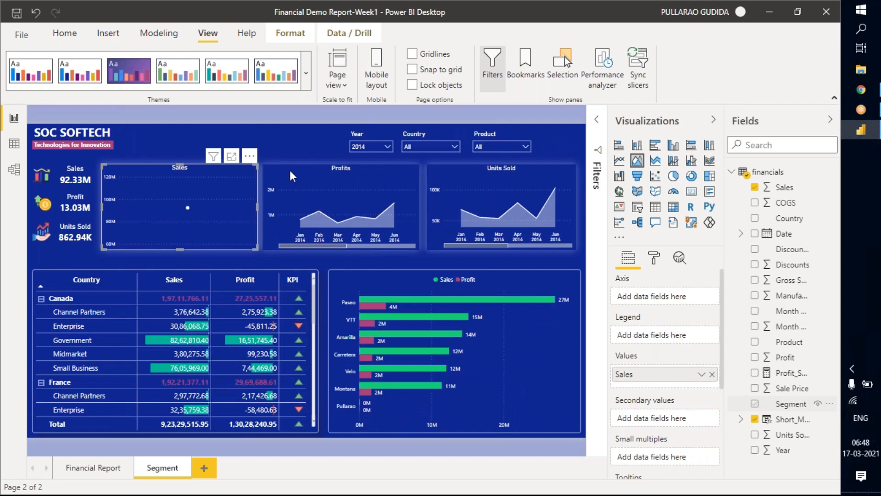
# Replace Short_Month with Segment on the axes of the Profits and Units Sold area charts.
pyautogui.click(334, 189)
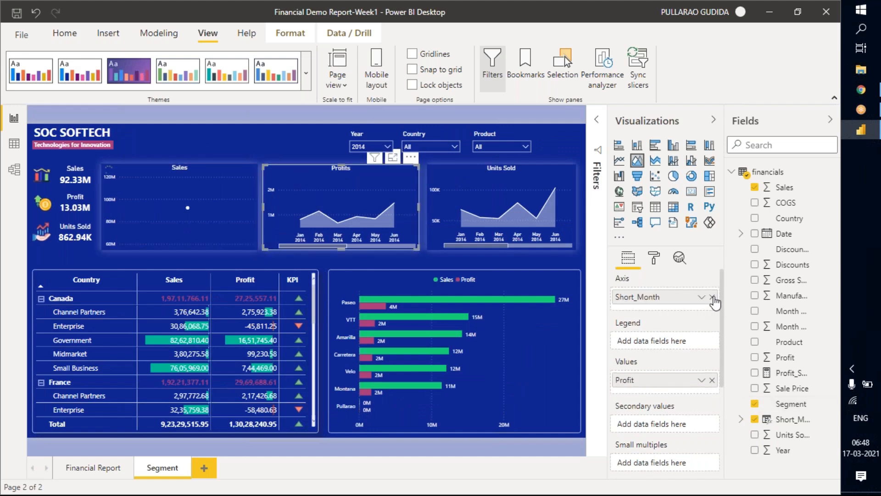
pyautogui.click(712, 296)
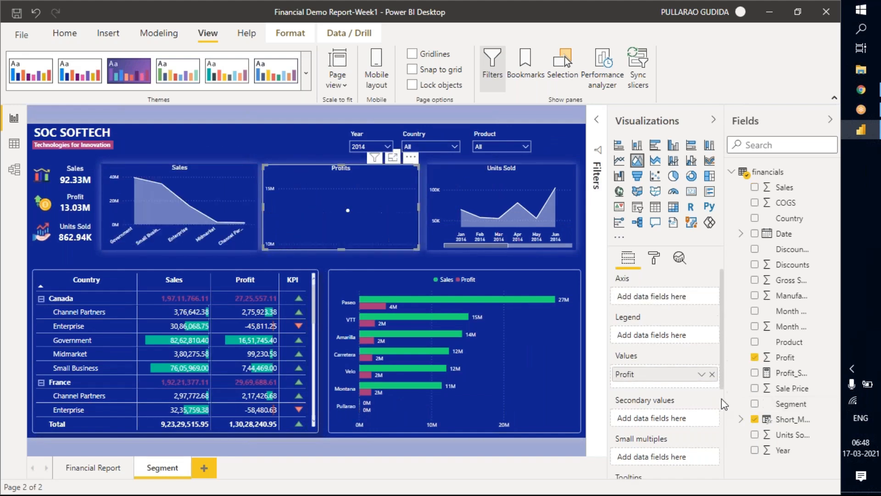
pyautogui.click(754, 404)
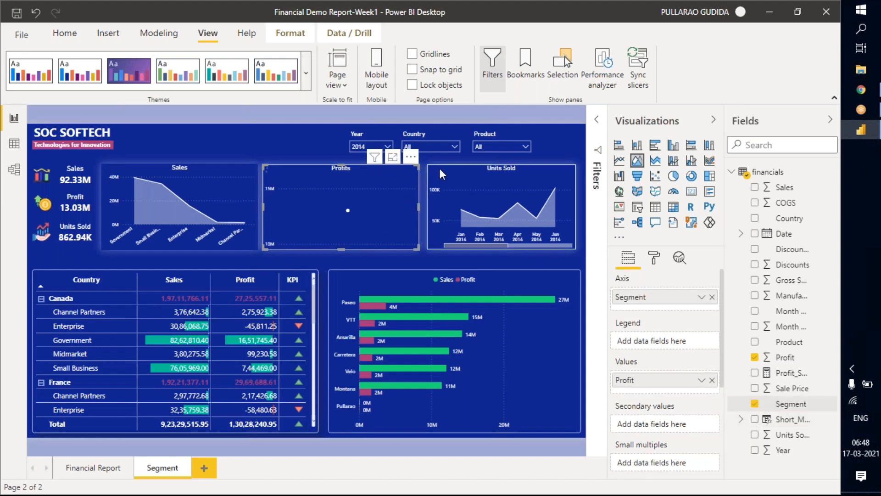
pyautogui.click(712, 297)
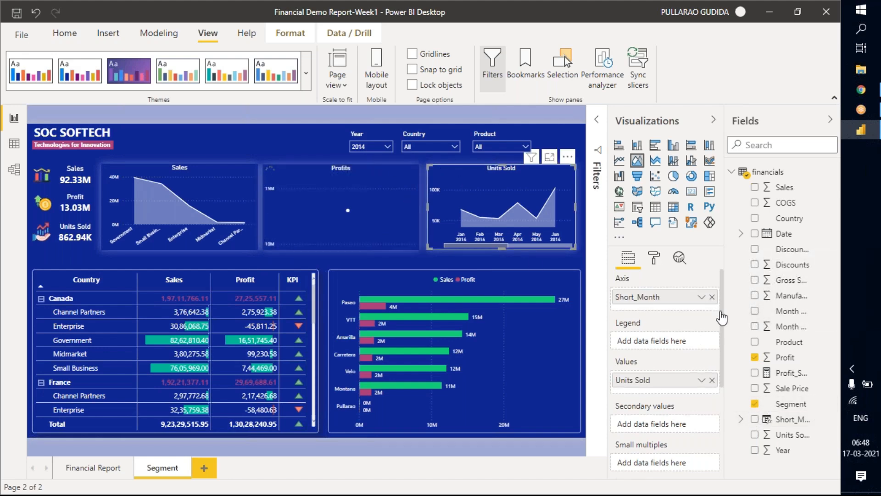
pyautogui.click(754, 404)
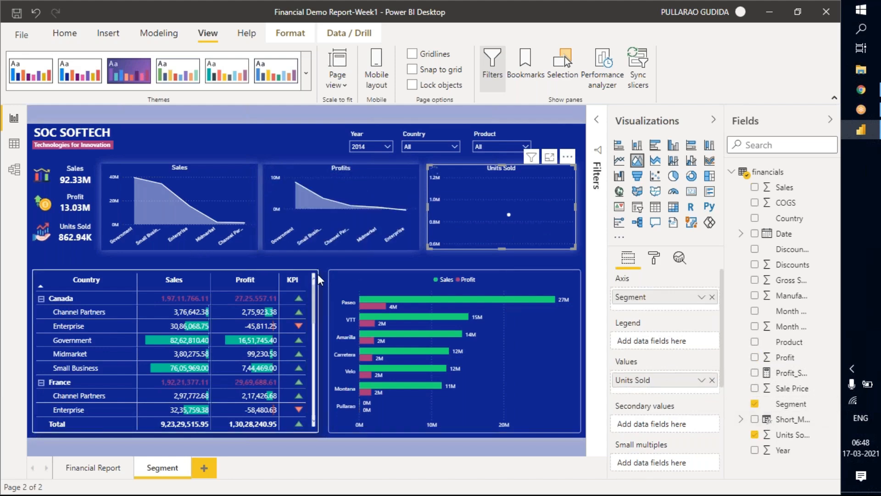
# Remove Country from the matrix rows and add Product below Segment as the second row level.
pyautogui.click(712, 297)
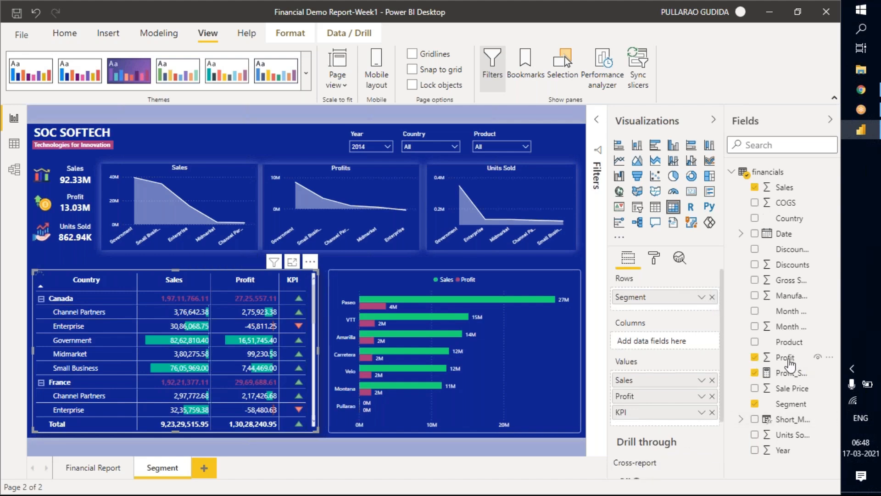
pyautogui.moveTo(787, 342); pyautogui.dragTo(661, 307)
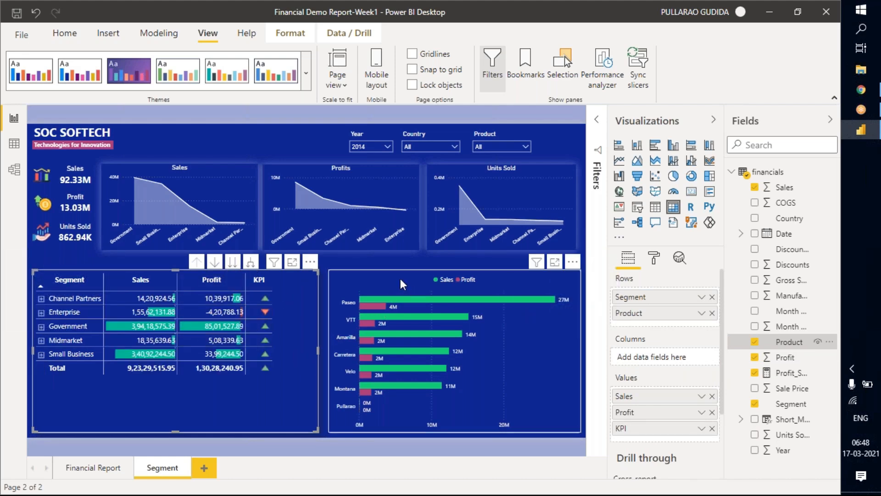
# Replace Product with Segment on the Sales and Profit bar chart's axis, and collapse the Visualizations and Fields panes.
pyautogui.click(482, 276)
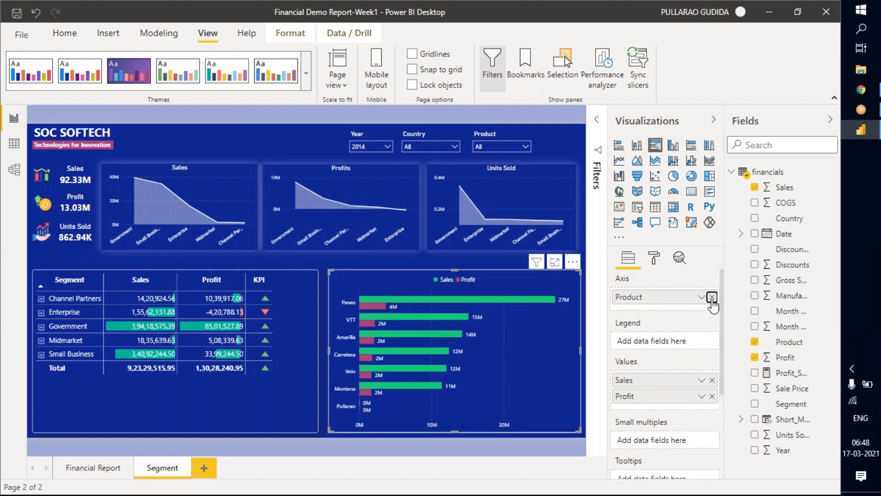
pyautogui.click(712, 297)
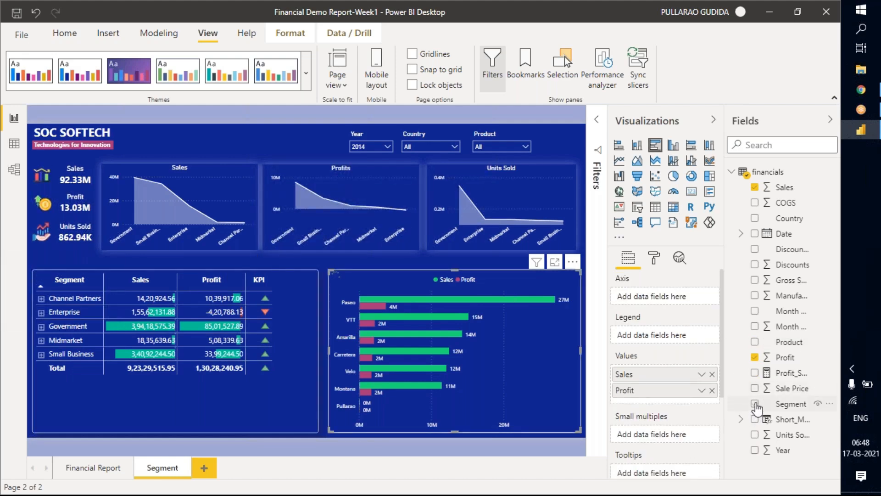
pyautogui.click(755, 405)
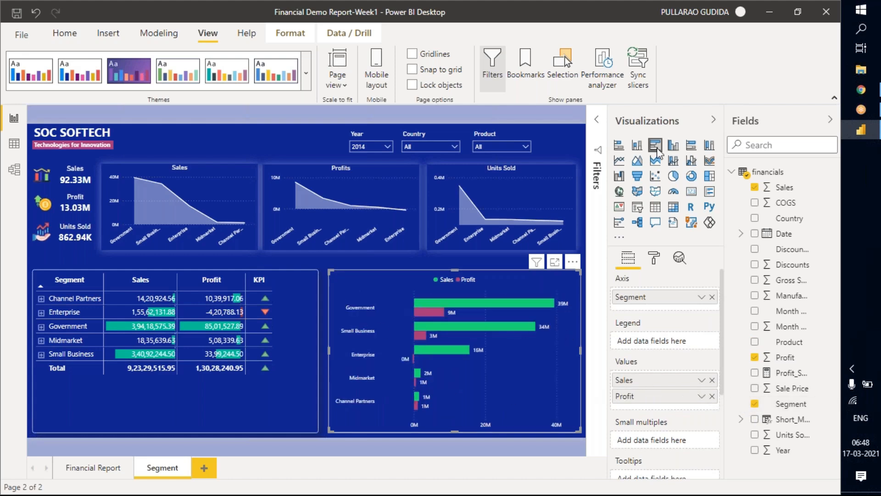
pyautogui.click(714, 120)
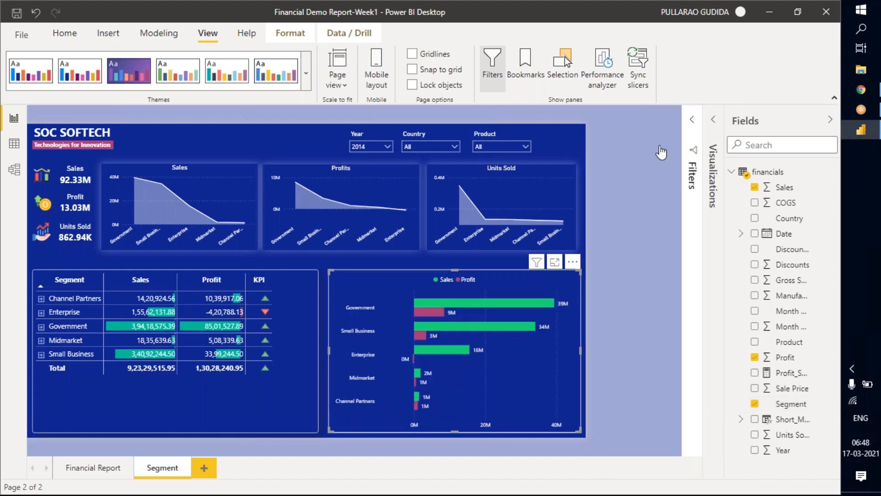
pyautogui.click(830, 120)
# Duplicate the SOC SOFTECH heading button and place the copy directly beside the original.
pyautogui.click(144, 113)
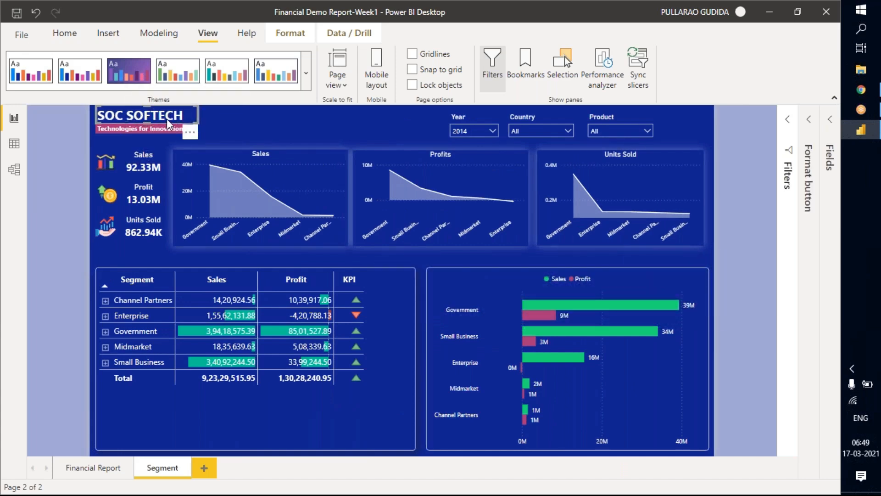
pyautogui.hotkey('ctrl', 'v')
pyautogui.moveTo(186, 119); pyautogui.dragTo(272, 117)
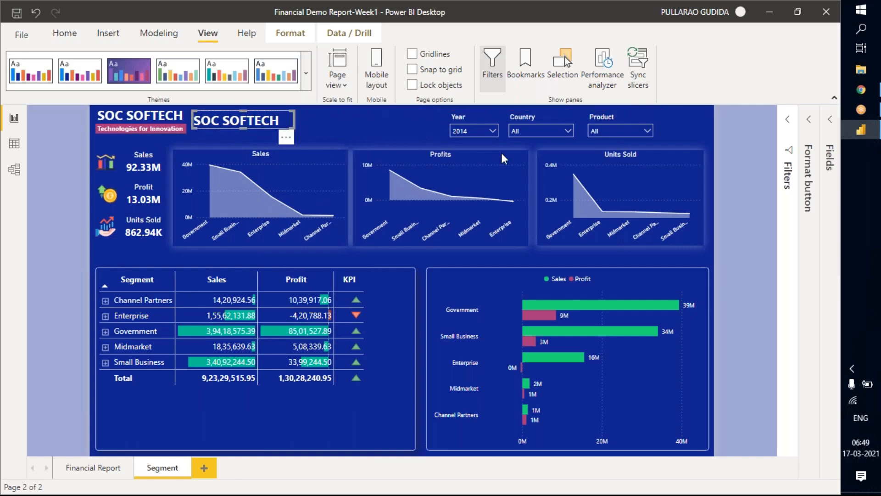
# Change the copied heading's button text to "-SEGMENT DETAILS".
pyautogui.click(806, 147)
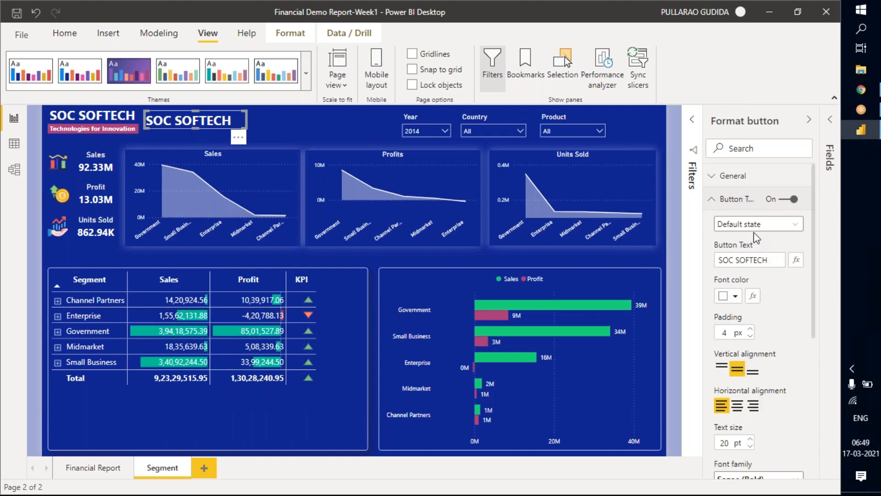
pyautogui.moveTo(780, 259); pyautogui.dragTo(702, 262)
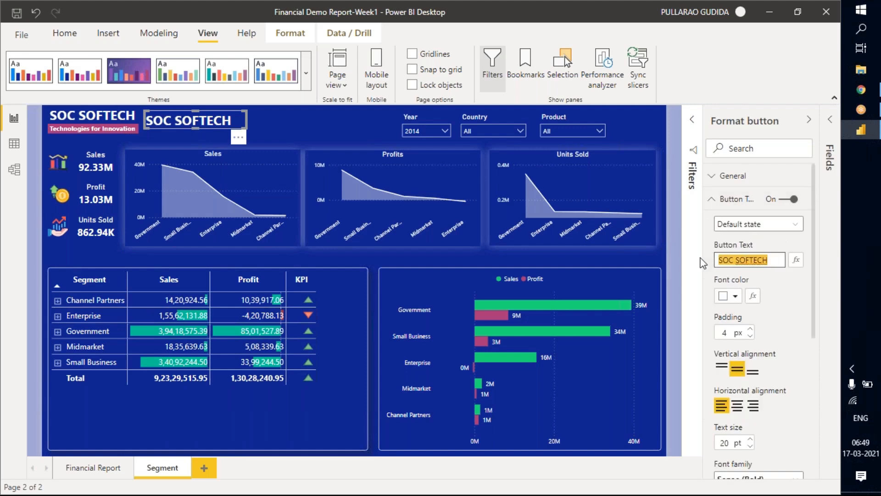
pyautogui.write('SEGMENT DETAILS')
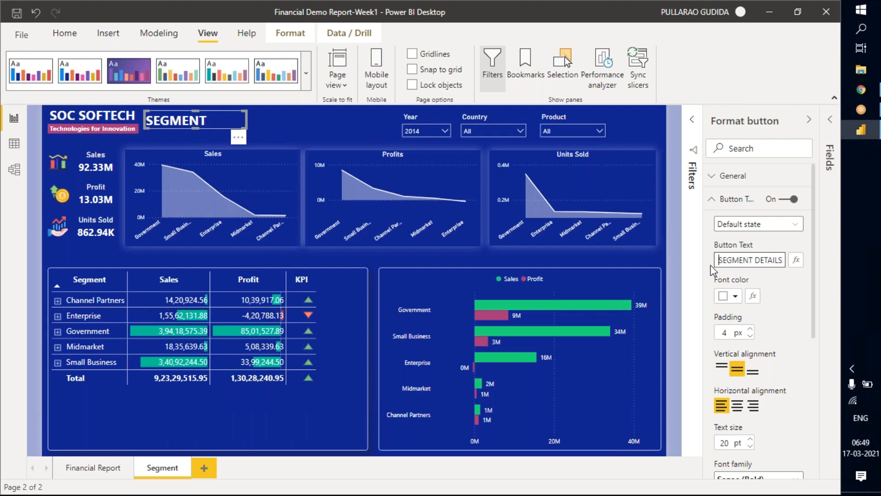
pyautogui.write('-')
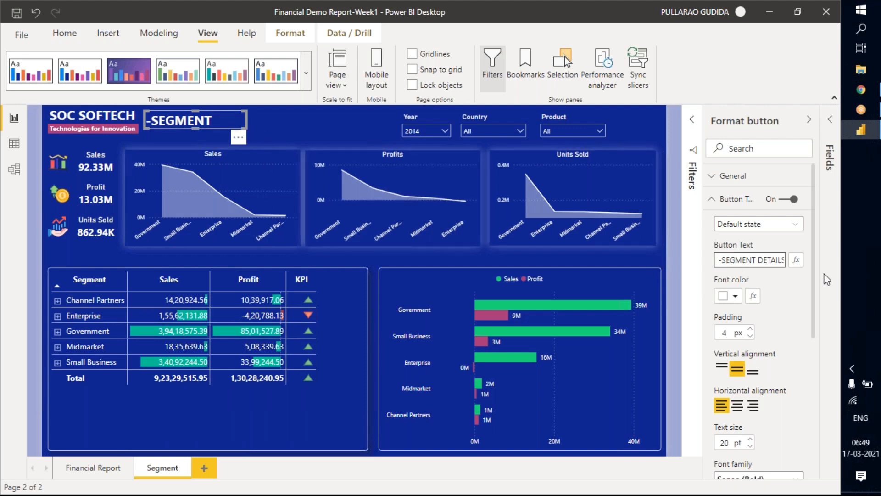
pyautogui.scroll(-6, 753, 299)
pyautogui.scroll(4, 740, 314)
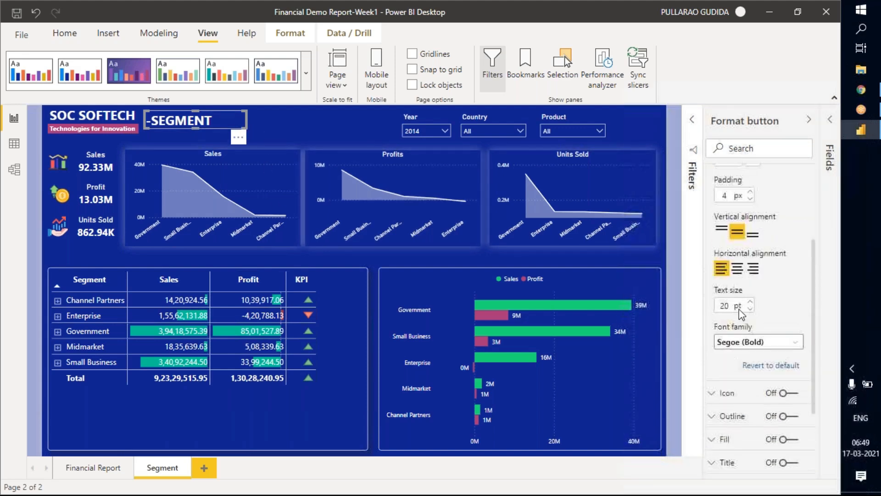
# Set the "-SEGMENT DETAILS" heading's text size to 12 pt, narrow its box to fit the text, and align it beside the SOC SOFTECH heading.
pyautogui.doubleClick(723, 306)
pyautogui.write('15')
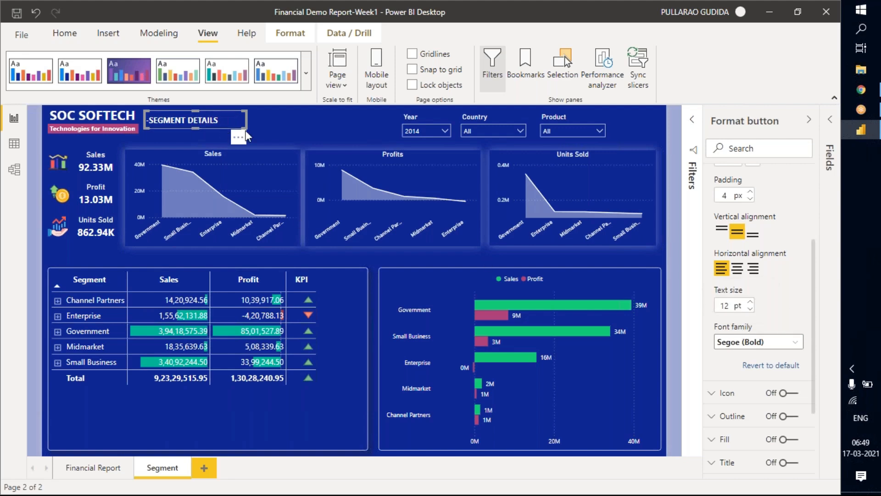
pyautogui.moveTo(242, 125); pyautogui.dragTo(253, 127)
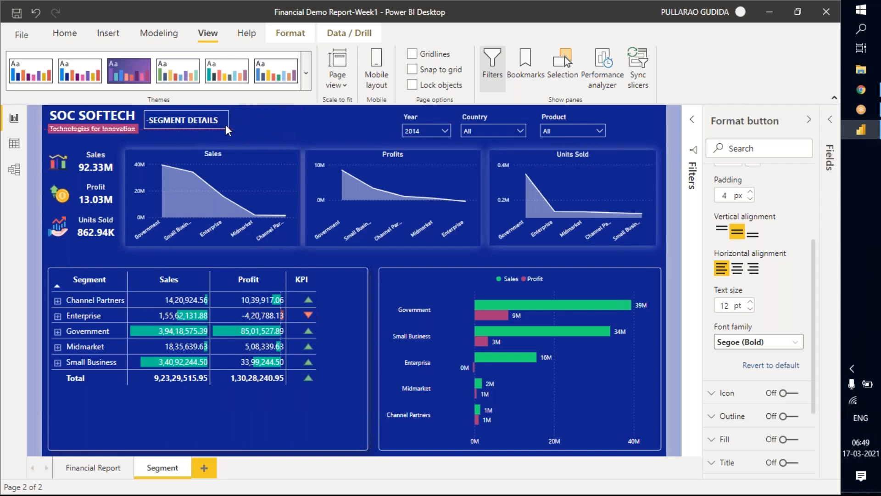
pyautogui.moveTo(225, 126); pyautogui.dragTo(221, 125)
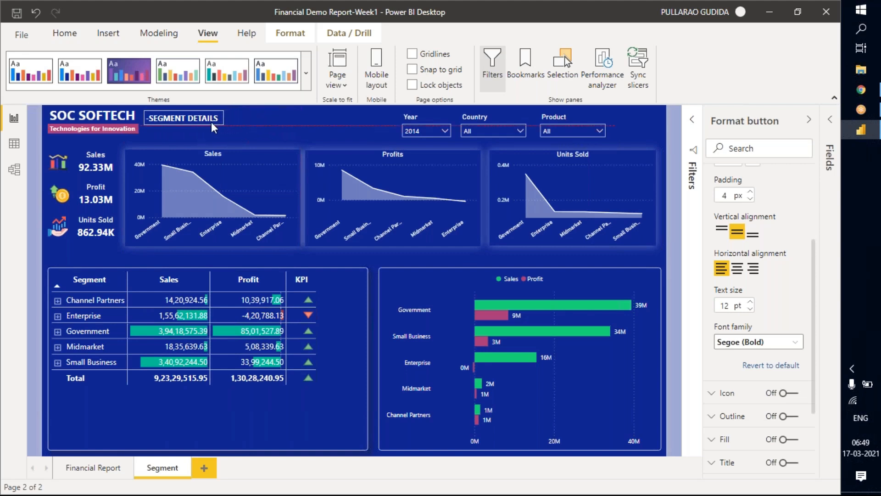
pyautogui.click(201, 119)
pyautogui.moveTo(199, 117); pyautogui.dragTo(200, 121)
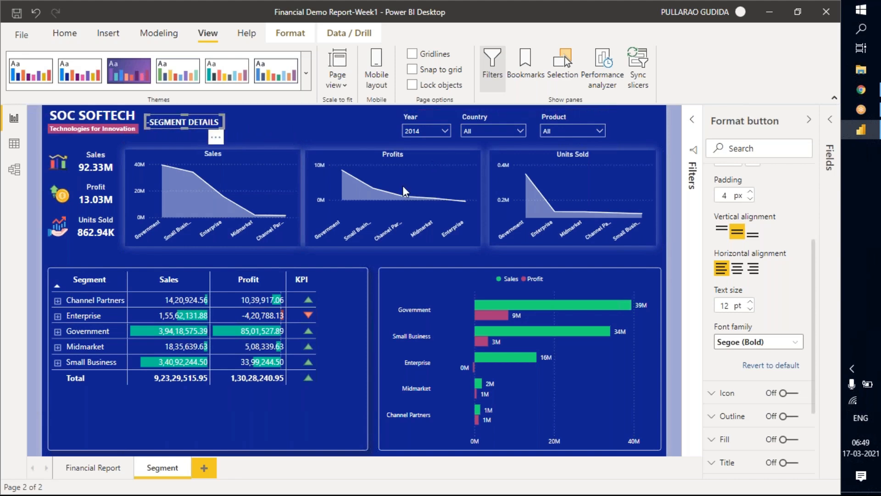
# Try dark orange (#ad5129) and a darker blue theme color as the font color of the "-SEGMENT DETAILS" heading.
pyautogui.scroll(3, 762, 281)
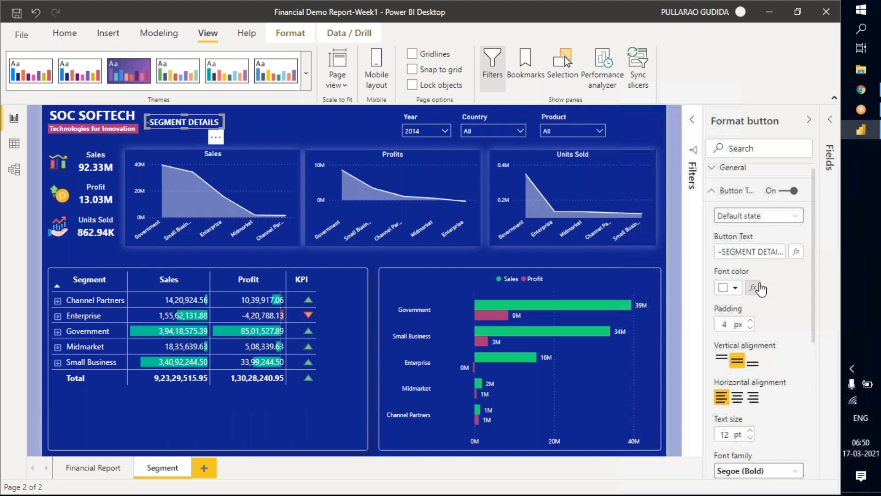
pyautogui.click(736, 288)
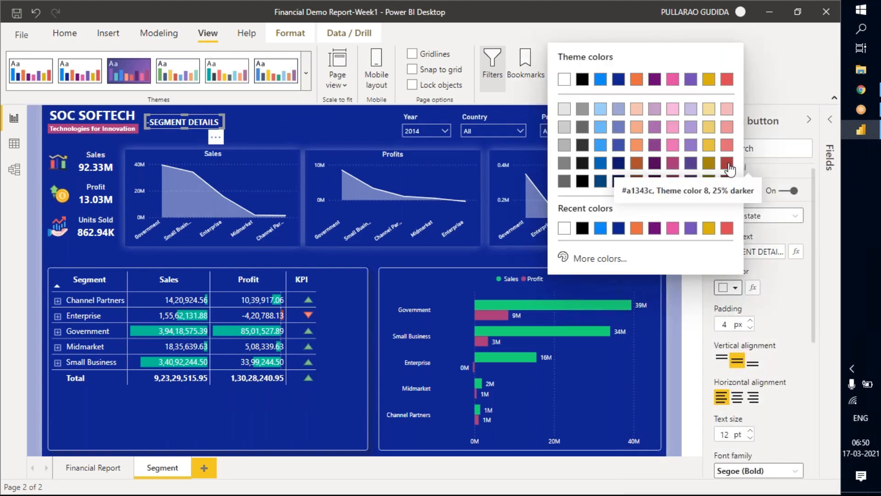
pyautogui.click(637, 163)
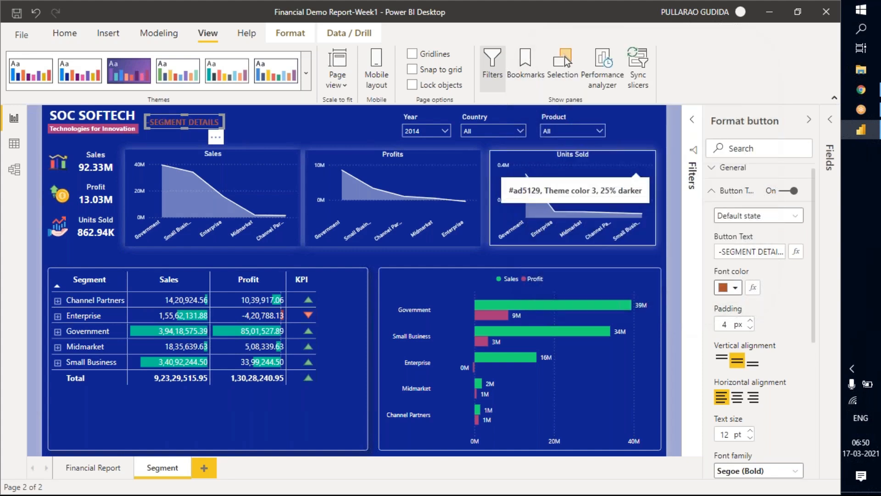
pyautogui.click(736, 287)
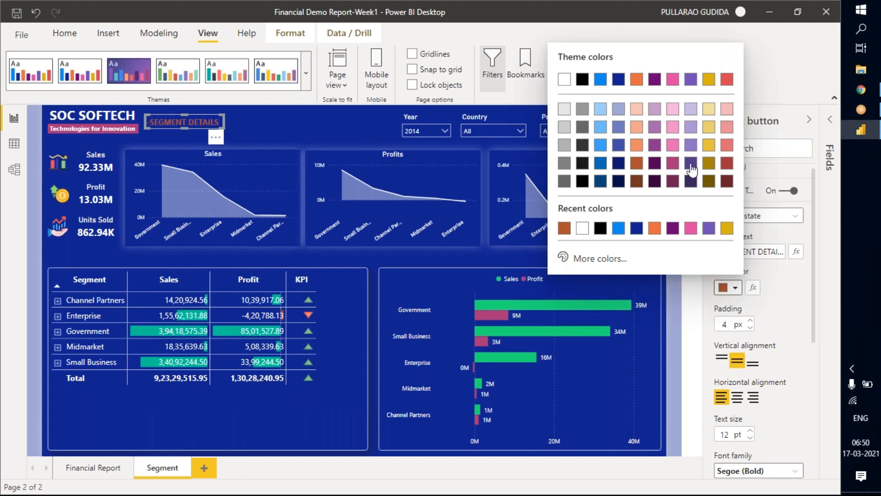
pyautogui.click(601, 163)
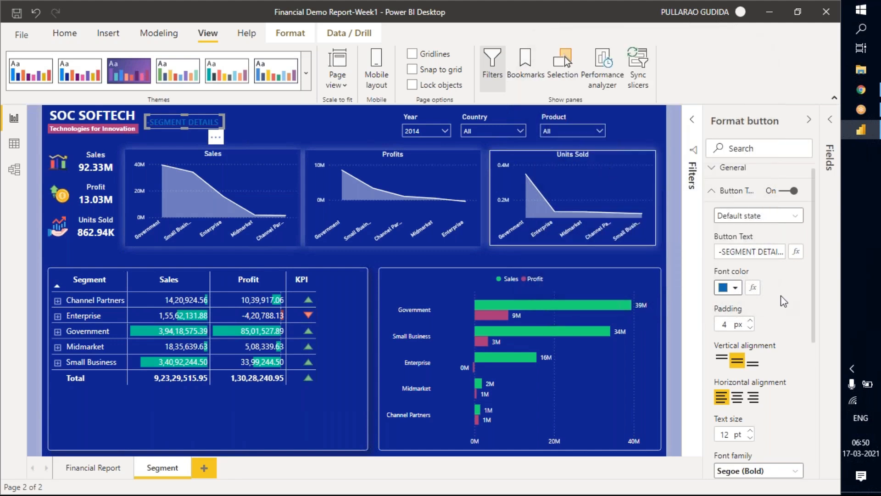
pyautogui.click(736, 288)
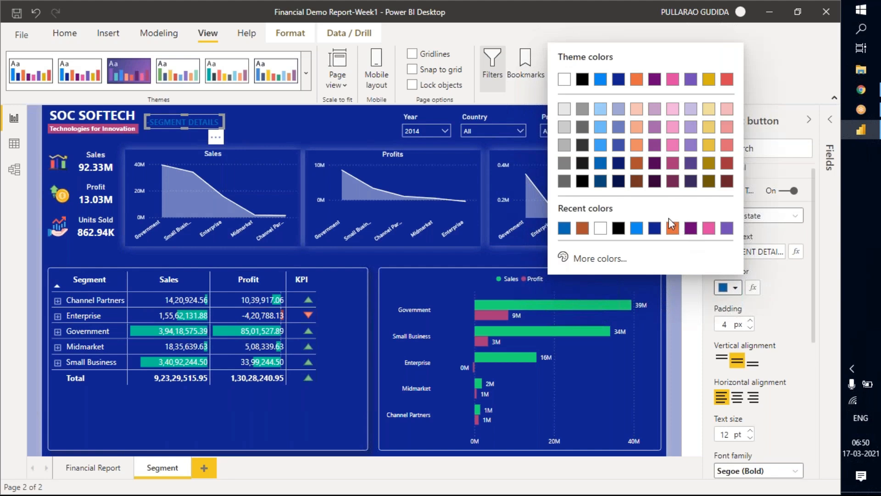
pyautogui.click(520, 272)
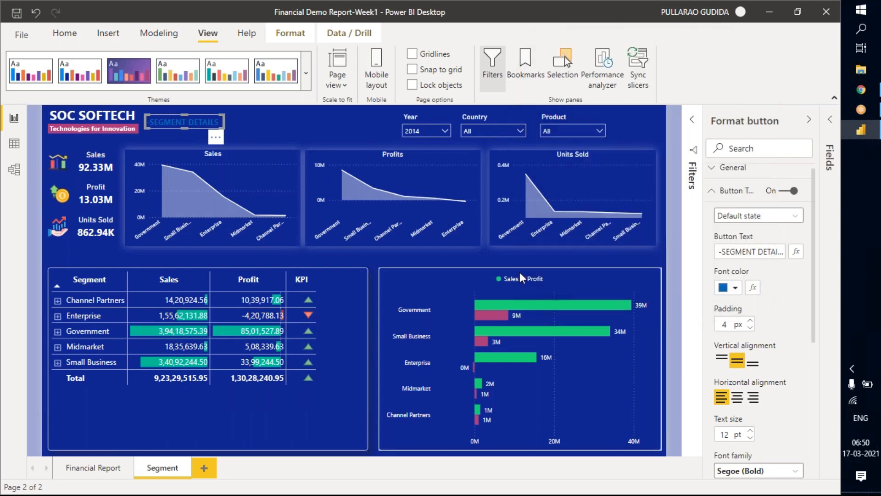
# Check the bar chart's Sales data color and apply the same green as the font color of the "-SEGMENT DETAILS" heading.
pyautogui.click(594, 271)
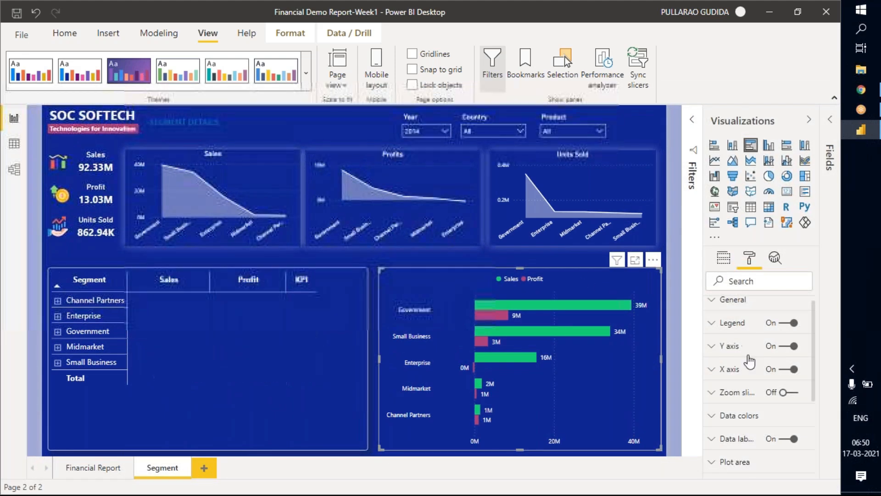
pyautogui.click(740, 416)
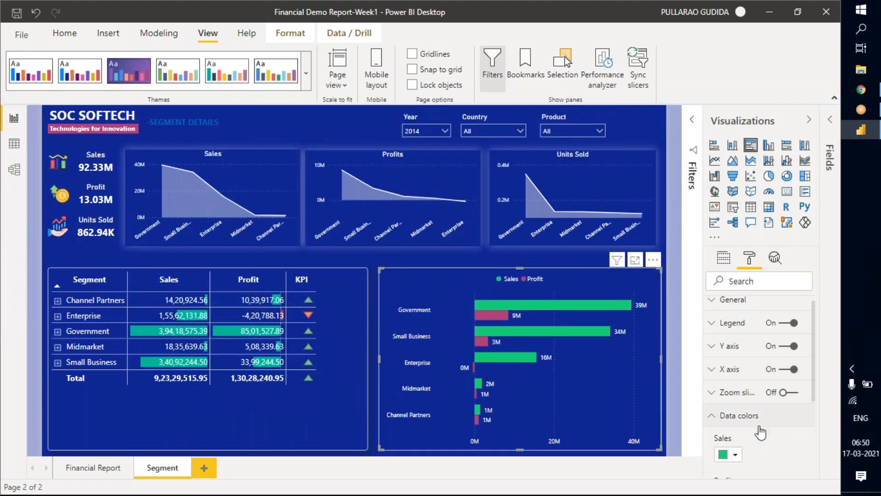
pyautogui.click(734, 455)
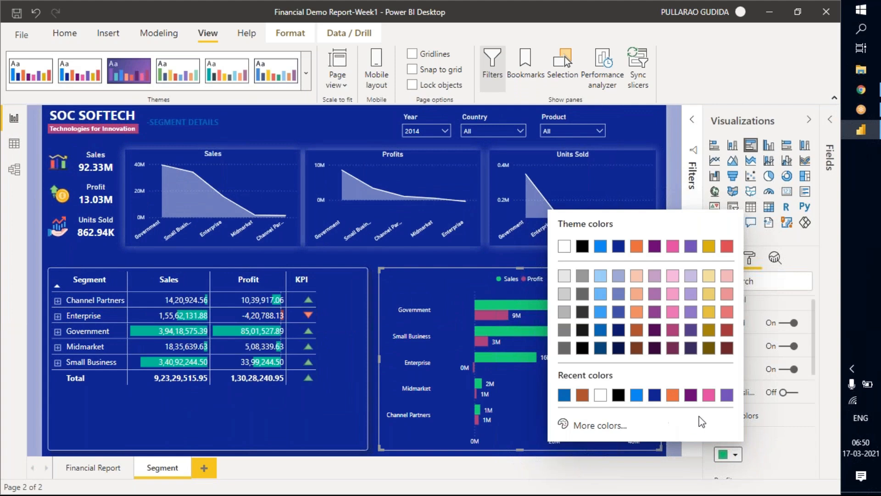
pyautogui.click(772, 443)
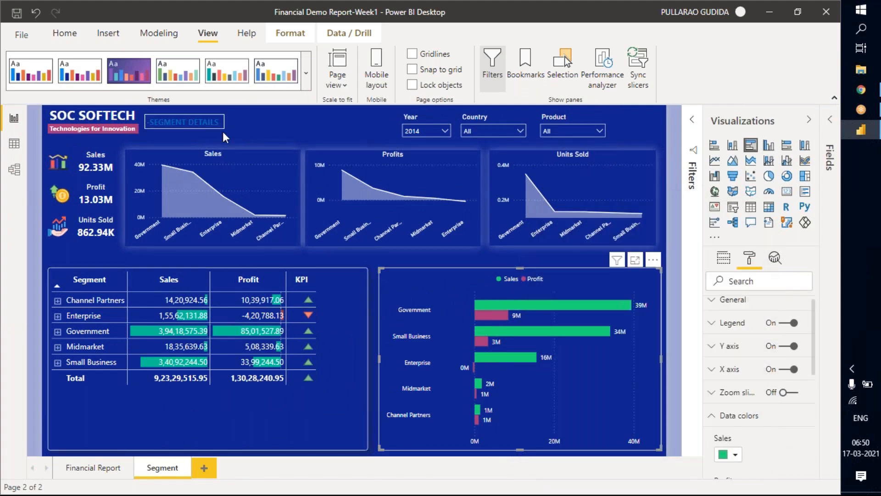
pyautogui.click(223, 133)
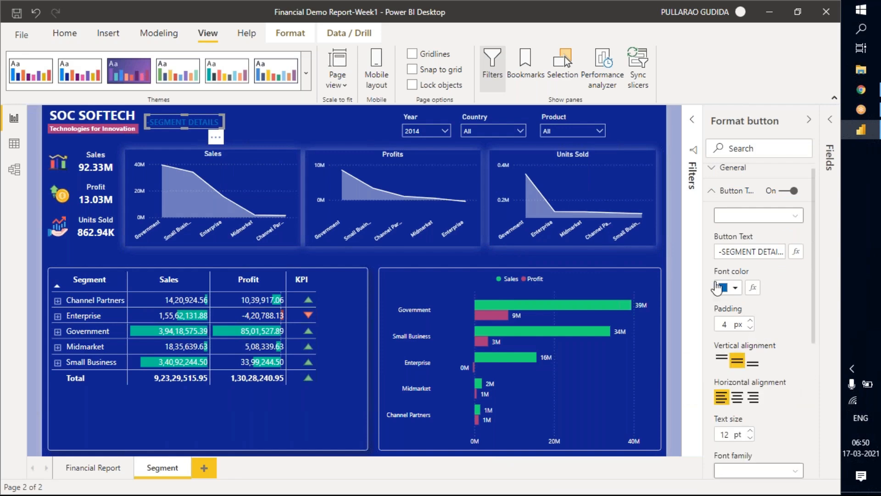
pyautogui.click(734, 288)
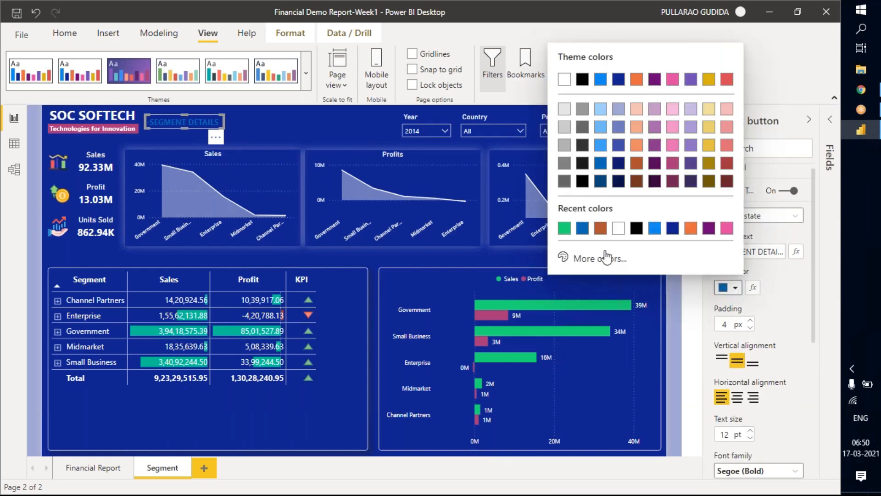
pyautogui.click(564, 229)
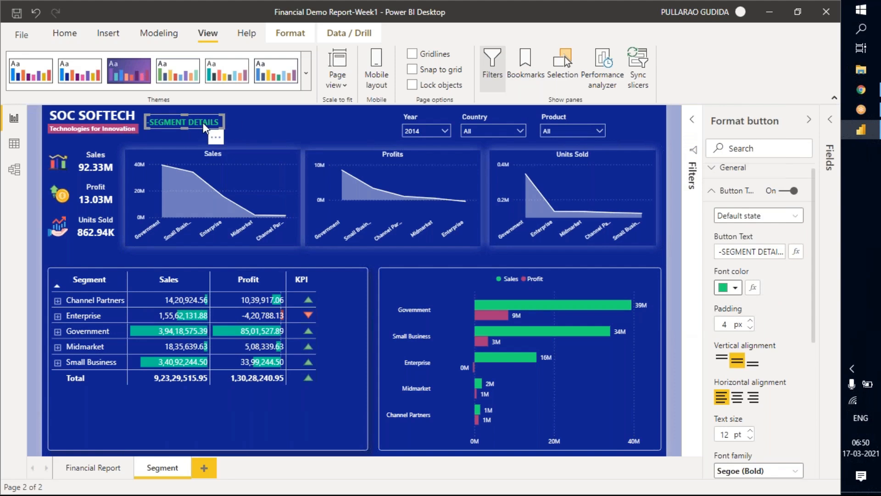
pyautogui.click(269, 136)
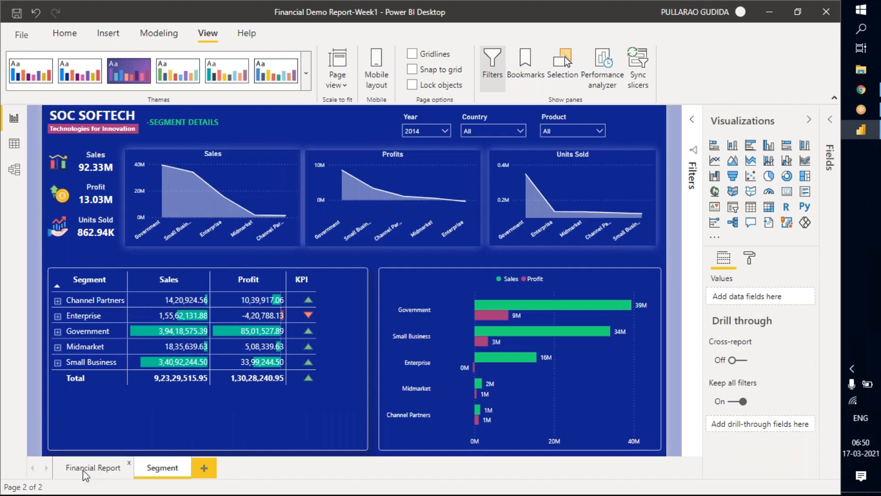
# Rename the Financial Report page as Home.
pyautogui.click(96, 473)
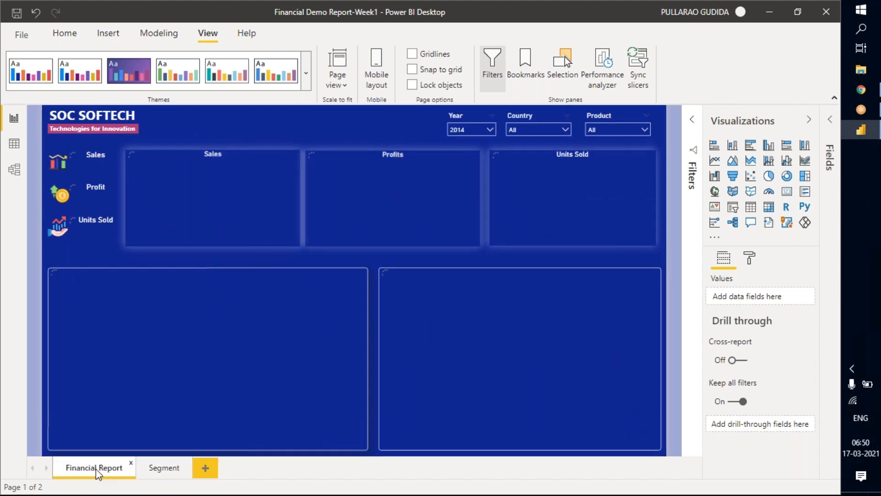
pyautogui.doubleClick(96, 469)
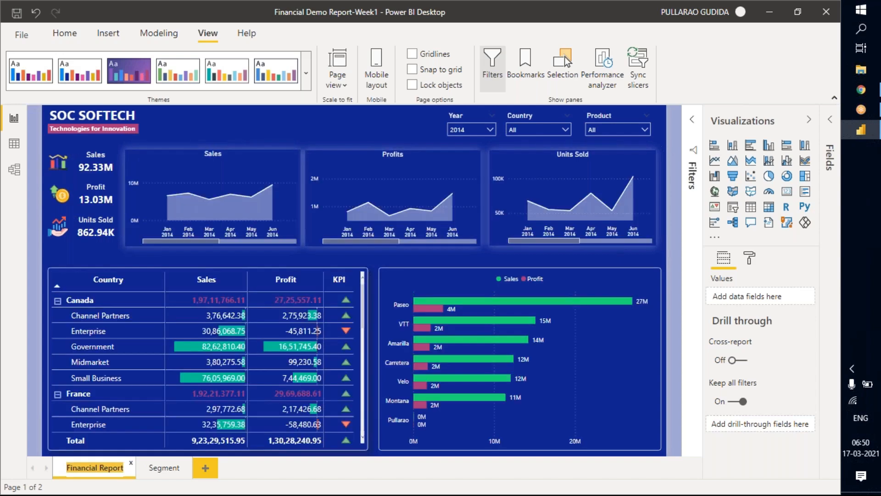
pyautogui.write('Home')
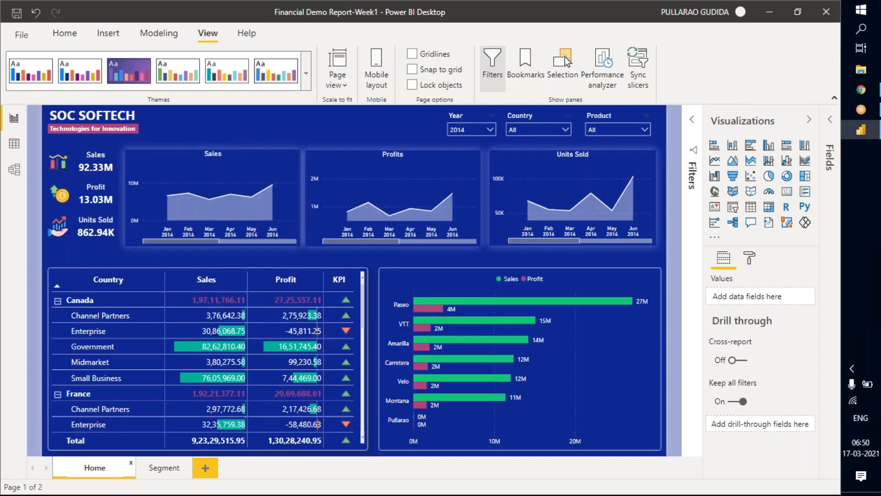
pyautogui.press('Return')
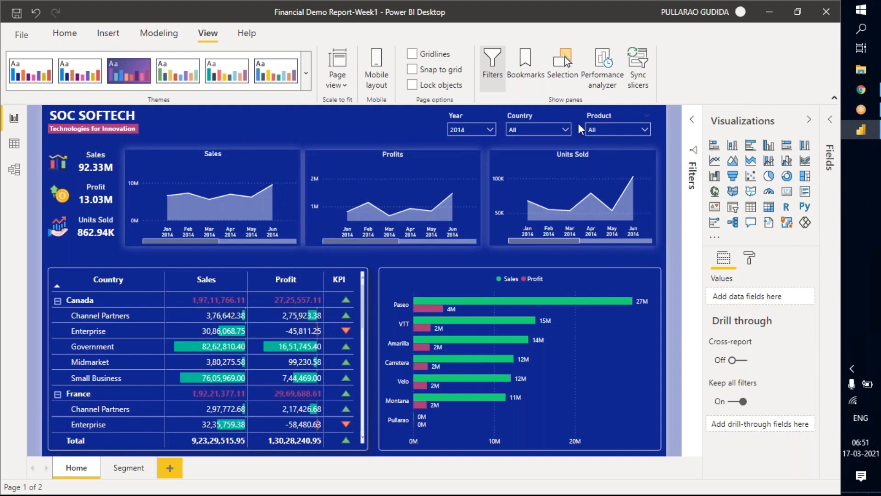
# Shift the Year, Country and Product slicers on the Home page slightly closer to the SOC SOFTECH heading, keeping them in one row.
pyautogui.keyDown('ctrl'); pyautogui.click(538, 115); pyautogui.keyUp('ctrl')
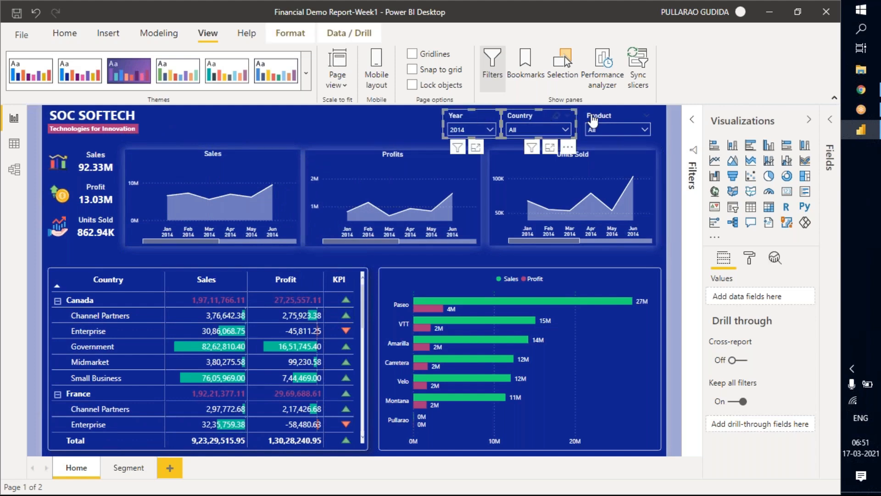
pyautogui.keyDown('ctrl'); pyautogui.click(604, 114); pyautogui.keyUp('ctrl')
pyautogui.moveTo(609, 115); pyautogui.dragTo(574, 115)
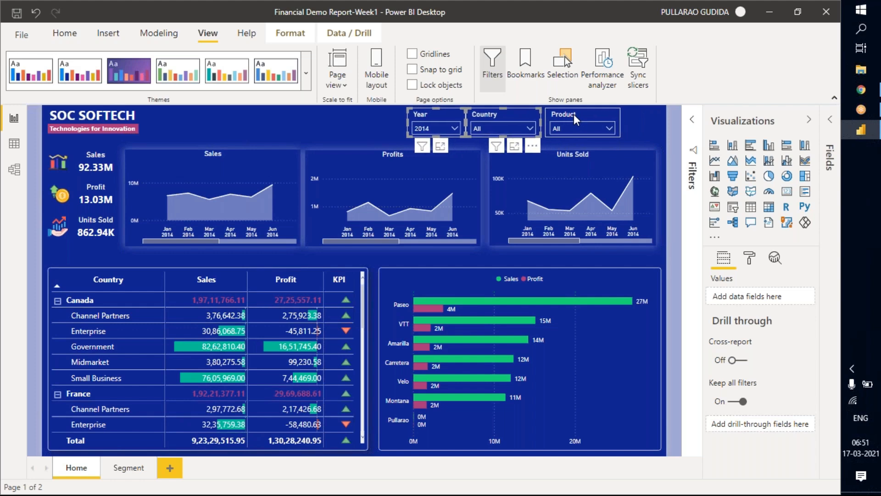
pyautogui.click(573, 115)
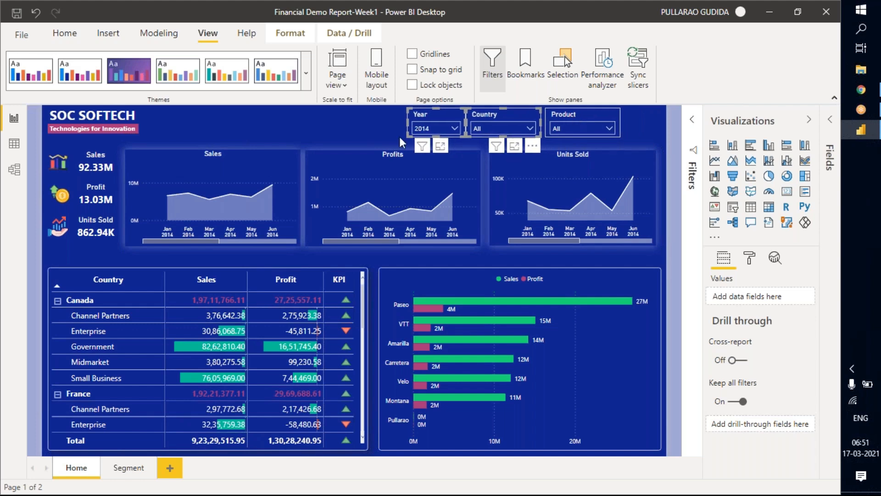
pyautogui.click(364, 123)
# Collapse the Visualizations pane, toggle the Filters pane off and on, and expand it.
pyautogui.click(810, 121)
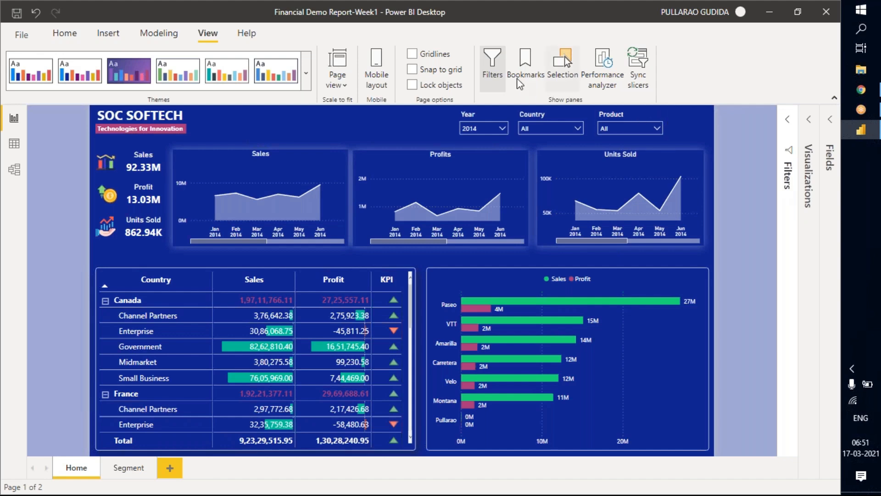
pyautogui.click(493, 69)
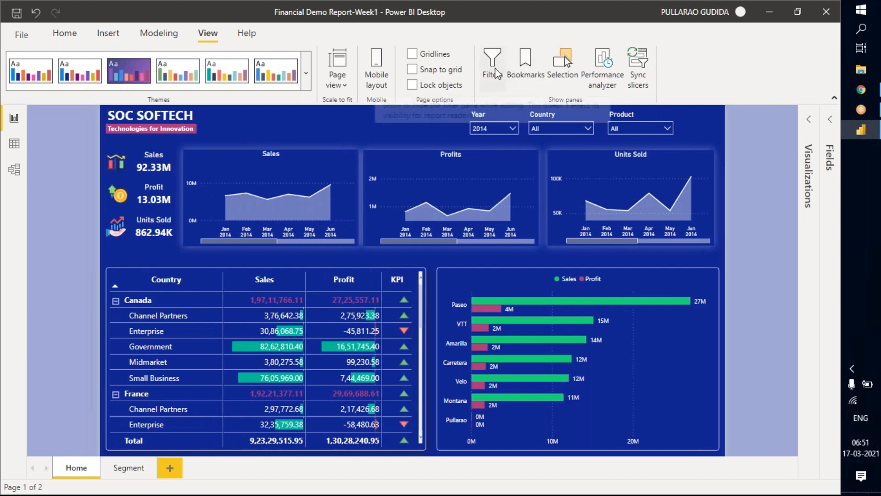
pyautogui.click(496, 73)
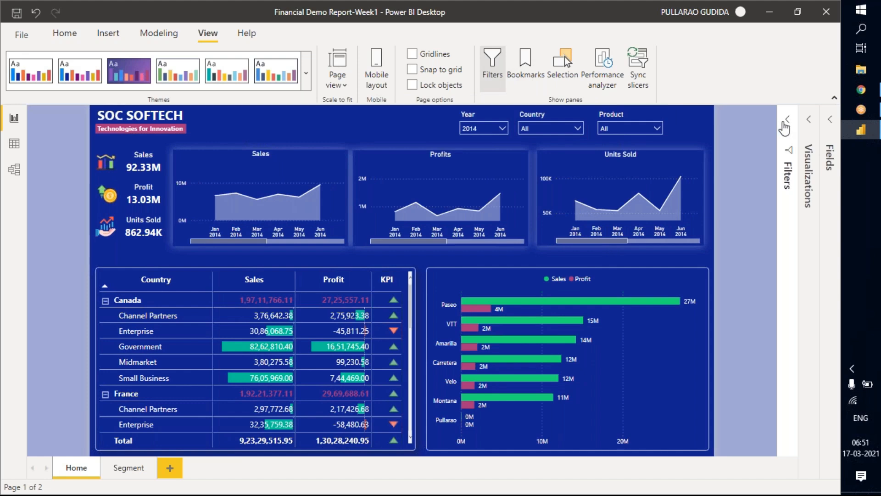
pyautogui.click(782, 140)
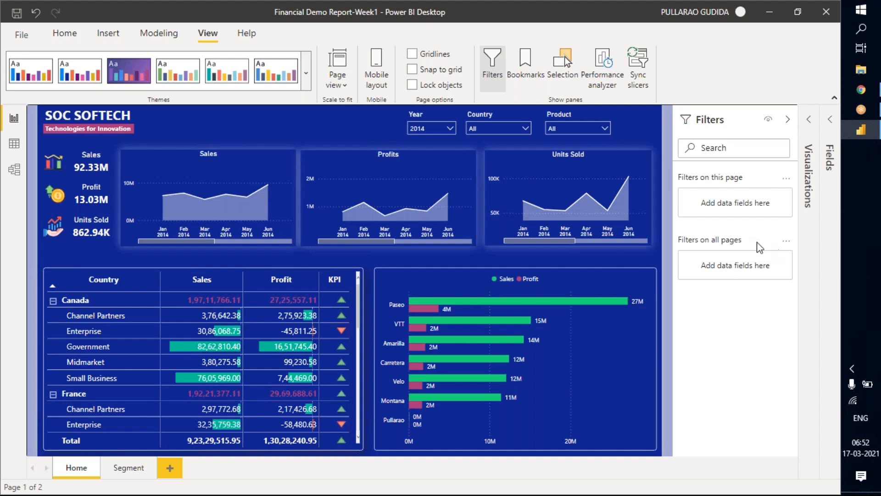
# Examine the visual, page and all-pages filter levels for the Home page's matrix and the Segment page's Sales and Profit bar chart.
pyautogui.click(360, 277)
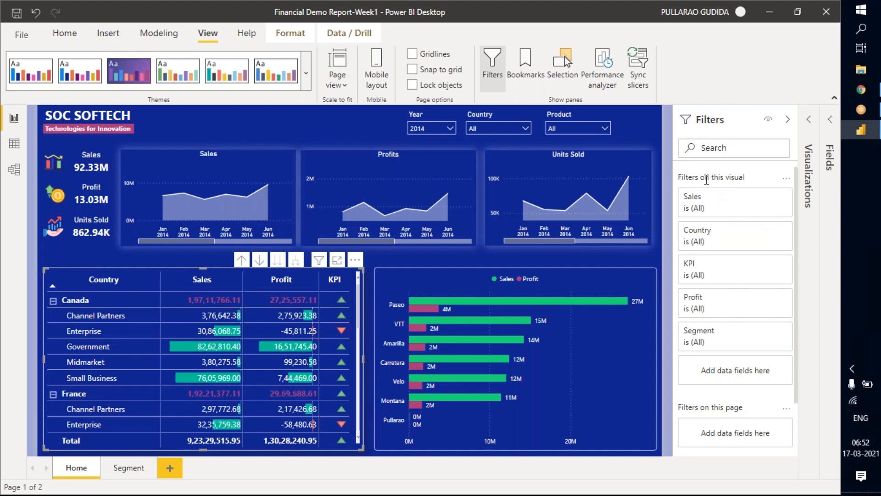
pyautogui.click(318, 127)
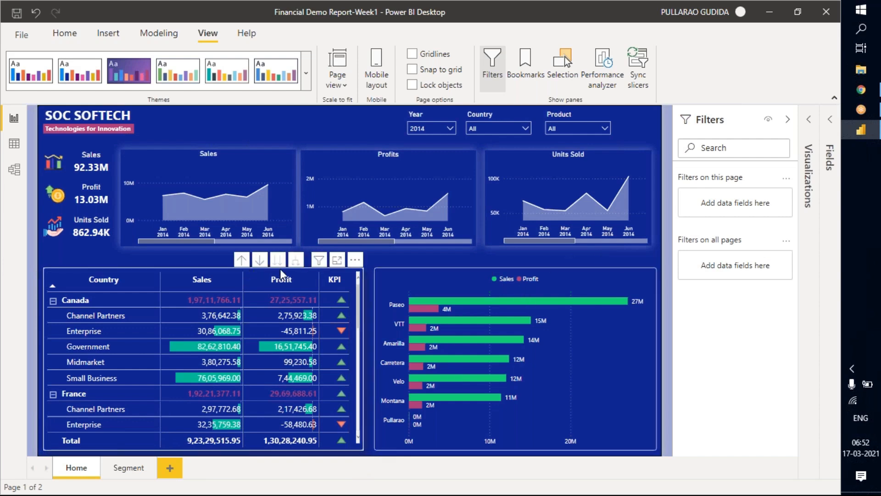
pyautogui.click(362, 268)
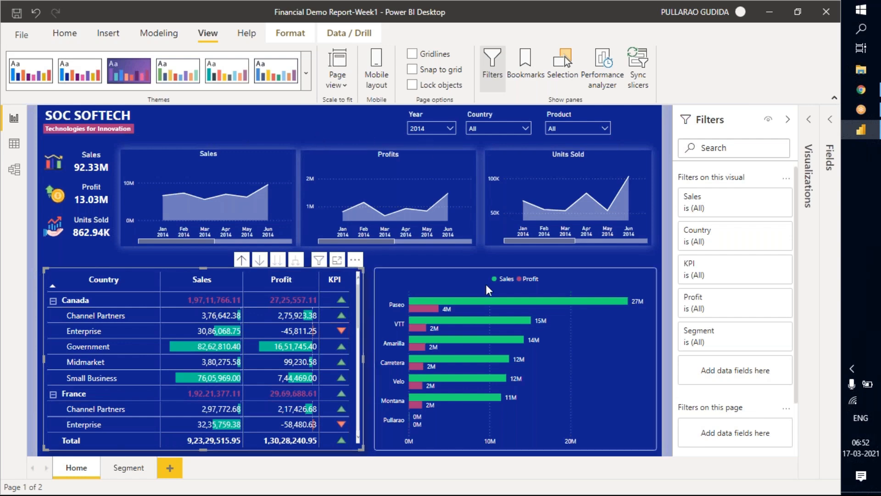
pyautogui.click(127, 468)
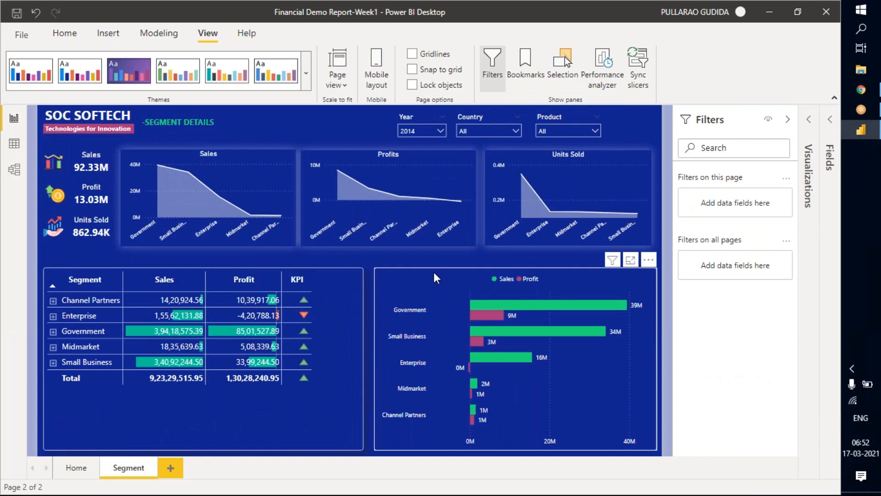
pyautogui.click(448, 312)
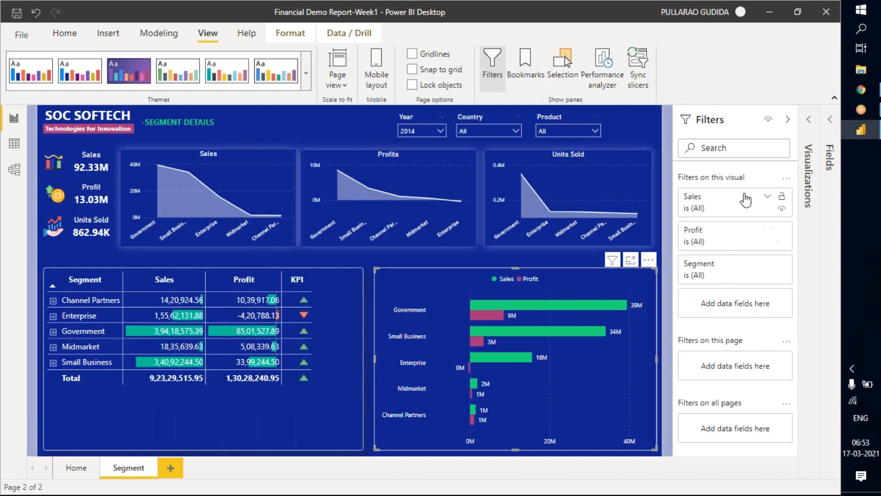
# Add the Country field from the financials table as a visual-level filter on the Segment page's Sales and Profit bar chart.
pyautogui.click(808, 123)
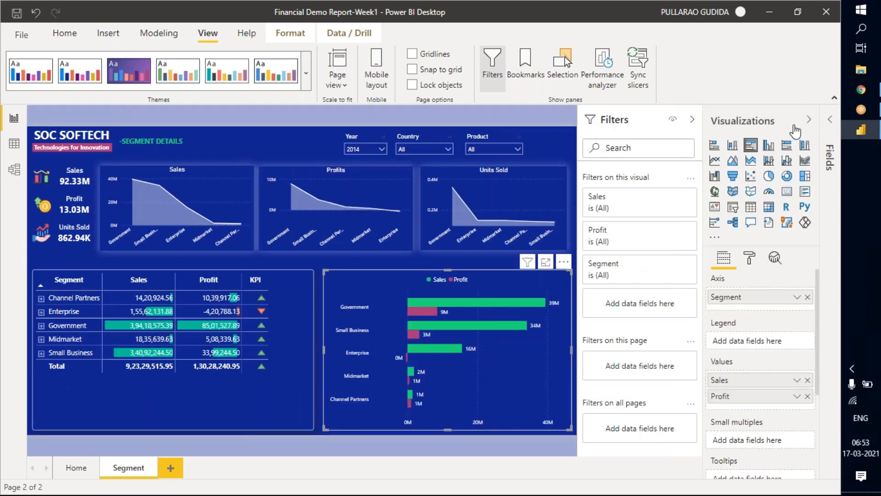
pyautogui.click(807, 121)
pyautogui.click(829, 129)
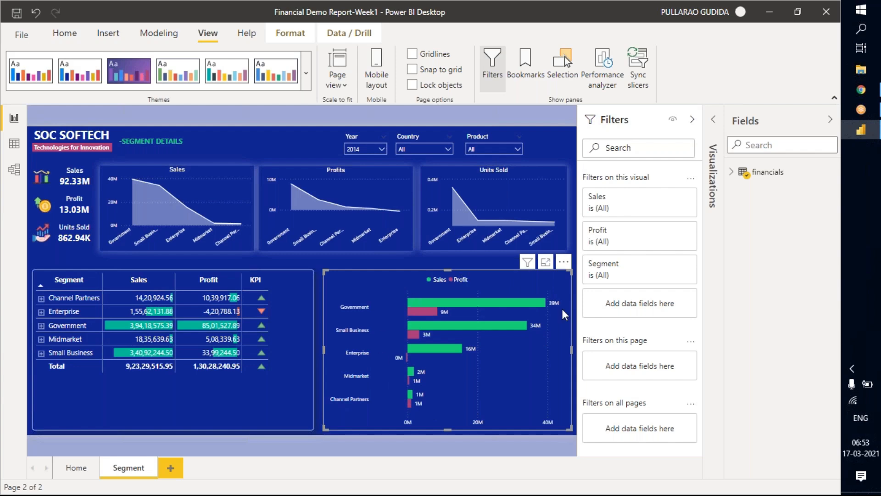
pyautogui.click(732, 171)
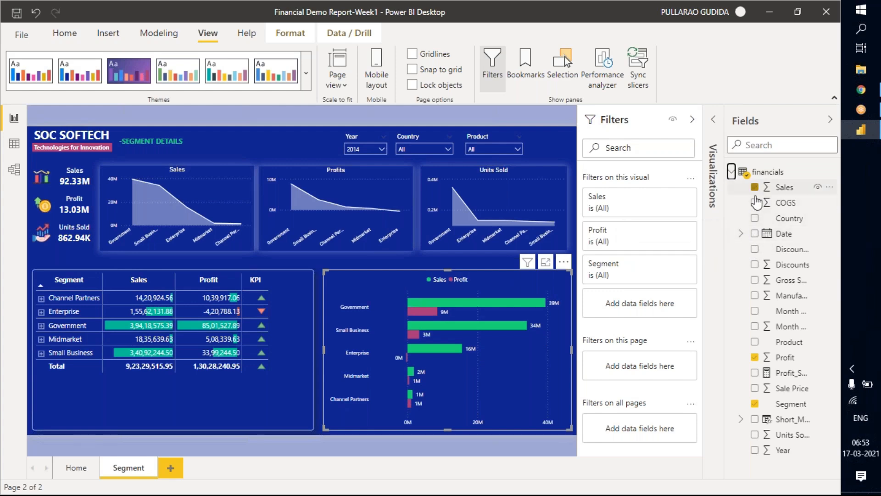
pyautogui.moveTo(782, 219); pyautogui.dragTo(632, 304)
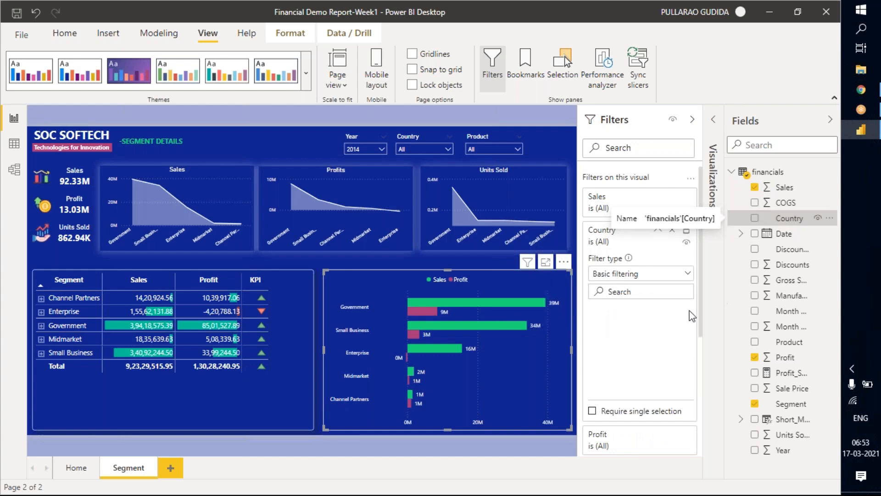
# Examine the filter types and the list of countries offered by the bar chart's Country filter.
pyautogui.click(660, 274)
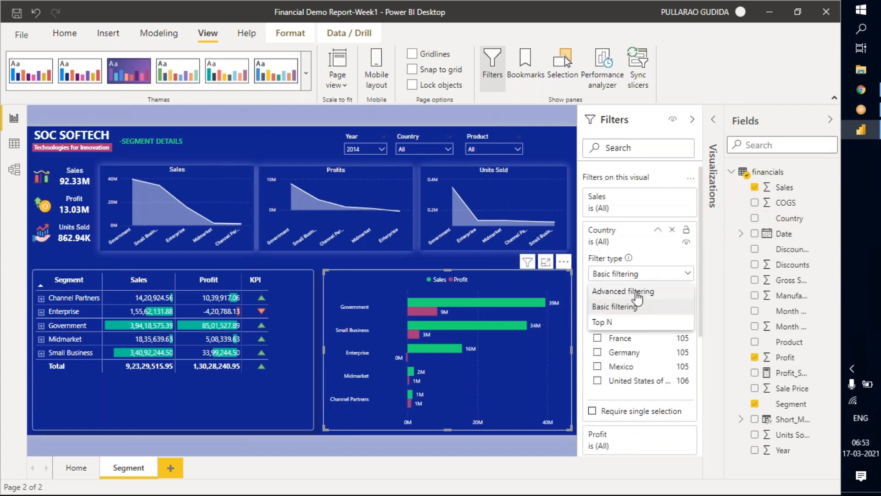
pyautogui.click(639, 251)
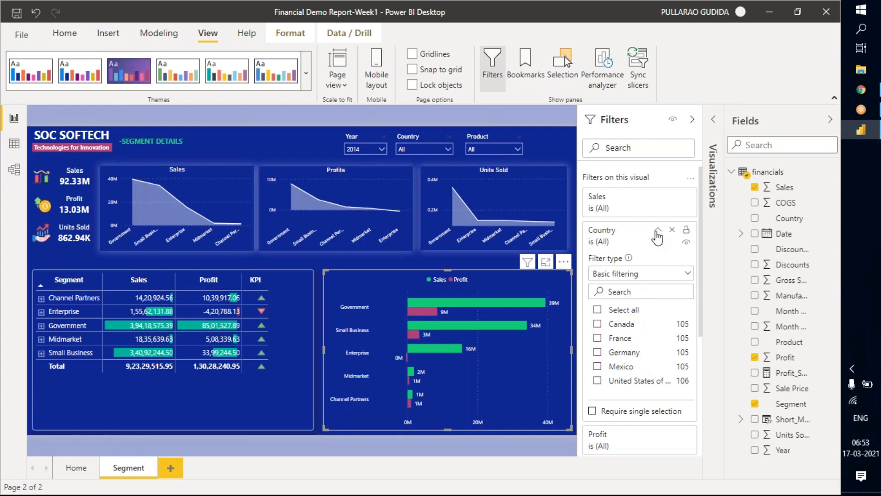
pyautogui.click(658, 230)
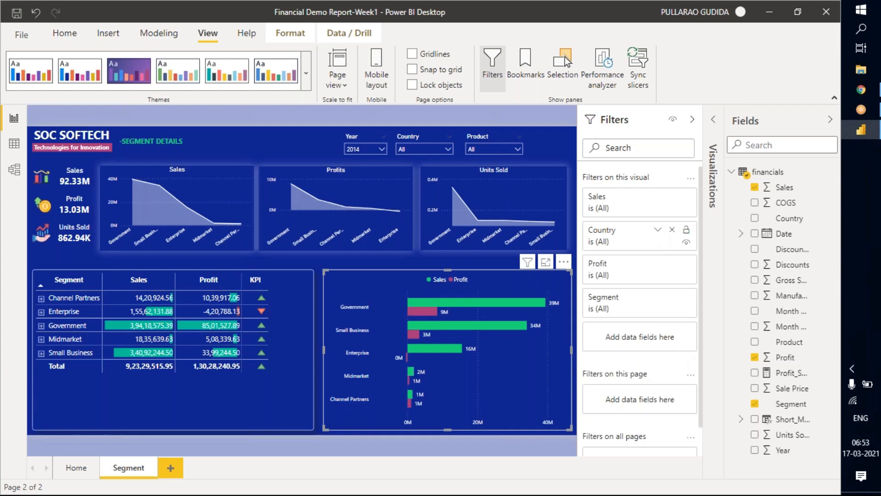
pyautogui.click(658, 230)
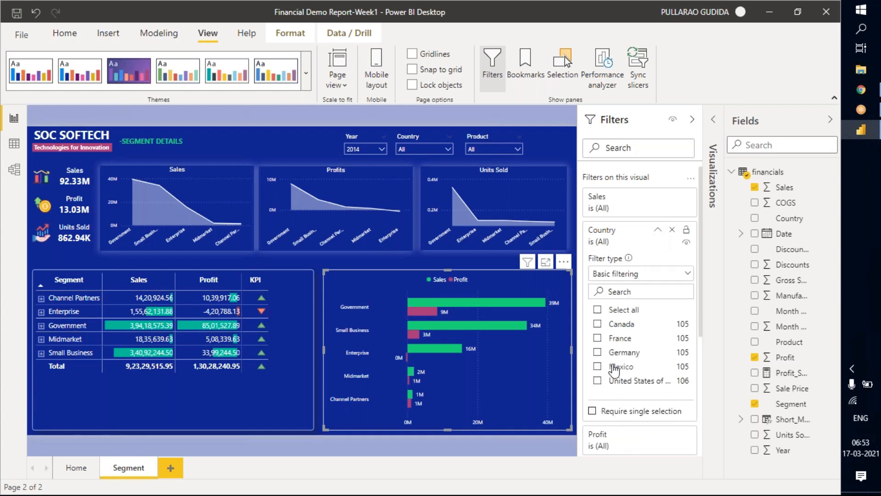
pyautogui.scroll(-4, 631, 337)
pyautogui.scroll(4, 635, 339)
# Try filtering the bar chart to Canada, France and Germany, and clear the country selection.
pyautogui.click(597, 323)
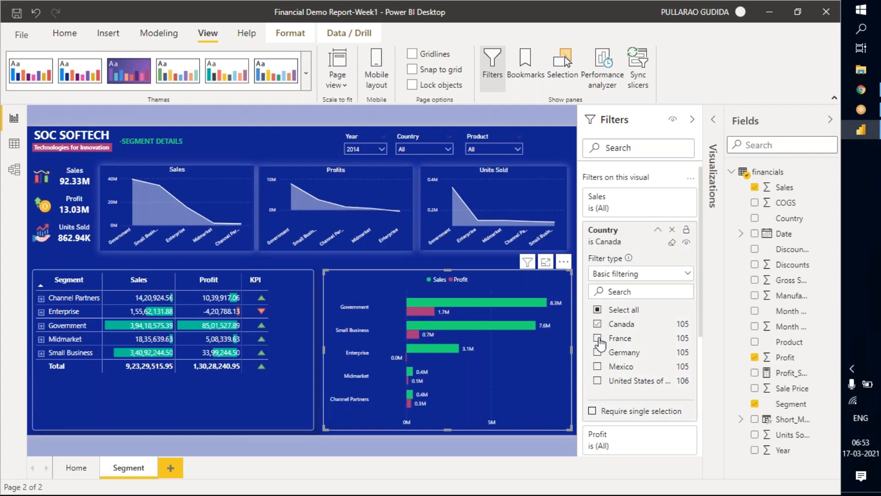
pyautogui.click(597, 338)
pyautogui.click(598, 352)
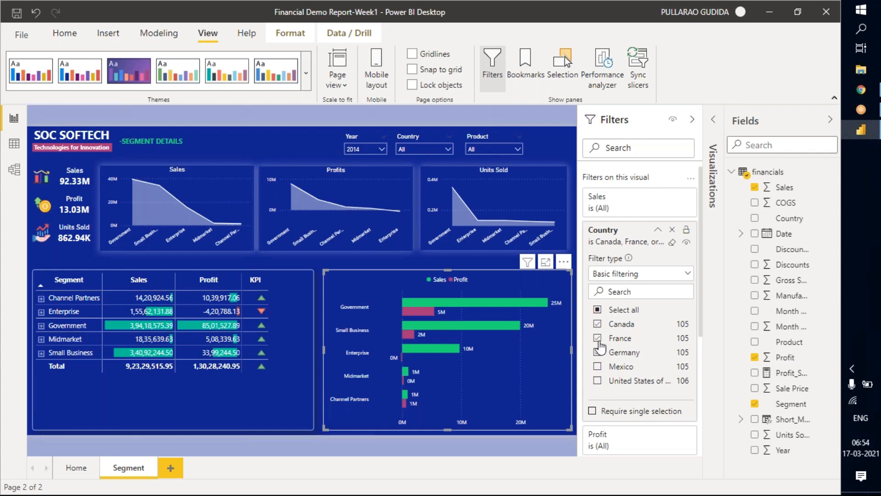
pyautogui.click(597, 352)
pyautogui.click(621, 309)
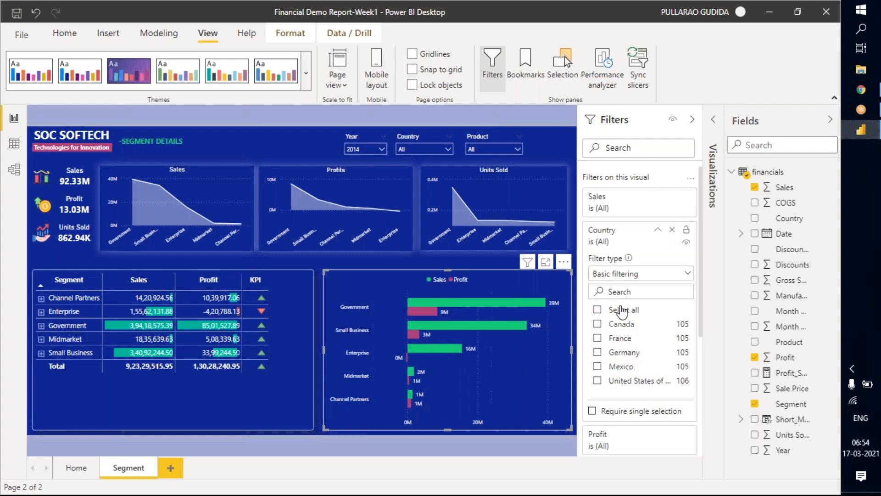
# Try selecting all countries except the United States in the bar chart's Country filter, and clear the selection.
pyautogui.scroll(-2, 617, 349)
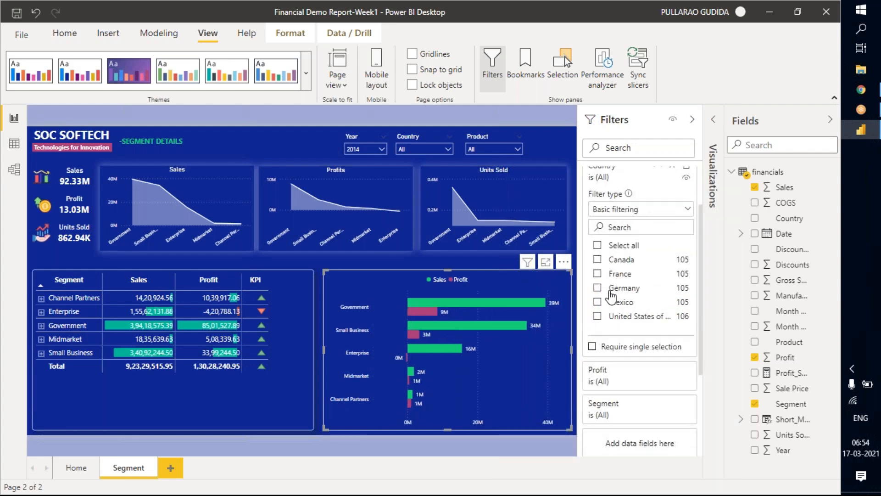
pyautogui.scroll(2, 608, 301)
pyautogui.click(603, 308)
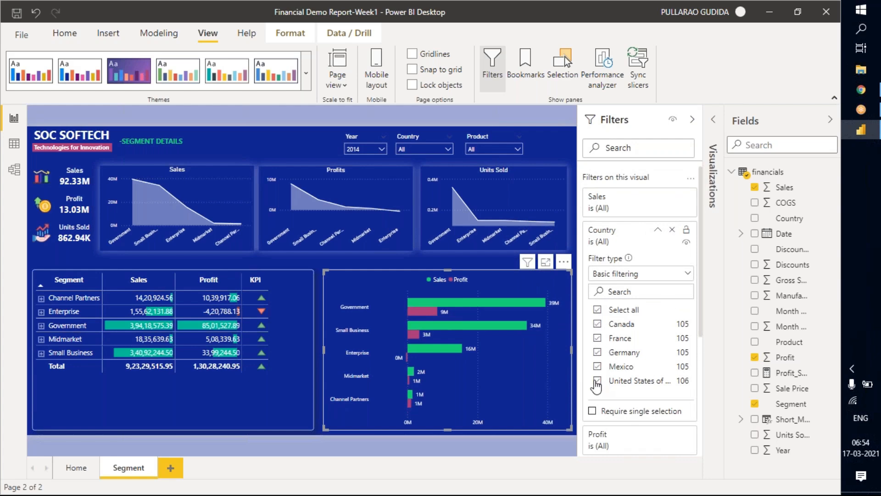
pyautogui.click(598, 381)
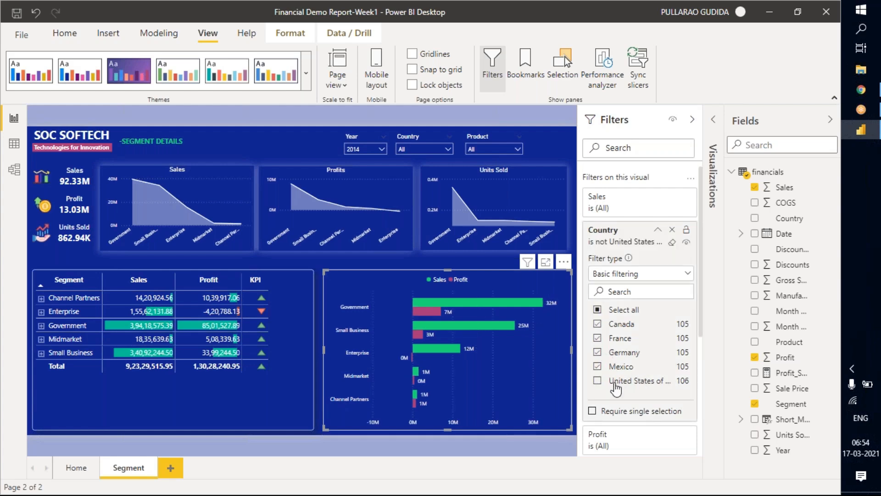
pyautogui.click(597, 310)
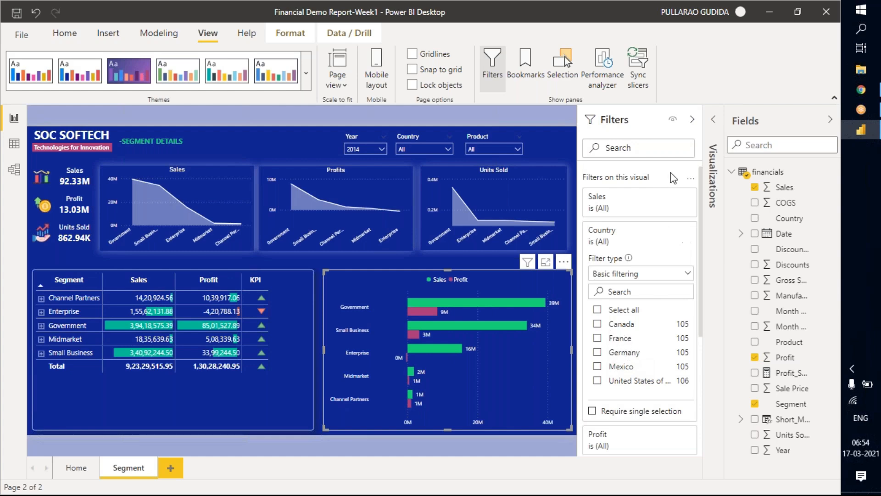
# Convert the Sales and Profit bar chart into a table visual.
pyautogui.click(706, 138)
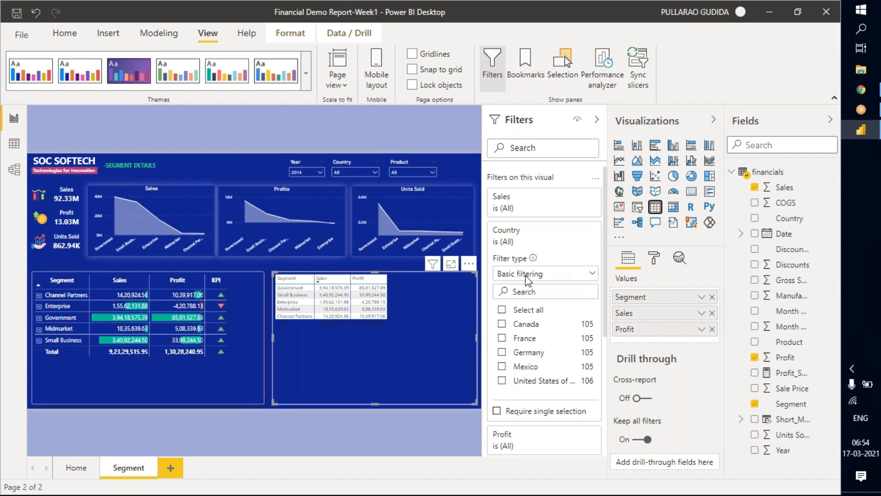
pyautogui.hotkey('ctrl', 'z')
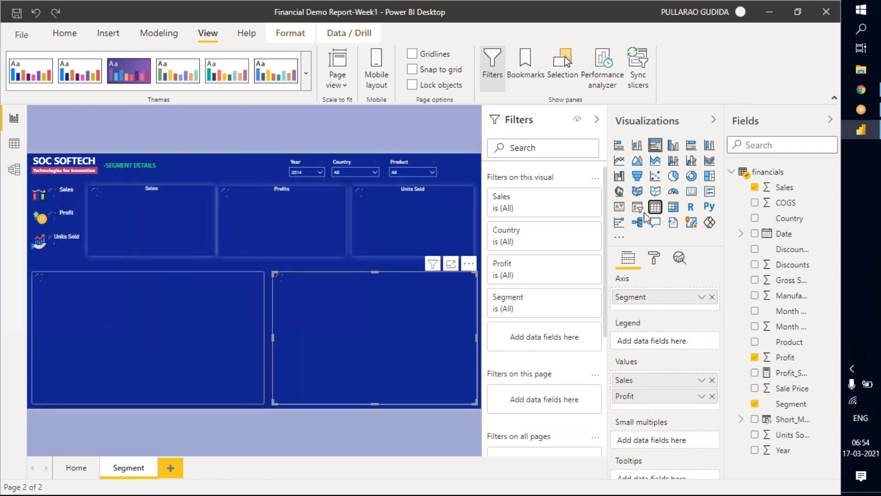
pyautogui.click(656, 209)
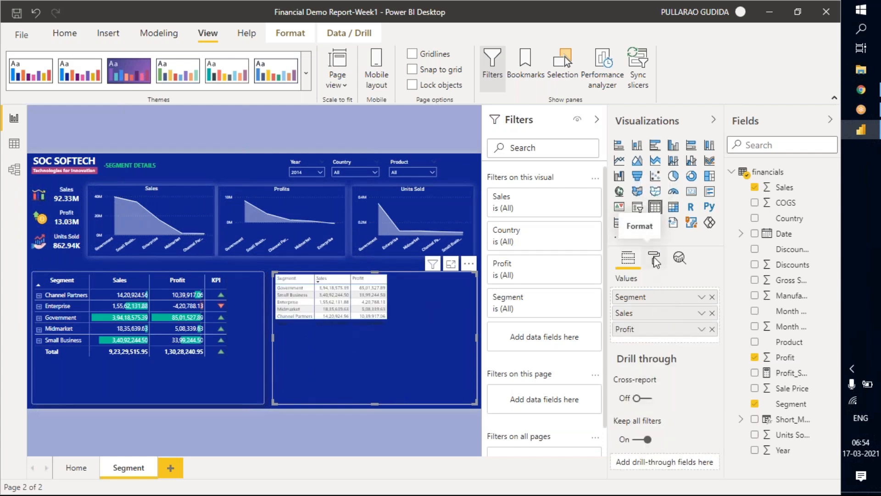
# Set the text size of the new table's values to 20 pt.
pyautogui.click(655, 259)
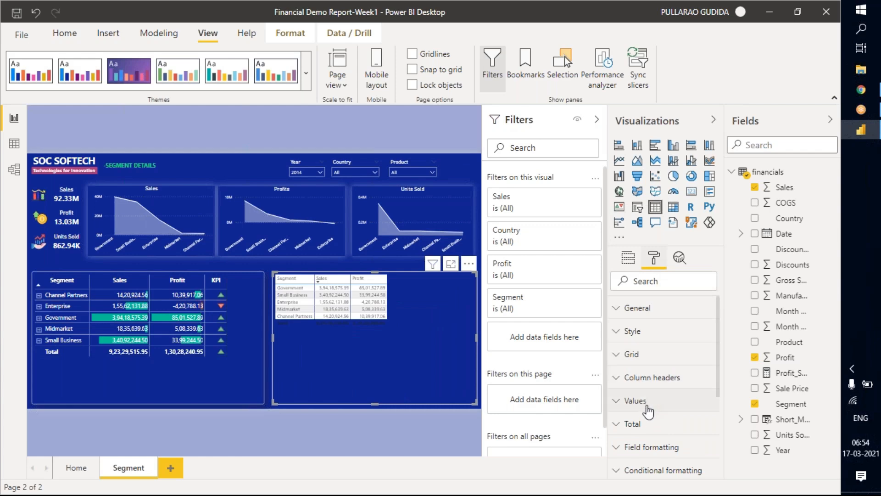
pyautogui.click(687, 396)
pyautogui.scroll(-3, 653, 377)
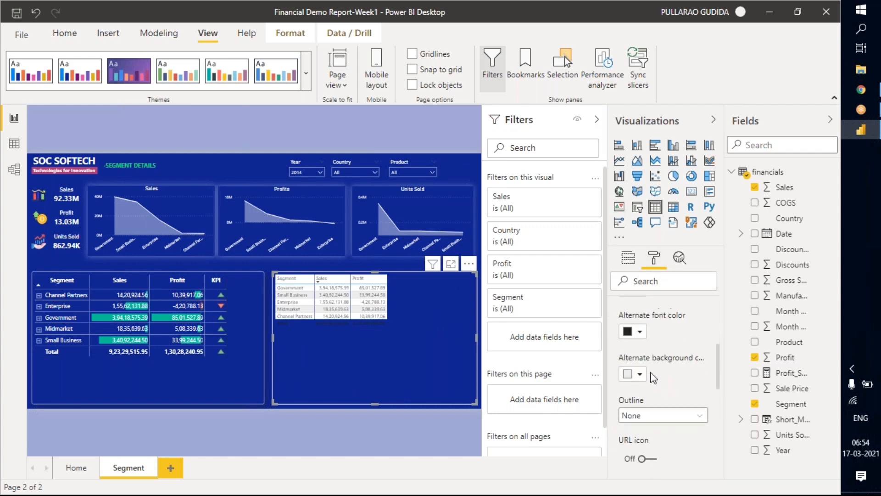
pyautogui.scroll(-5, 653, 377)
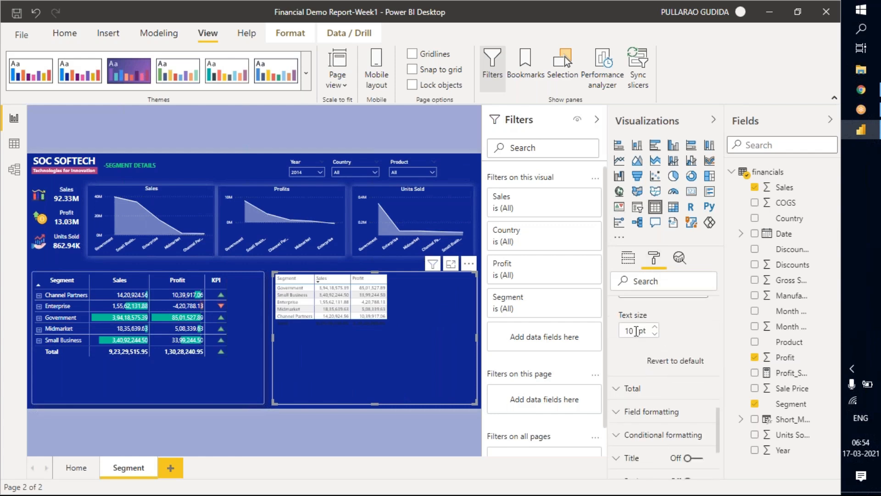
pyautogui.moveTo(636, 331); pyautogui.dragTo(624, 330)
pyautogui.write('20')
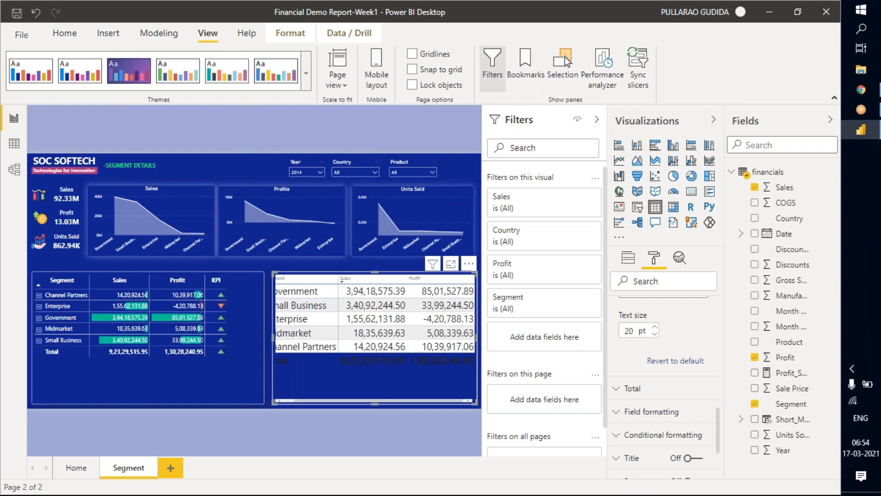
# Set the table's column header text size to 20 pt and widen the table slightly toward the matrix.
pyautogui.scroll(3, 648, 368)
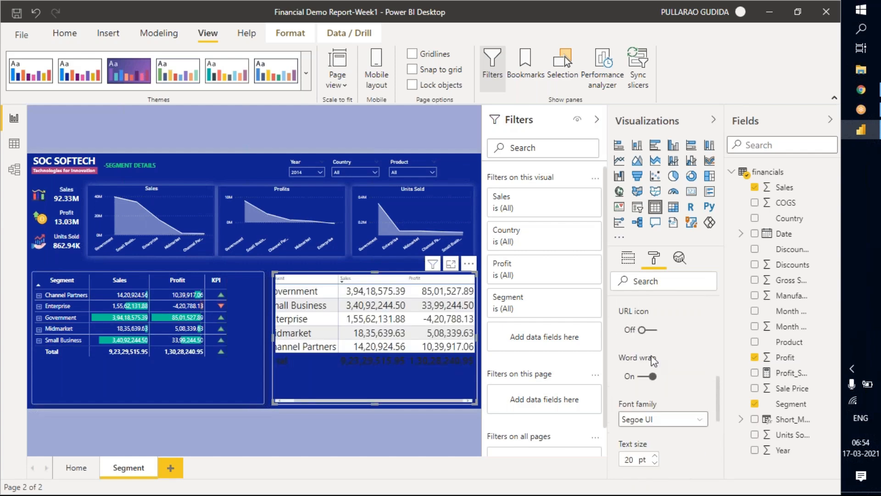
pyautogui.scroll(10, 649, 371)
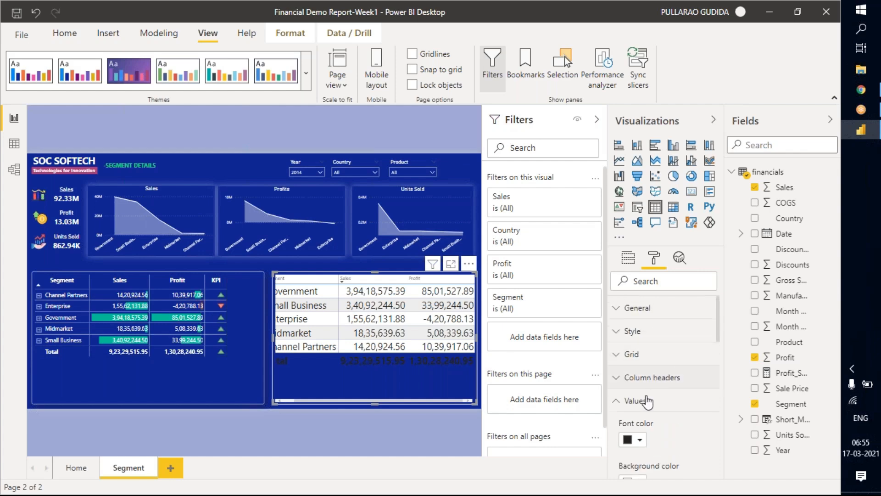
pyautogui.click(636, 399)
pyautogui.click(643, 379)
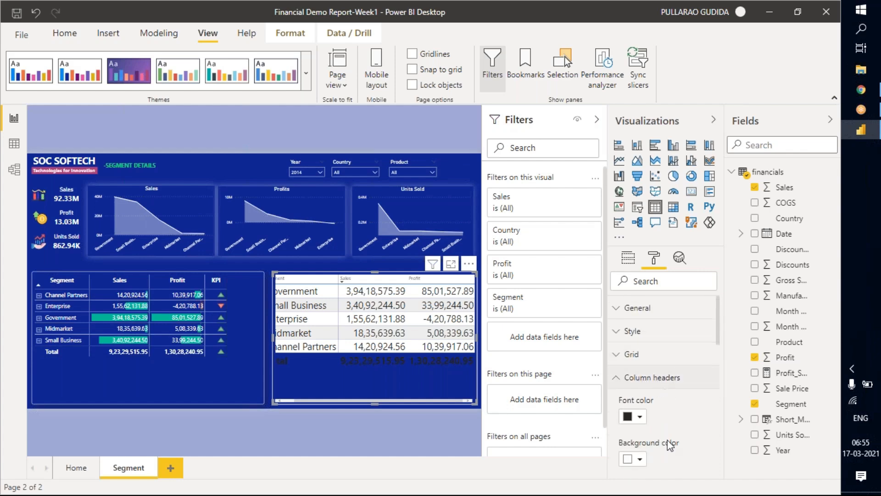
pyautogui.scroll(-1, 662, 439)
pyautogui.scroll(-4, 652, 387)
pyautogui.scroll(3, 633, 413)
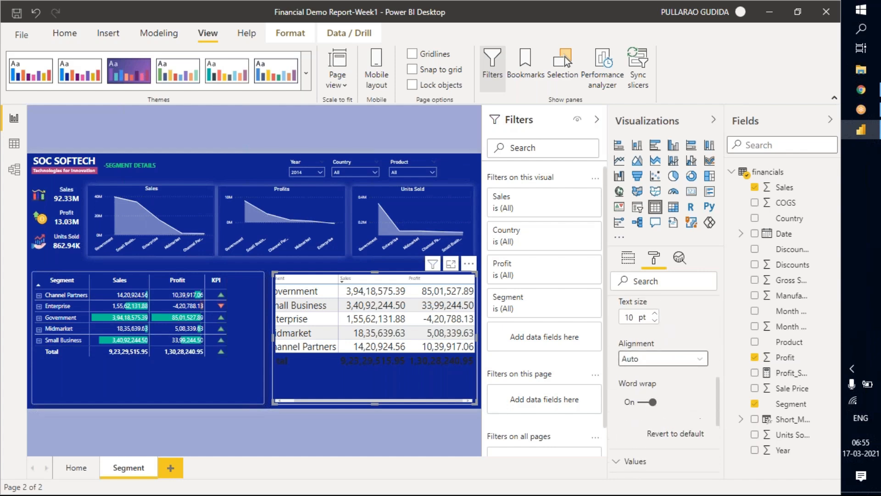
pyautogui.click(629, 434)
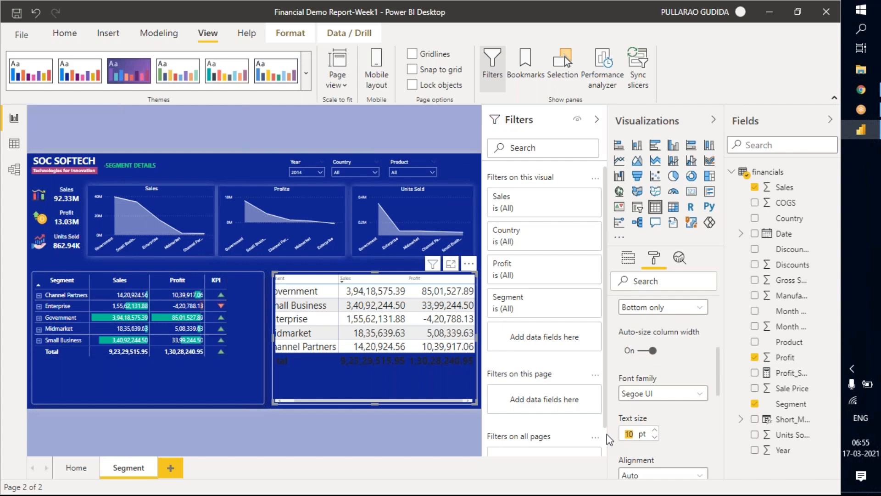
pyautogui.write('20')
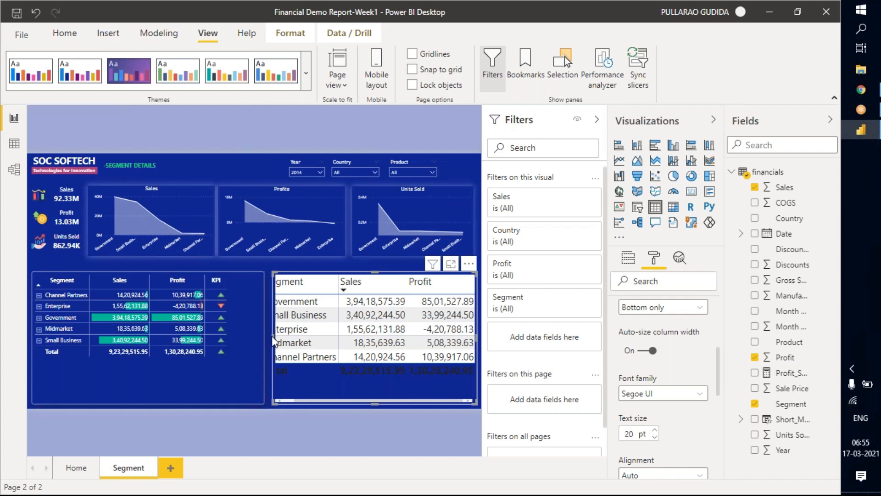
pyautogui.moveTo(259, 340); pyautogui.dragTo(261, 341)
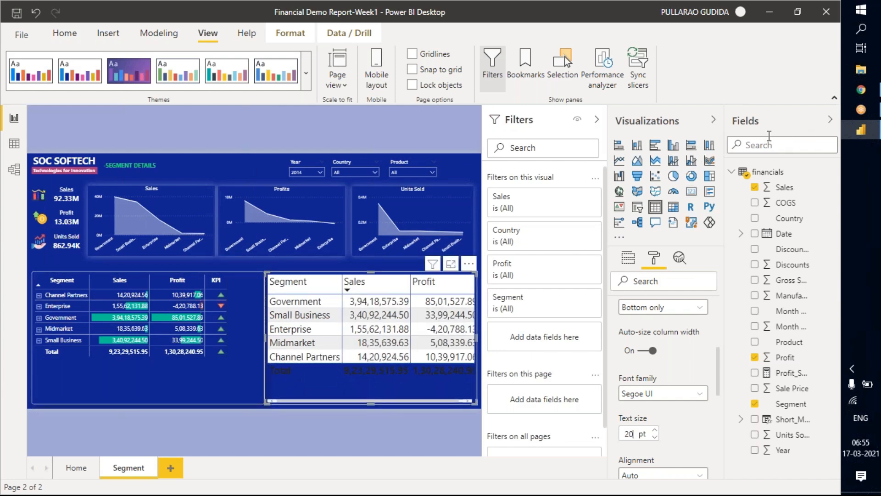
# Try Canada in the table's Country filter, clear it, and filter the table to France only.
pyautogui.click(713, 120)
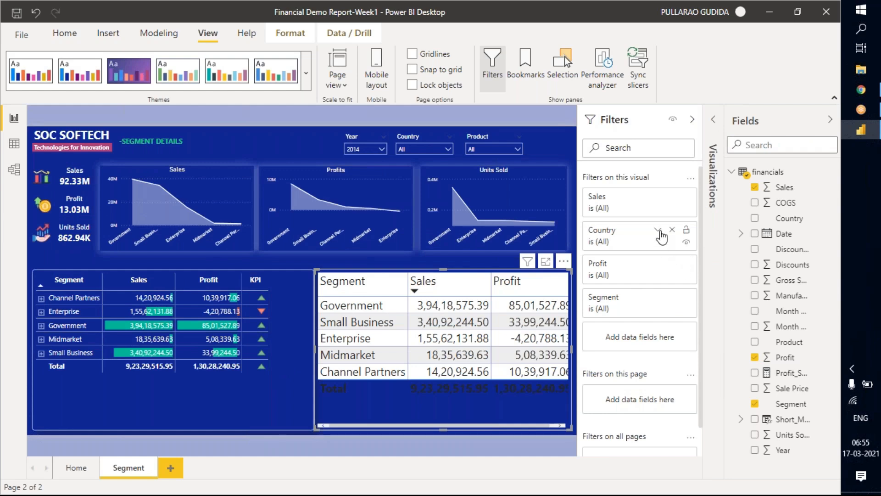
pyautogui.click(658, 231)
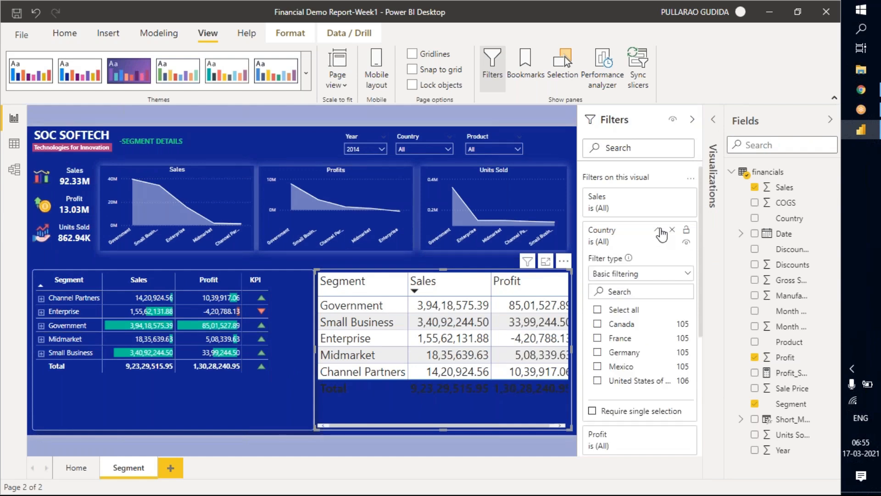
pyautogui.click(659, 231)
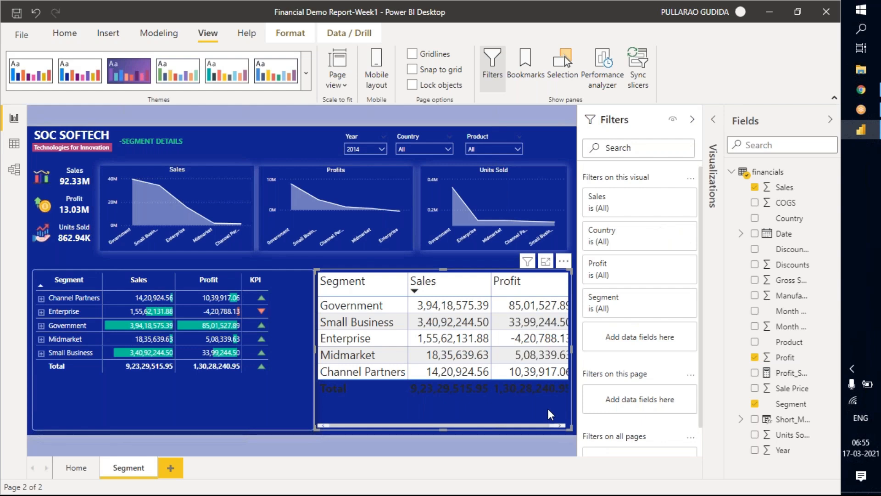
pyautogui.click(658, 230)
pyautogui.click(597, 324)
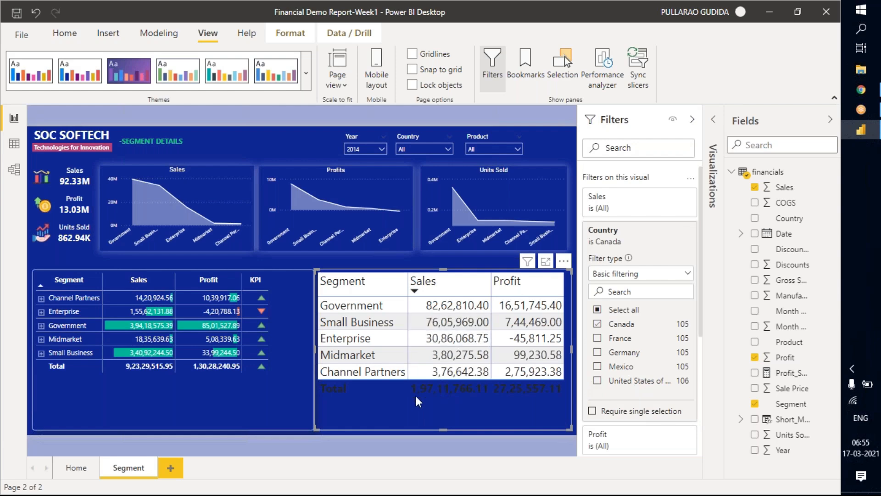
pyautogui.click(598, 324)
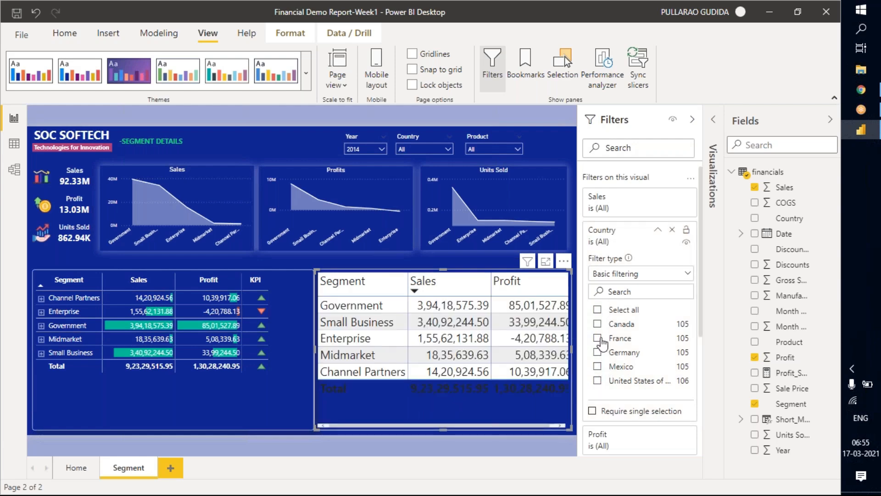
pyautogui.click(598, 338)
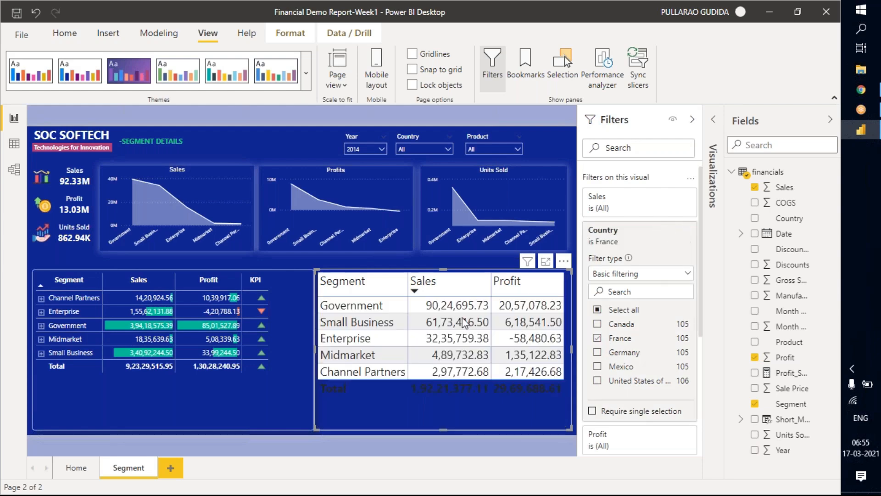
# Clear the France selection from the table's Country filter and switch its filter type to Advanced filtering.
pyautogui.click(598, 338)
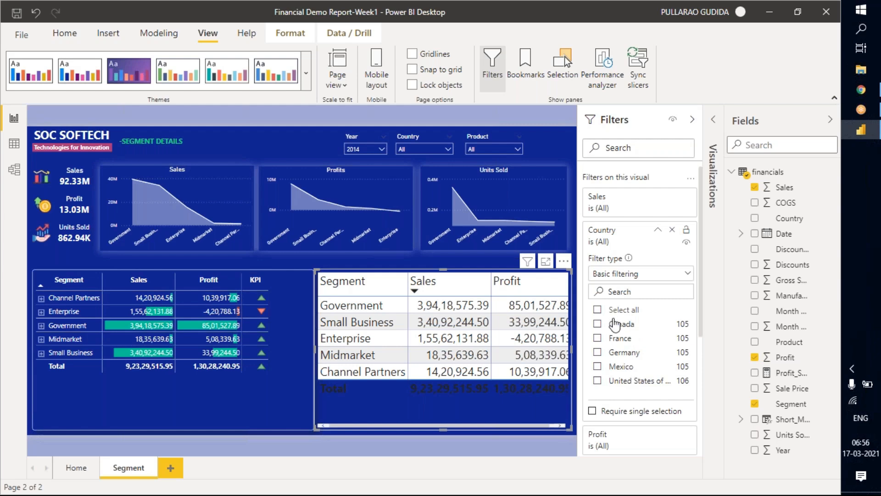
pyautogui.scroll(-3, 625, 339)
pyautogui.scroll(3, 625, 339)
pyautogui.scroll(-2, 626, 321)
pyautogui.scroll(1, 626, 316)
pyautogui.scroll(1, 624, 316)
pyautogui.click(641, 275)
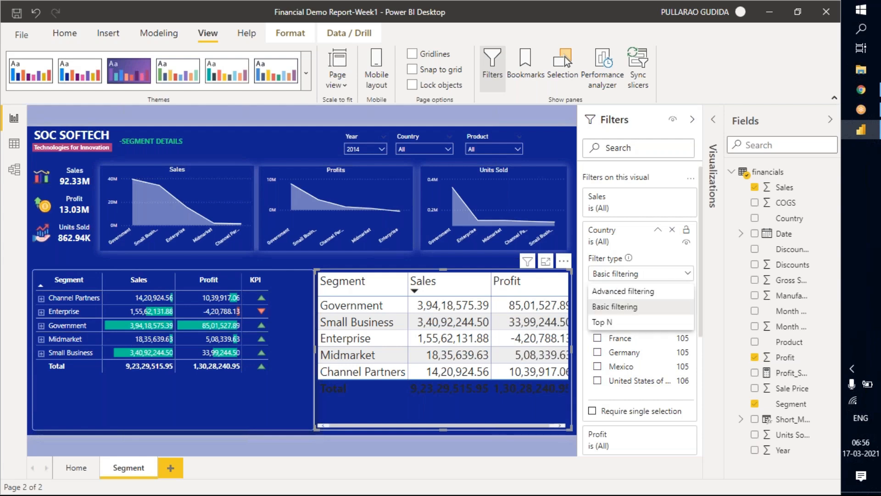
pyautogui.click(623, 292)
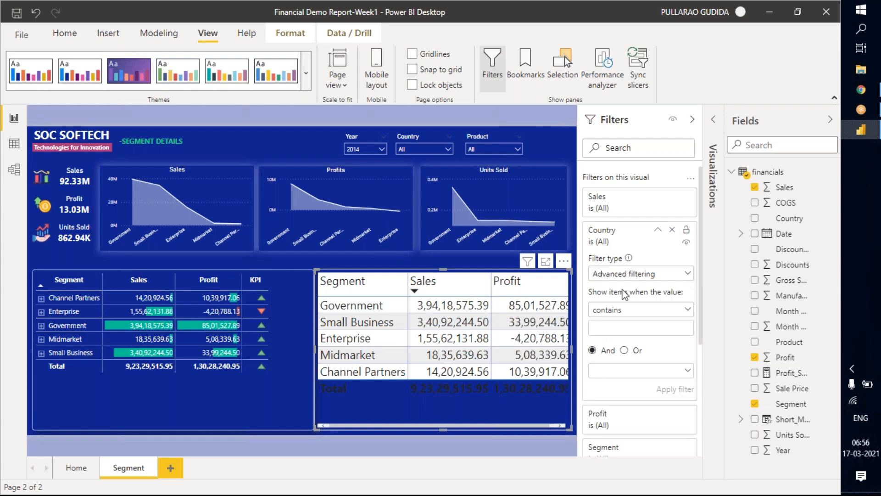
# Examine the condition options of the table's advanced Country filter and the values offered by the Product slicer.
pyautogui.click(666, 313)
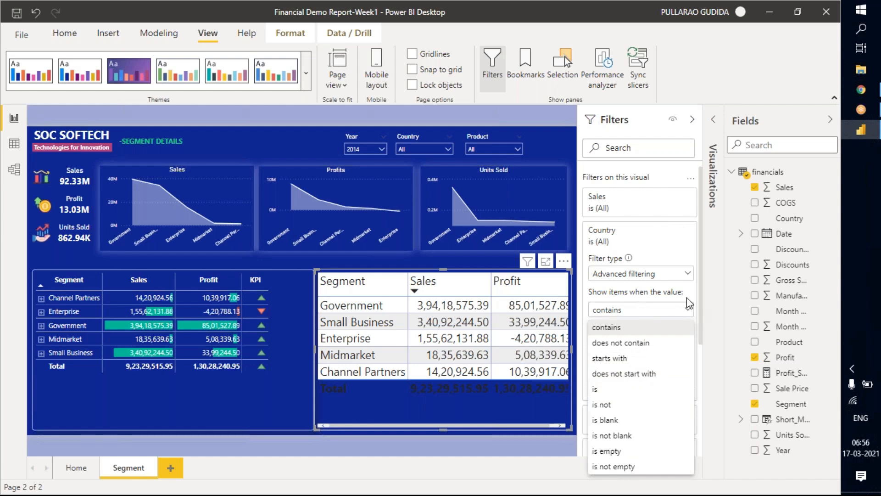
pyautogui.click(654, 257)
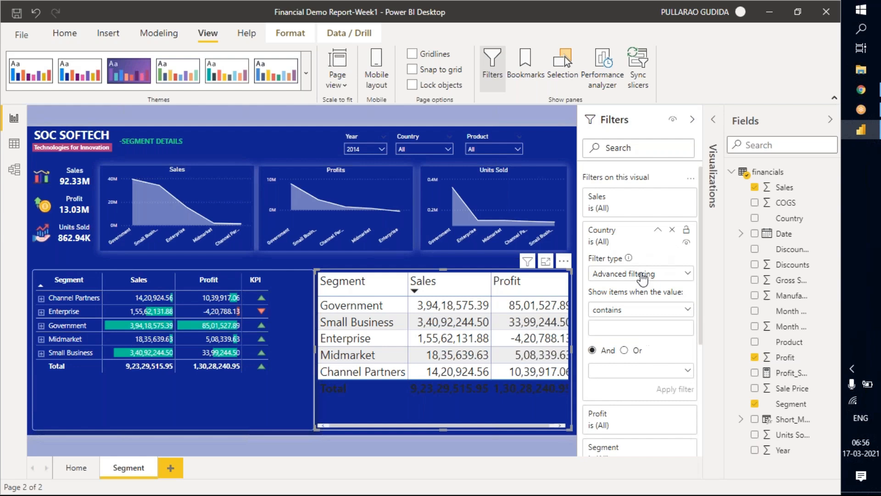
pyautogui.click(682, 309)
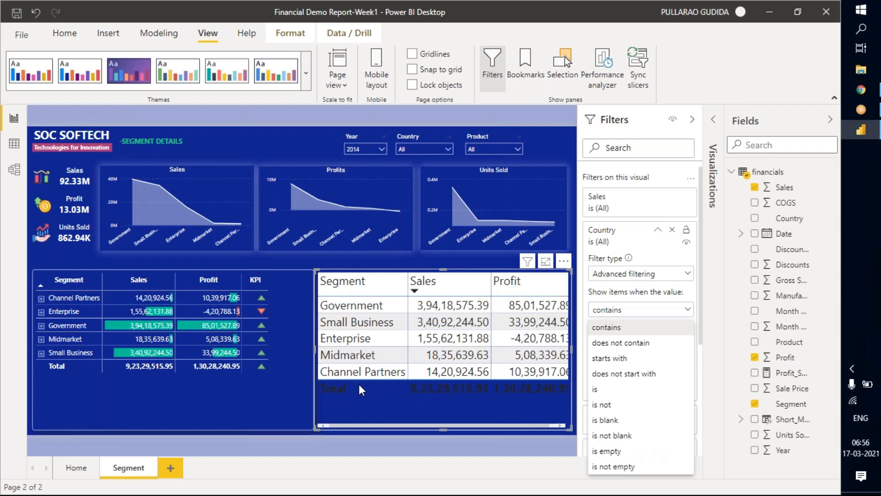
pyautogui.click(370, 147)
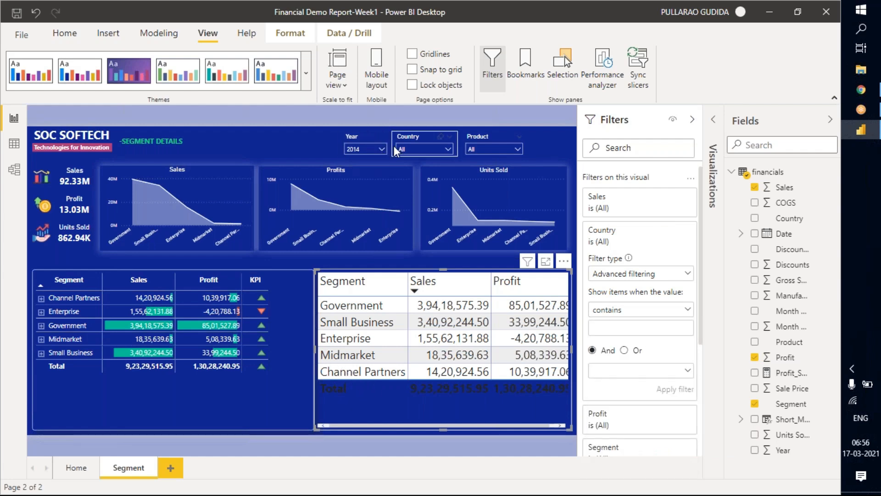
pyautogui.click(494, 149)
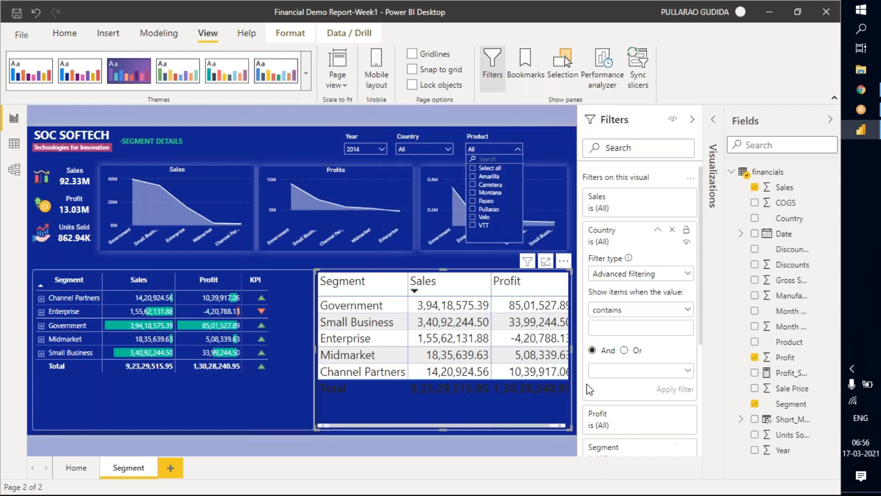
pyautogui.click(549, 135)
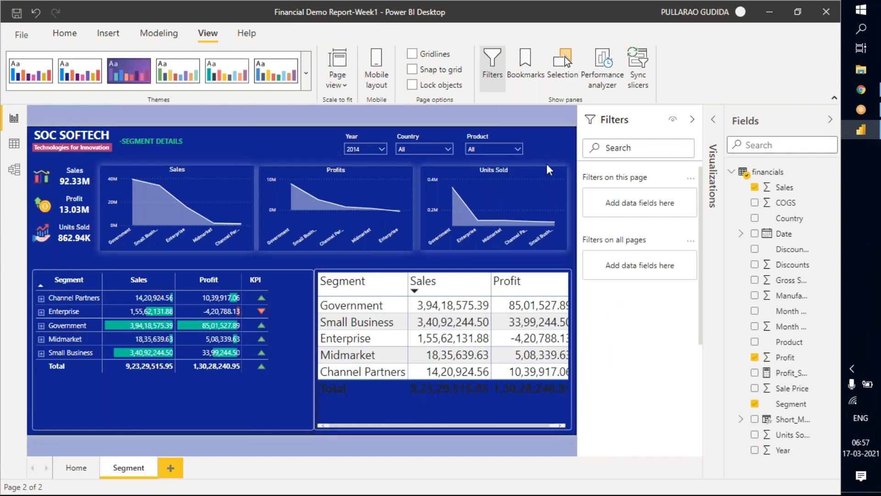
pyautogui.click(571, 274)
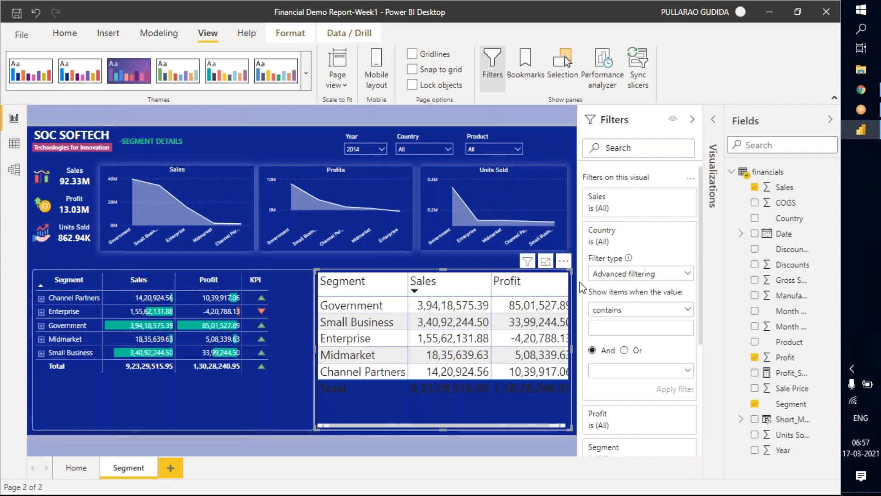
pyautogui.click(636, 314)
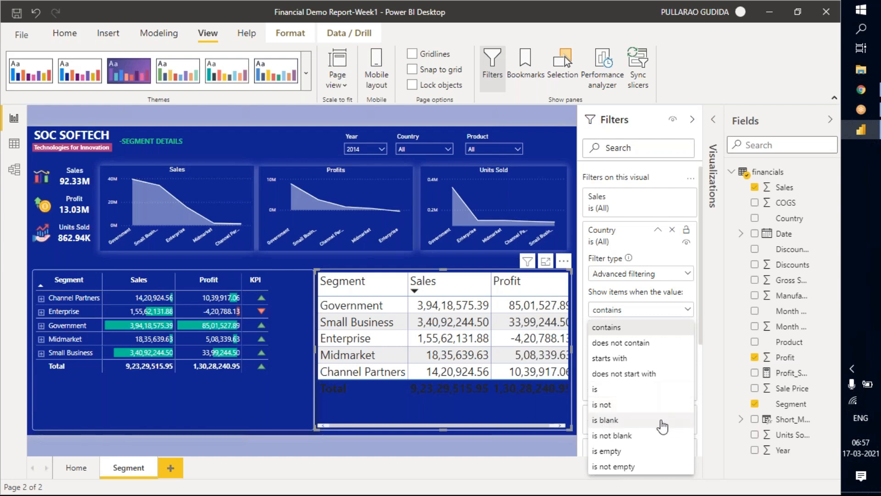
pyautogui.click(604, 329)
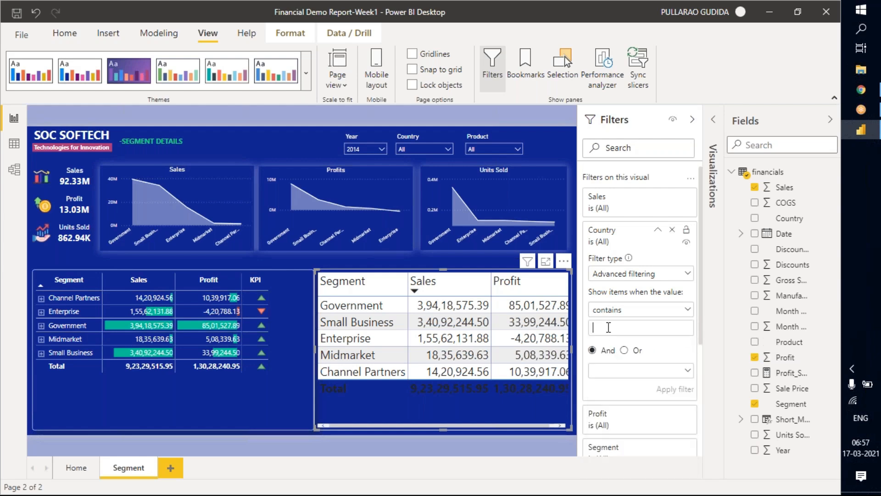
pyautogui.write('u')
pyautogui.press('BackSpace')
pyautogui.press('BackSpace')
# Apply an advanced Country filter with the condition "is" canada to the table, and clear it again.
pyautogui.click(632, 310)
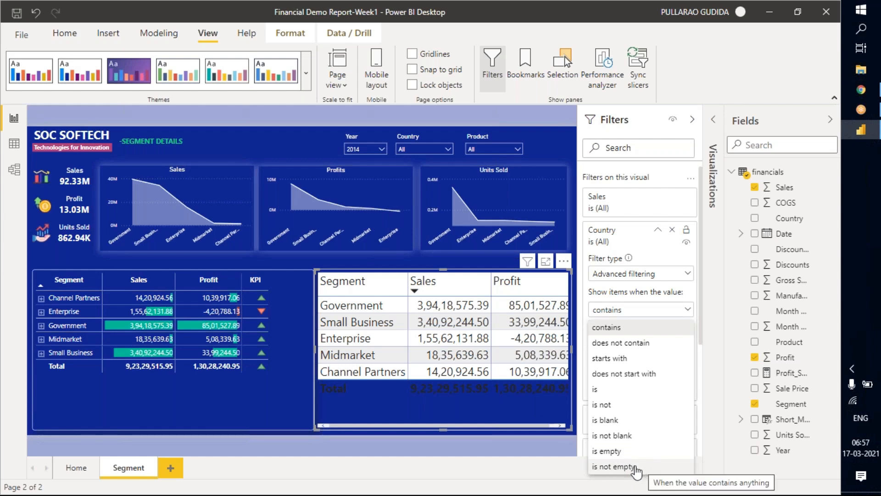
pyautogui.click(608, 390)
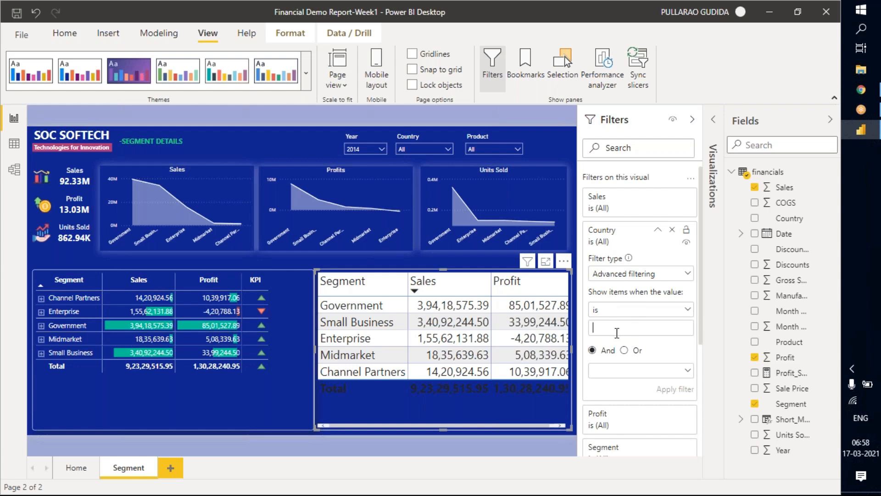
pyautogui.write('u')
pyautogui.press('BackSpace')
pyautogui.write('canada')
pyautogui.click(673, 389)
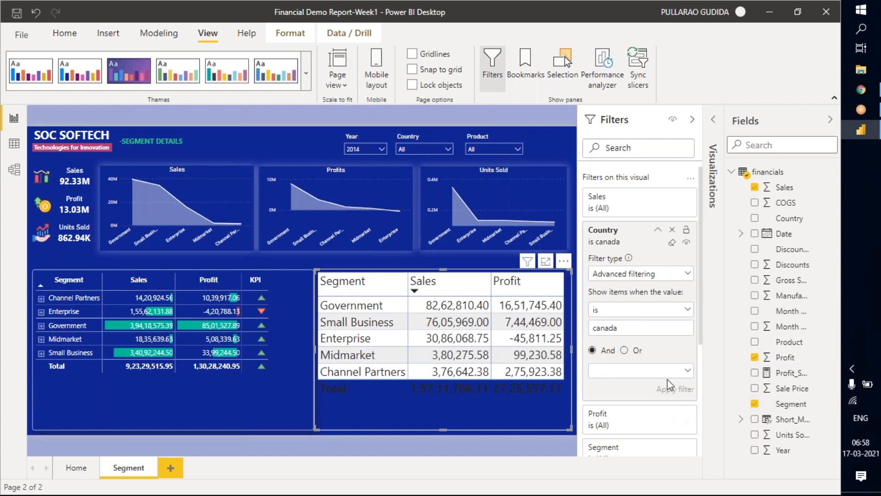
pyautogui.click(672, 244)
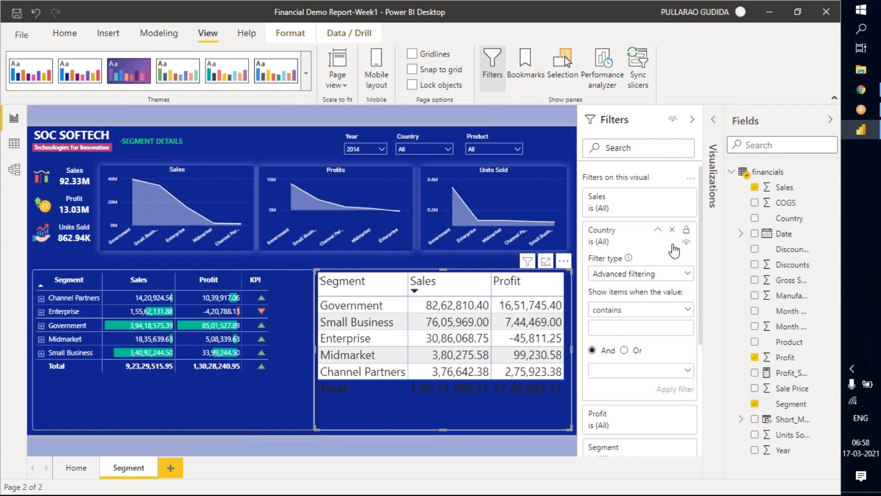
# Try the conditions "does not start with" and "does not contain" in the table's advanced Country filter.
pyautogui.click(648, 315)
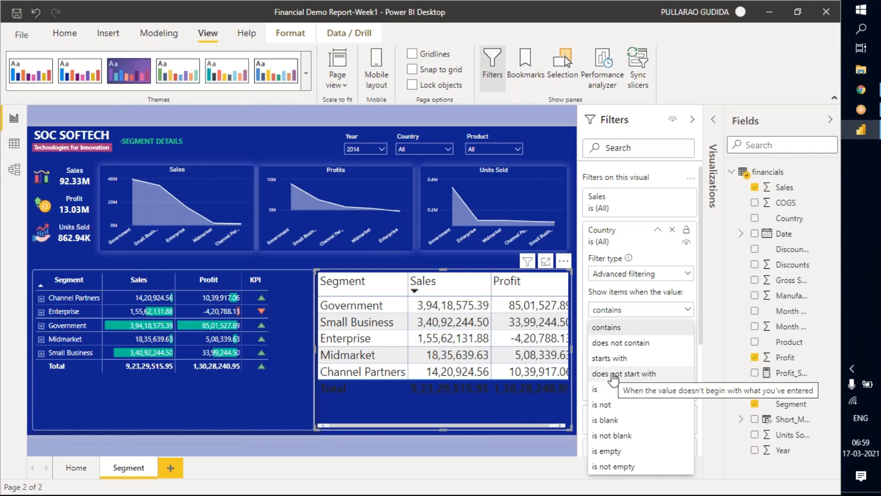
pyautogui.click(648, 374)
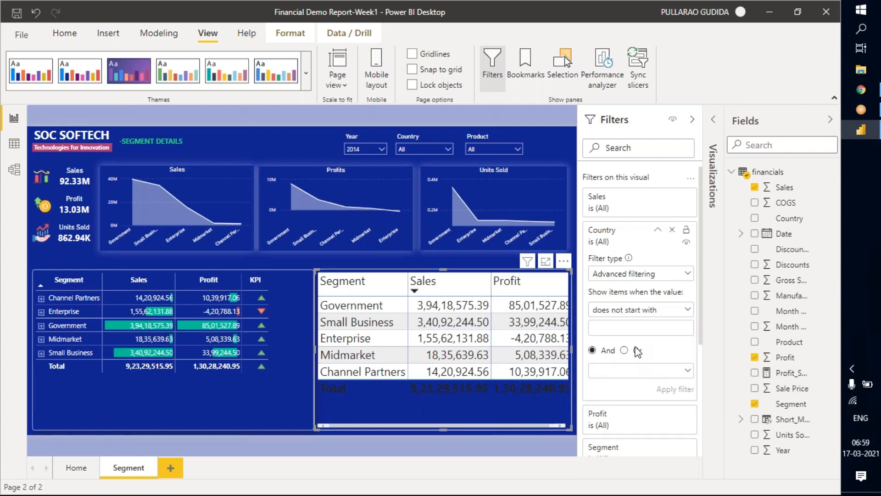
pyautogui.click(639, 313)
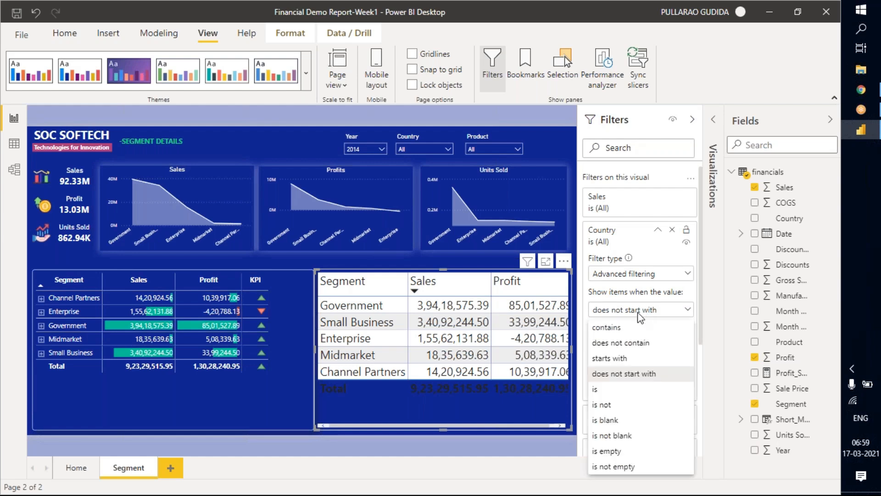
pyautogui.click(615, 345)
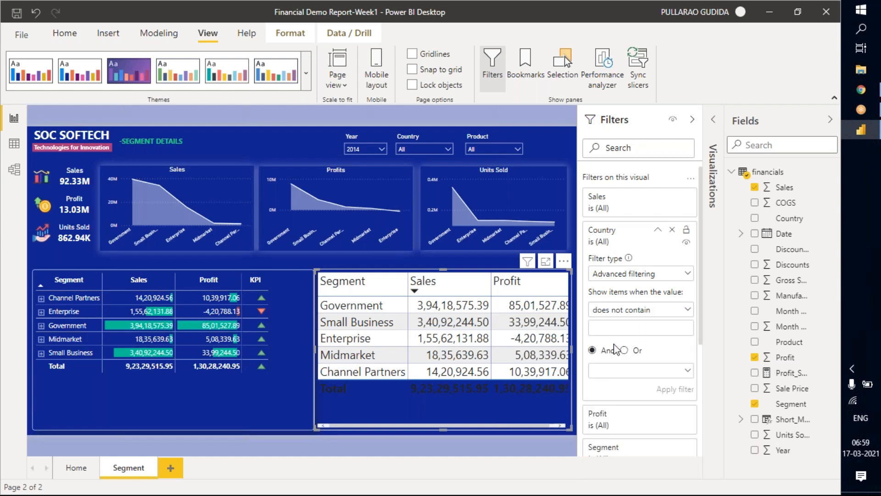
pyautogui.click(644, 315)
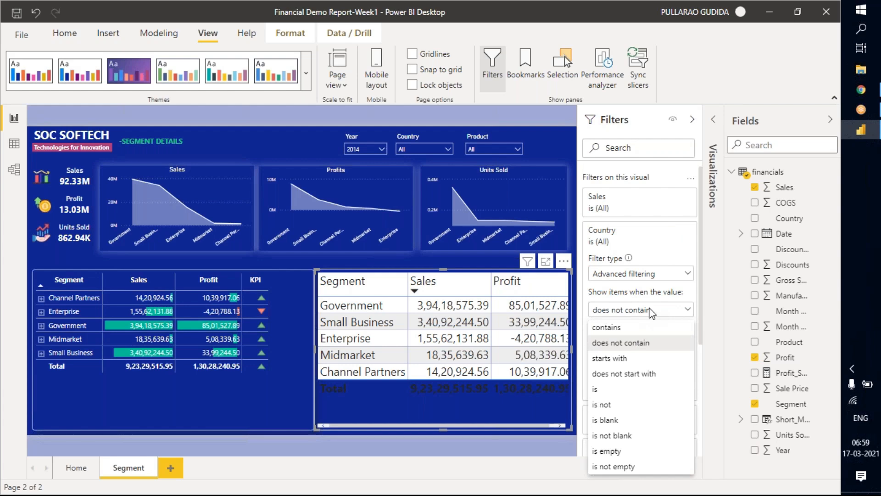
# Switch the filter type of the table's Country filter to Top N.
pyautogui.click(653, 274)
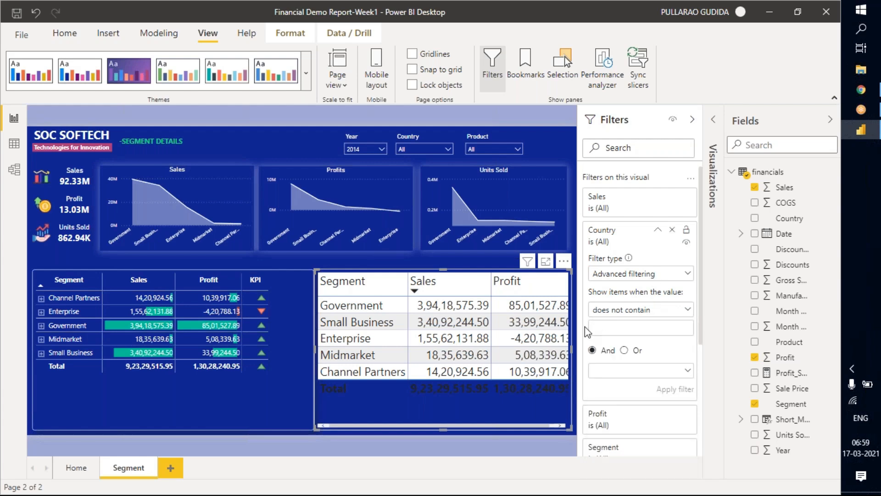
pyautogui.click(660, 278)
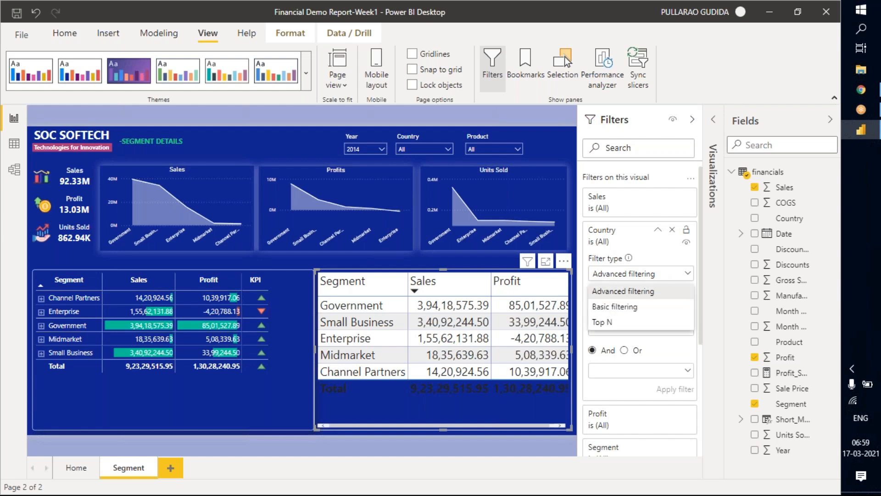
pyautogui.click(620, 328)
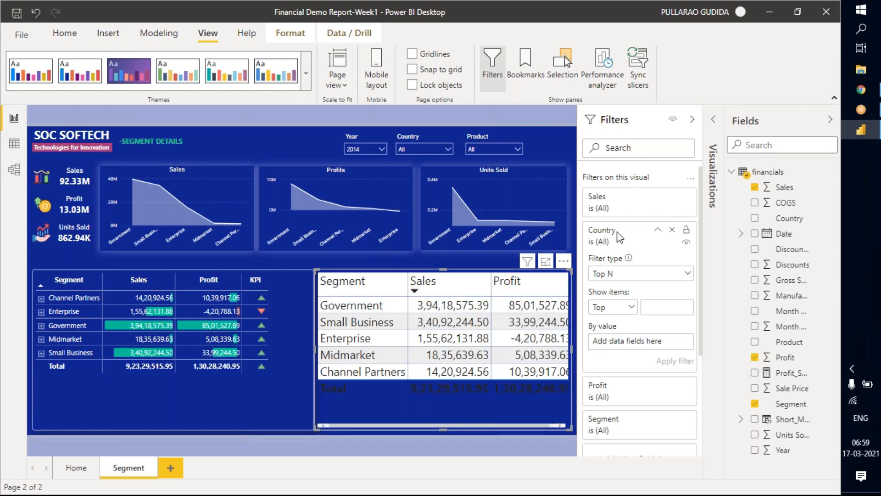
# Turn on the title of the segment table and set its text to "TOP 5 Countries".
pyautogui.click(714, 258)
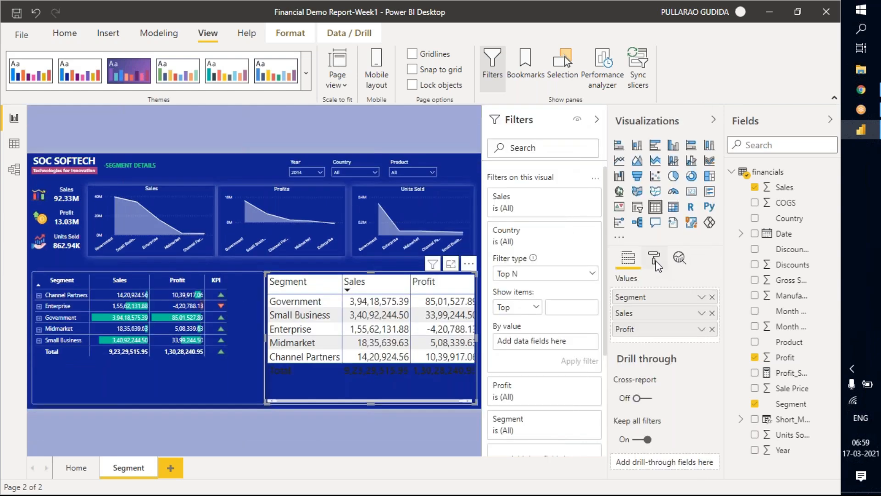
pyautogui.click(654, 258)
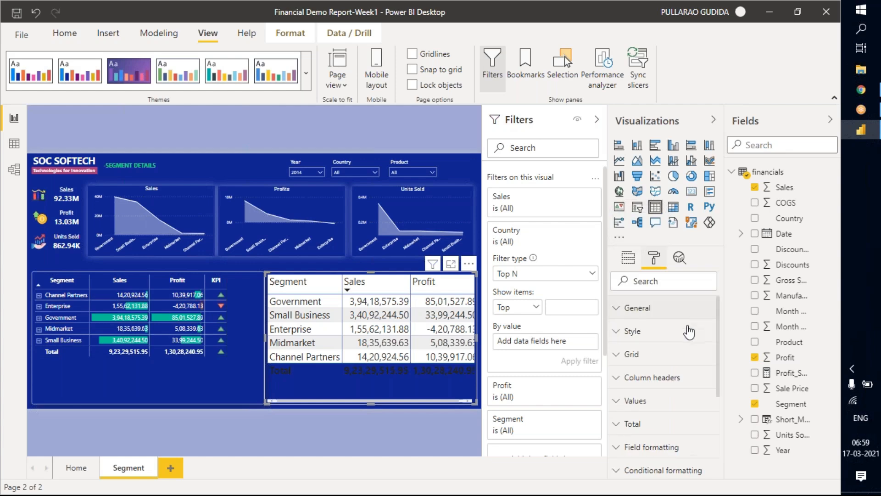
pyautogui.scroll(-5, 671, 413)
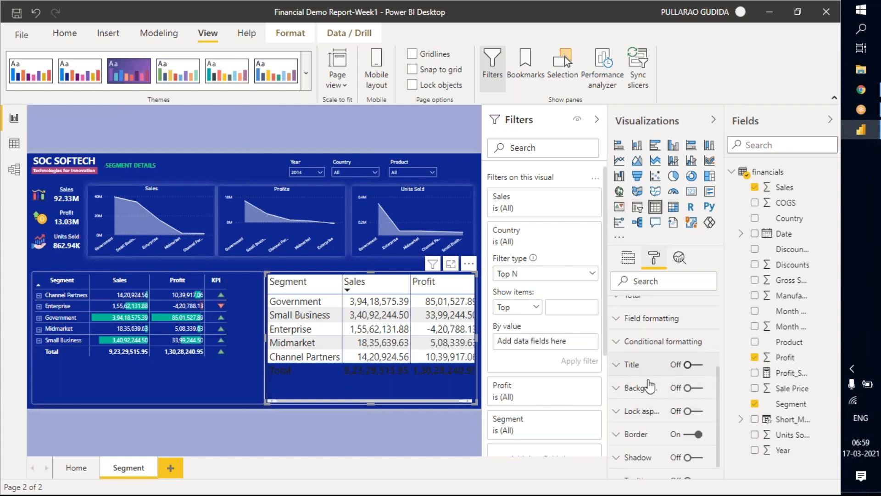
pyautogui.click(693, 364)
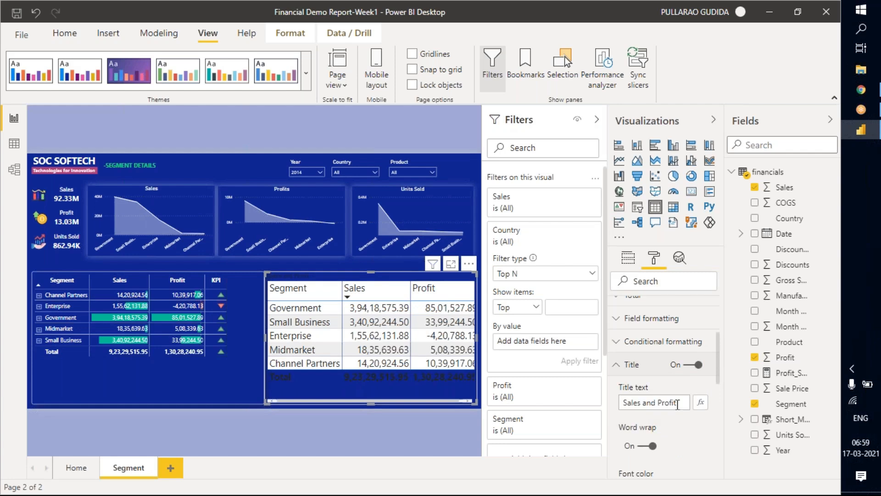
pyautogui.moveTo(680, 403); pyautogui.dragTo(604, 406)
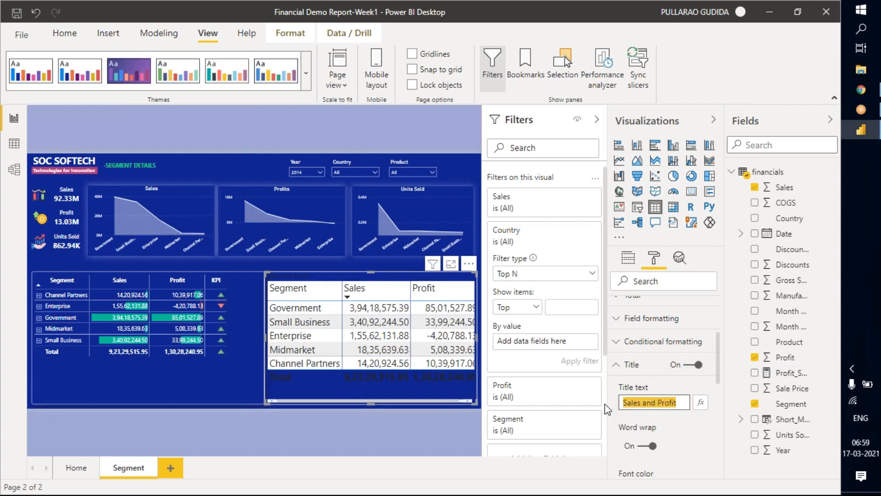
pyautogui.write('T')
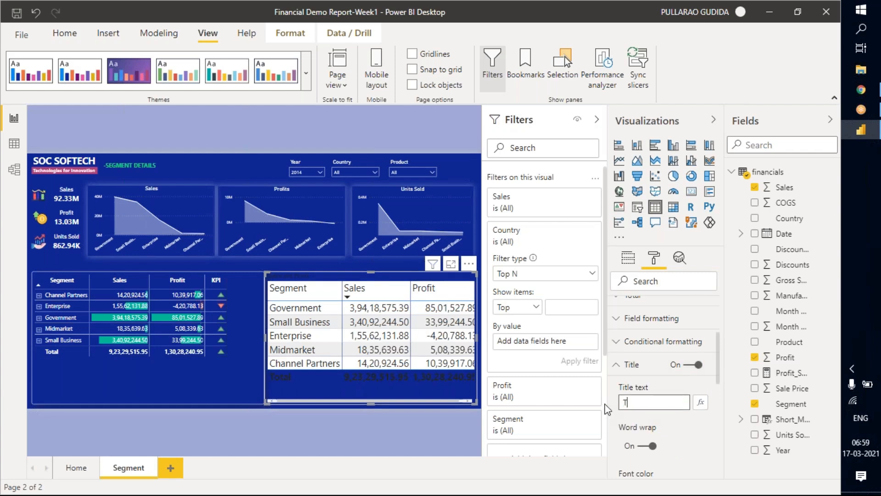
pyautogui.write('OP 5 Countr')
pyautogui.press('BackSpace')
pyautogui.write('ies')
pyautogui.press('BackSpace')
pyautogui.press('BackSpace')
pyautogui.press('BackSpace')
pyautogui.press('BackSpace')
pyautogui.write('tries')
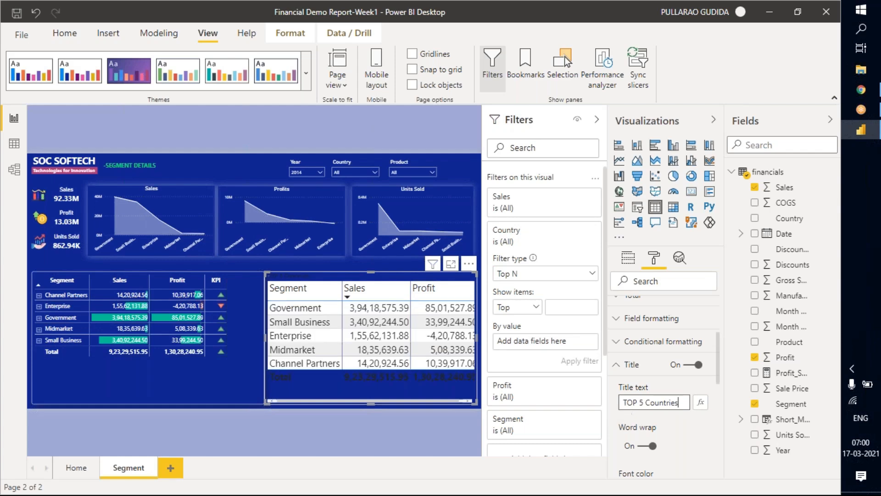
# Set the font color of the table's title to white.
pyautogui.scroll(-4, 675, 445)
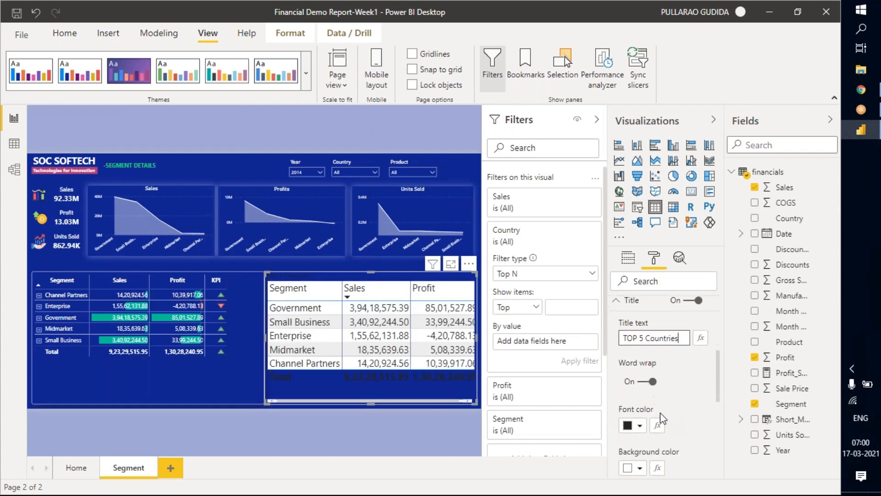
pyautogui.scroll(-4, 650, 402)
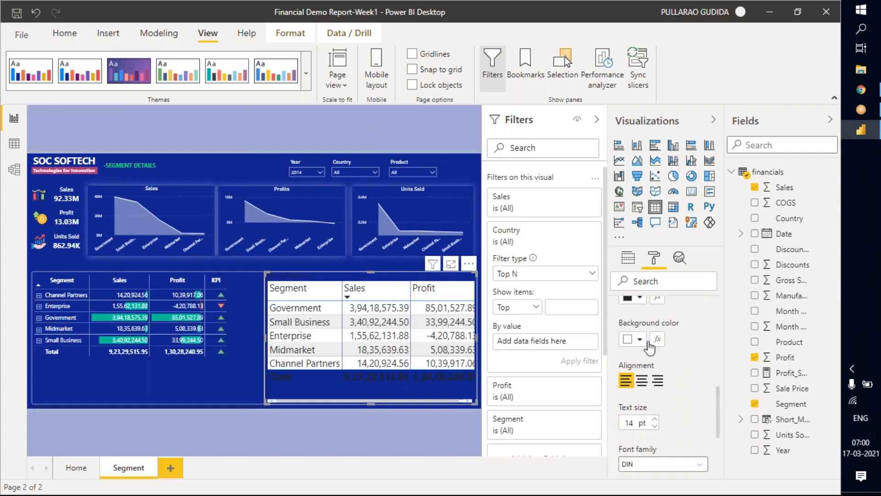
pyautogui.click(641, 302)
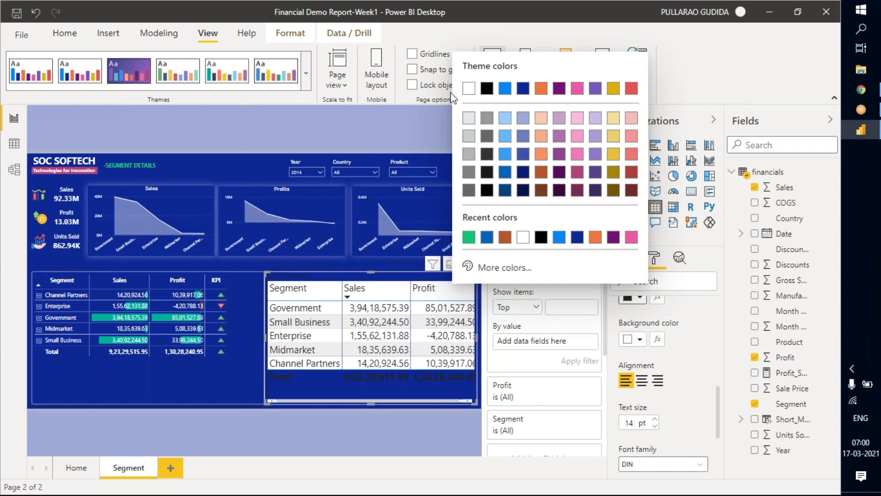
pyautogui.click(469, 89)
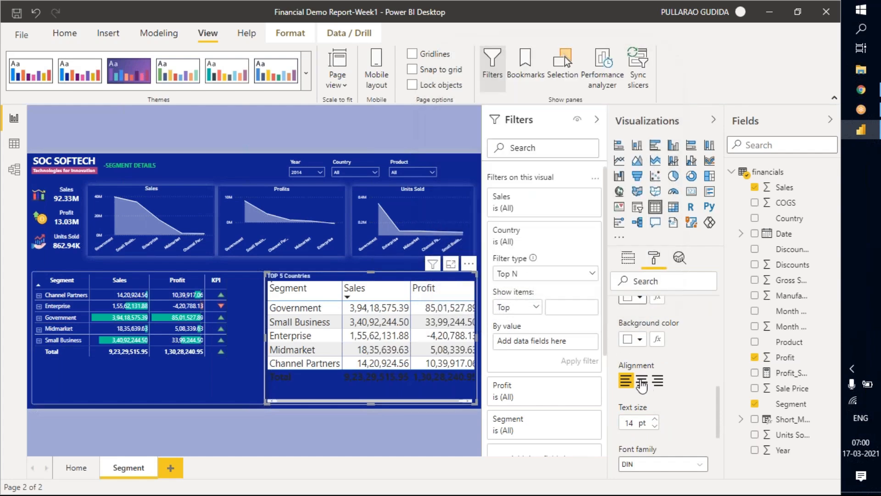
# Center-align the title of the TOP 5 Countries table.
pyautogui.click(642, 382)
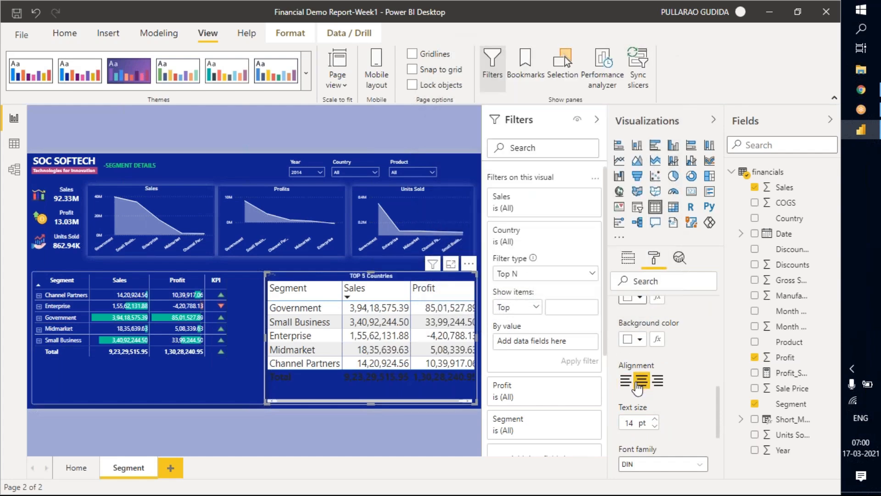
pyautogui.scroll(4, 691, 388)
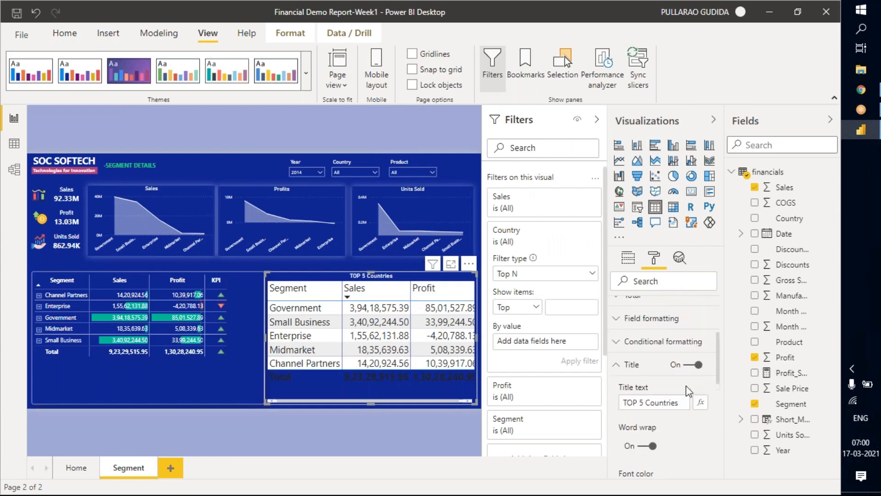
pyautogui.click(632, 368)
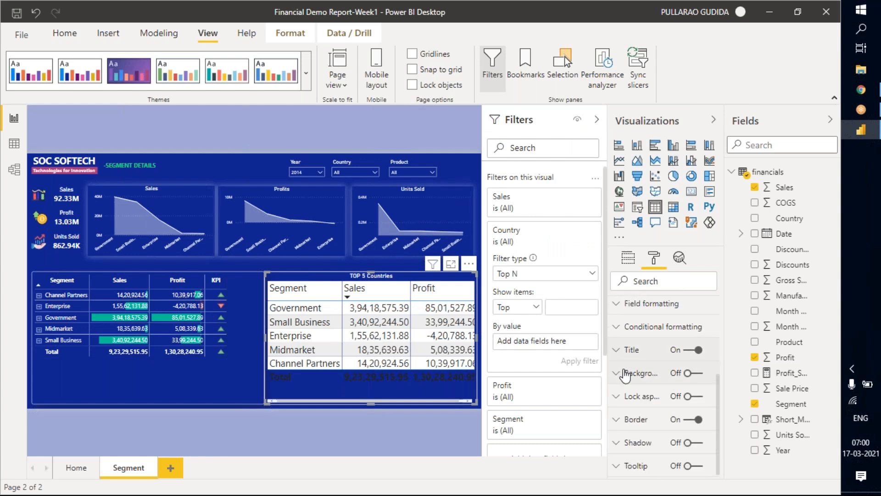
pyautogui.scroll(3, 630, 374)
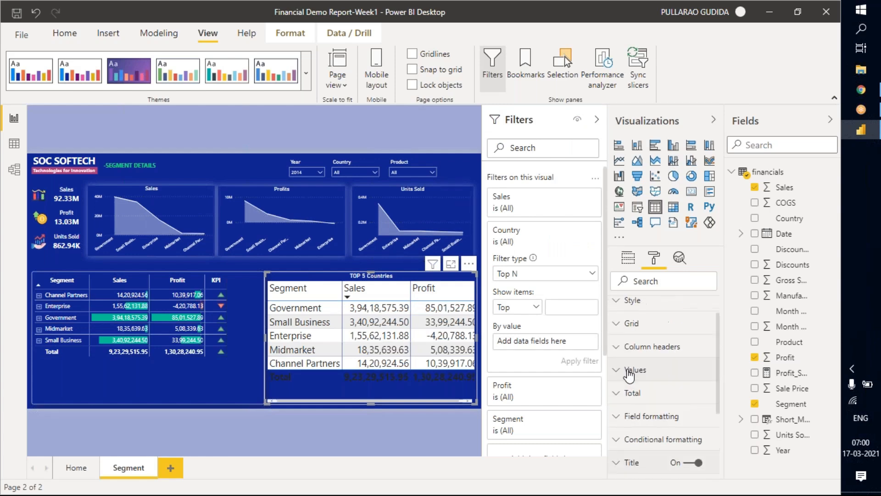
# Configure the table's Country Top N filter to show the top 5 items by Sales and apply it.
pyautogui.click(629, 259)
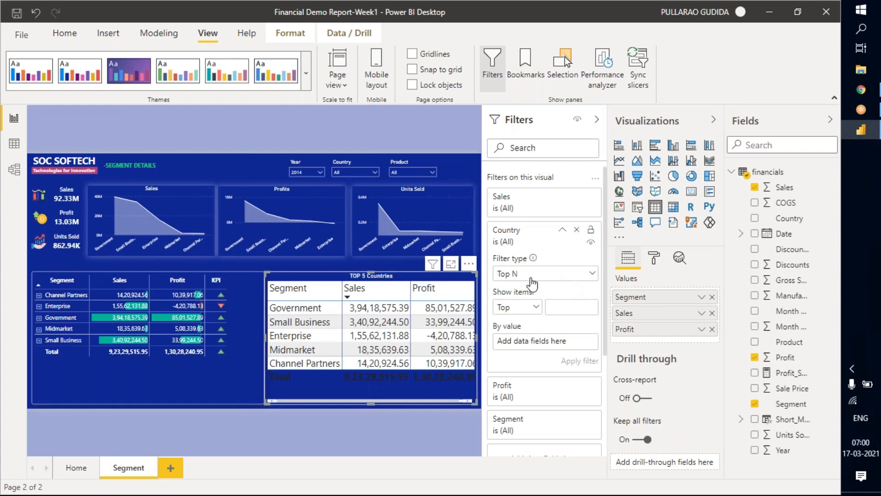
pyautogui.click(553, 274)
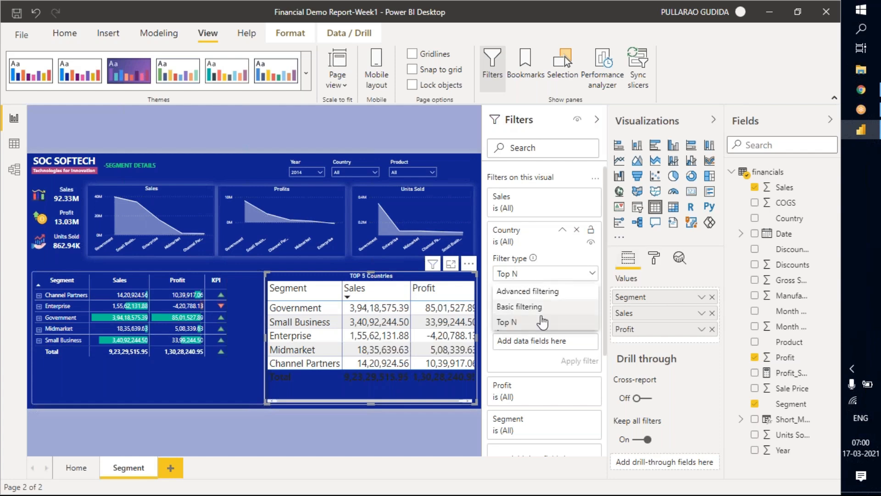
pyautogui.click(555, 258)
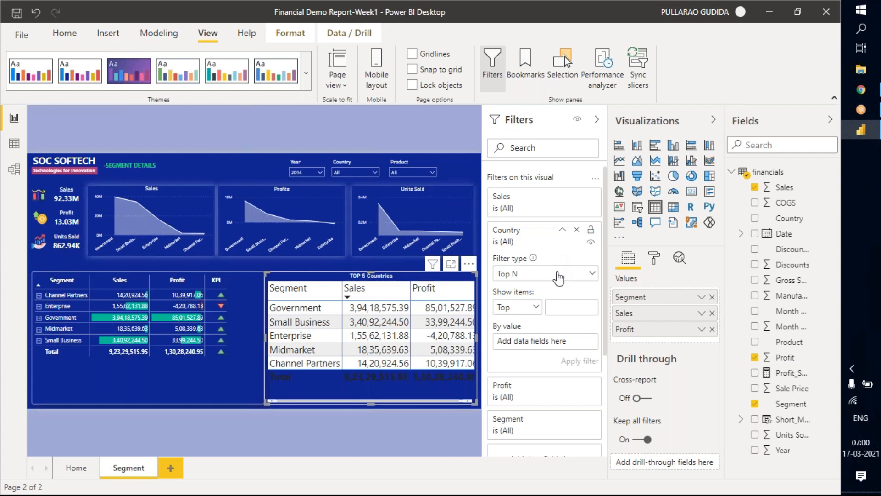
pyautogui.click(519, 308)
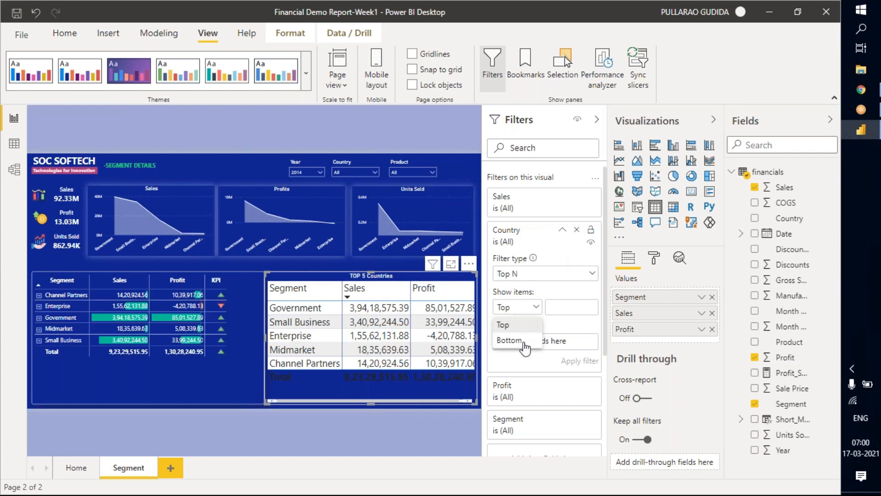
pyautogui.click(558, 309)
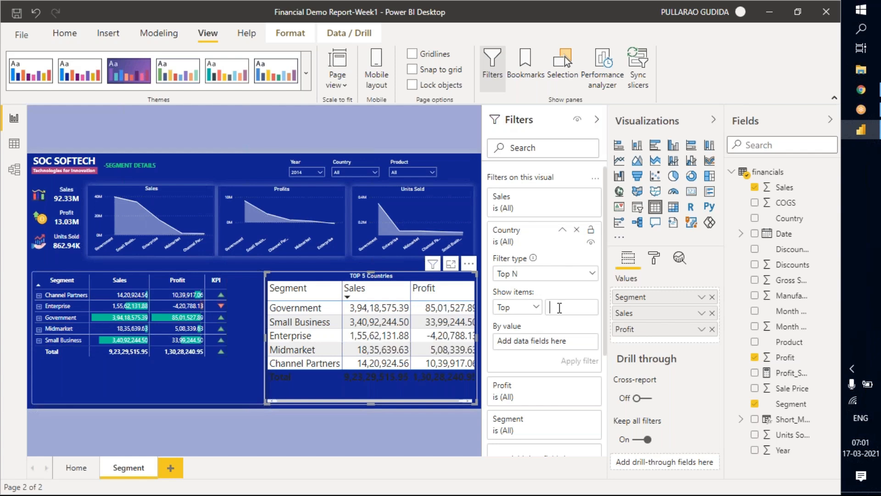
pyautogui.click(521, 309)
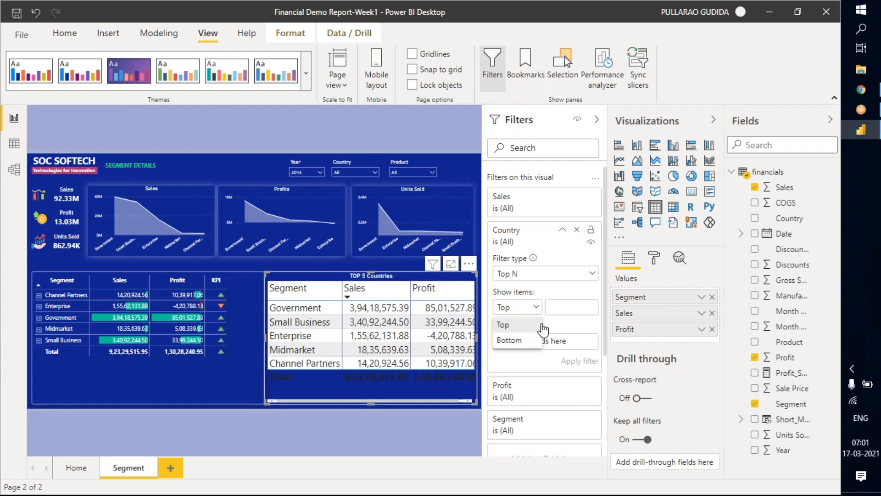
pyautogui.click(560, 307)
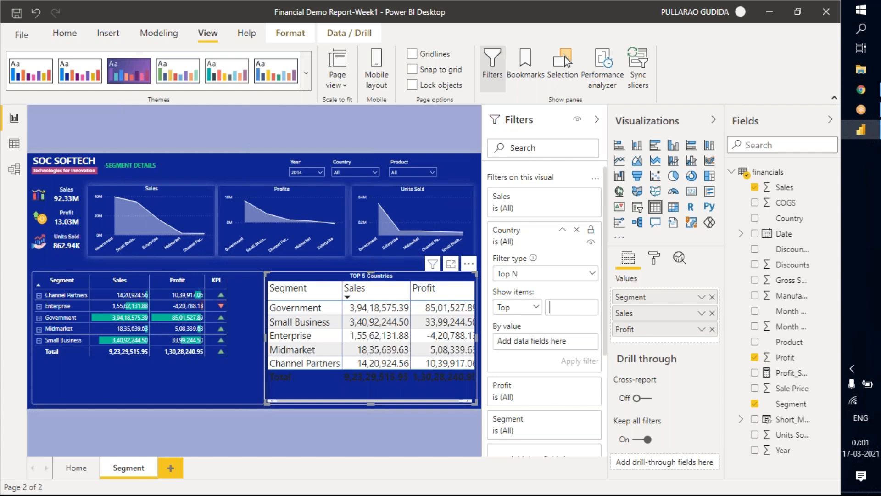
pyautogui.write('5')
pyautogui.moveTo(780, 188); pyautogui.dragTo(544, 342)
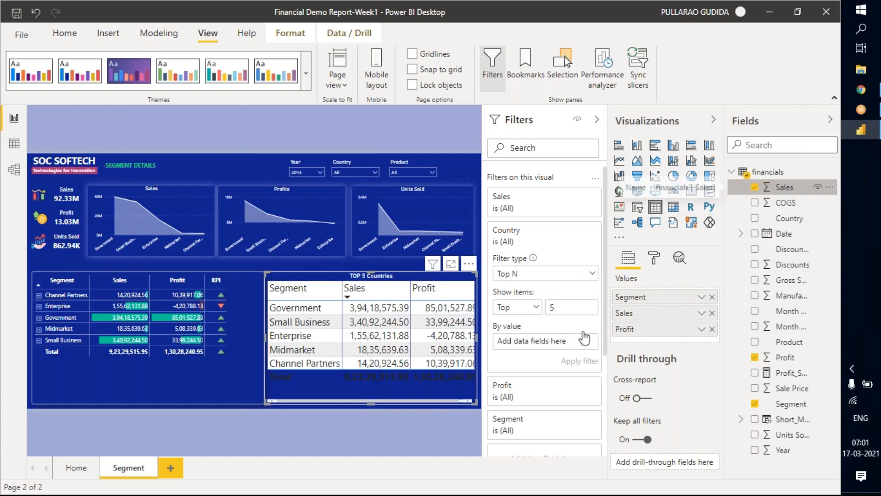
pyautogui.click(579, 361)
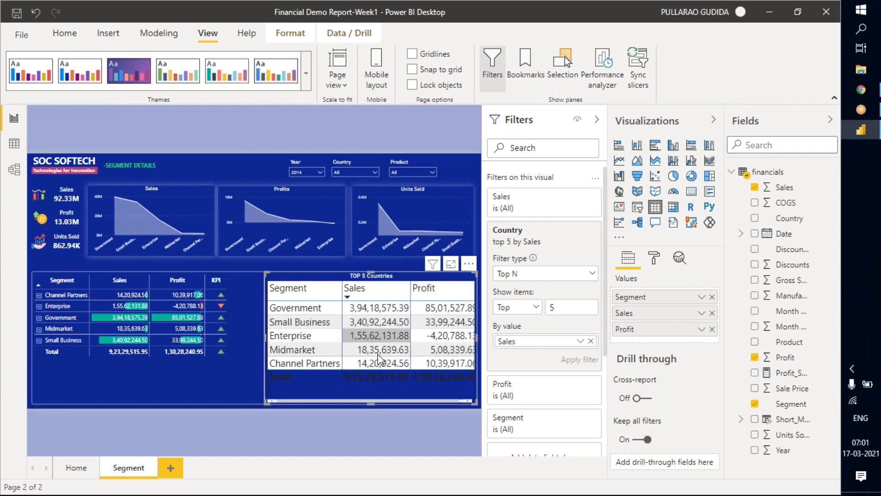
# Replace the Segment field with Country as the first column of the TOP 5 Countries table.
pyautogui.click(561, 310)
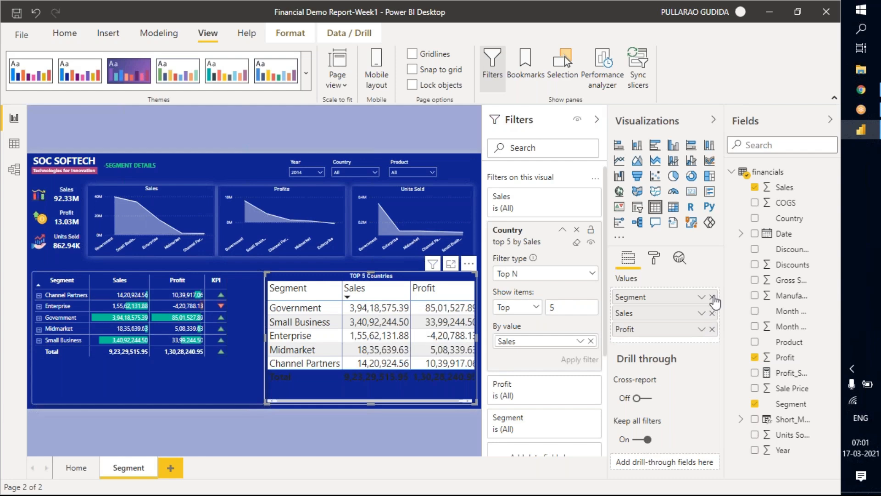
pyautogui.click(755, 219)
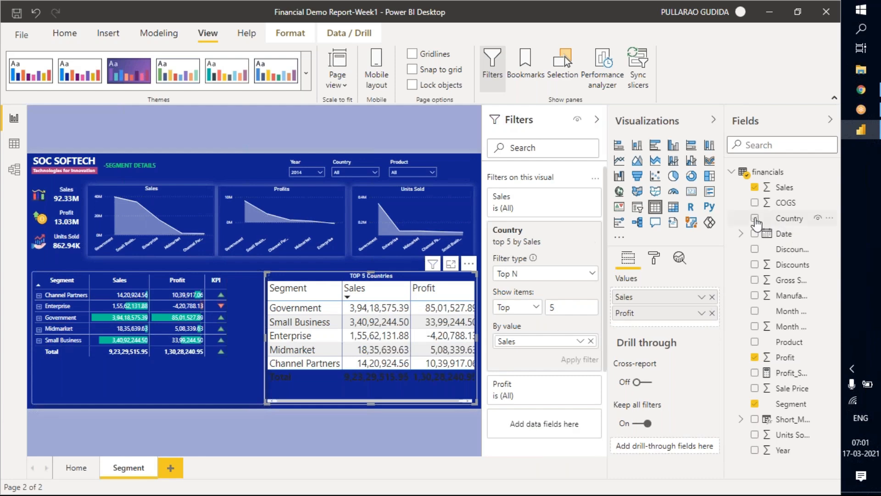
pyautogui.moveTo(642, 331); pyautogui.dragTo(735, 328)
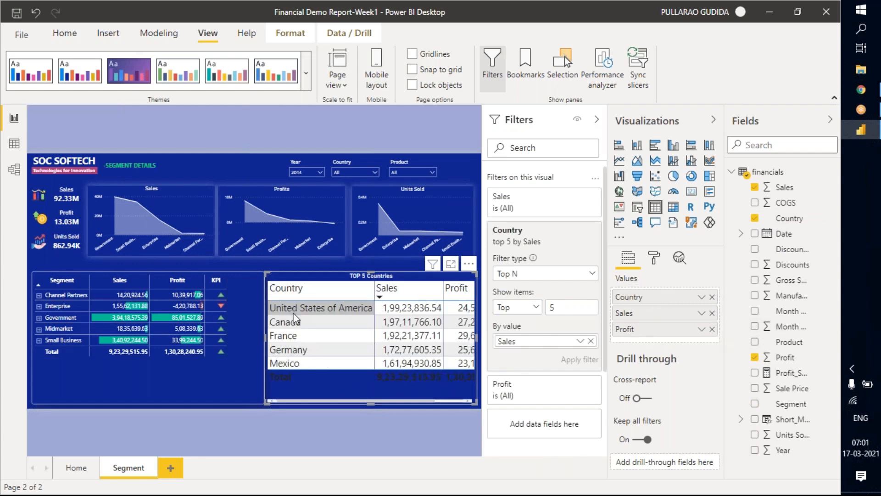
# Reduce the table's Country Top N filter to 3 items and apply it.
pyautogui.click(571, 308)
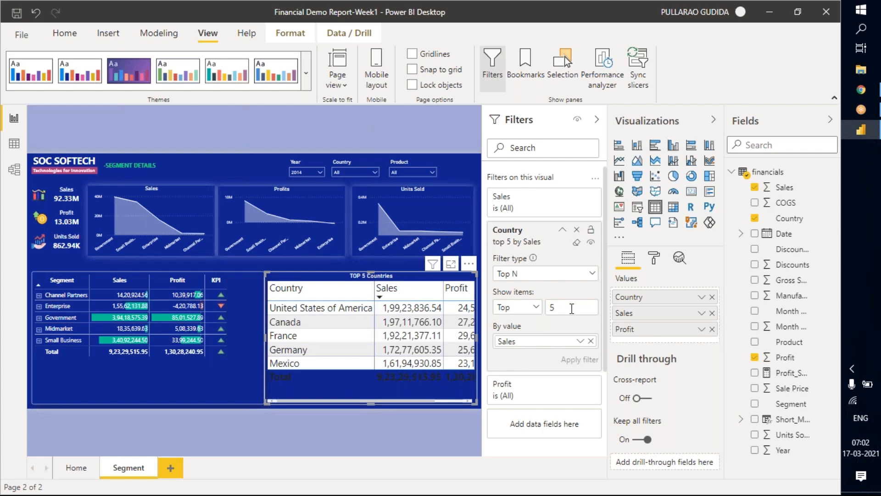
pyautogui.press('BackSpace')
pyautogui.write('3')
pyautogui.click(583, 360)
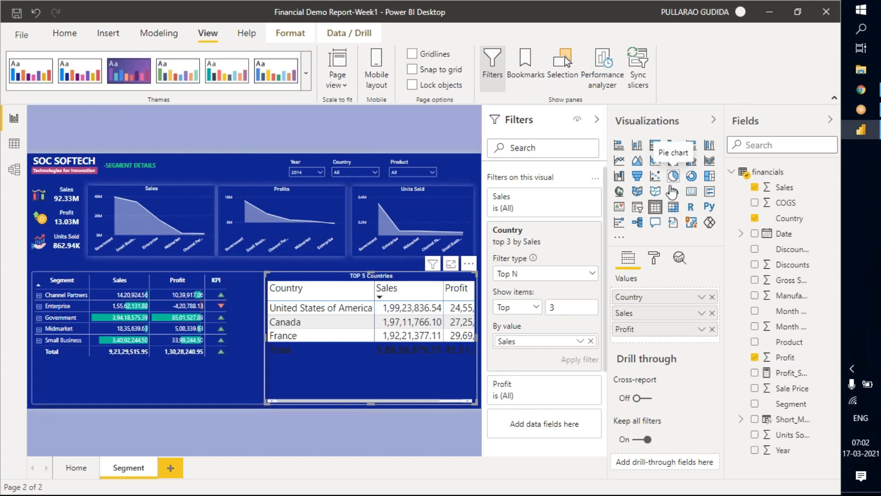
# Remove Profit from the TOP 5 Countries table and convert the visual to a pie chart.
pyautogui.click(711, 329)
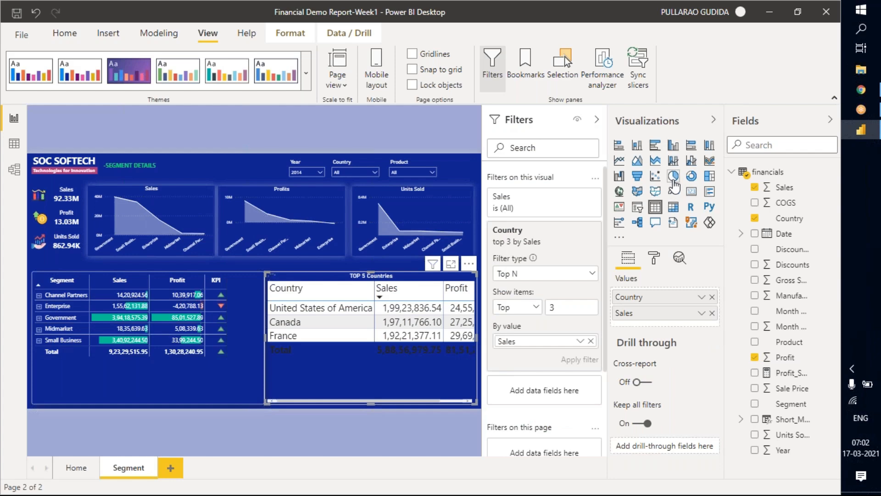
pyautogui.click(673, 181)
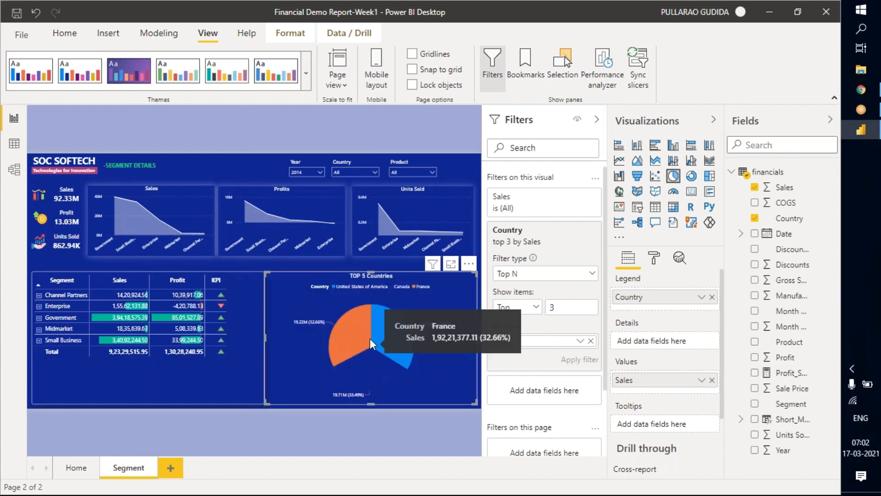
# Change the data color of Canada's pie slice to a darker shade of pink.
pyautogui.click(654, 258)
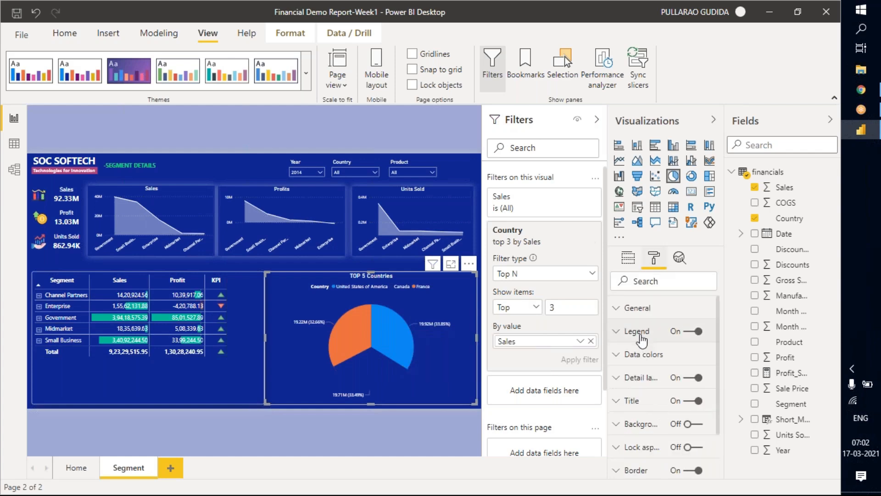
pyautogui.click(640, 338)
pyautogui.click(633, 334)
pyautogui.click(638, 357)
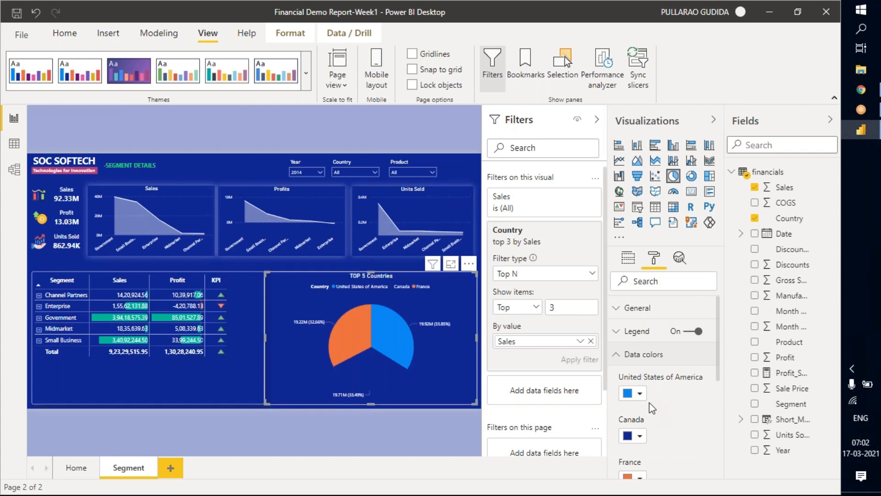
pyautogui.scroll(-3, 657, 408)
pyautogui.click(639, 371)
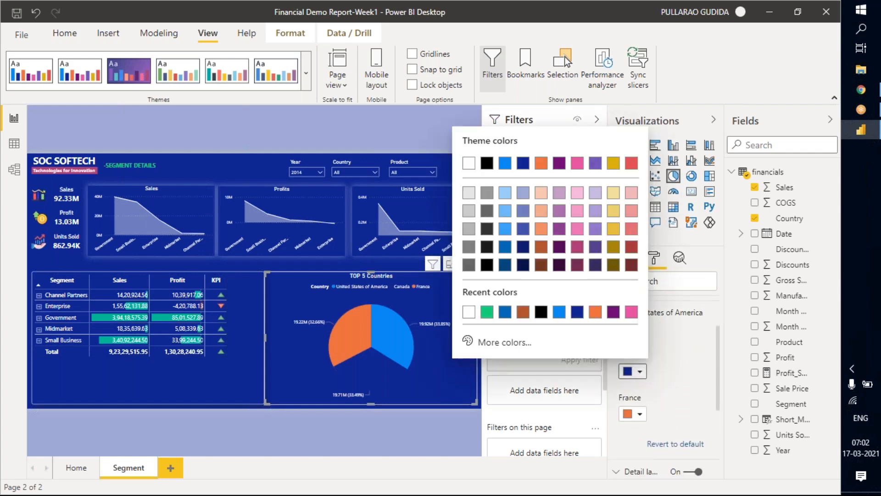
pyautogui.click(579, 250)
pyautogui.click(688, 363)
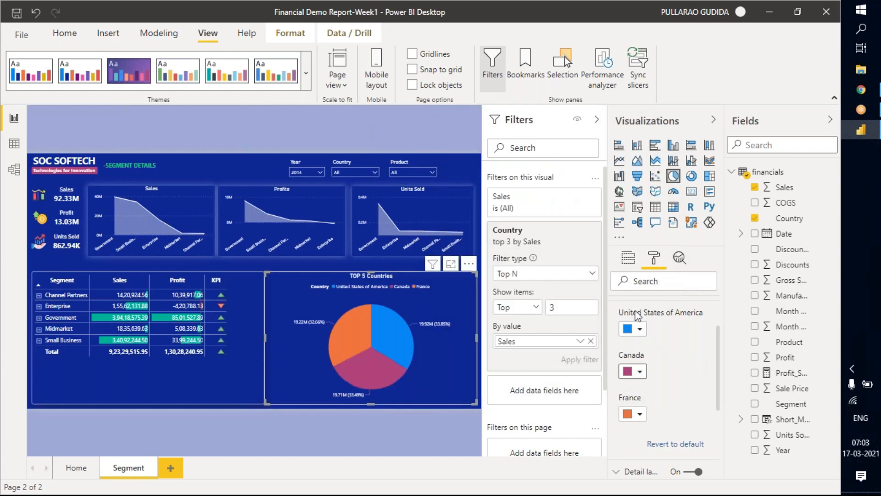
pyautogui.scroll(3, 667, 331)
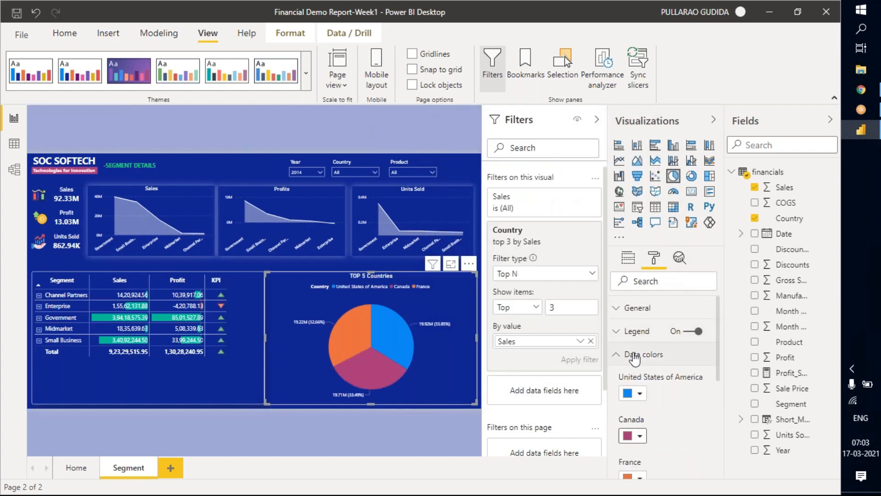
# Set the pie chart's Country Top N filter to 4 items, apply it and collapse the filter card.
pyautogui.click(628, 257)
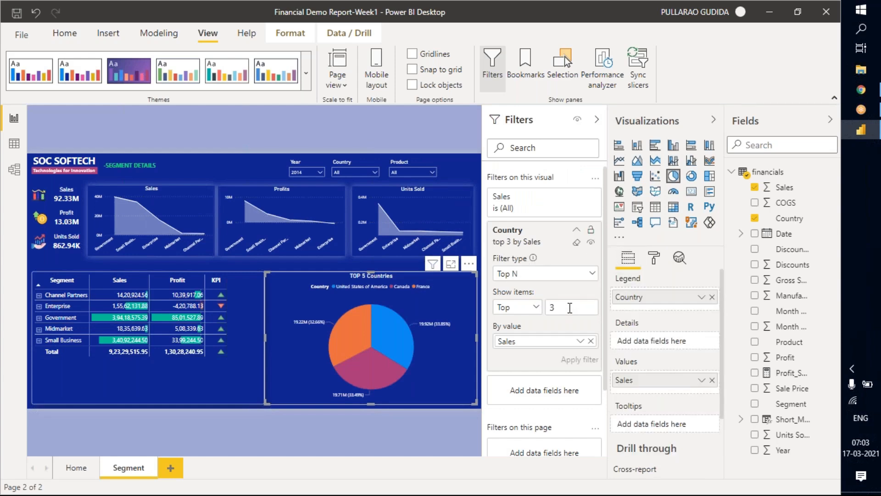
pyautogui.write('4')
pyautogui.click(569, 363)
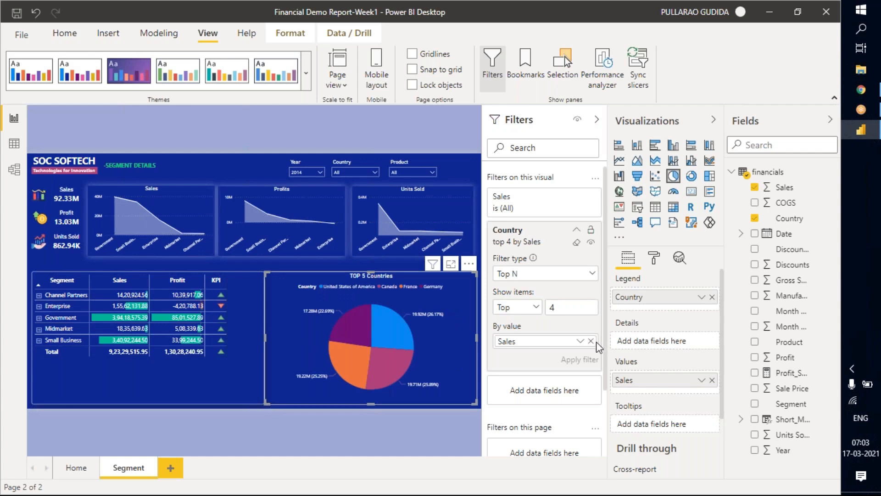
pyautogui.click(577, 230)
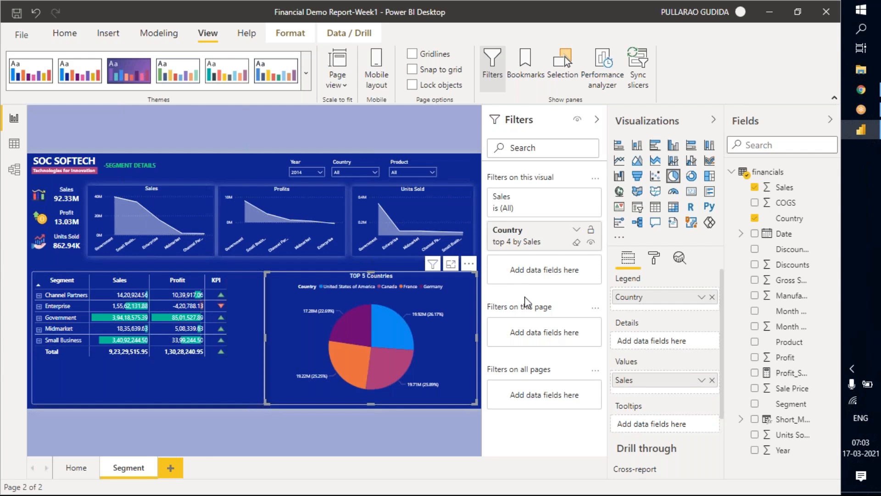
# Duplicate the Segment page and compare the copy with the original page.
pyautogui.click(383, 268)
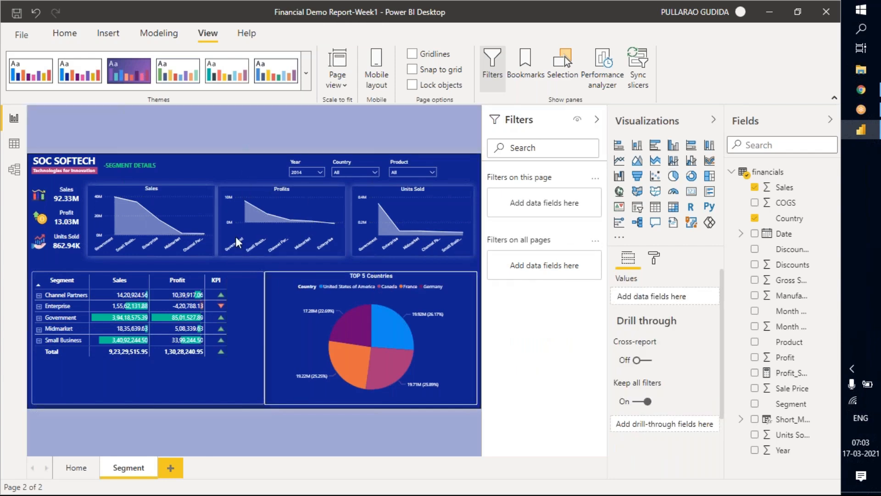
pyautogui.rightClick(131, 473)
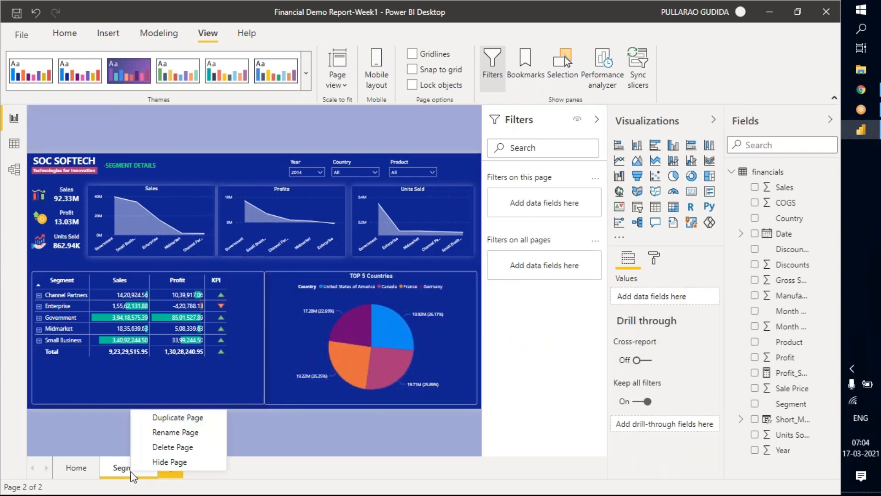
pyautogui.click(161, 418)
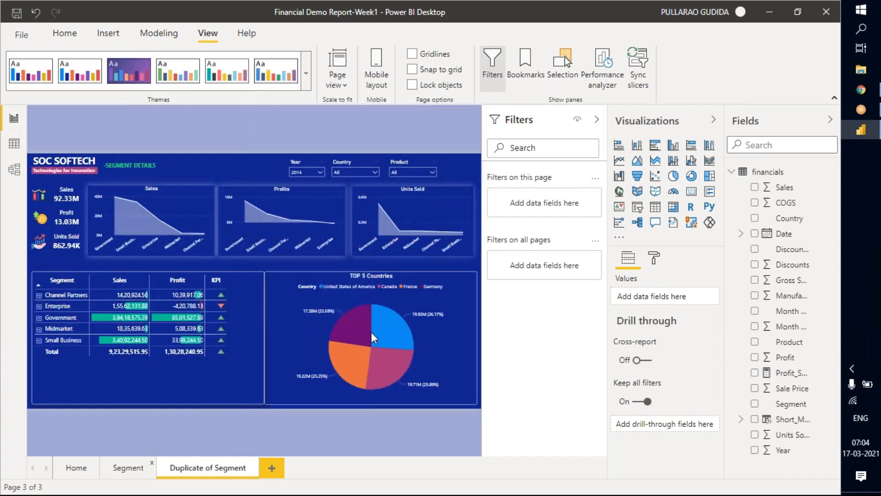
pyautogui.click(128, 467)
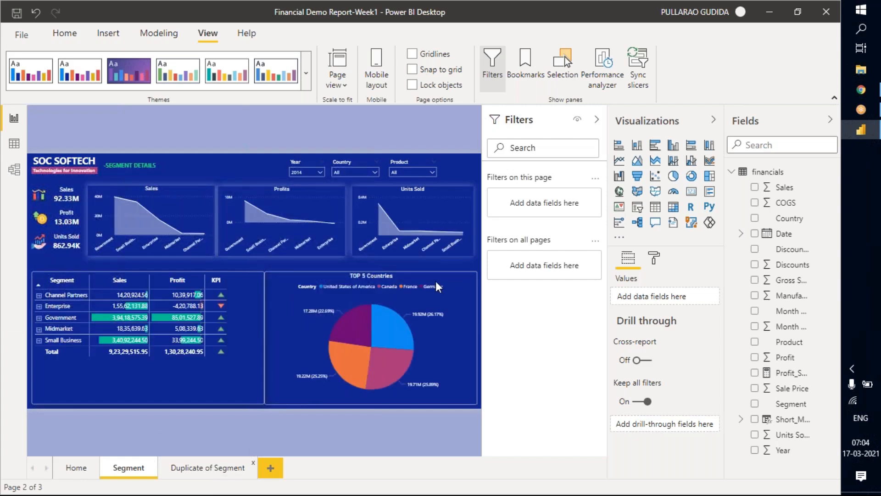
pyautogui.click(208, 467)
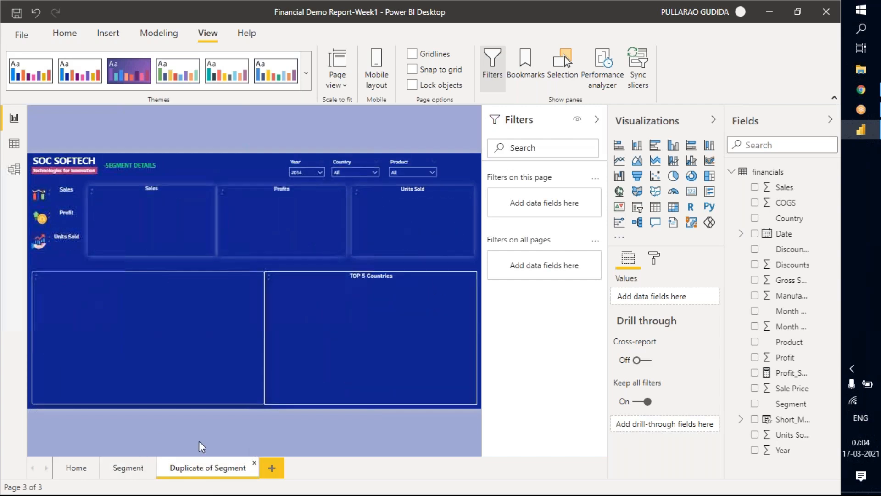
# Rename the duplicated Segment page as Canada Details.
pyautogui.doubleClick(211, 467)
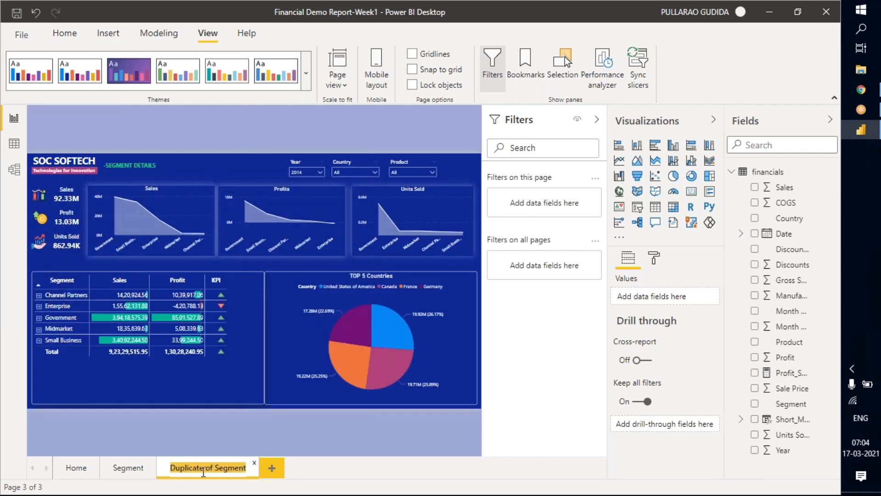
pyautogui.press('BackSpace')
pyautogui.write('CANA')
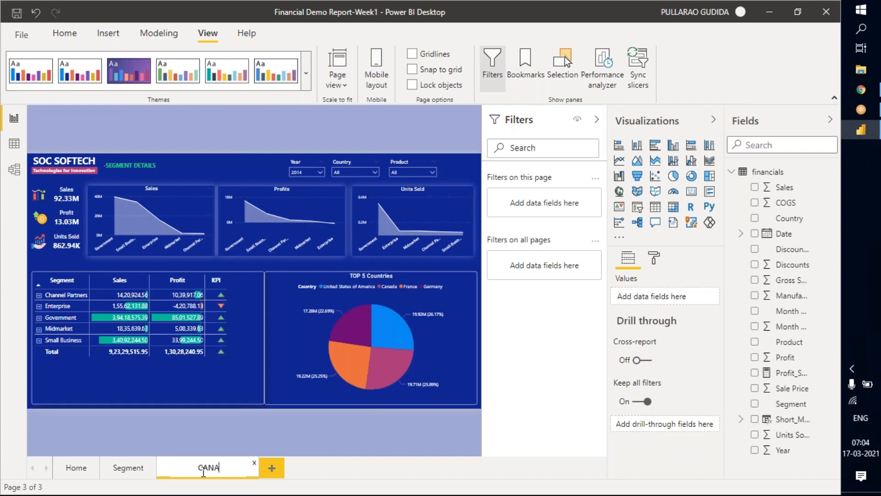
pyautogui.write('DA-ALE')
pyautogui.press('BackSpace')
pyautogui.press('BackSpace')
pyautogui.press('BackSpace')
pyautogui.write('SALES')
pyautogui.press('BackSpace')
pyautogui.press('BackSpace')
pyautogui.press('BackSpace')
pyautogui.press('BackSpace')
pyautogui.press('BackSpace')
pyautogui.press('BackSpace')
pyautogui.press('BackSpace')
pyautogui.press('BackSpace')
pyautogui.press('BackSpace')
pyautogui.press('BackSpace')
pyautogui.press('BackSpace')
pyautogui.press('BackSpace')
pyautogui.write('S')
pyautogui.write('Ca')
pyautogui.write('nada')
pyautogui.write(' Details')
pyautogui.click(315, 430)
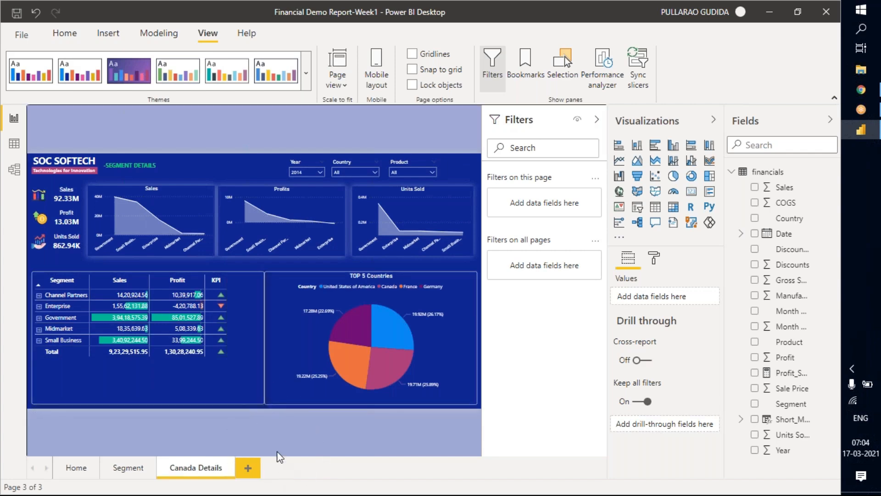
# Narrow the TOP 5 Countries pie chart slightly and shift it to leave a gap beside the segment table.
pyautogui.click(290, 274)
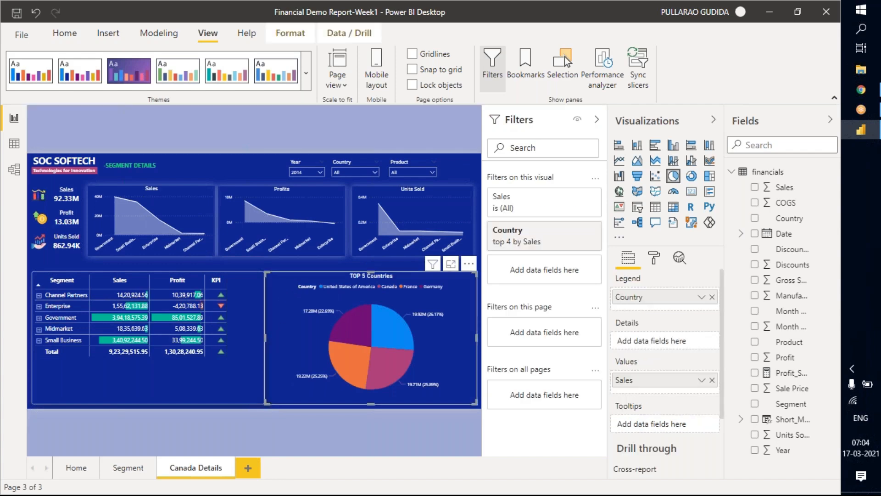
pyautogui.moveTo(274, 338); pyautogui.dragTo(277, 335)
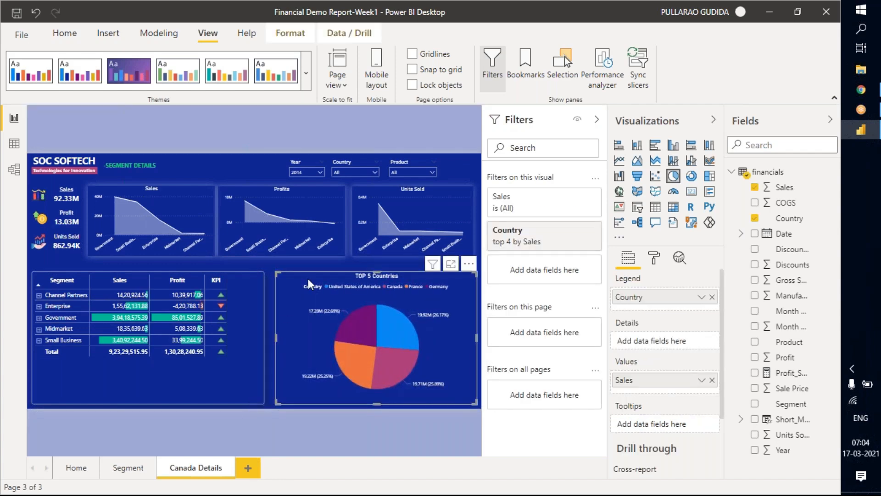
pyautogui.moveTo(299, 279); pyautogui.dragTo(293, 282)
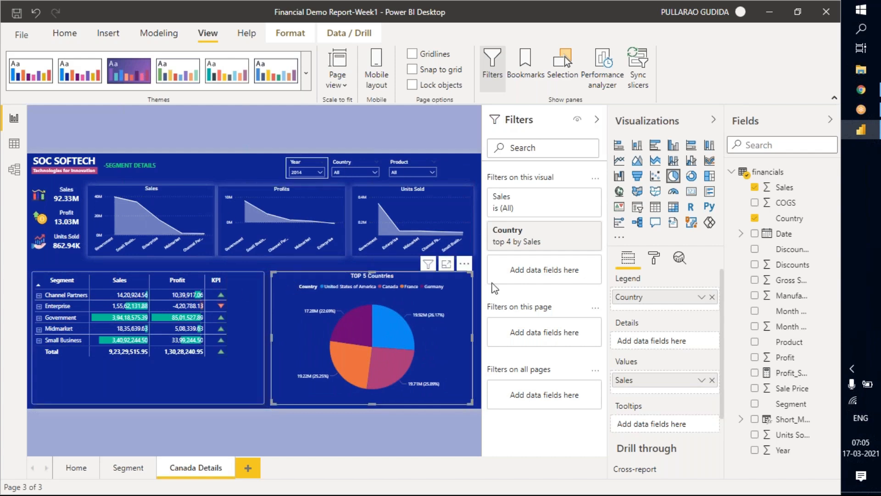
pyautogui.click(371, 420)
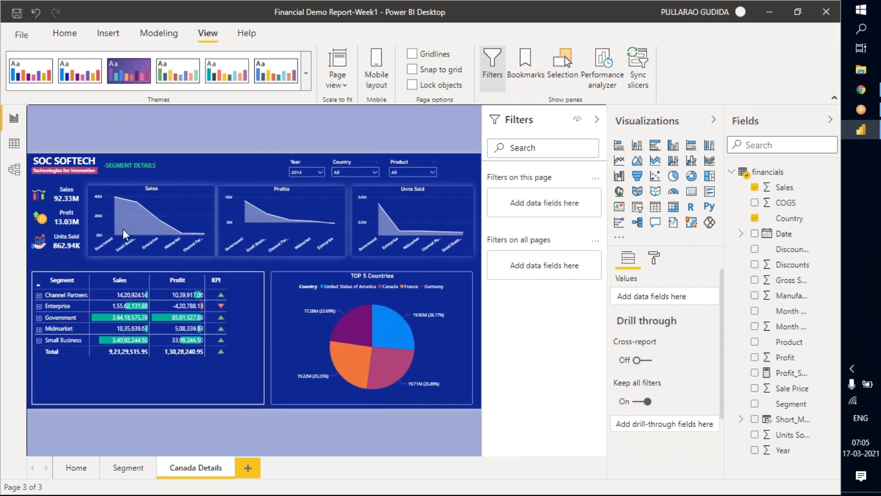
# Remove Segment from the Sales area chart's axis and try to delete the Sales, Profits and Units Sold charts together.
pyautogui.click(169, 189)
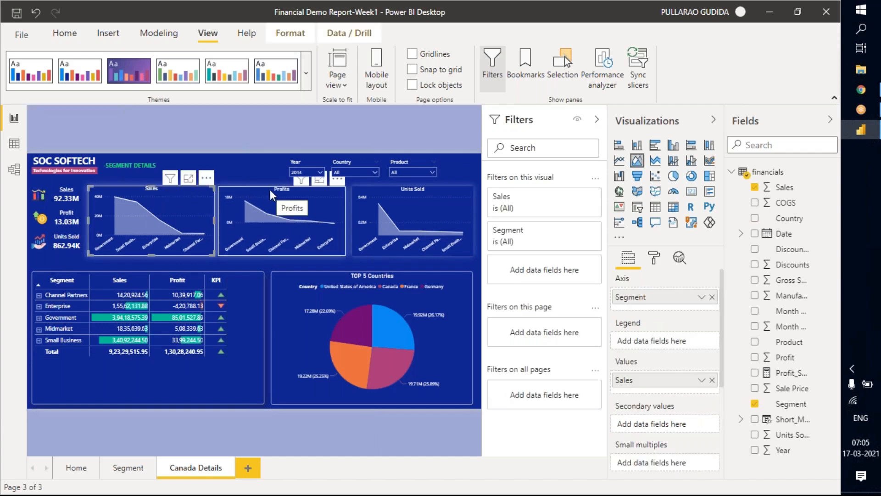
pyautogui.keyDown('ctrl'); pyautogui.click(381, 190); pyautogui.keyUp('ctrl')
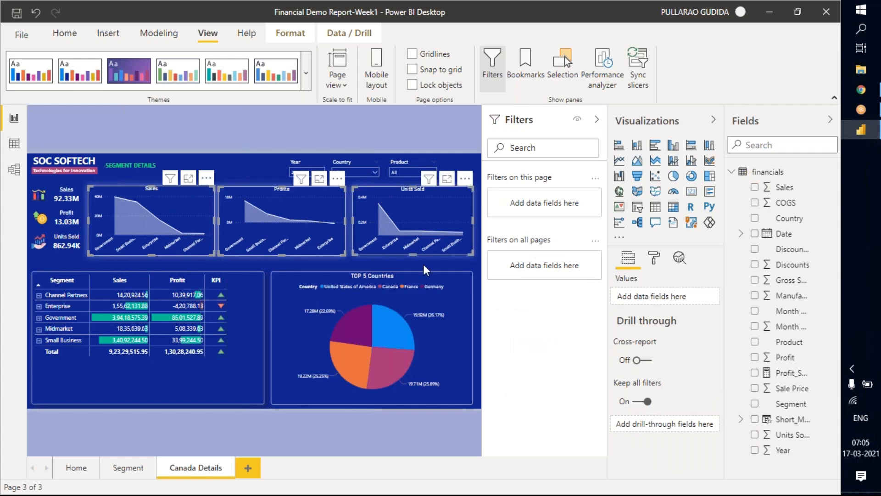
pyautogui.click(175, 189)
pyautogui.click(711, 299)
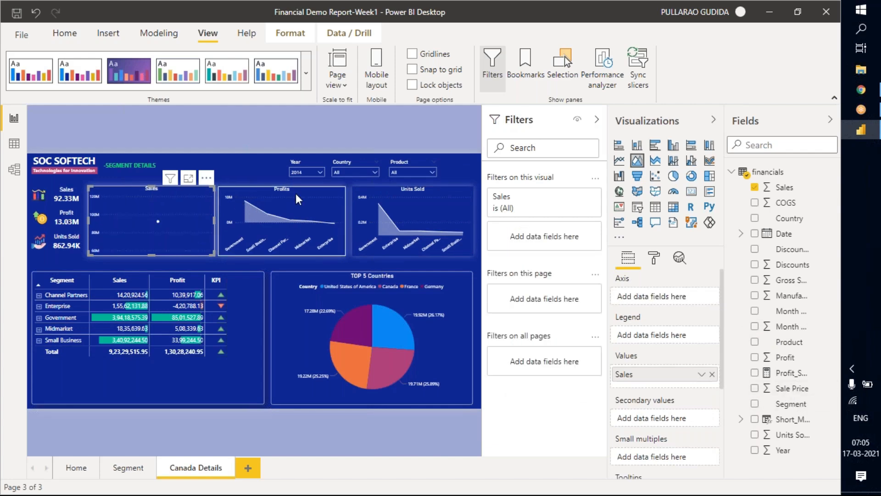
pyautogui.keyDown('ctrl'); pyautogui.click(384, 195); pyautogui.keyUp('ctrl')
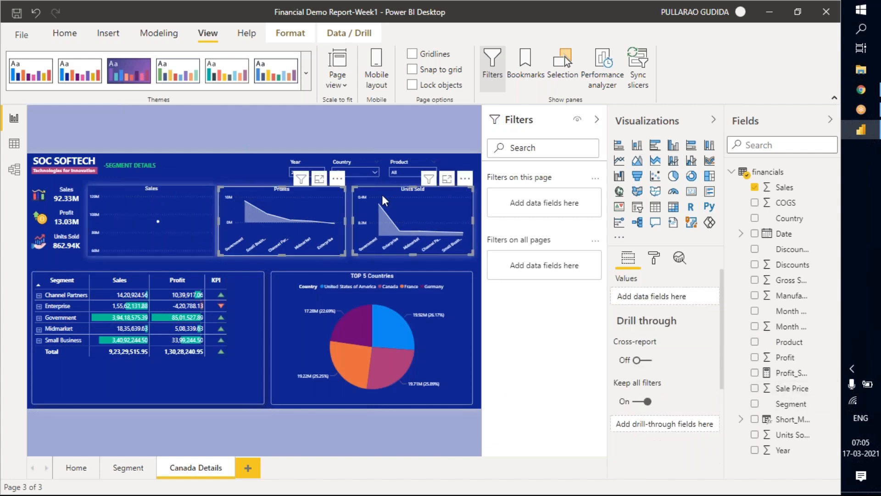
pyautogui.keyDown('ctrl'); pyautogui.click(163, 205); pyautogui.keyUp('ctrl')
pyautogui.press('Delete')
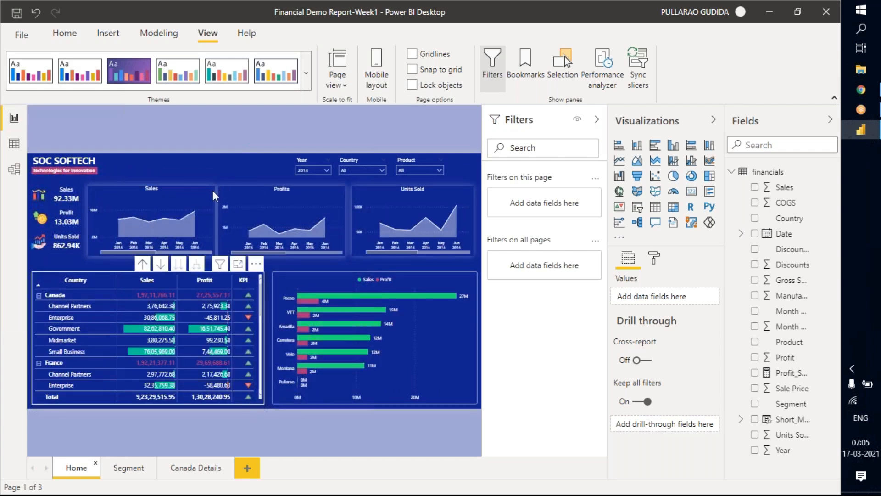
# Delete the Canada Details page made from the Segment page and duplicate the Home page instead.
pyautogui.click(229, 462)
pyautogui.click(492, 279)
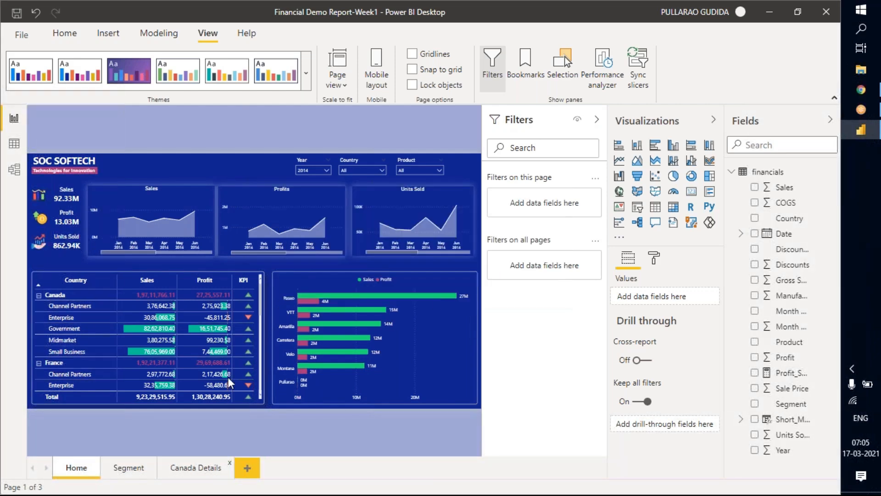
pyautogui.rightClick(73, 469)
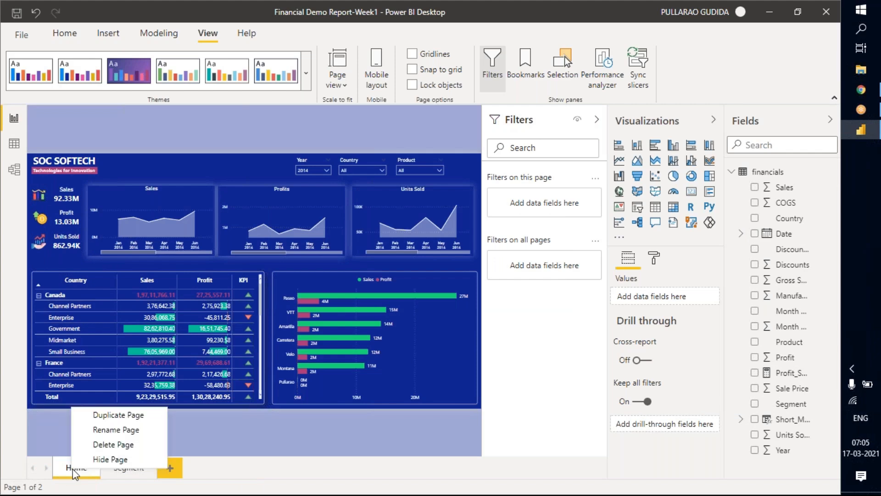
pyautogui.click(102, 415)
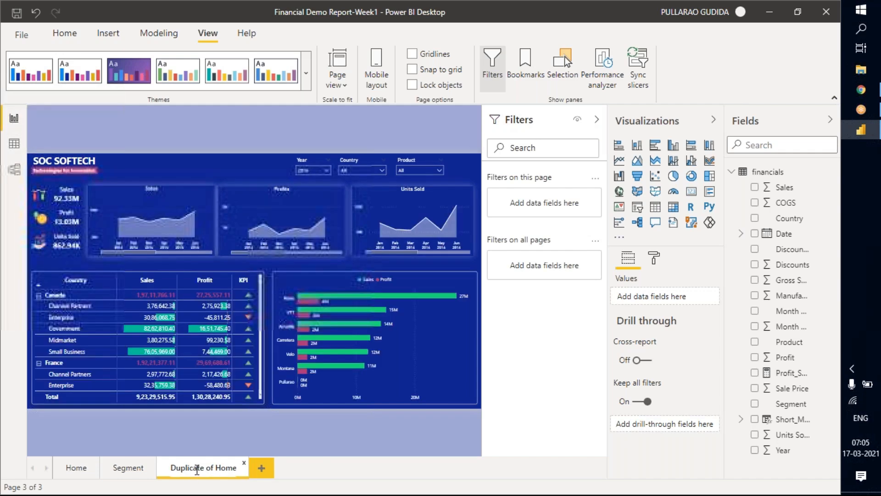
# Rename the duplicated Home page as Canada Details.
pyautogui.doubleClick(209, 472)
pyautogui.press('BackSpace')
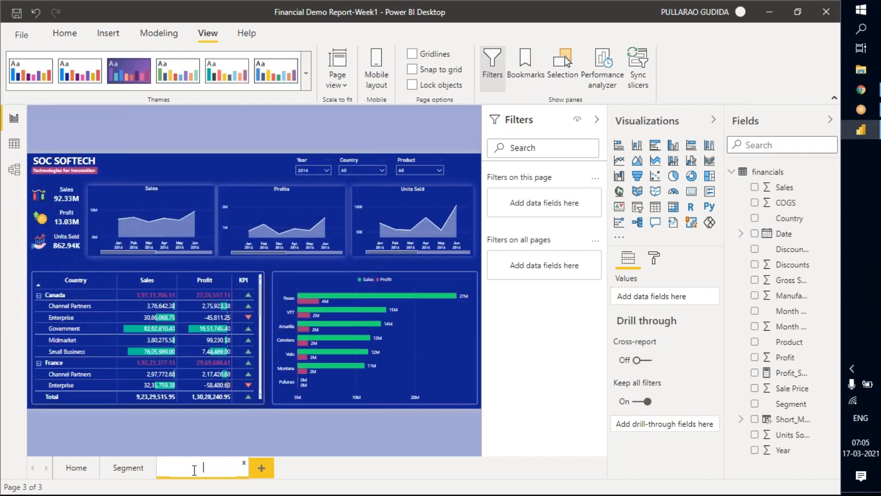
pyautogui.write('Canada')
pyautogui.write('-De')
pyautogui.press('BackSpace')
pyautogui.press('BackSpace')
pyautogui.press('BackSpace')
pyautogui.write('Details')
pyautogui.press('Return')
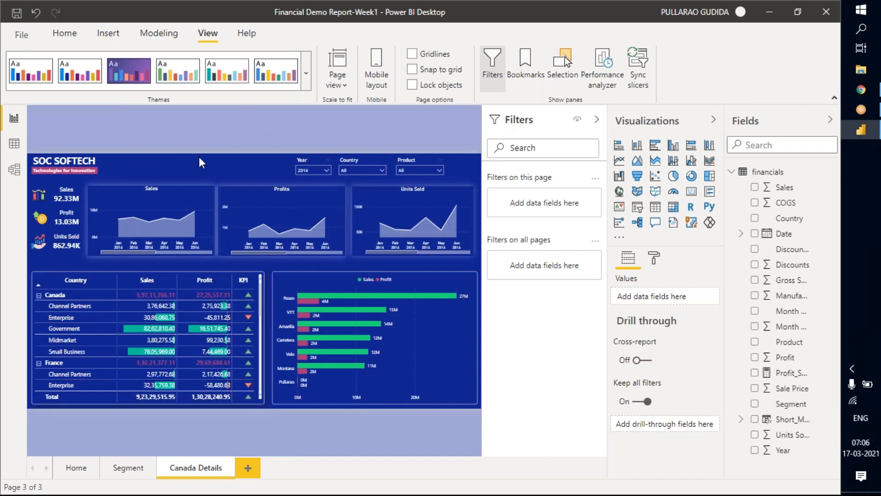
pyautogui.click(354, 160)
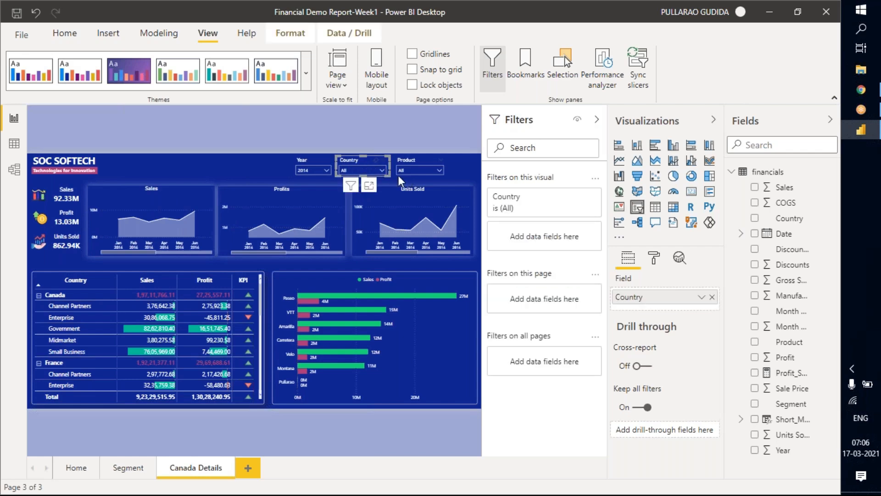
pyautogui.press('Delete')
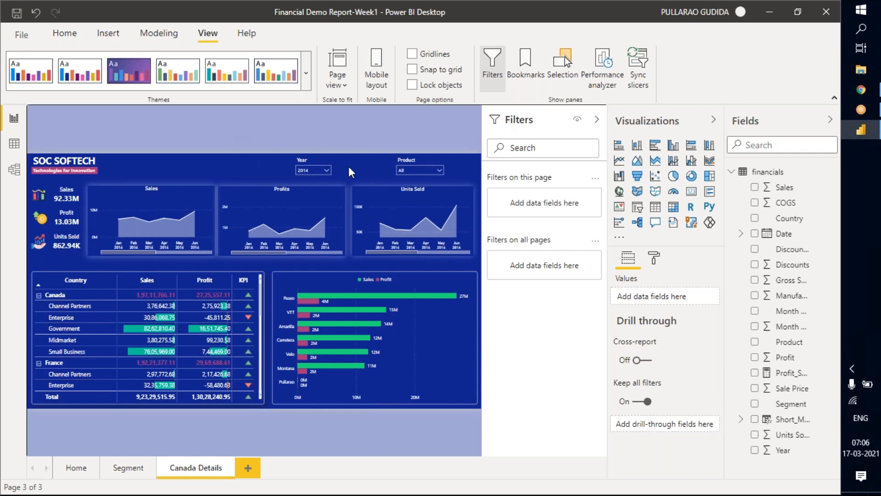
pyautogui.hotkey('ctrl', 'z')
# Replace the Country field with Segment in the middle slicer of the Canada Details page.
pyautogui.click(359, 161)
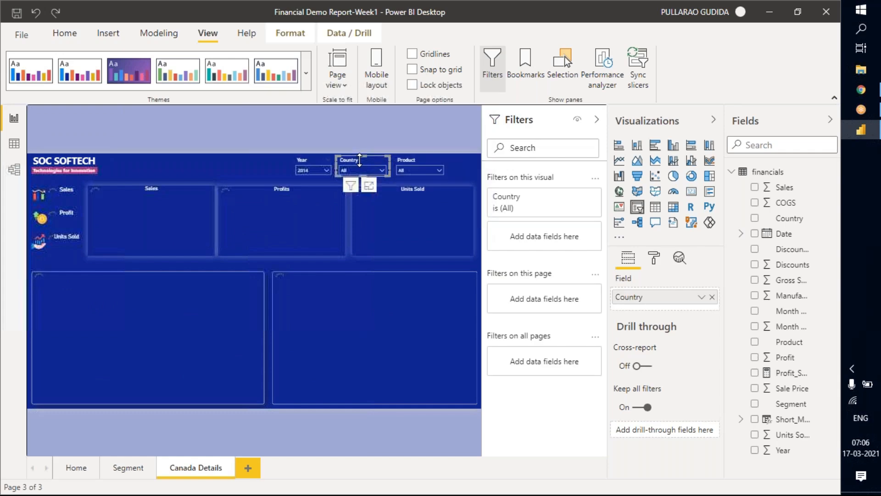
pyautogui.click(712, 297)
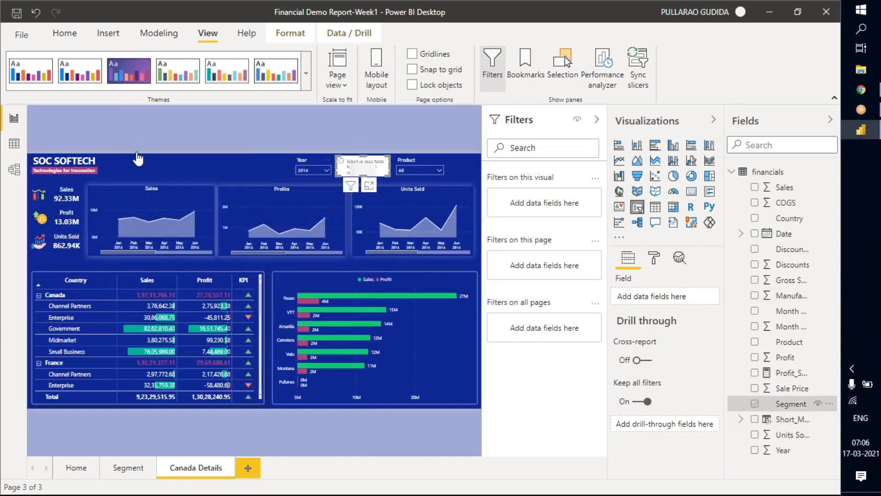
pyautogui.click(274, 136)
# Copy the -SEGMENT DETAILS button from the Segment page into the Canada Details page, beside the SOC SOFTECH logo.
pyautogui.click(597, 119)
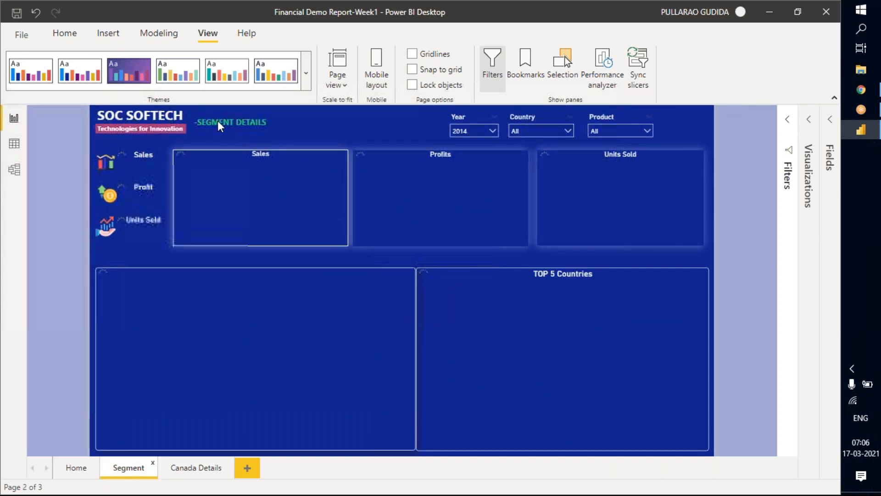
pyautogui.click(216, 123)
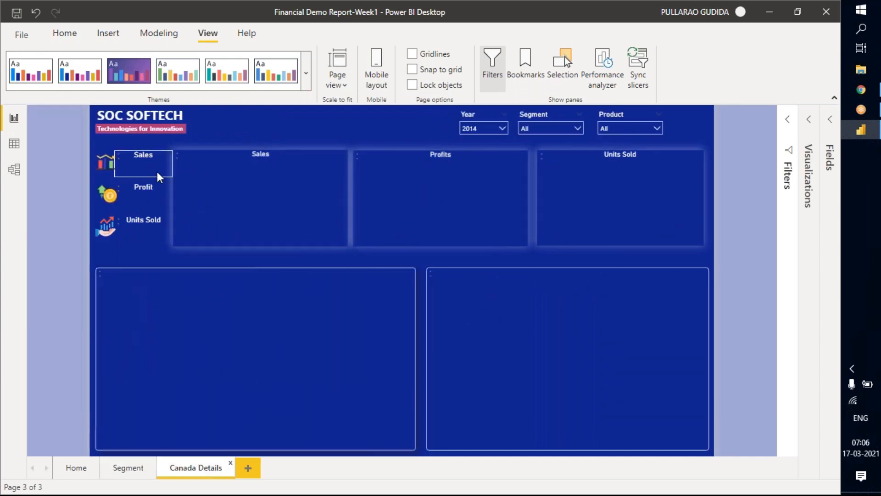
pyautogui.click(252, 122)
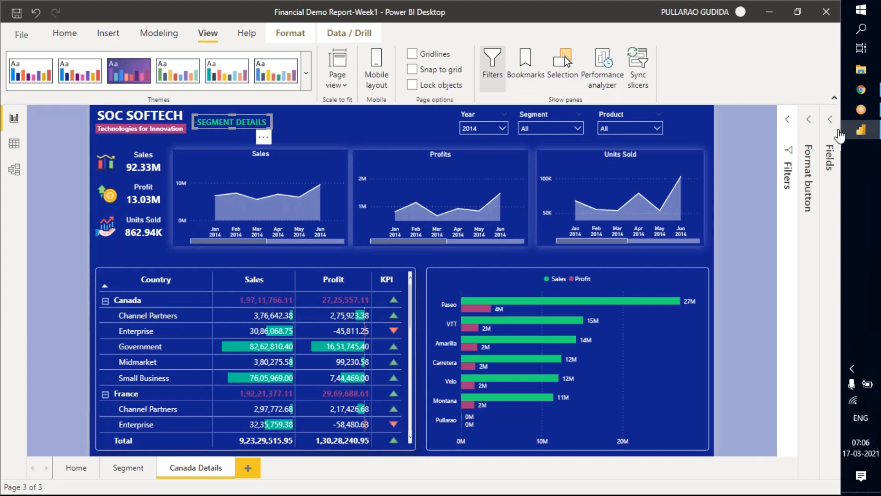
# Format the copied button's text by field value, based on the Country field with First summarization.
pyautogui.click(828, 168)
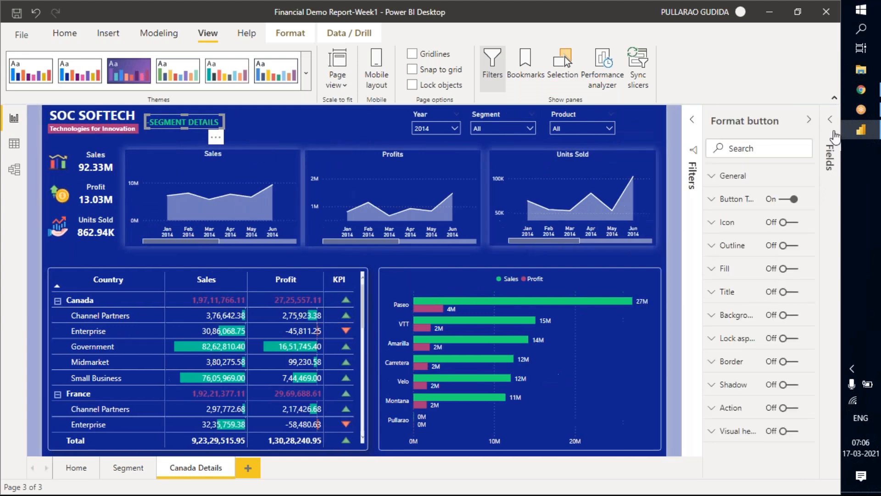
pyautogui.click(832, 143)
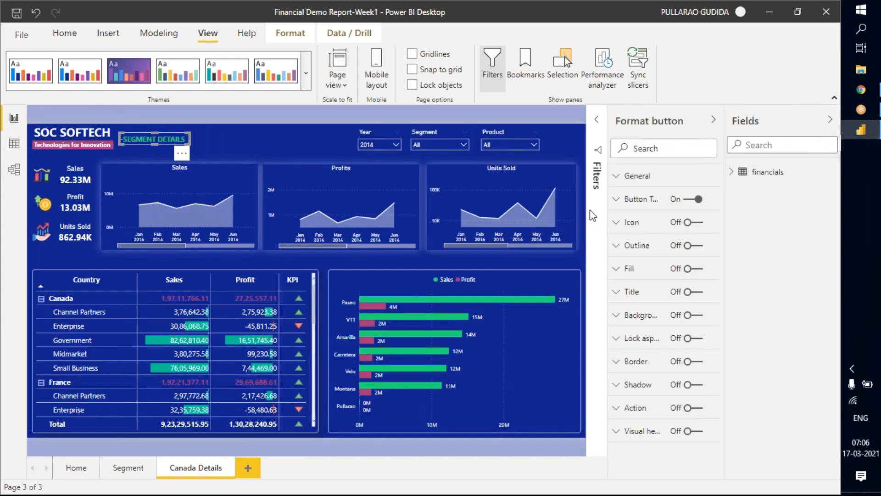
pyautogui.click(618, 200)
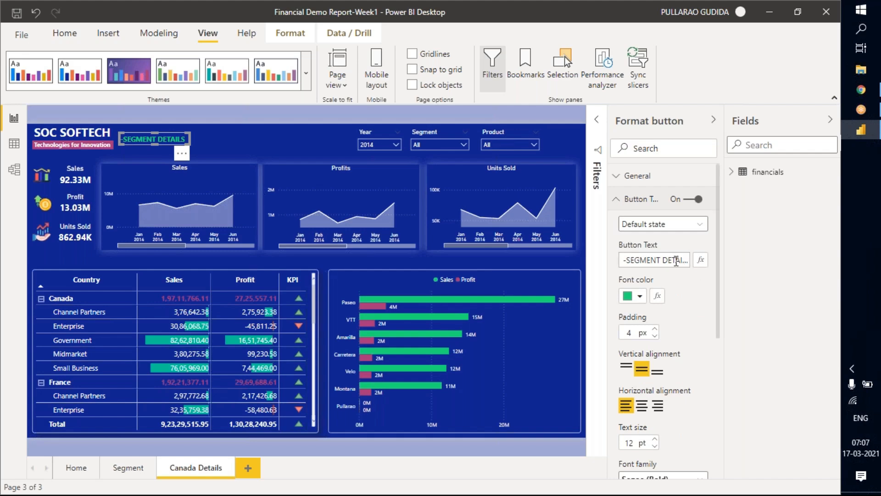
pyautogui.click(702, 262)
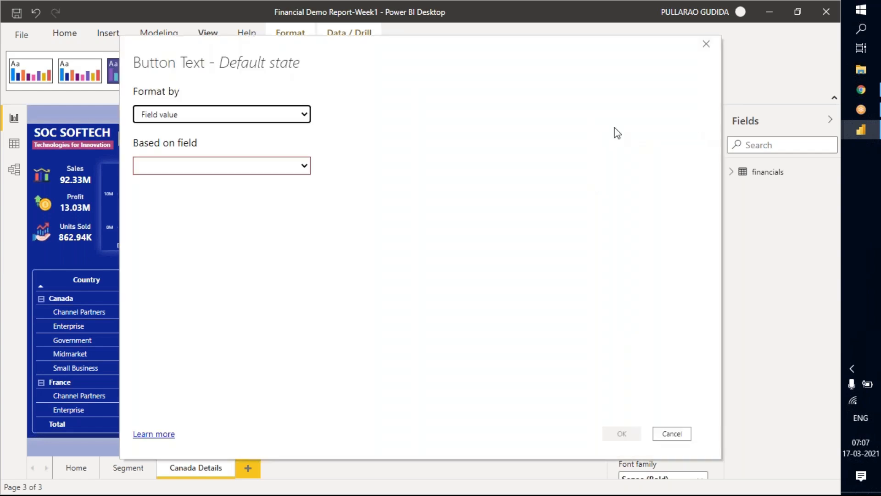
pyautogui.click(291, 169)
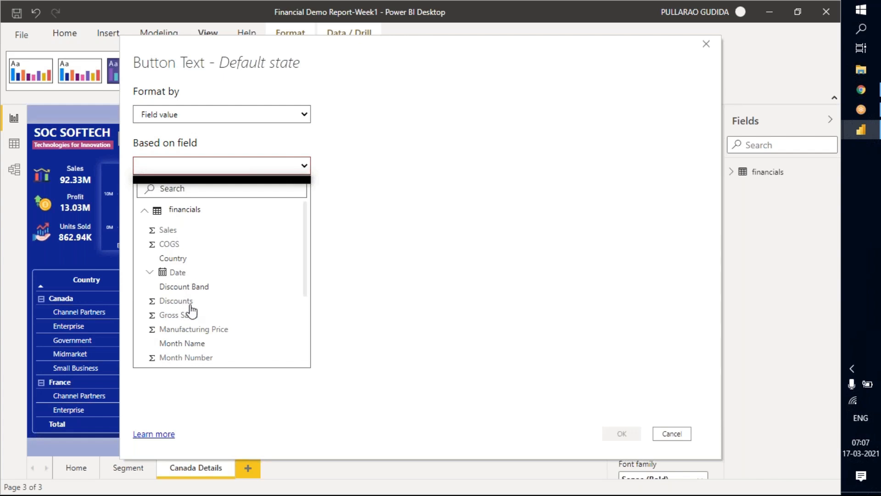
pyautogui.scroll(-3, 188, 305)
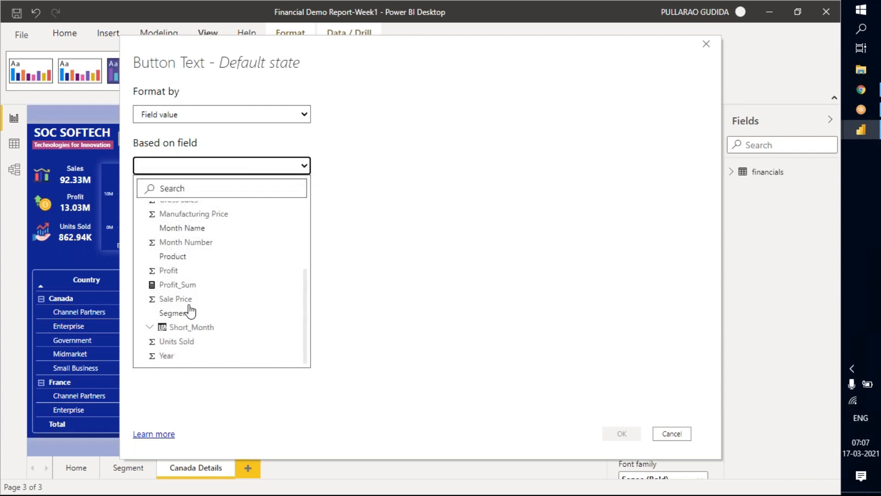
pyautogui.scroll(3, 192, 301)
pyautogui.scroll(-3, 188, 284)
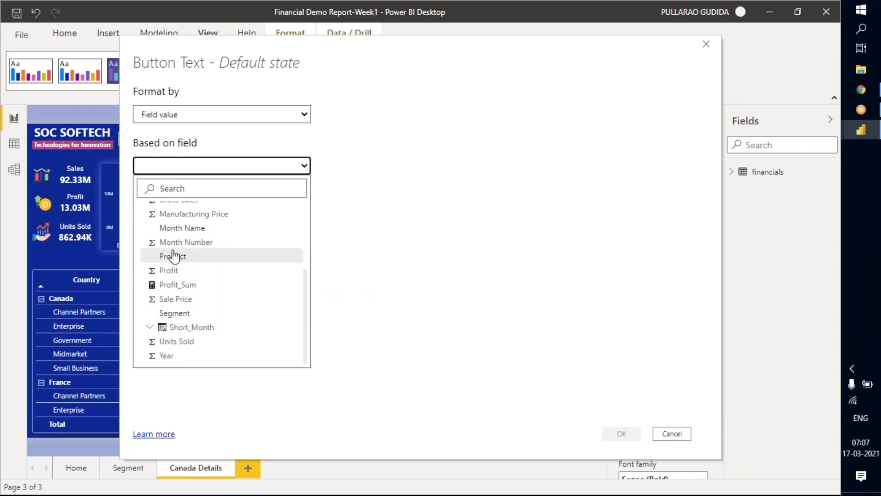
pyautogui.scroll(3, 177, 262)
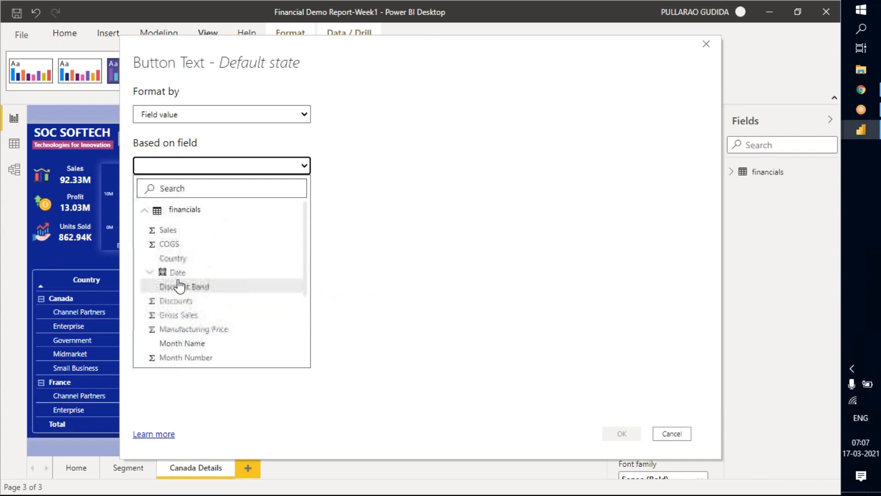
pyautogui.click(178, 260)
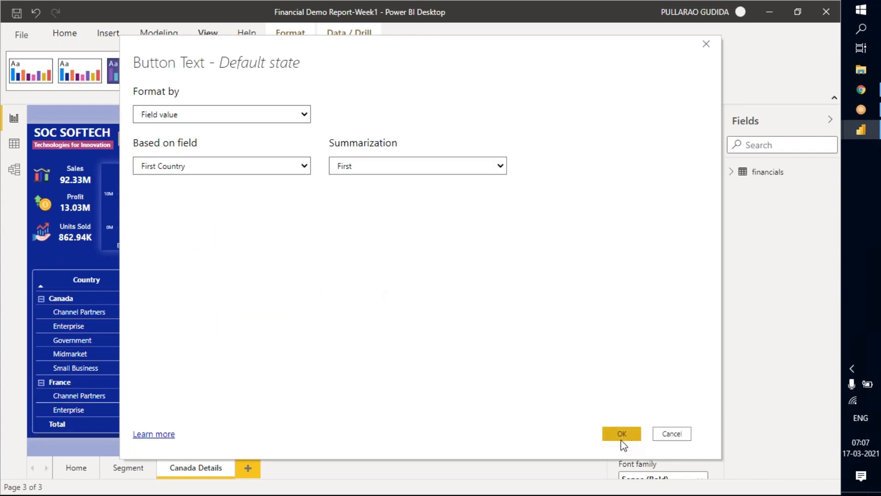
pyautogui.click(441, 171)
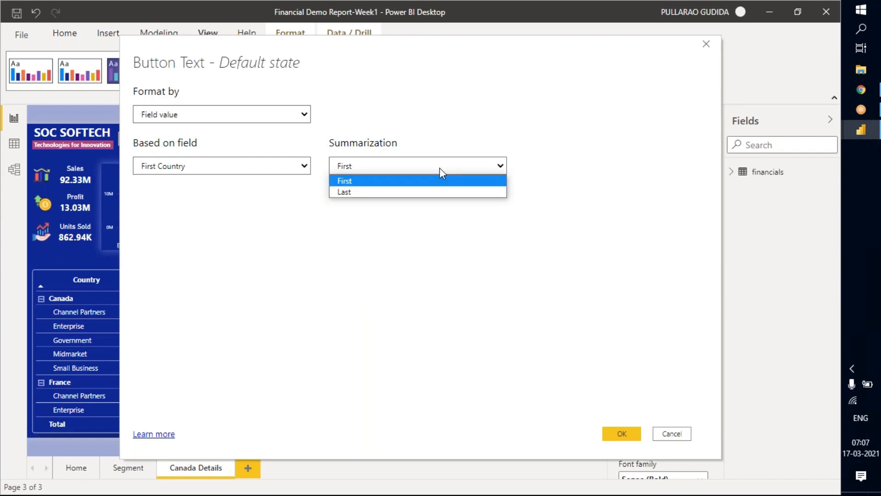
pyautogui.click(464, 179)
pyautogui.click(622, 434)
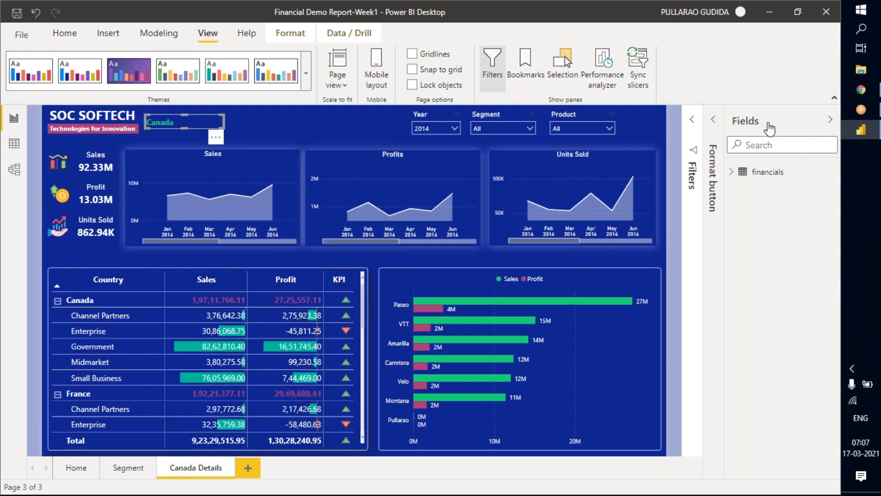
# Select Canada in the Home page's Country slicer, and return to the Canada Details page.
pyautogui.click(768, 124)
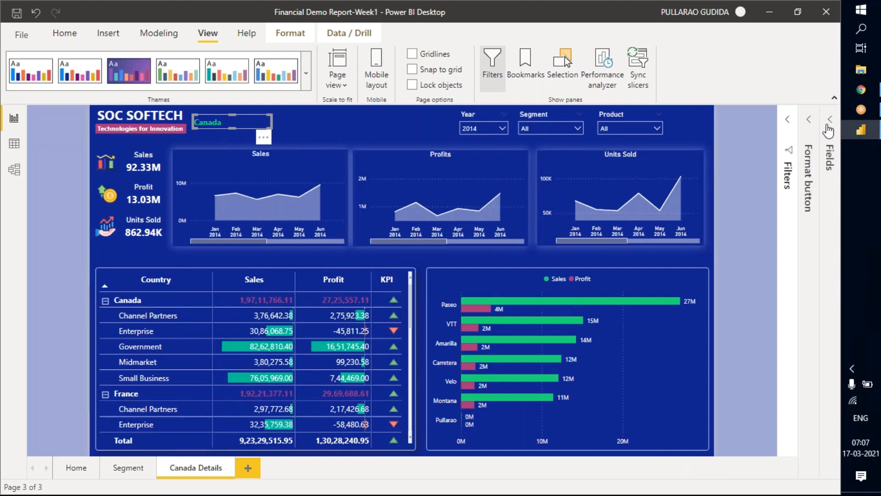
pyautogui.click(786, 128)
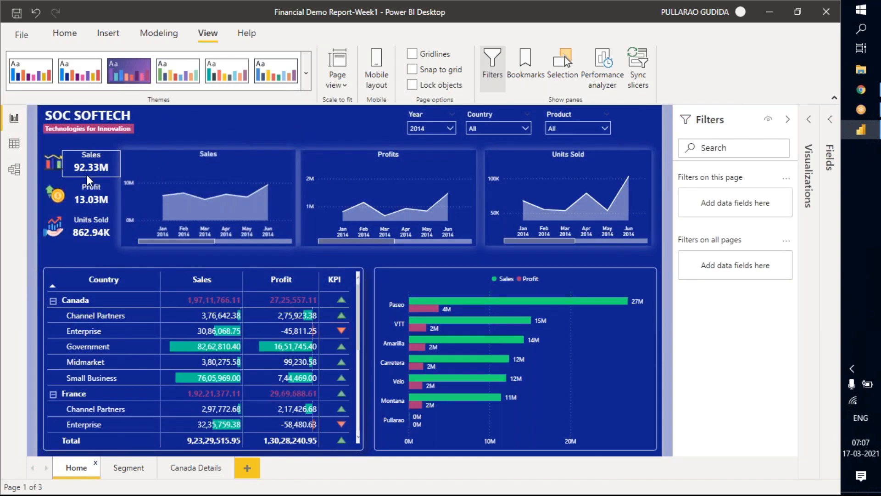
pyautogui.click(519, 128)
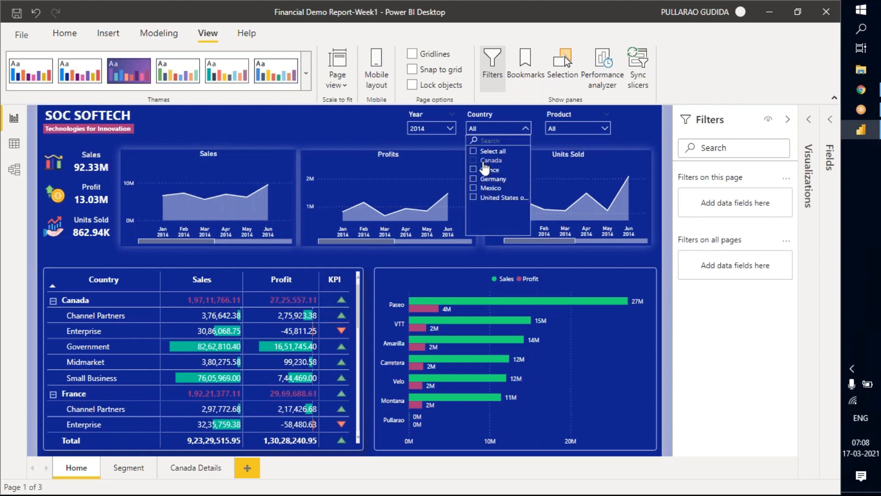
pyautogui.click(514, 160)
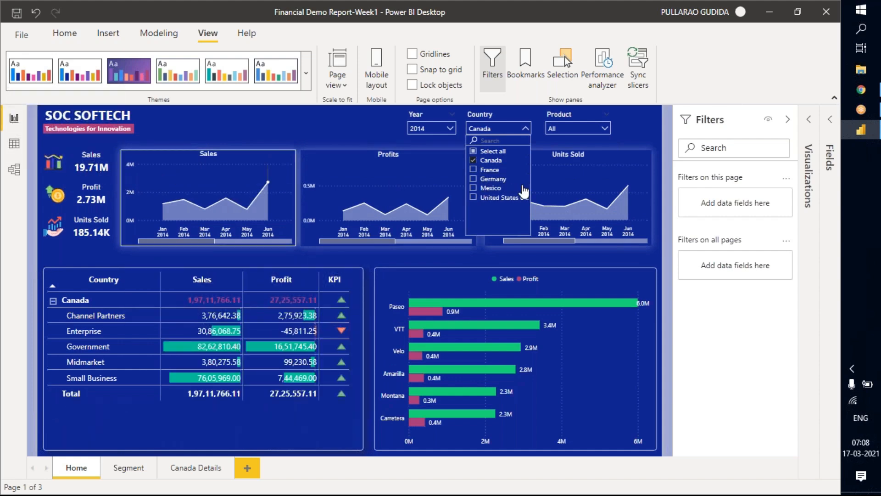
pyautogui.click(305, 128)
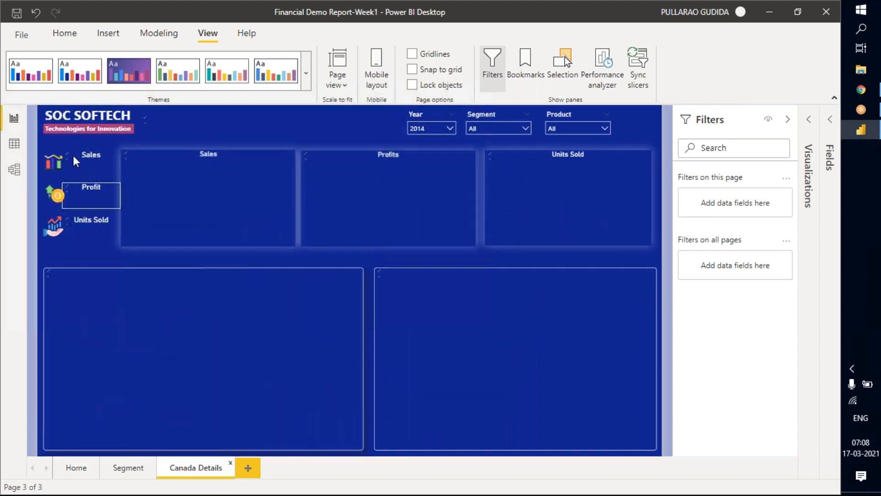
# Add the Country field as a page-level filter on the Canada Details page and restrict it to Canada with basic filtering.
pyautogui.click(816, 129)
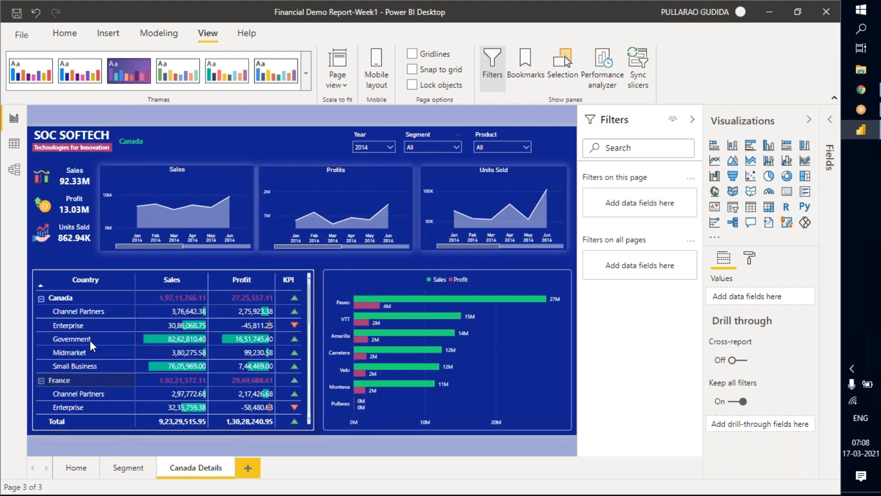
pyautogui.scroll(-4, 70, 390)
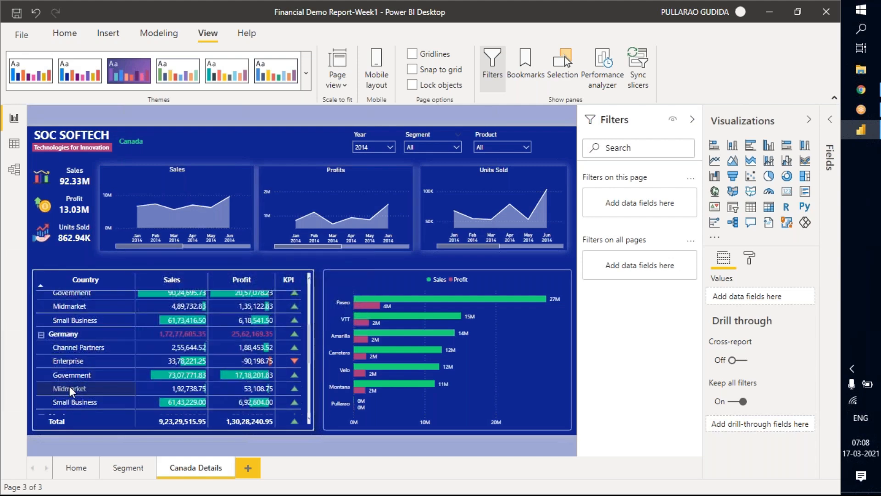
pyautogui.scroll(-2, 70, 387)
pyautogui.scroll(1, 125, 356)
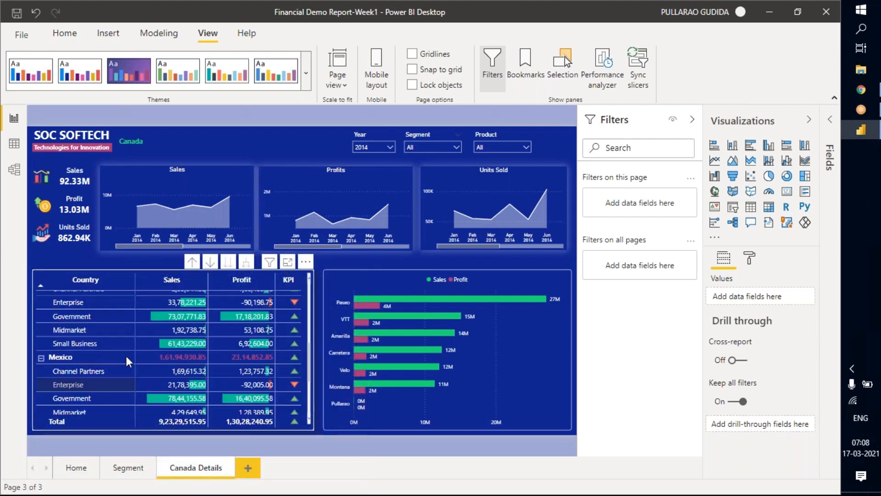
pyautogui.scroll(5, 126, 356)
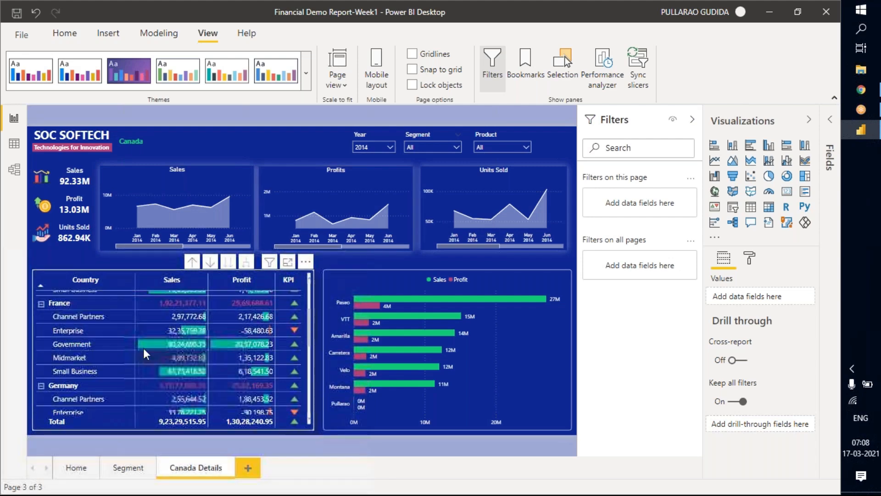
pyautogui.click(833, 123)
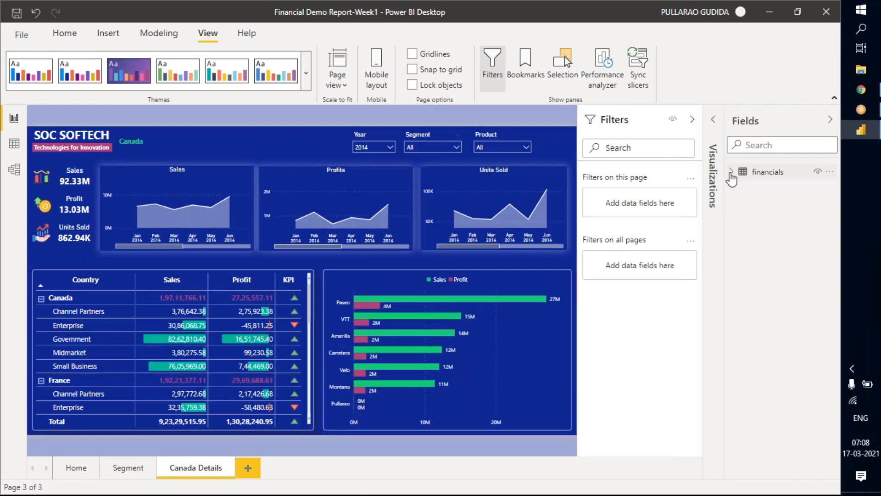
pyautogui.click(731, 172)
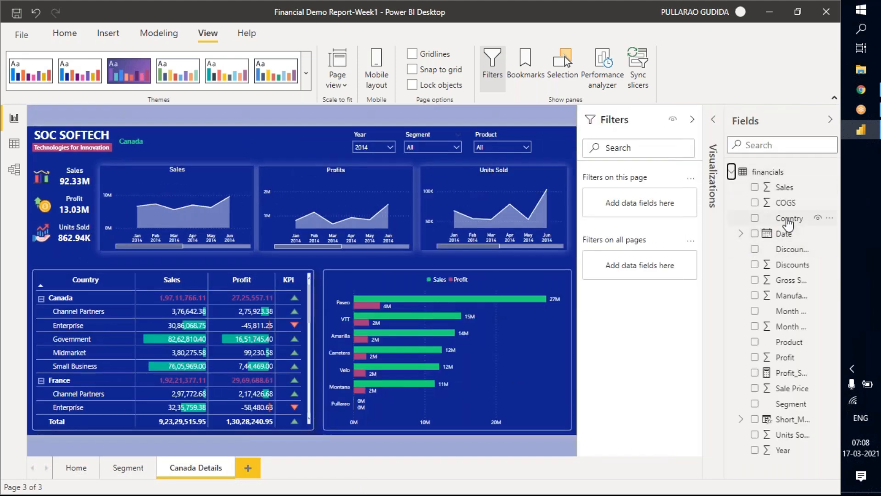
pyautogui.moveTo(783, 218); pyautogui.dragTo(630, 192)
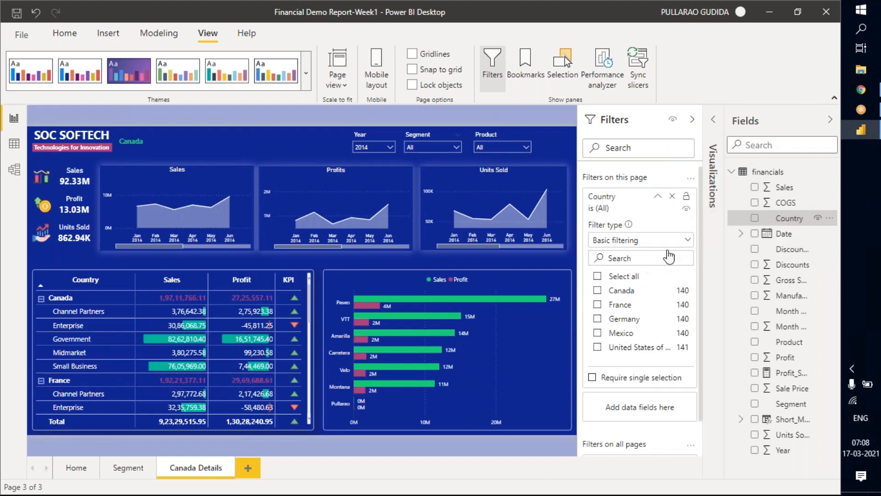
pyautogui.click(597, 290)
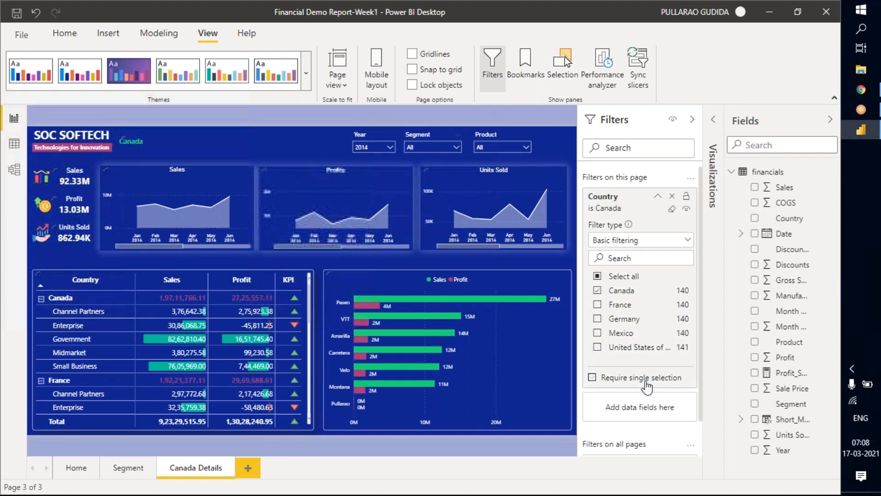
pyautogui.click(658, 196)
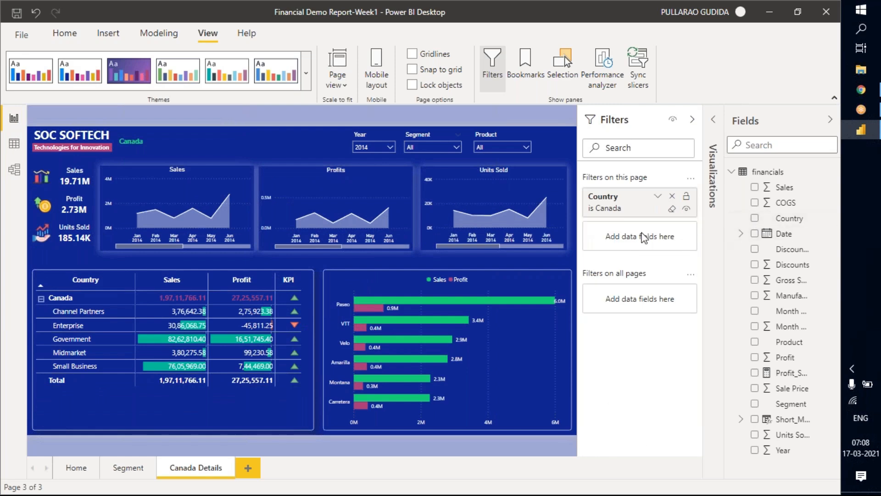
pyautogui.click(693, 121)
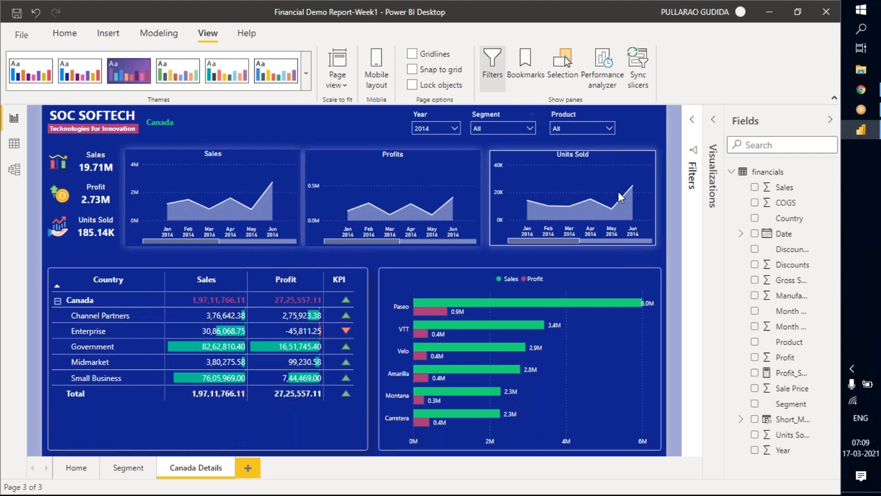
# Examine the second half of 2014 in the Sales chart and the choices offered by the Segment slicer.
pyautogui.scroll(-3, 175, 200)
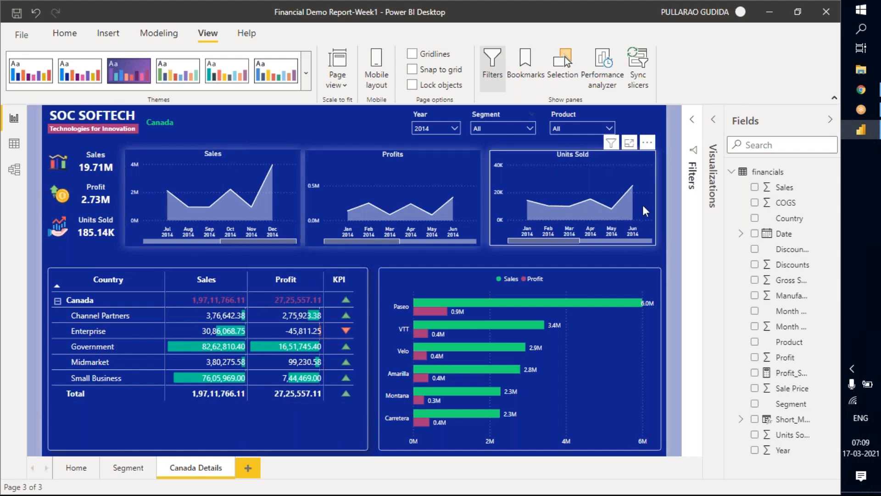
pyautogui.click(509, 129)
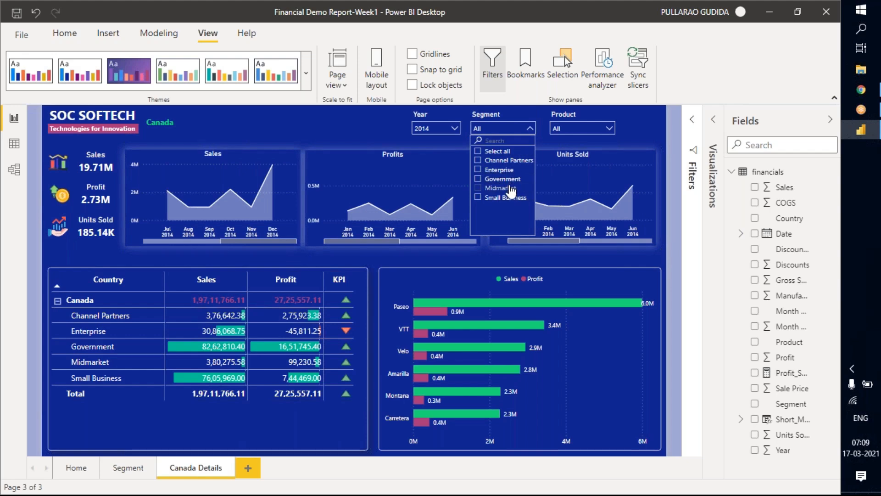
pyautogui.click(585, 125)
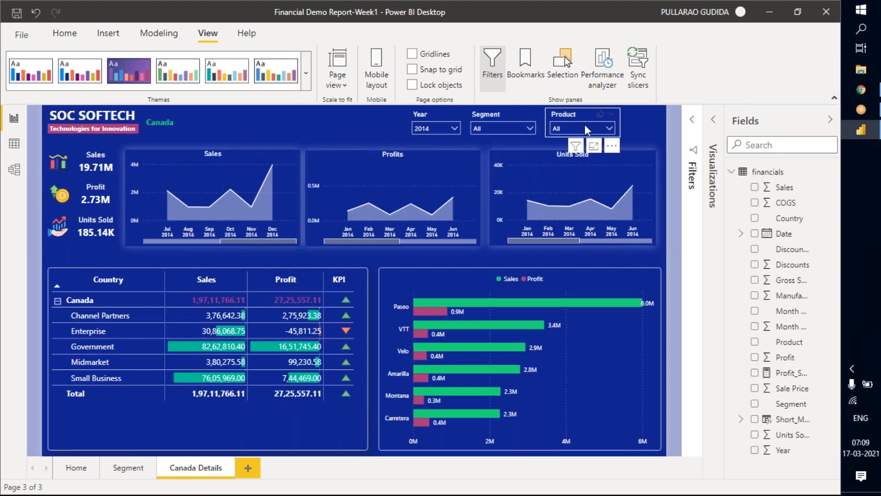
pyautogui.click(337, 121)
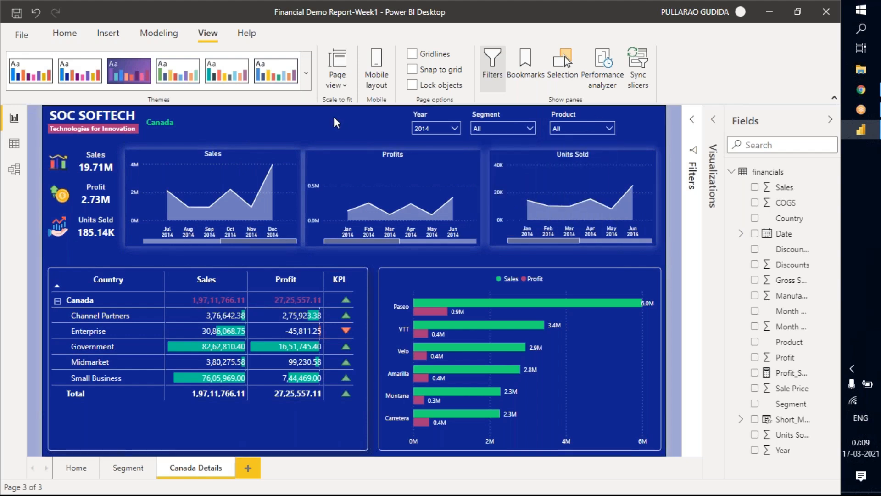
# Clear the selection in the Country page-level filter and change its filter type to Advanced filtering.
pyautogui.click(692, 121)
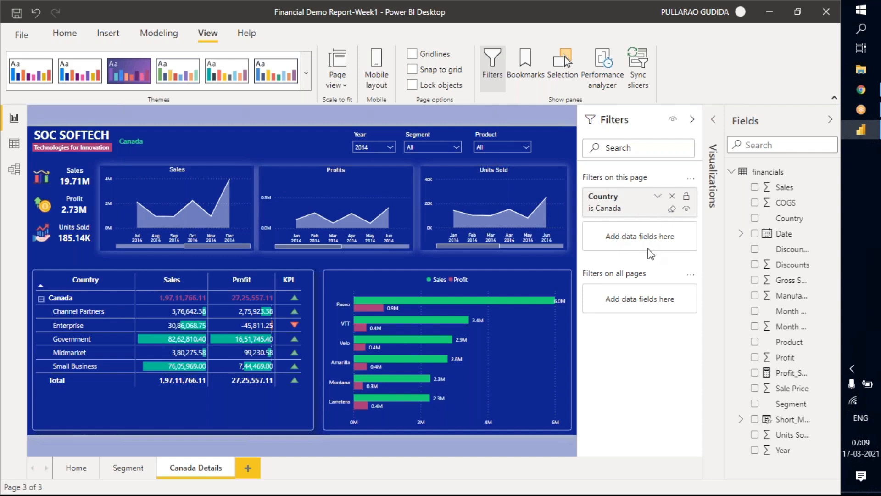
pyautogui.click(643, 206)
pyautogui.click(640, 240)
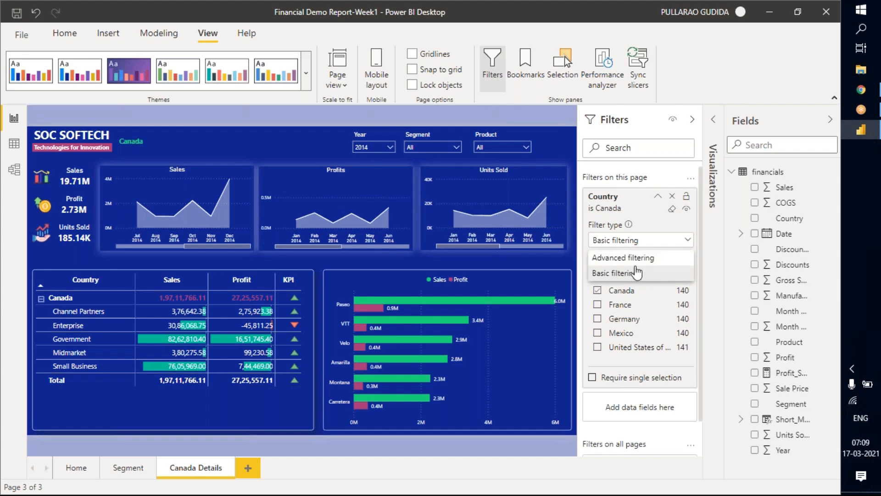
pyautogui.click(645, 223)
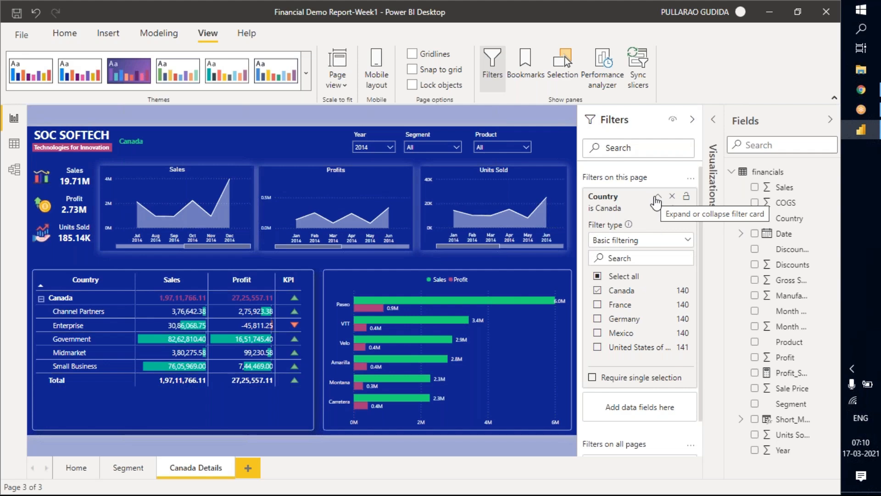
pyautogui.click(639, 246)
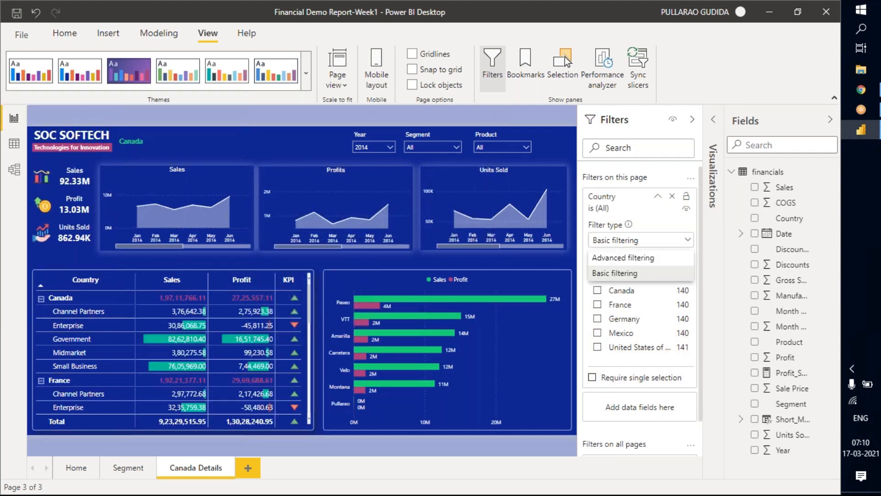
pyautogui.click(629, 259)
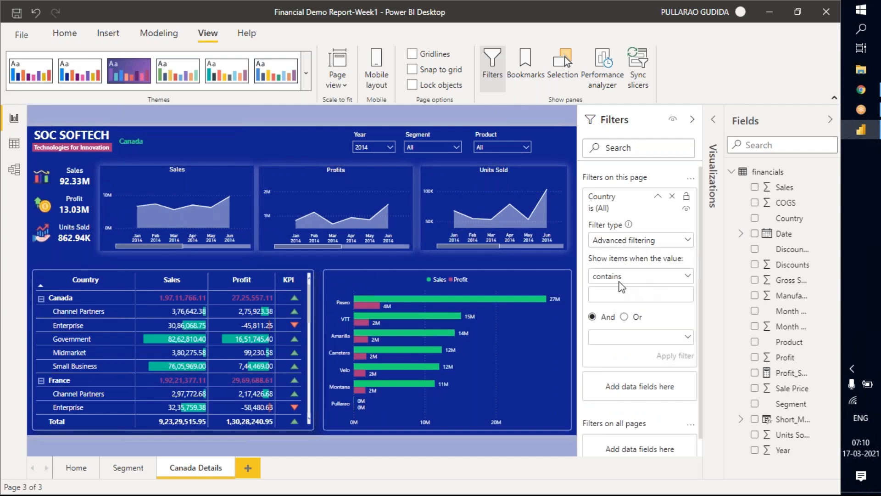
# Make the Country page-level filter show items whose value contains "canada" and apply it.
pyautogui.click(647, 278)
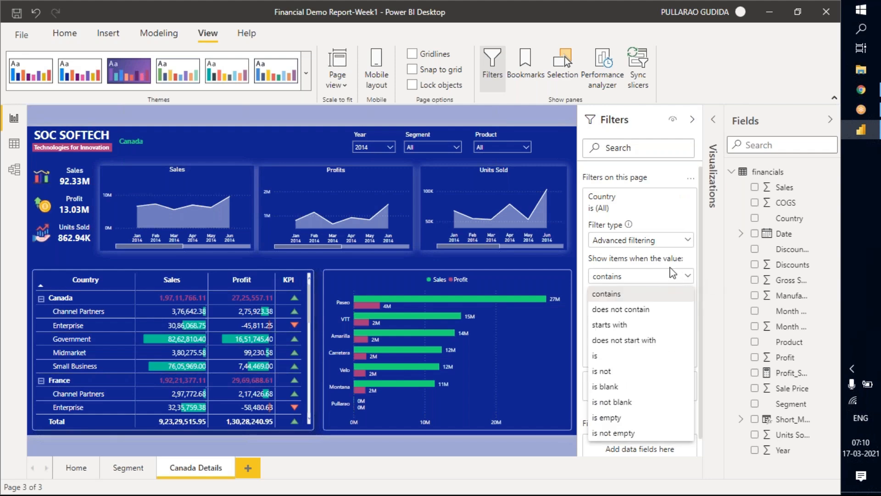
pyautogui.click(684, 263)
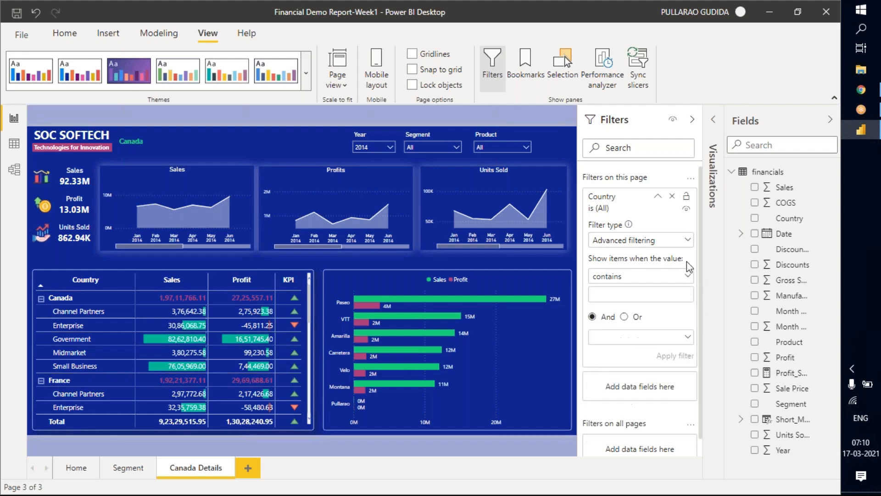
pyautogui.click(632, 298)
pyautogui.write('canada')
pyautogui.click(688, 356)
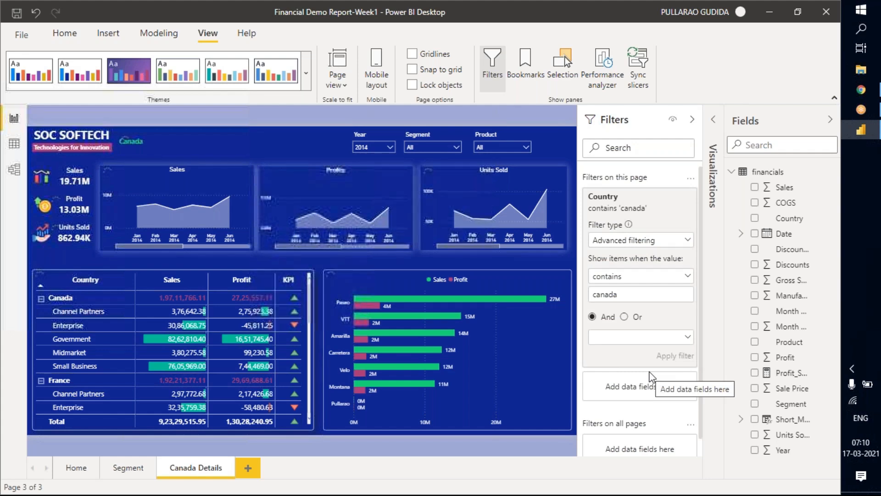
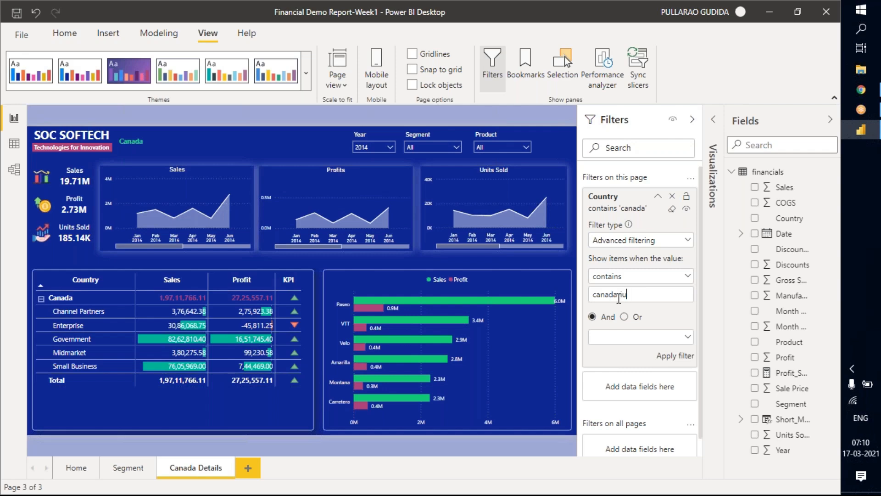
pyautogui.write('ubib')
pyautogui.press('BackSpace')
pyautogui.press('BackSpace')
pyautogui.press('BackSpace')
pyautogui.press('BackSpace')
pyautogui.press('BackSpace')
pyautogui.press('BackSpace')
pyautogui.press('BackSpace')
pyautogui.press('BackSpace')
# Clear the Canada Details page's Country filter, return it to Basic filtering, select Canada and collapse the filter card.
pyautogui.click(673, 210)
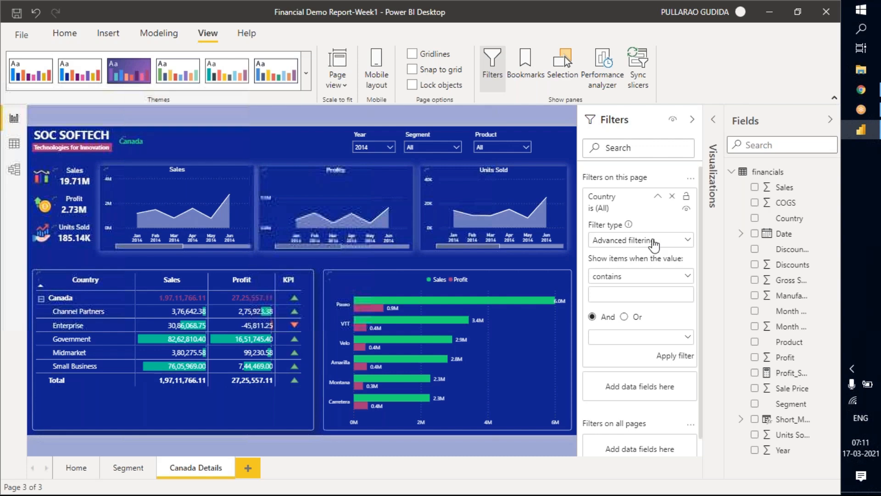
pyautogui.click(654, 241)
pyautogui.click(616, 276)
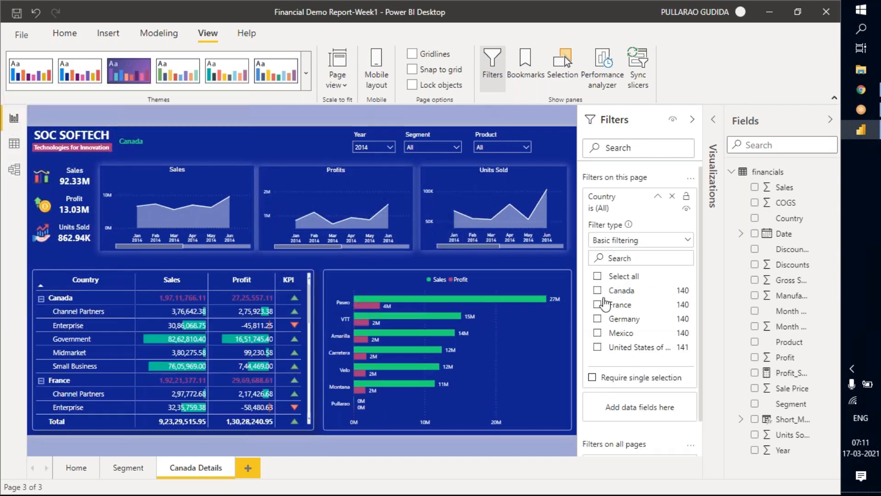
pyautogui.click(597, 291)
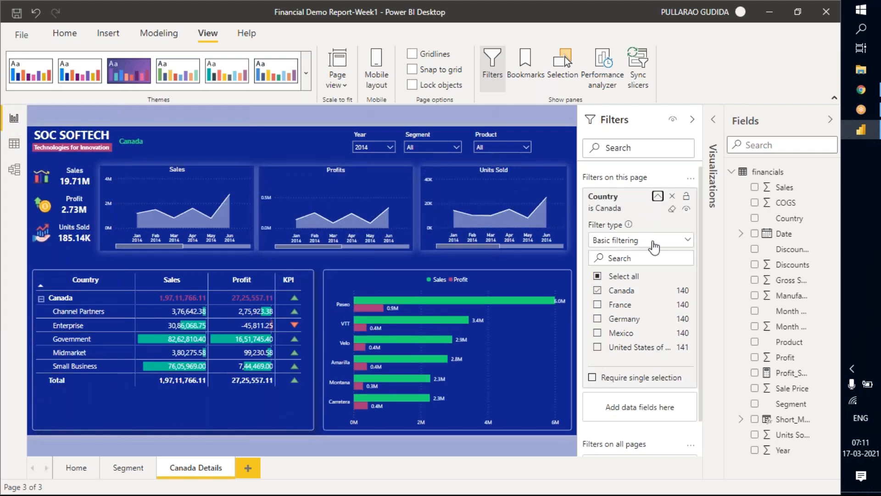
pyautogui.click(667, 313)
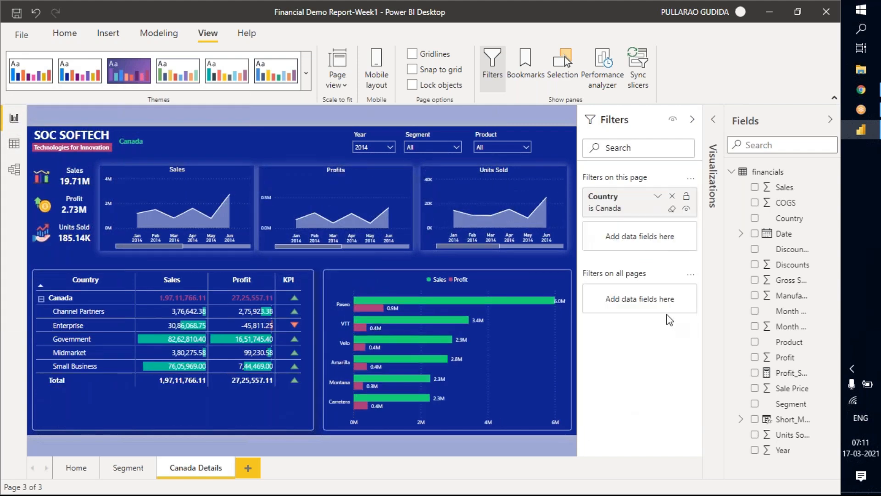
pyautogui.click(692, 120)
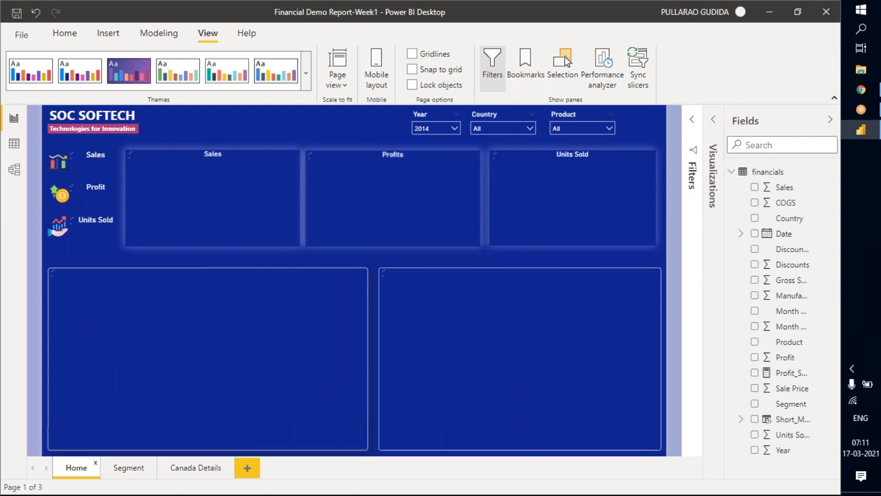
# On the Home page, add the Country field as a filter on all pages and select every country except Germany.
pyautogui.click(701, 151)
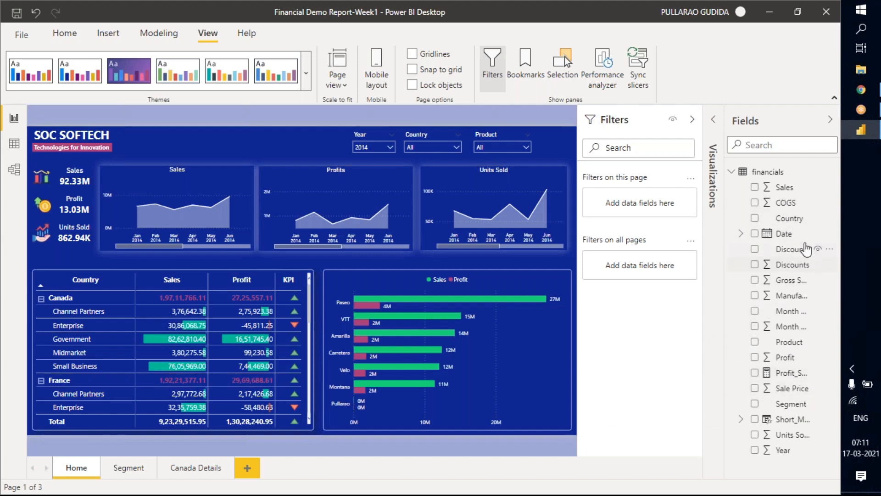
pyautogui.moveTo(796, 225); pyautogui.dragTo(651, 271)
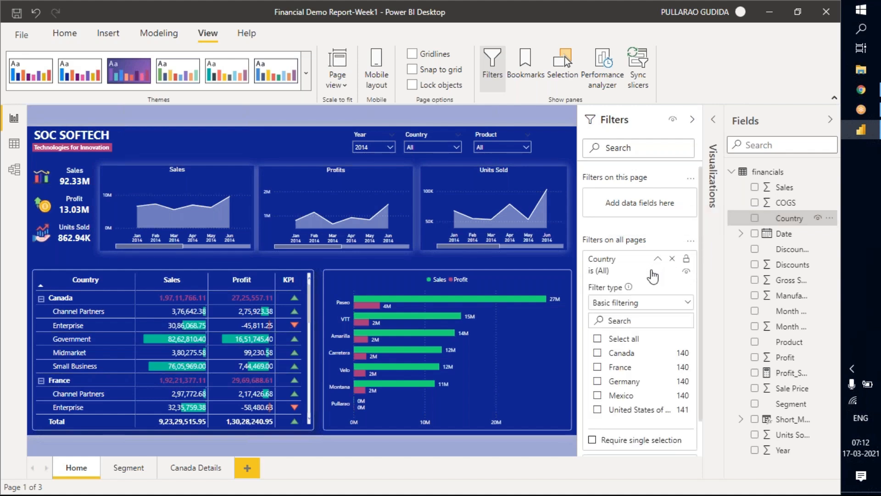
pyautogui.click(597, 339)
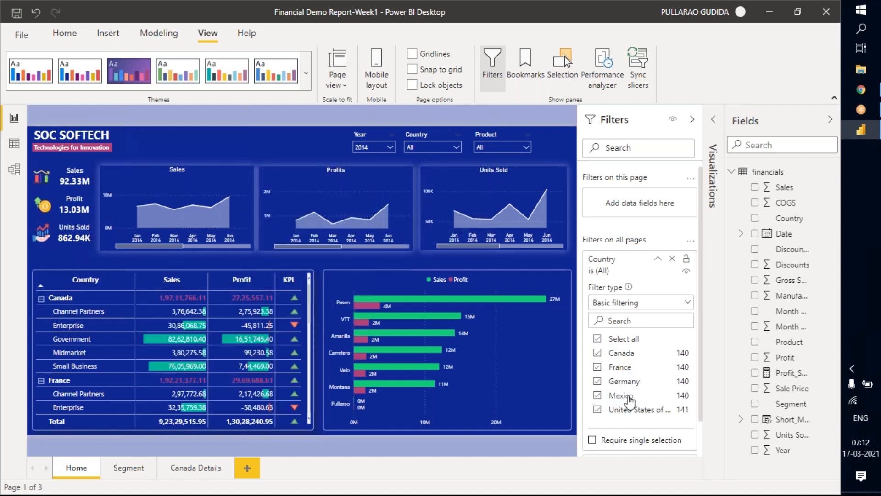
pyautogui.click(597, 382)
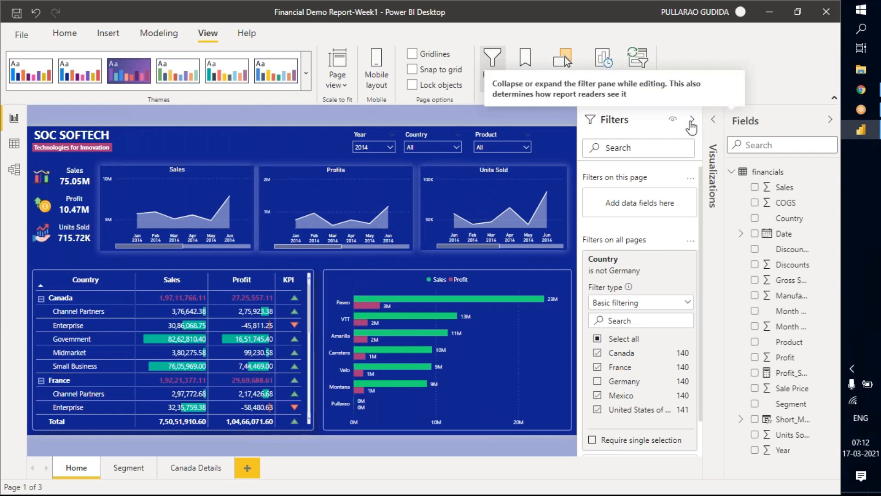
pyautogui.click(692, 124)
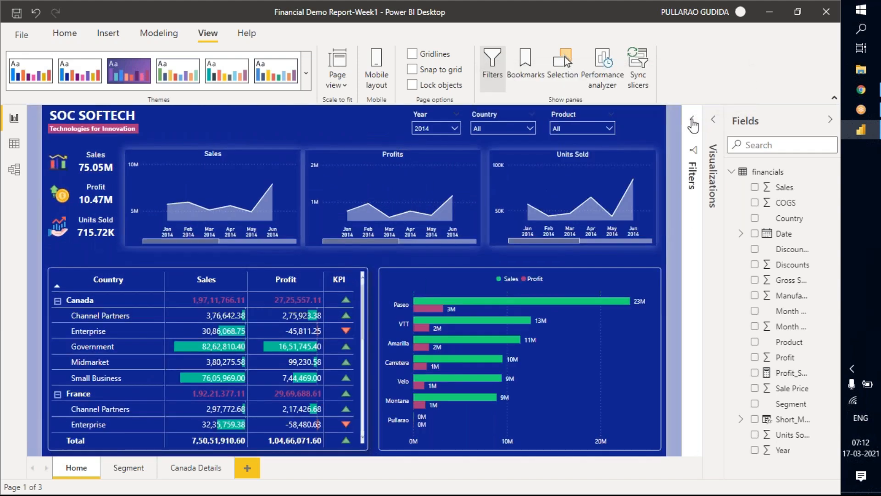
# Change the all-pages Country filter to Advanced filtering and review its condition operators, keeping "is not" Germany.
pyautogui.click(692, 121)
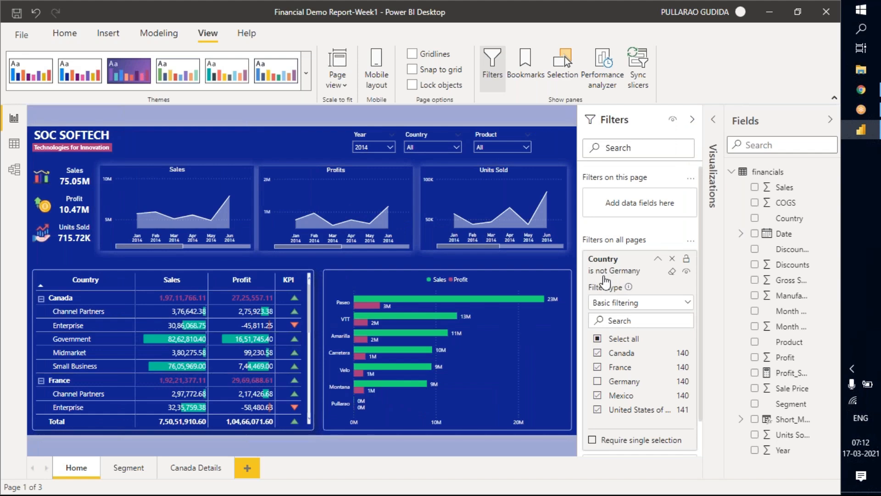
pyautogui.click(637, 306)
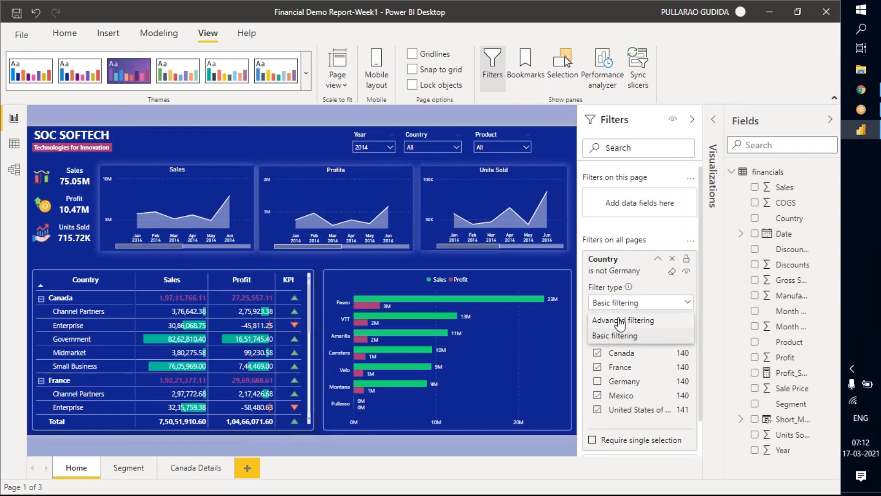
pyautogui.click(647, 320)
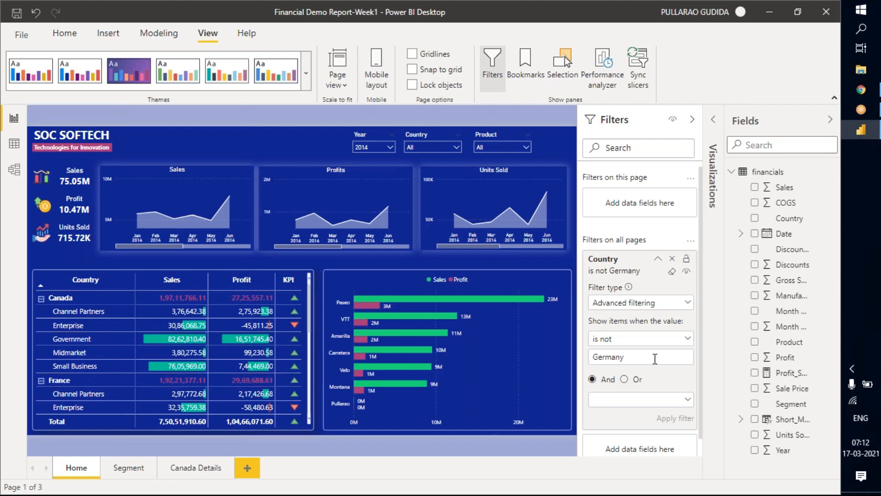
pyautogui.click(677, 342)
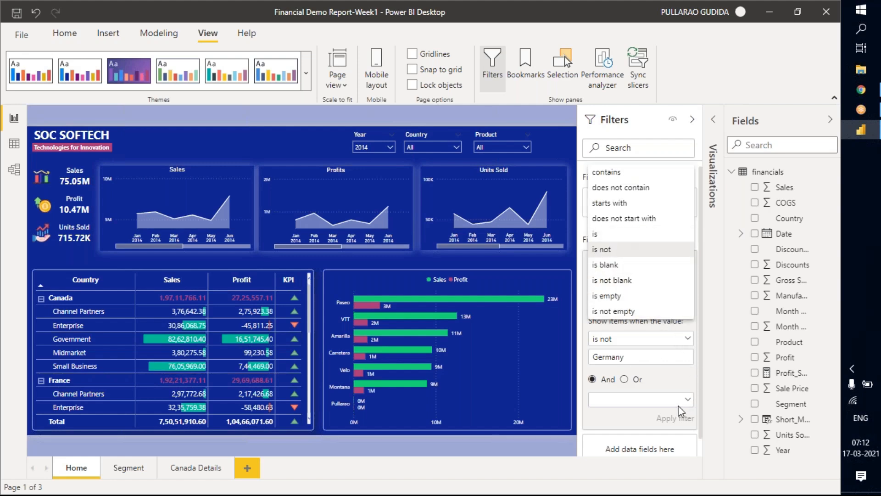
pyautogui.click(666, 372)
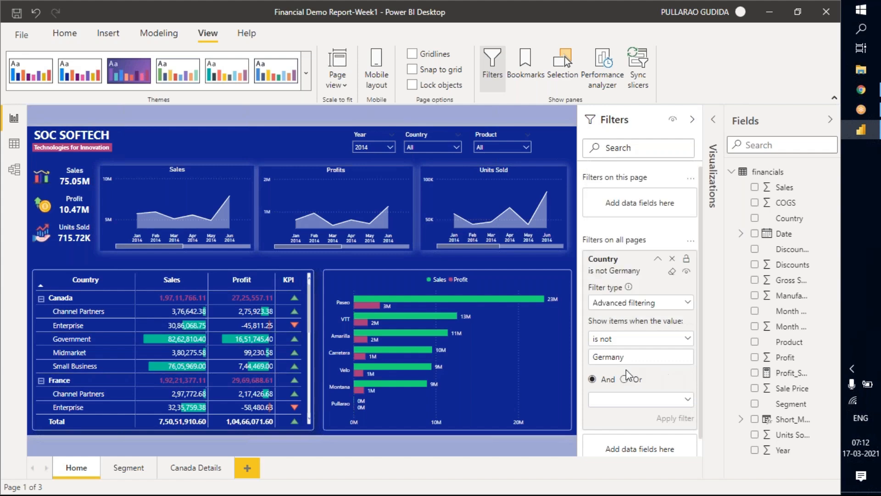
pyautogui.click(693, 122)
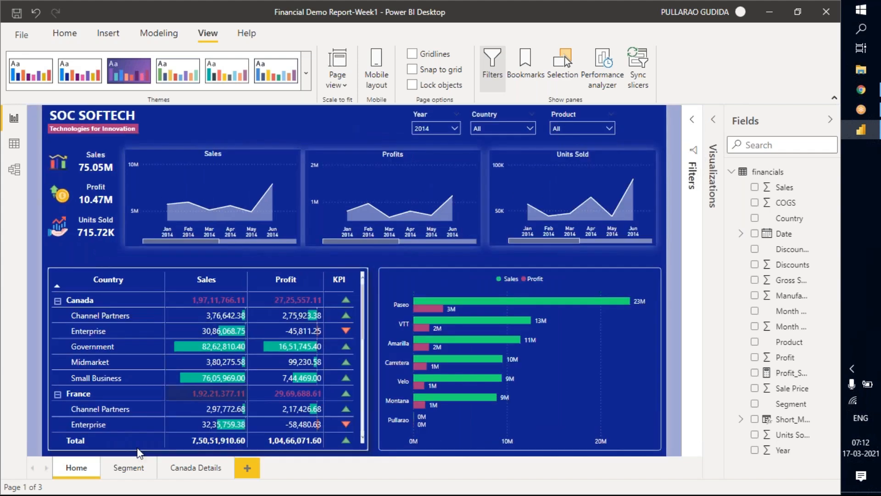
# Examine the choices offered by the Country slicers on the Home and Segment pages.
pyautogui.click(500, 126)
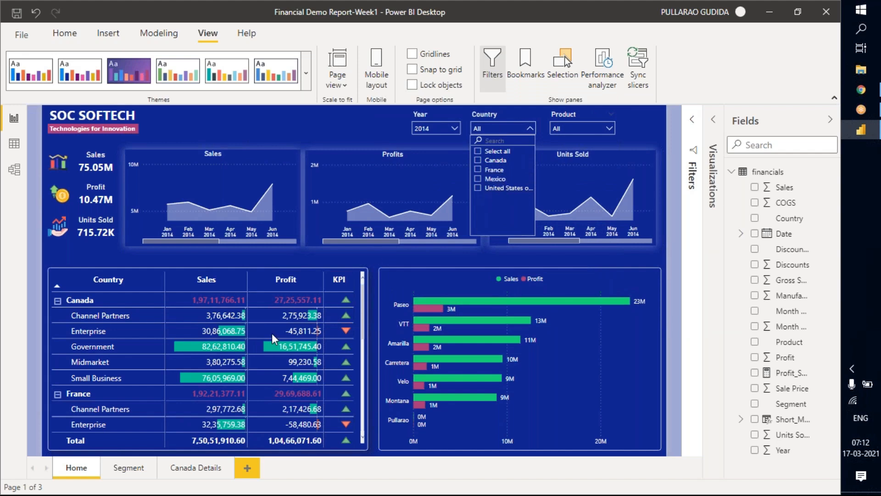
pyautogui.click(140, 466)
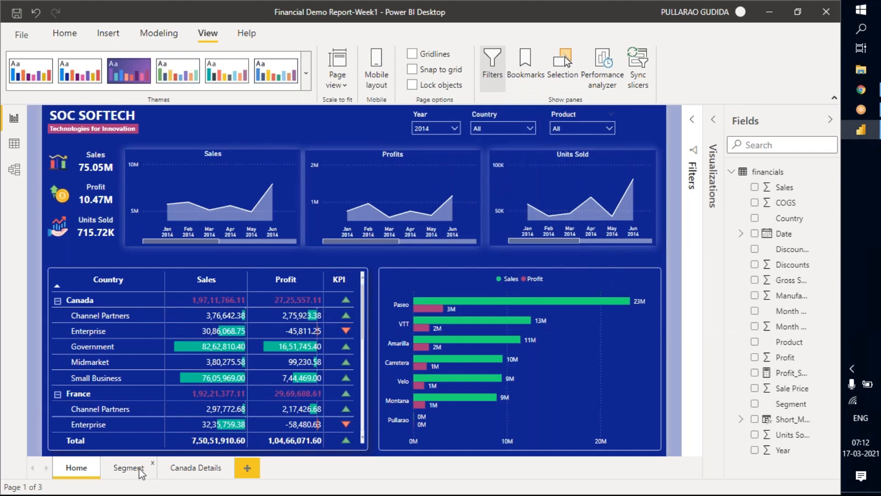
pyautogui.click(129, 467)
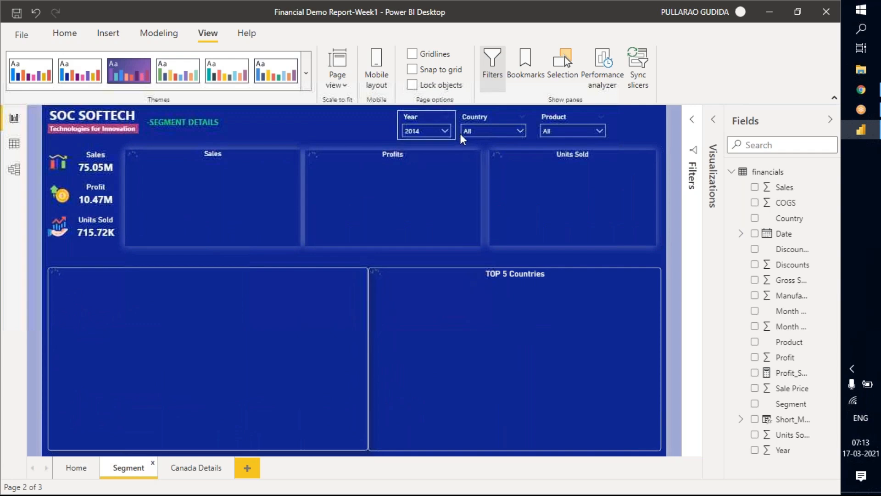
pyautogui.click(496, 136)
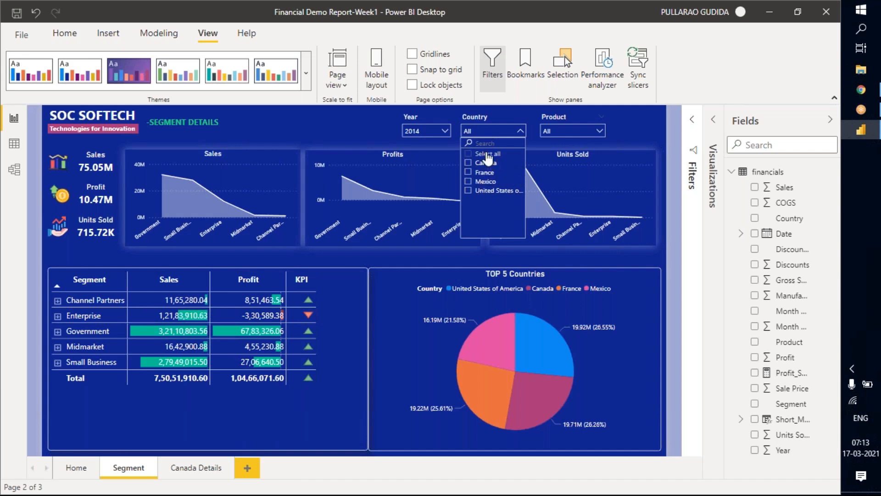
# Return to the Home page and look through all the countries listed in the matrix.
pyautogui.click(74, 472)
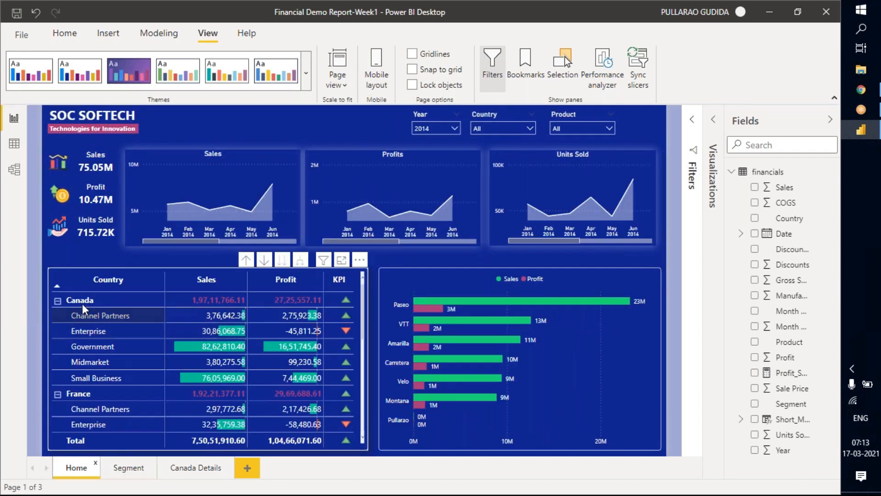
pyautogui.scroll(-6, 84, 393)
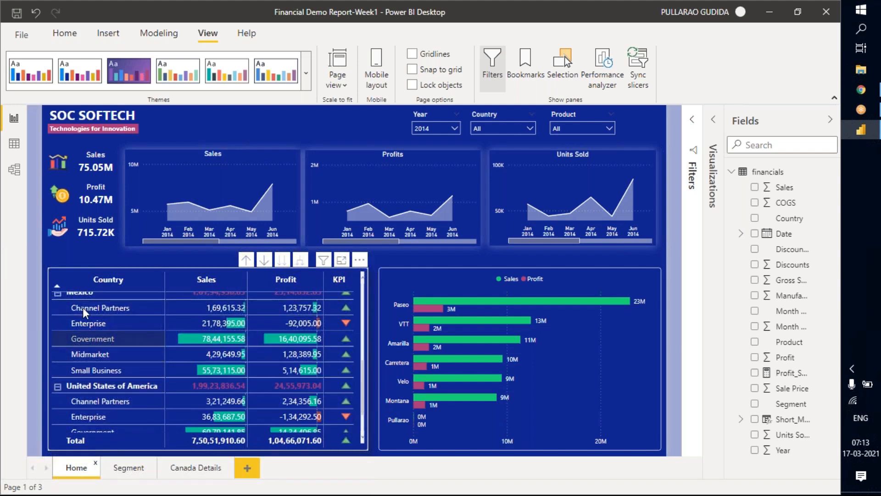
pyautogui.scroll(2, 106, 388)
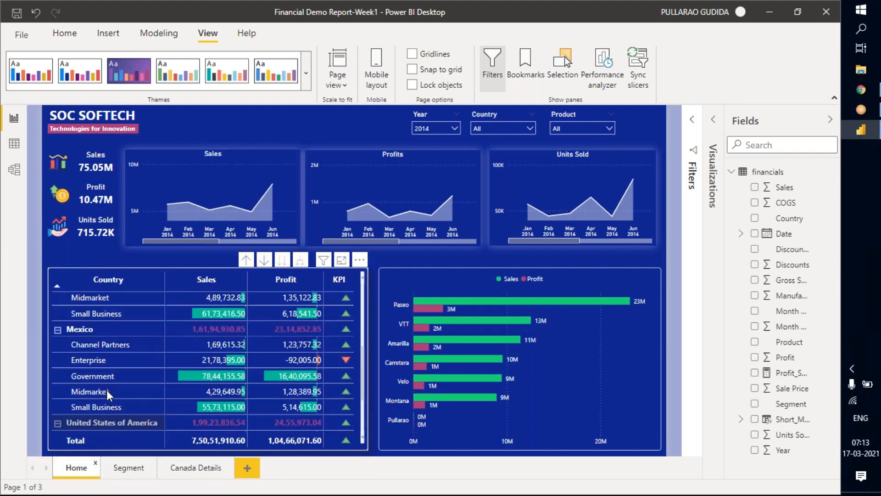
pyautogui.scroll(-4, 106, 395)
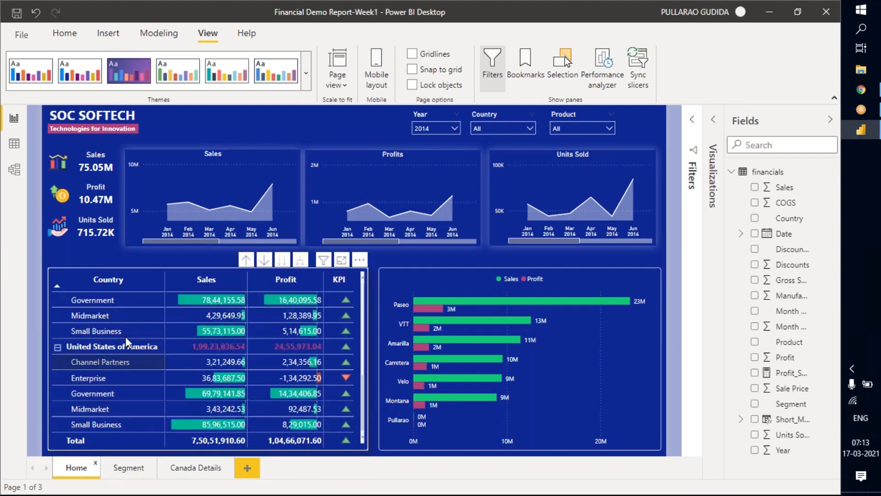
pyautogui.scroll(8, 122, 368)
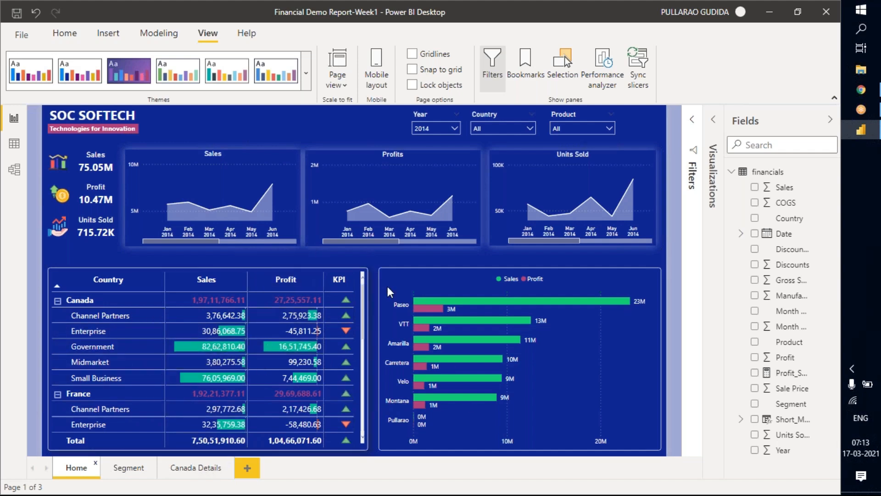
# Duplicate the Home page's Sales and Profit bar chart by product and offset the copy from the original.
pyautogui.click(453, 278)
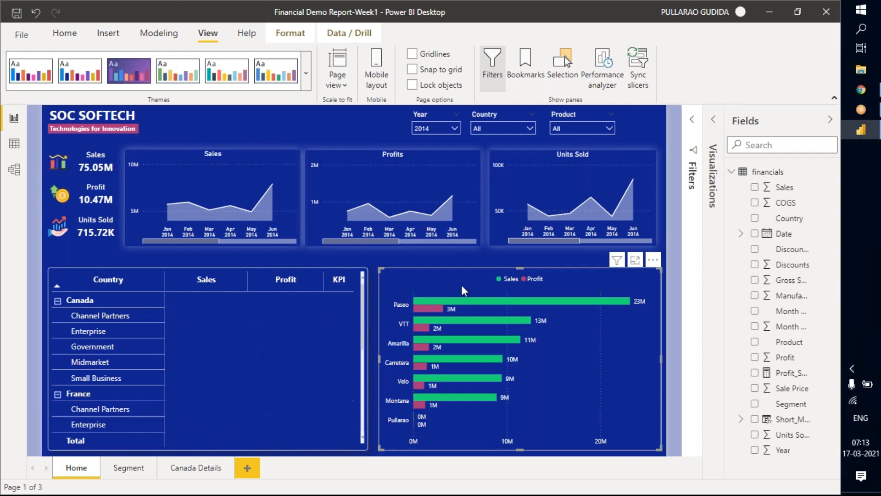
pyautogui.hotkey('ctrl', 'c')
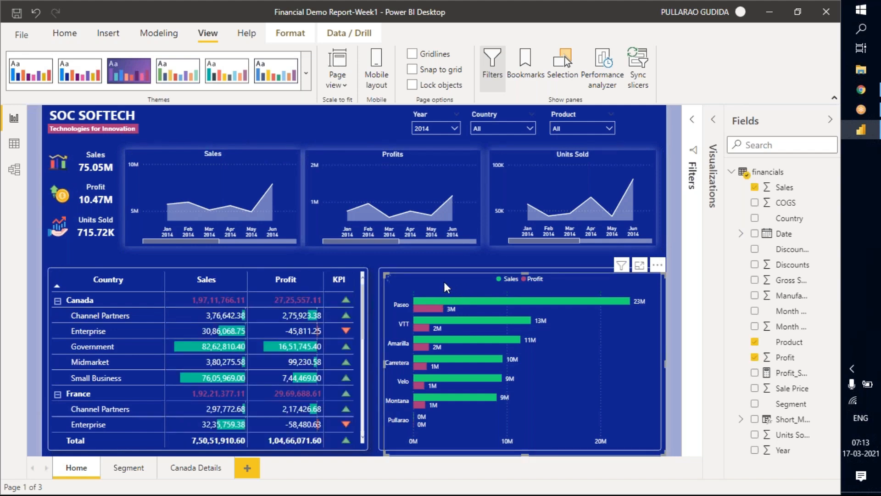
pyautogui.hotkey('ctrl', 'v')
pyautogui.moveTo(407, 264)
pyautogui.mouseDown()
pyautogui.moveTo(395, 244)
pyautogui.moveTo(400, 217)
pyautogui.moveTo(417, 266)
pyautogui.mouseUp()
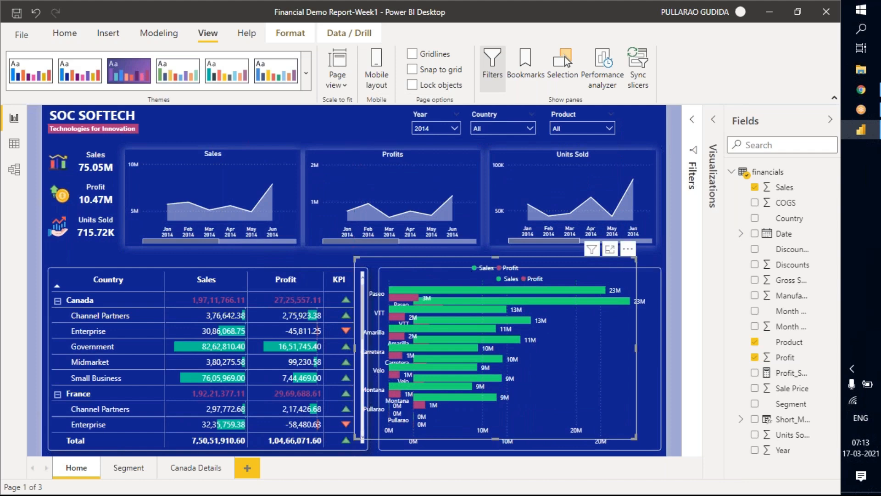
# Replace Product with Country on the copied bar chart's axis and shrink the copy.
pyautogui.click(714, 120)
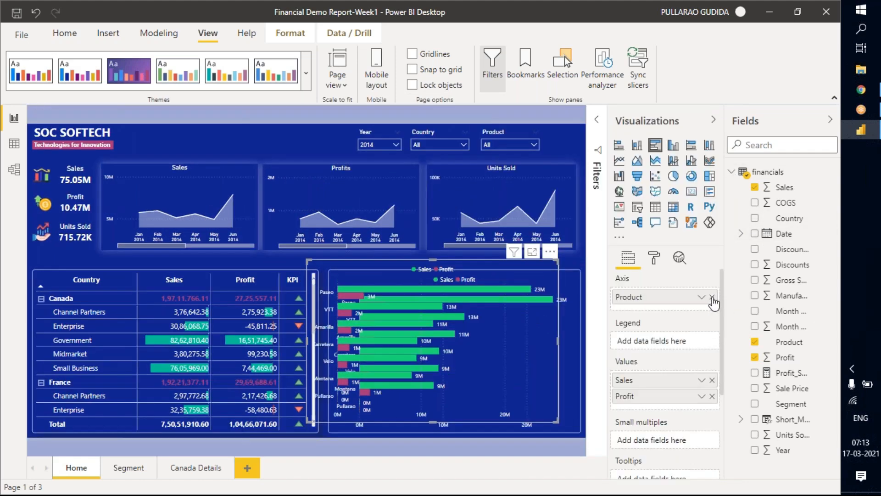
pyautogui.click(759, 221)
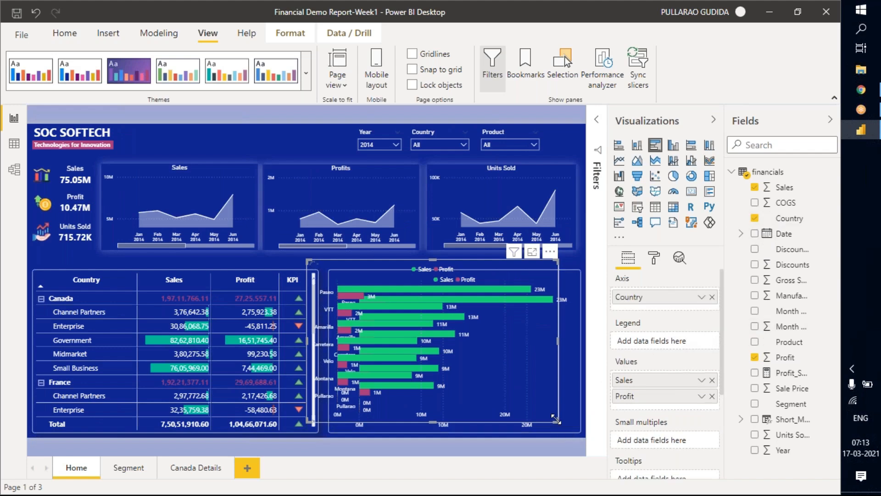
pyautogui.moveTo(556, 419); pyautogui.dragTo(479, 351)
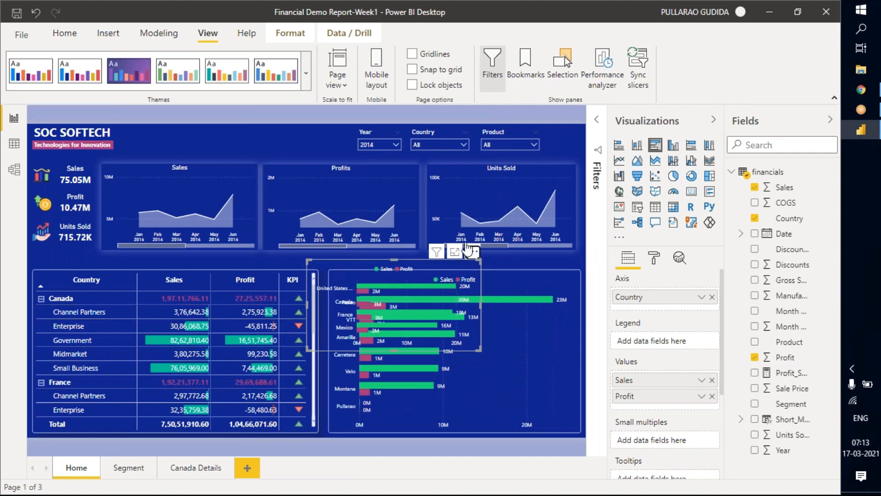
# Move the copied Country bar chart up over the Profits chart, check its countries and remove it from the page.
pyautogui.moveTo(470, 263); pyautogui.dragTo(386, 107)
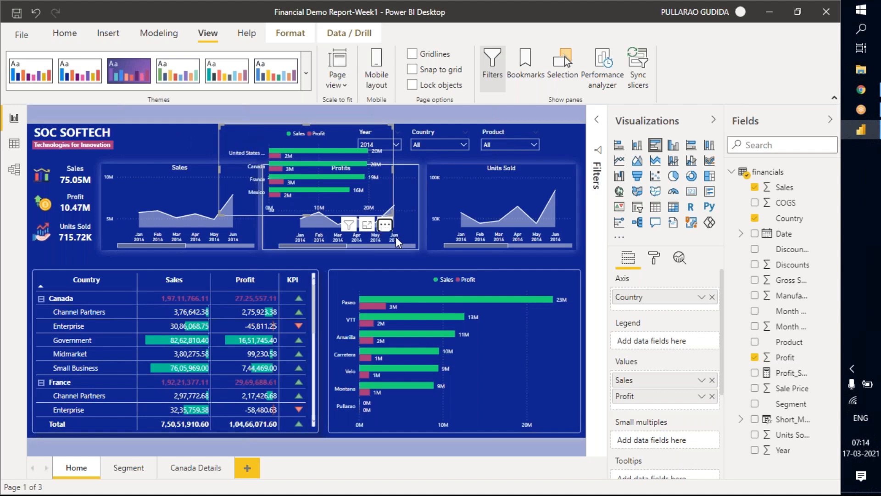
pyautogui.click(386, 225)
pyautogui.click(403, 273)
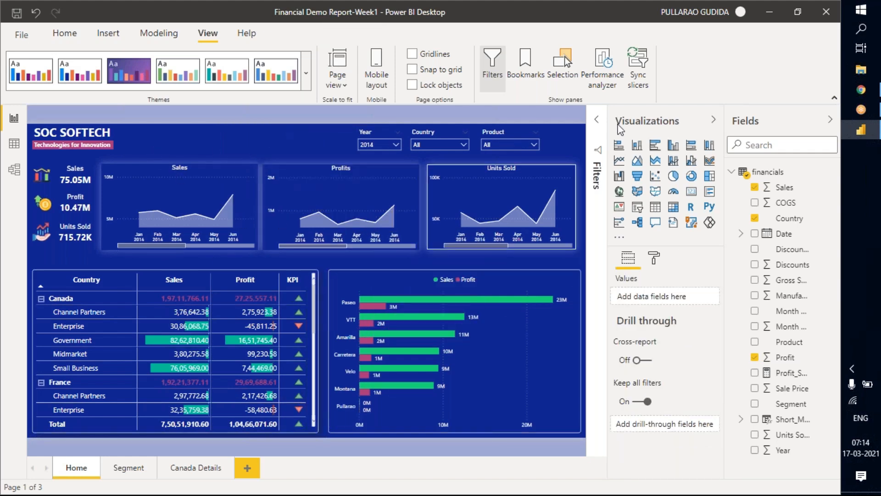
# Show the report's filters again and collapse the all-pages Country filter card.
pyautogui.click(596, 143)
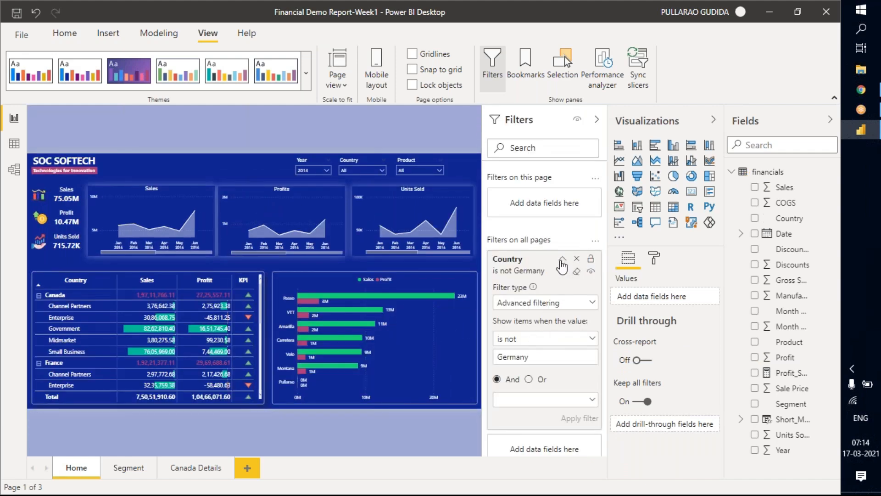
pyautogui.click(518, 266)
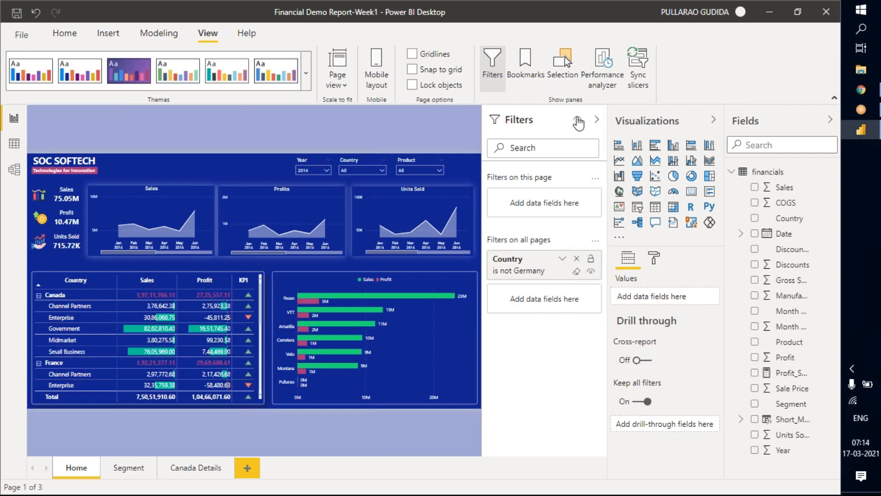
# Hide the report's filters and check which actions Canada's Channel Partners row offers in the Home page matrix.
pyautogui.click(598, 121)
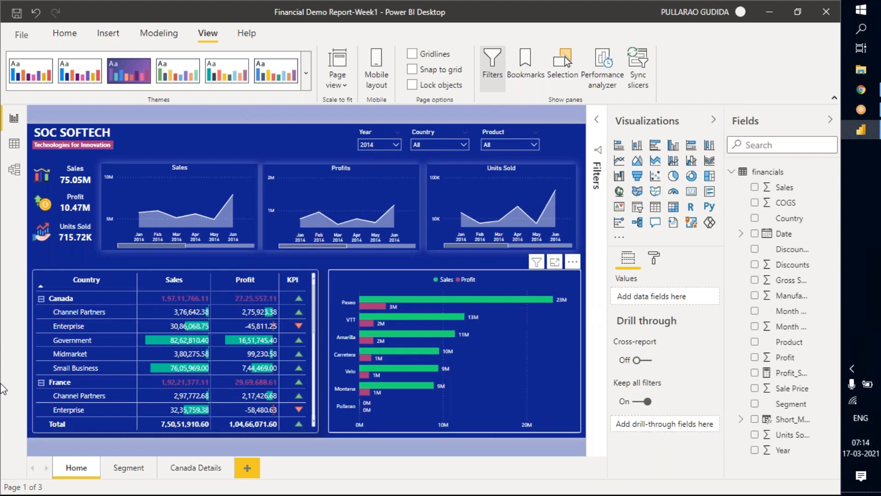
pyautogui.rightClick(79, 313)
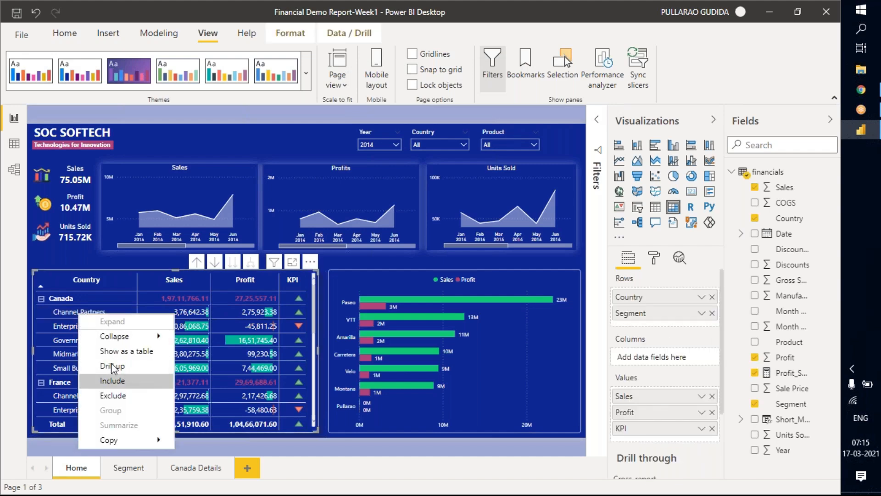
pyautogui.click(69, 312)
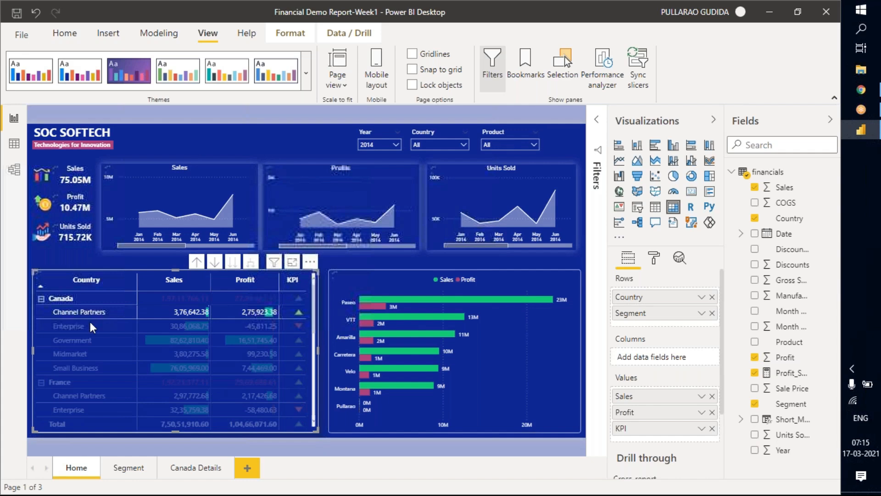
pyautogui.press('Escape')
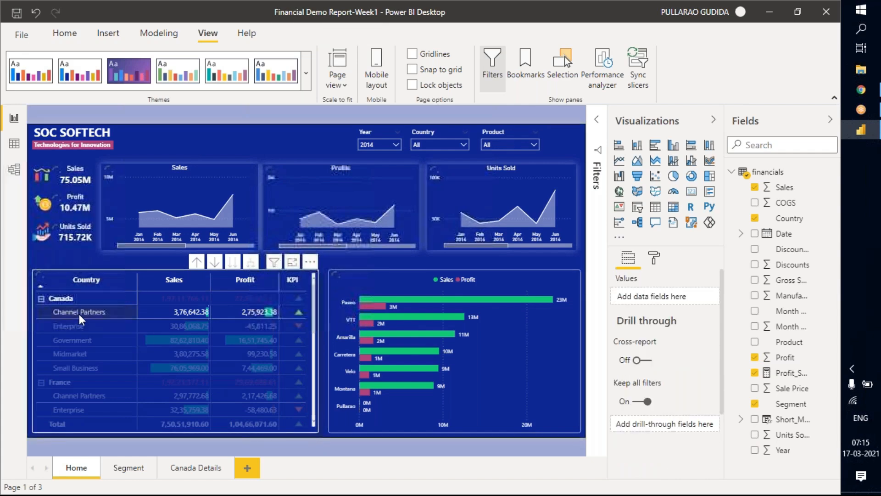
pyautogui.click(202, 325)
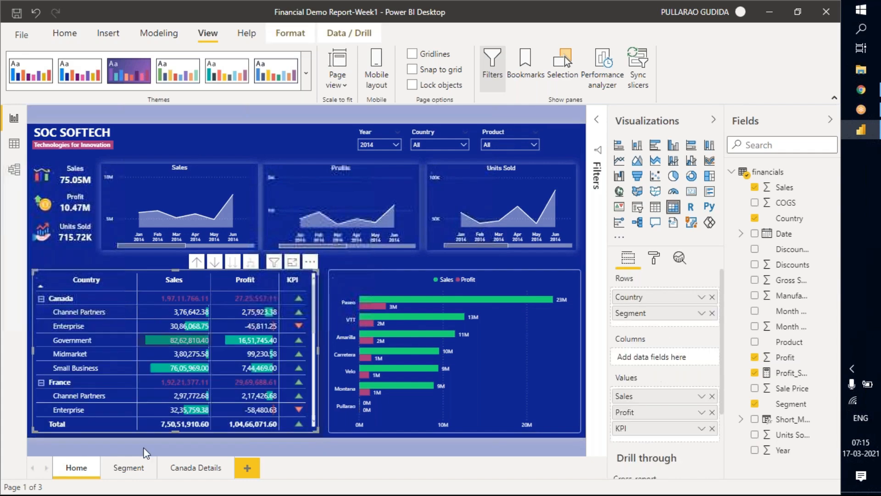
# Review the Segment page's Sales, Profits, Units Sold and Top 5 Countries visuals and compare the page with Home.
pyautogui.click(131, 468)
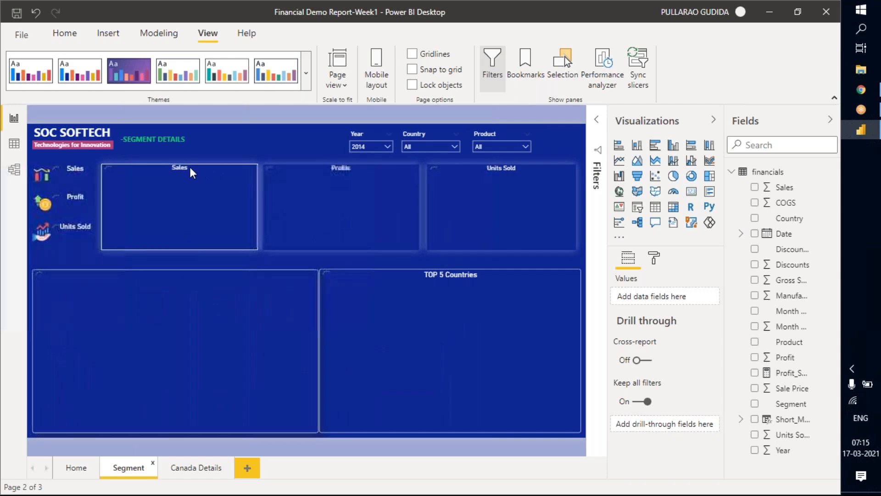
pyautogui.click(189, 167)
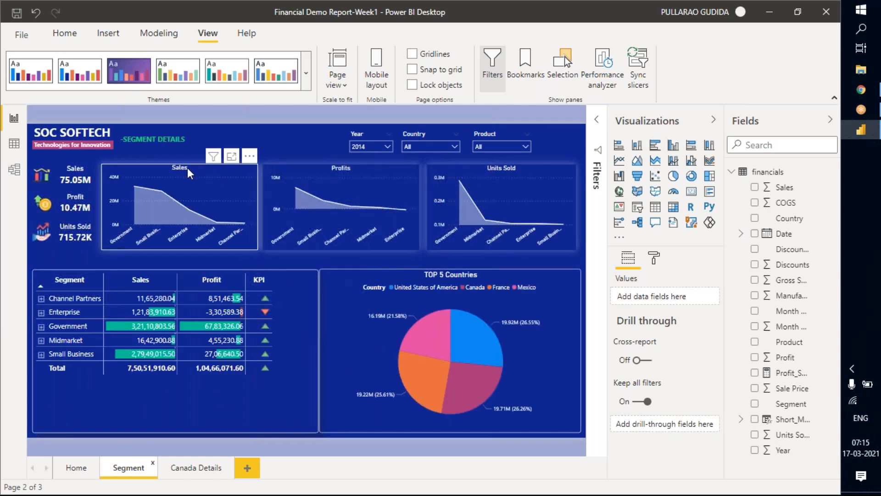
pyautogui.click(323, 166)
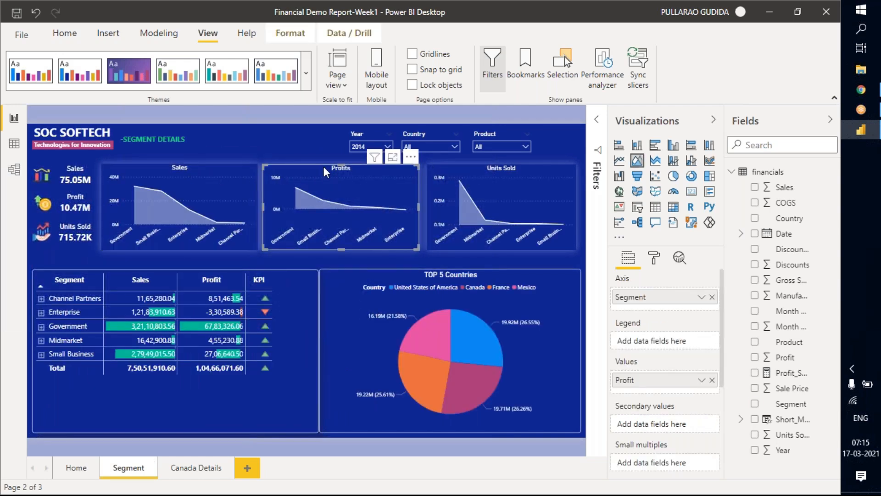
pyautogui.click(475, 171)
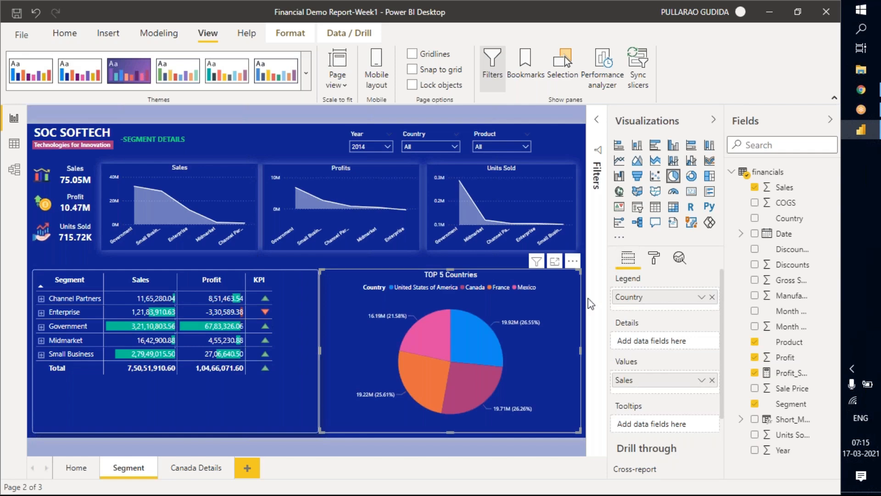
pyautogui.click(712, 119)
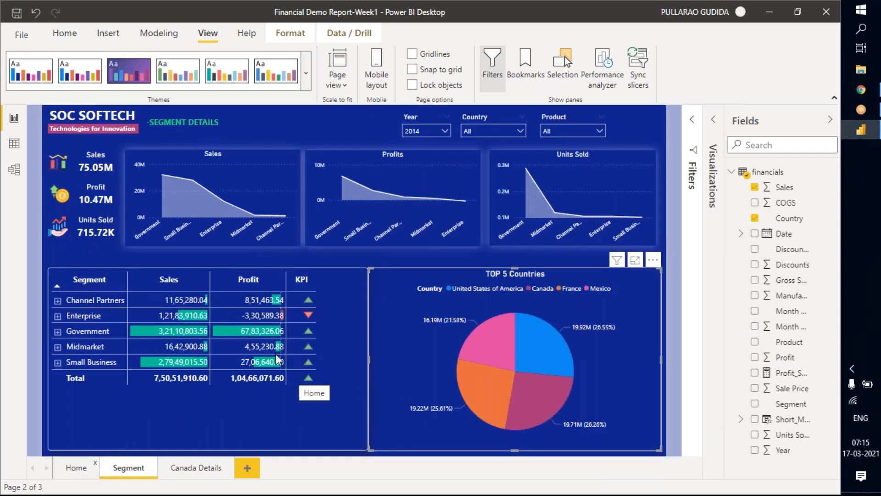
pyautogui.keyDown('ctrl'); pyautogui.click(229, 362); pyautogui.keyUp('ctrl')
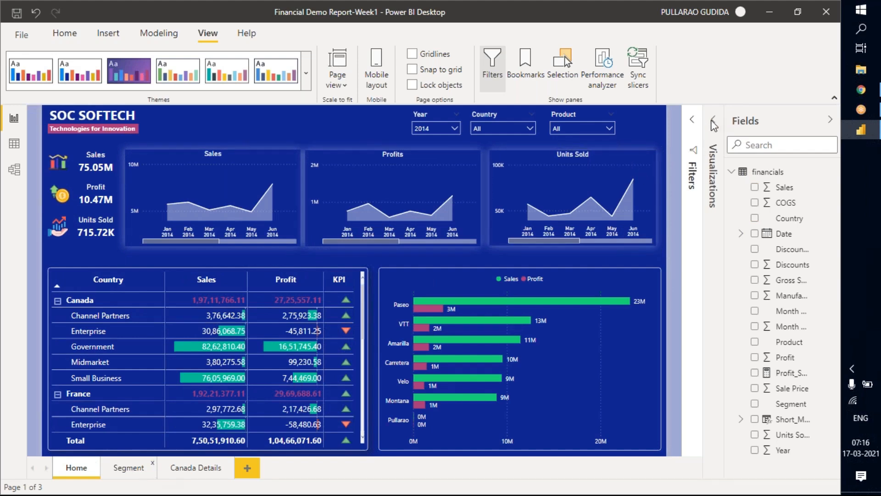
pyautogui.click(129, 468)
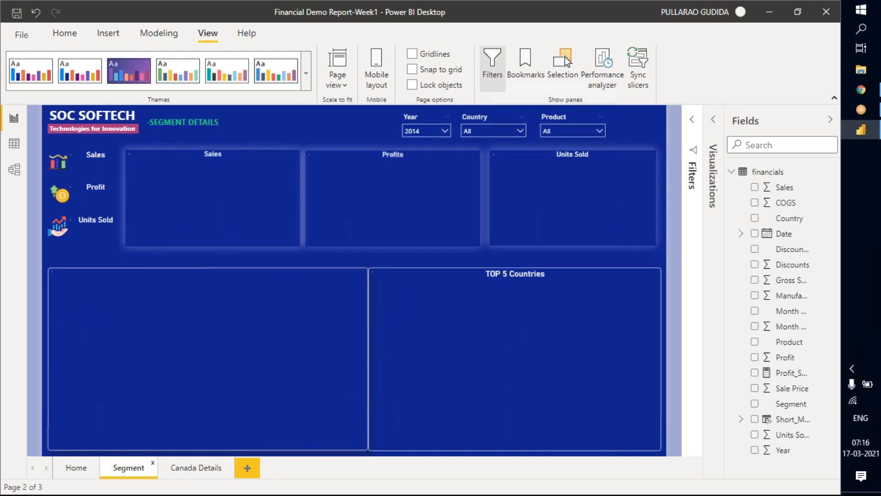
# Add Segment as the Segment page's drill-through field and collapse its filter card.
pyautogui.click(714, 120)
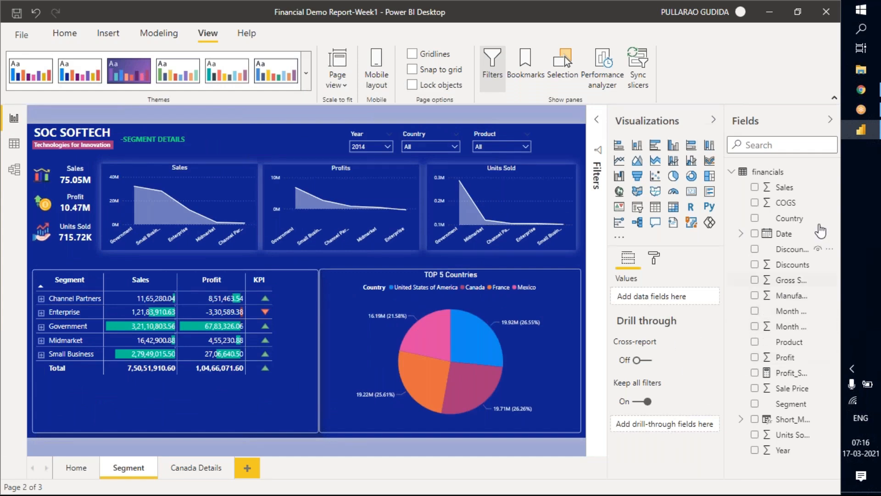
pyautogui.moveTo(798, 411); pyautogui.dragTo(661, 424)
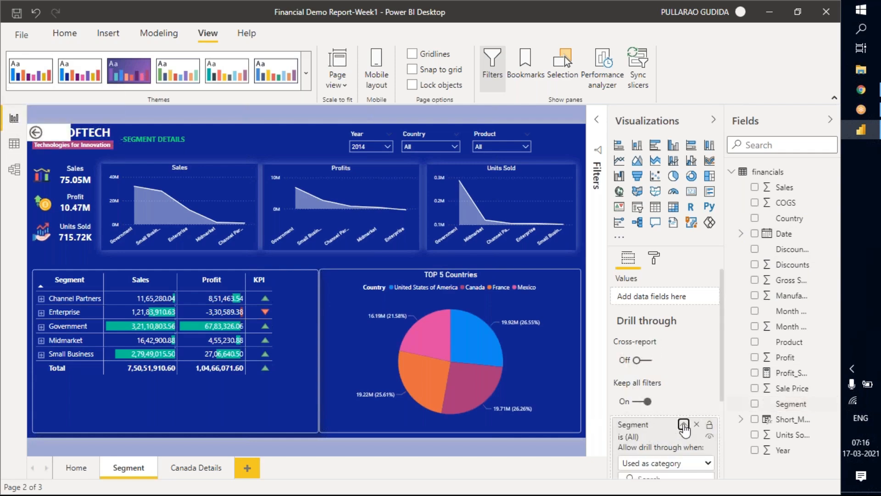
pyautogui.click(683, 424)
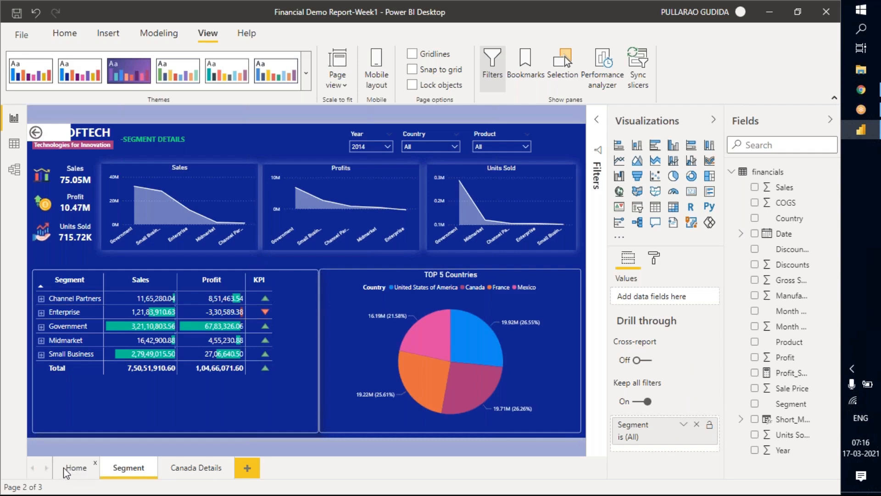
# Drill through from Canada's Enterprise row in the Home page matrix to the Segment page.
pyautogui.click(75, 468)
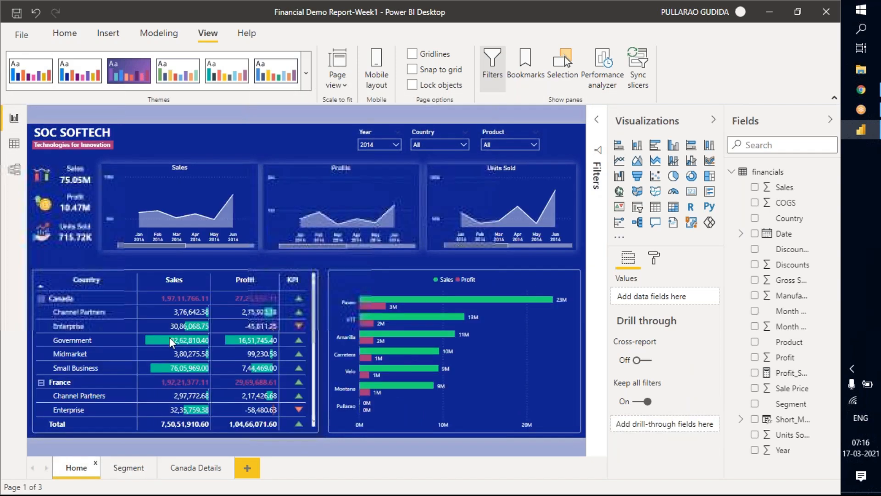
pyautogui.click(76, 324)
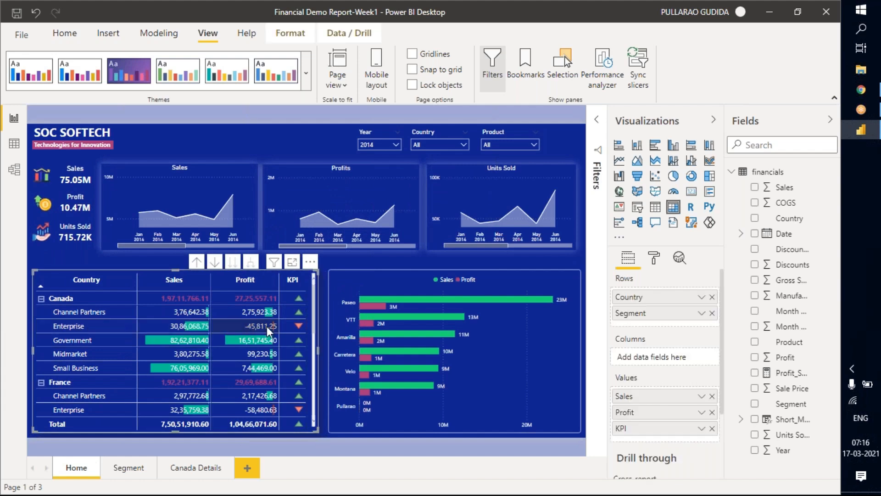
pyautogui.rightClick(79, 326)
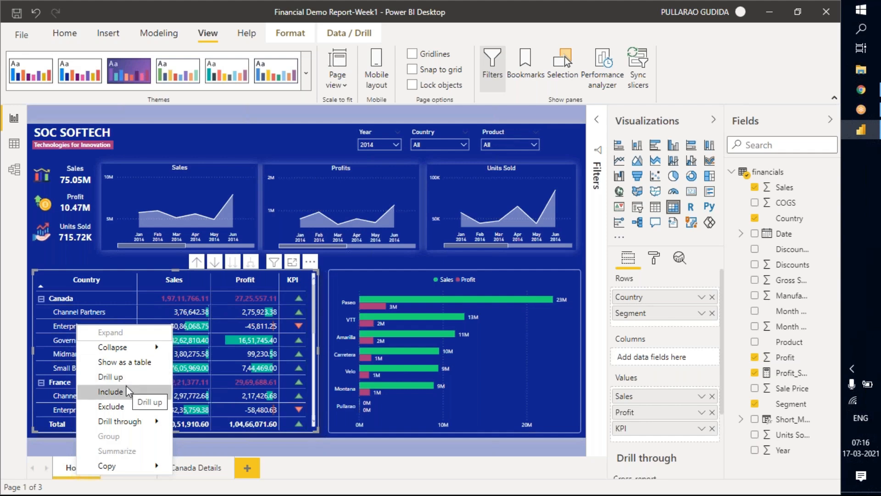
pyautogui.moveTo(133, 421)
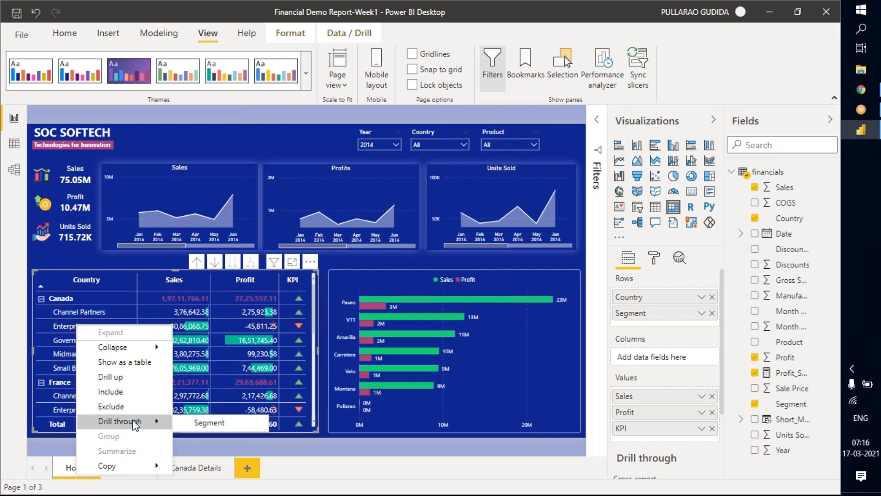
pyautogui.click(222, 424)
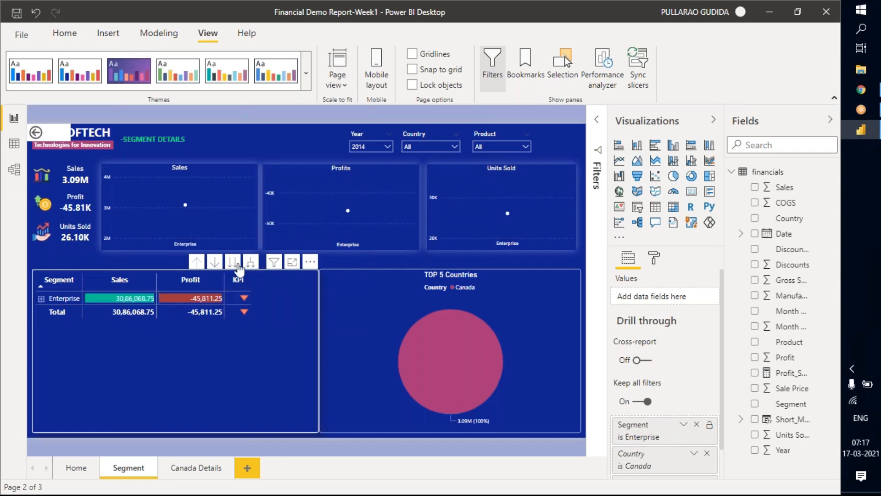
# Expand Enterprise into its products in the Segment page matrix and review the filters passed by the drill-through.
pyautogui.click(52, 317)
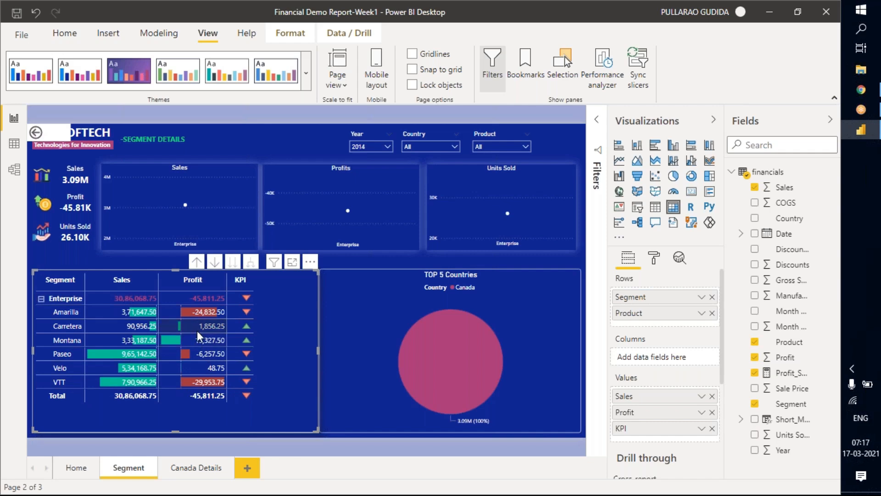
pyautogui.scroll(-3, 669, 359)
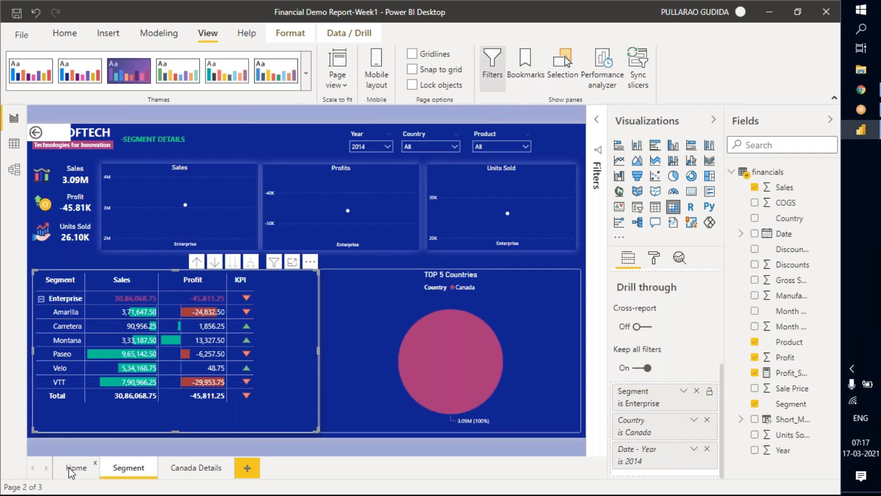
# Compare the Home page's Year slicer and Canada Enterprise row with the drill-through filters on the Segment page, ending on Home.
pyautogui.click(72, 469)
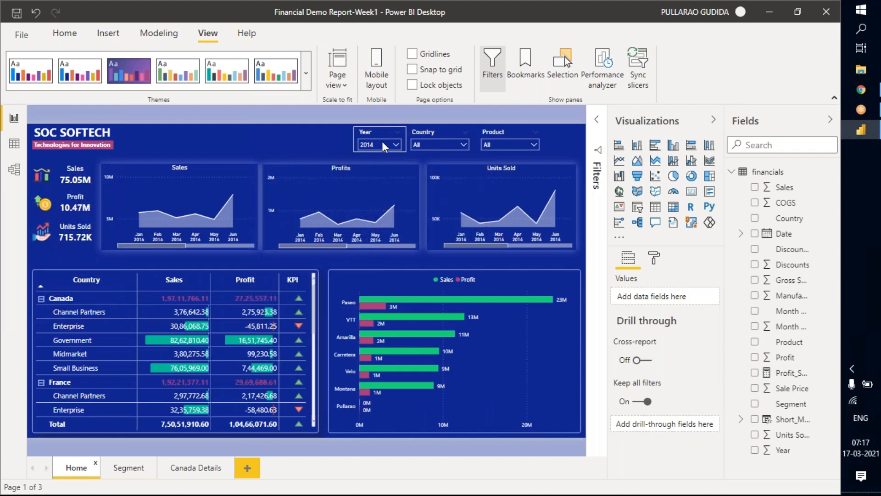
pyautogui.moveTo(381, 144)
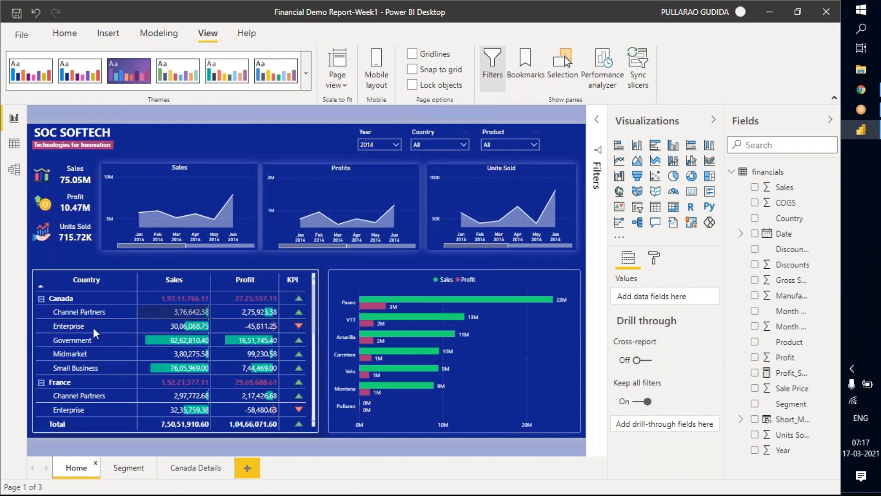
pyautogui.moveTo(57, 301)
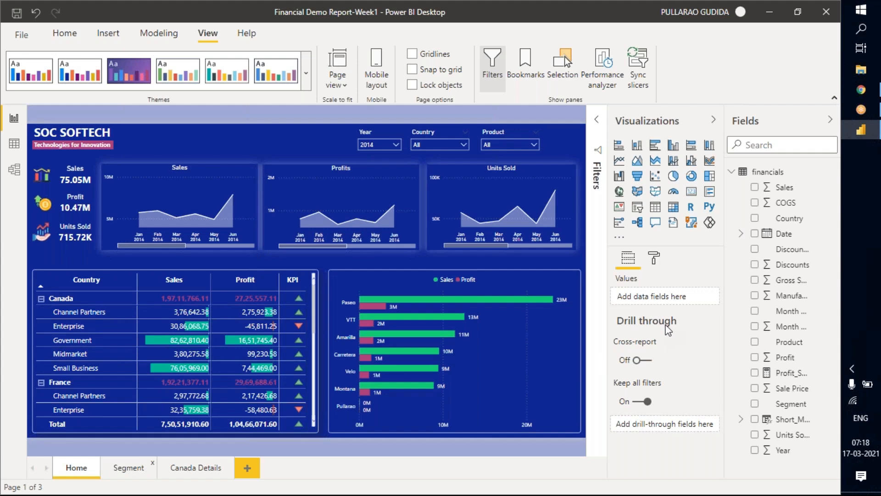
pyautogui.scroll(-1, 665, 432)
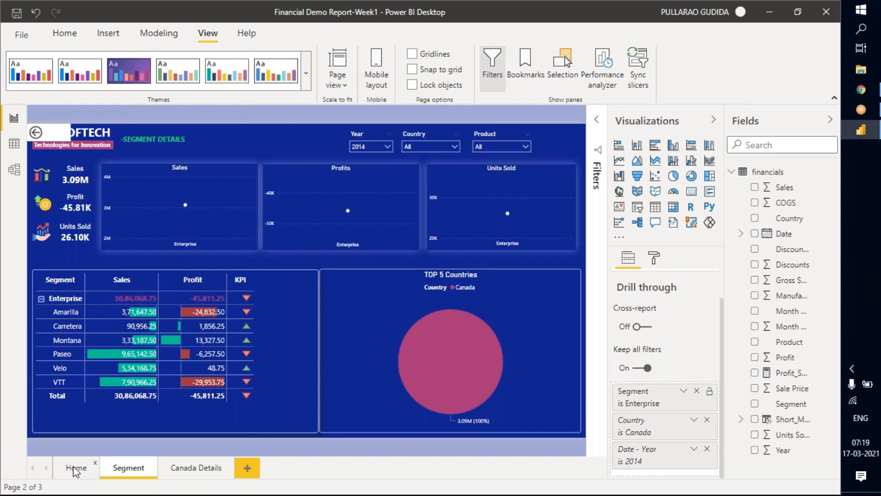
pyautogui.click(86, 466)
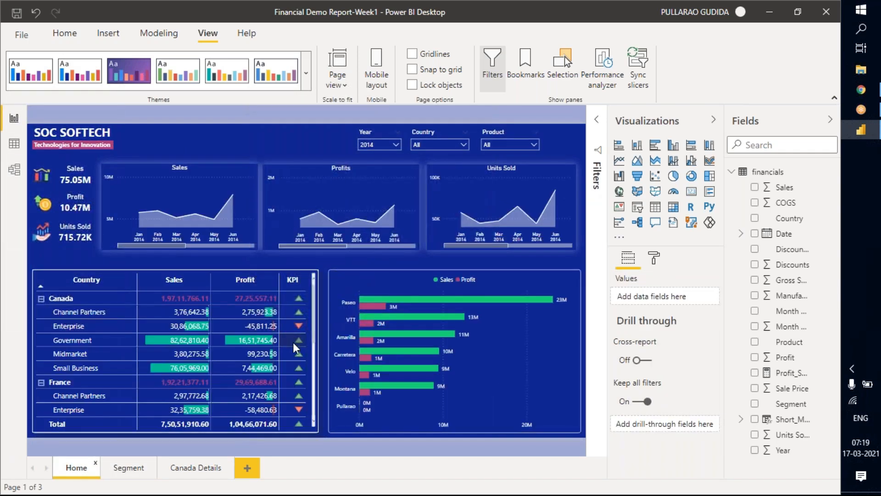
# Look through the Home page's Country matrix down to the United States of America segments.
pyautogui.scroll(-5, 292, 343)
pyautogui.scroll(5, 293, 340)
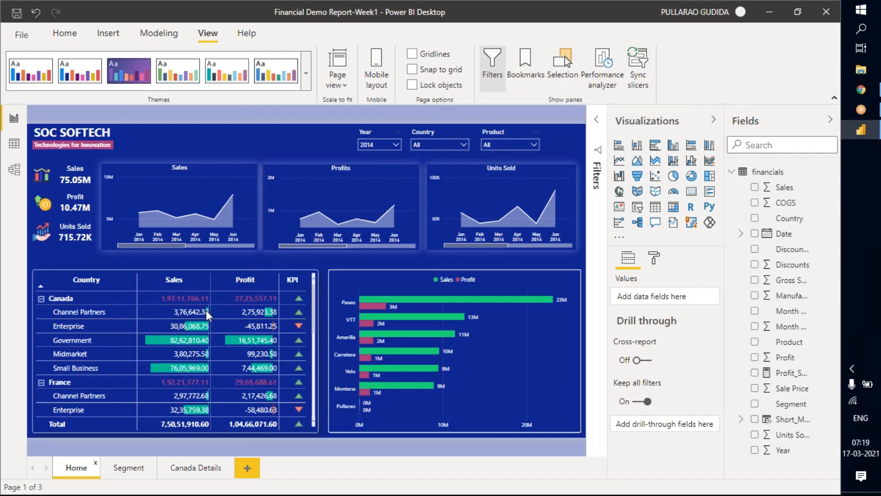
pyautogui.scroll(-5, 215, 359)
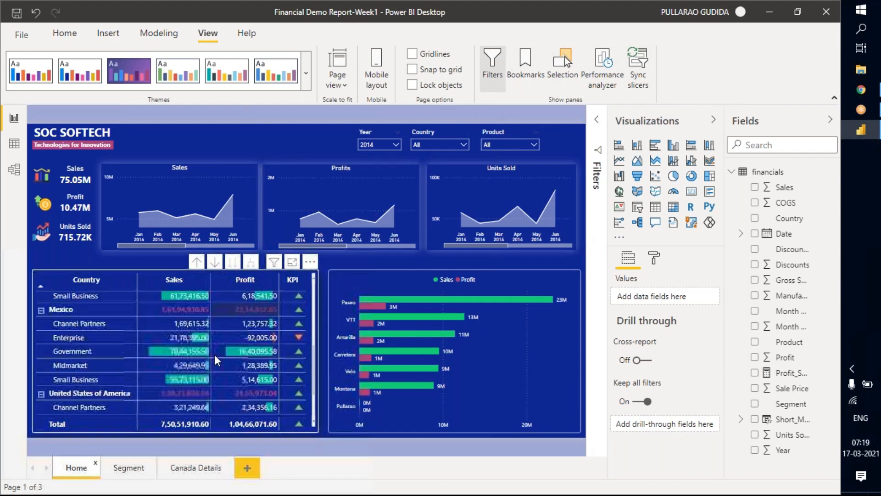
pyautogui.scroll(-5, 214, 360)
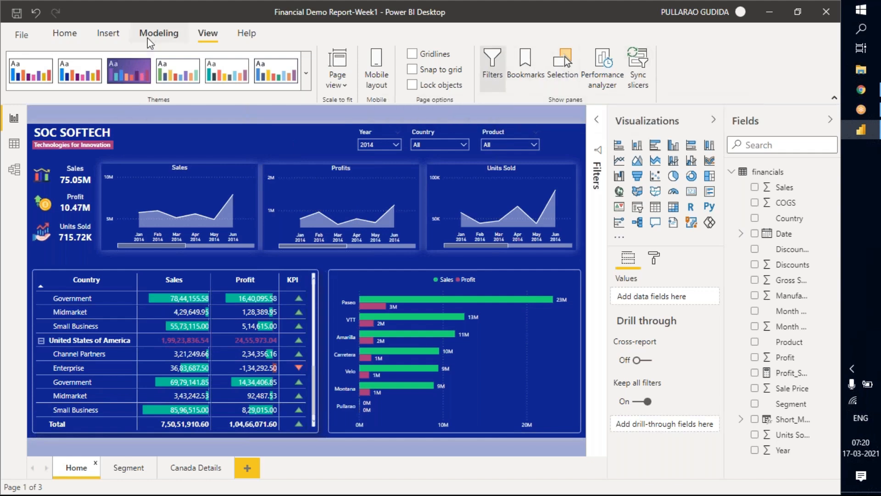
# Look over the button types that can be inserted into the report without adding one.
pyautogui.click(109, 35)
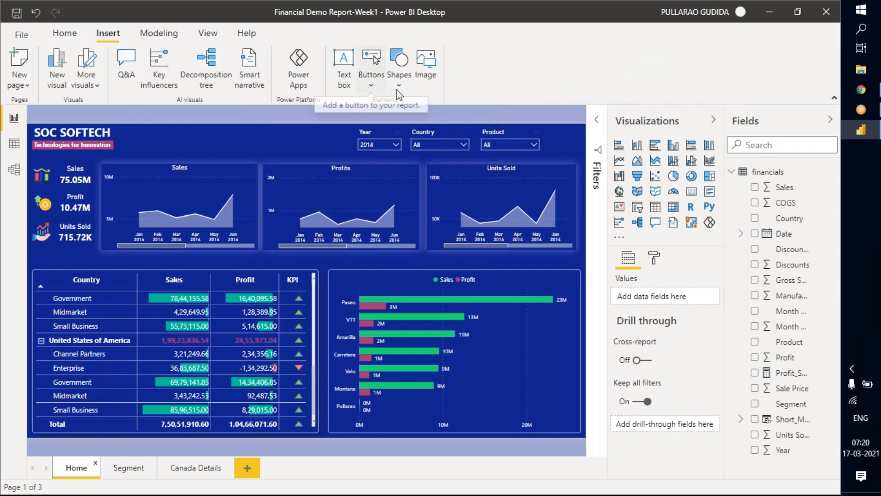
pyautogui.click(368, 91)
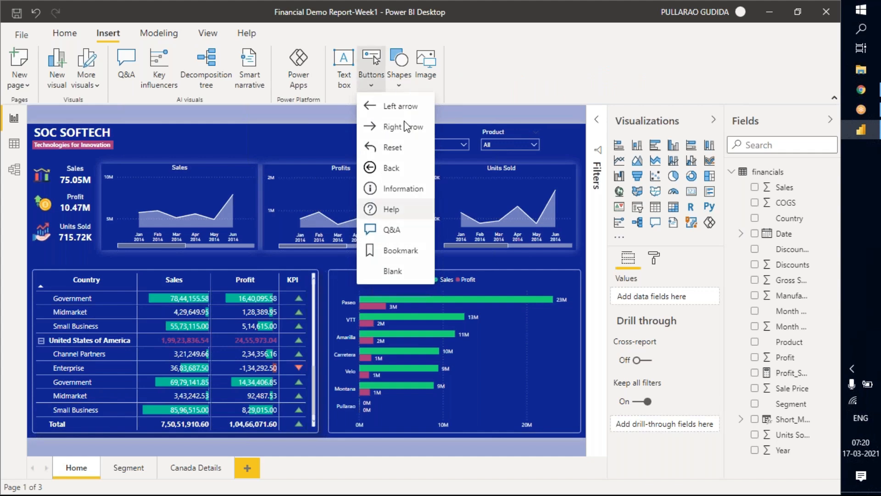
pyautogui.click(215, 33)
pyautogui.click(216, 34)
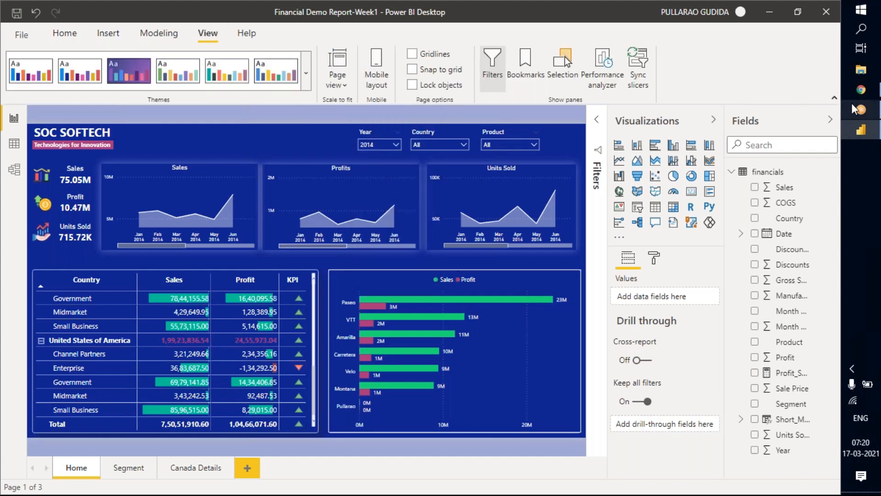
# Switch to the compact ribbon and return the Home page's Country matrix to its first rows.
pyautogui.click(833, 98)
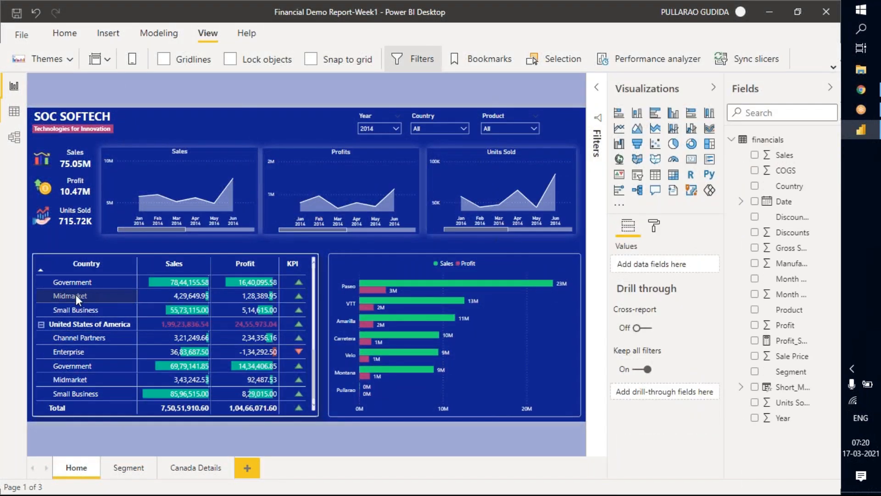
pyautogui.scroll(5, 97, 305)
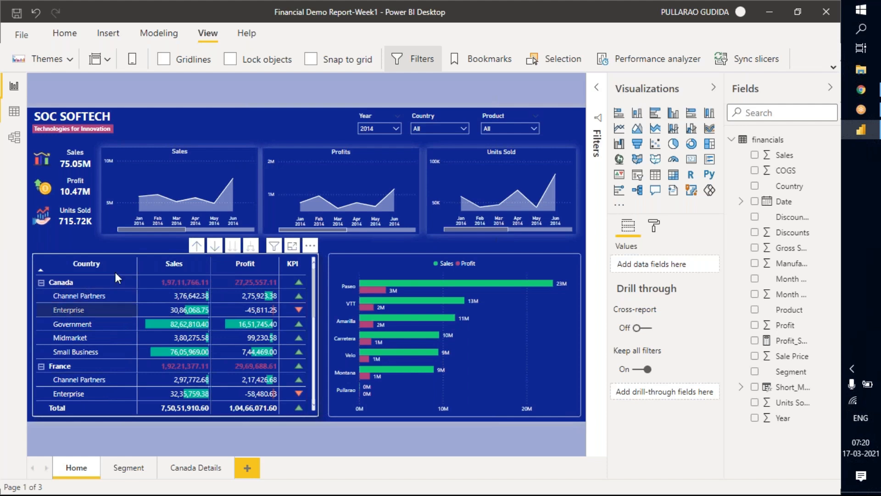
# Clear the Enterprise, Canada and 2014 drill-through filters on the Segment page, ending on the Home page.
pyautogui.click(129, 468)
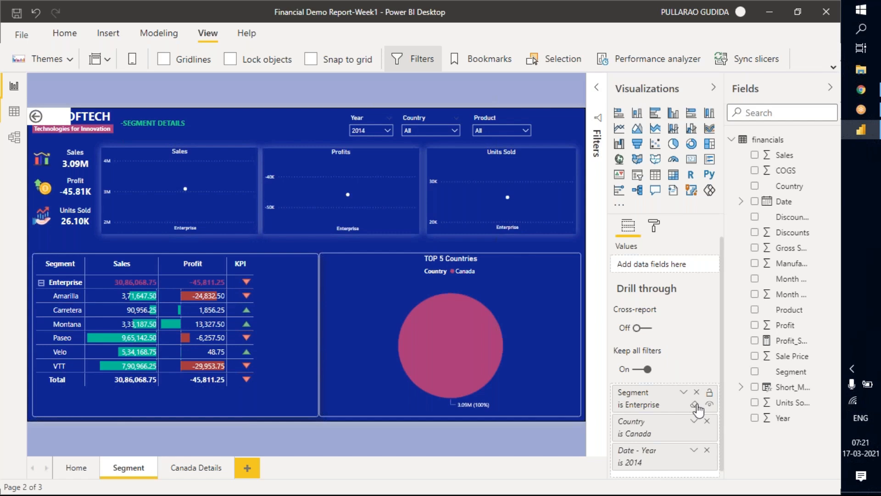
pyautogui.click(693, 405)
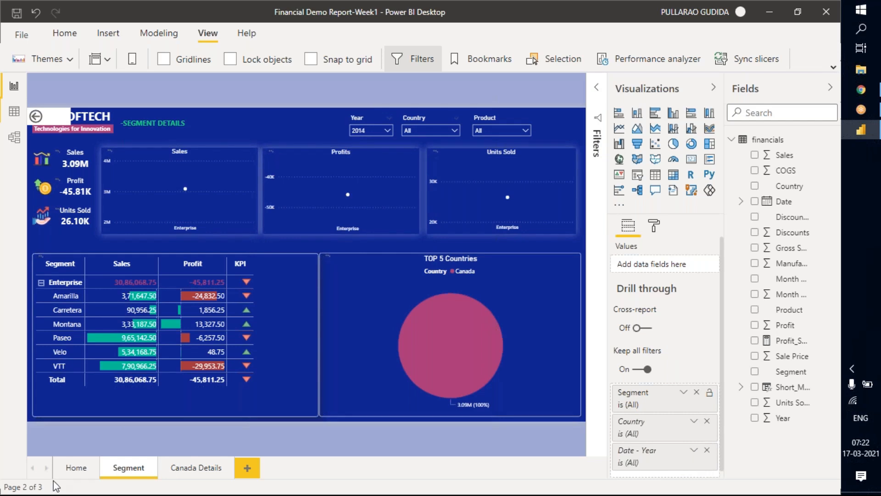
pyautogui.click(79, 471)
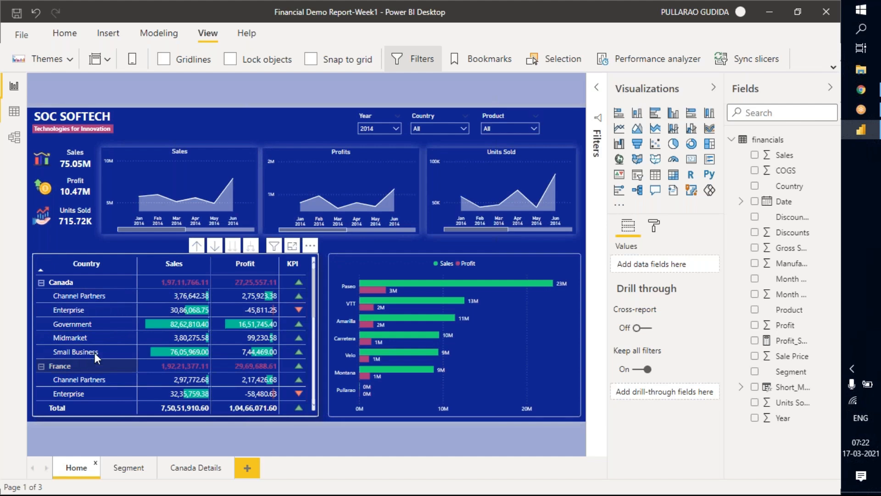
# Add a Country card to the Segment page and shrink it to a one-line strip between the page title and the slicers.
pyautogui.click(129, 467)
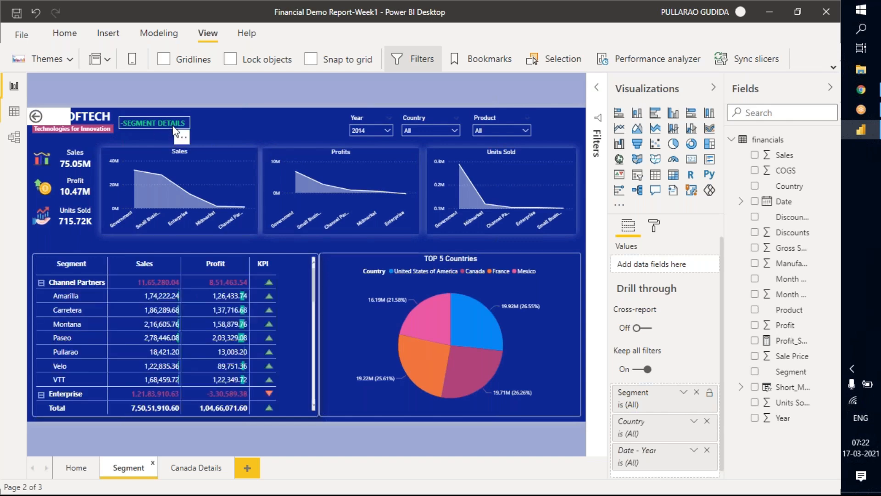
pyautogui.click(216, 129)
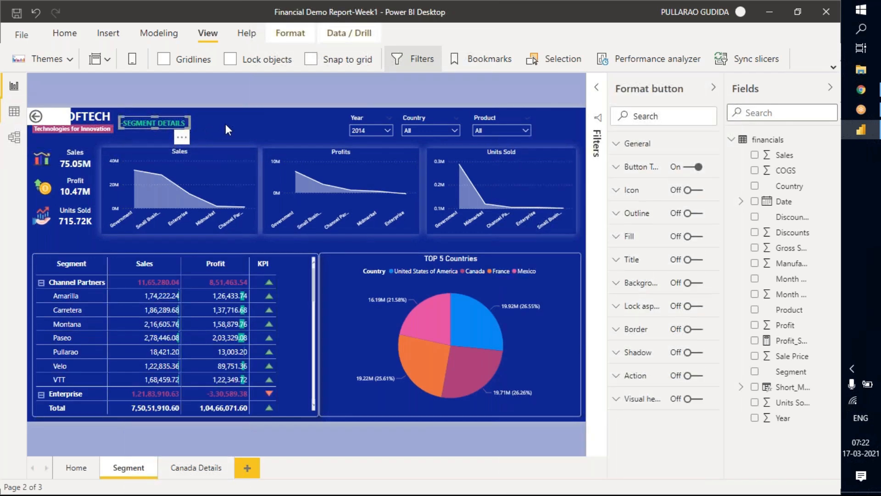
pyautogui.click(231, 131)
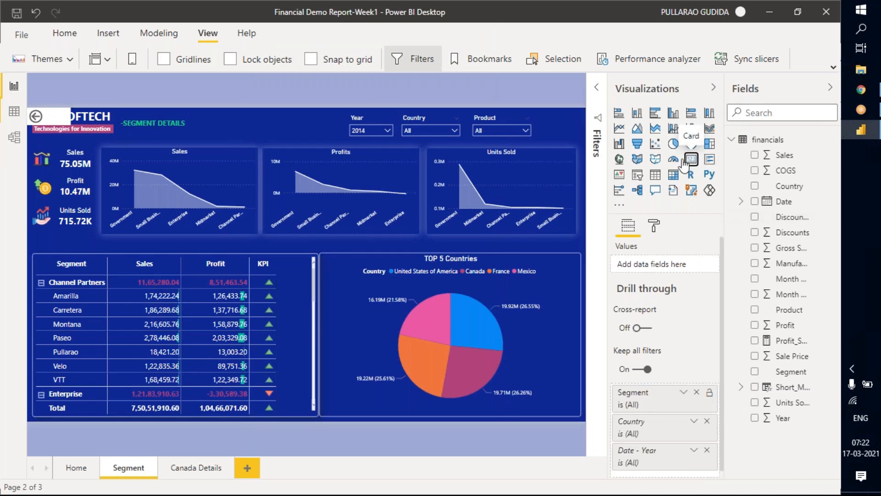
pyautogui.moveTo(683, 160); pyautogui.dragTo(125, 177)
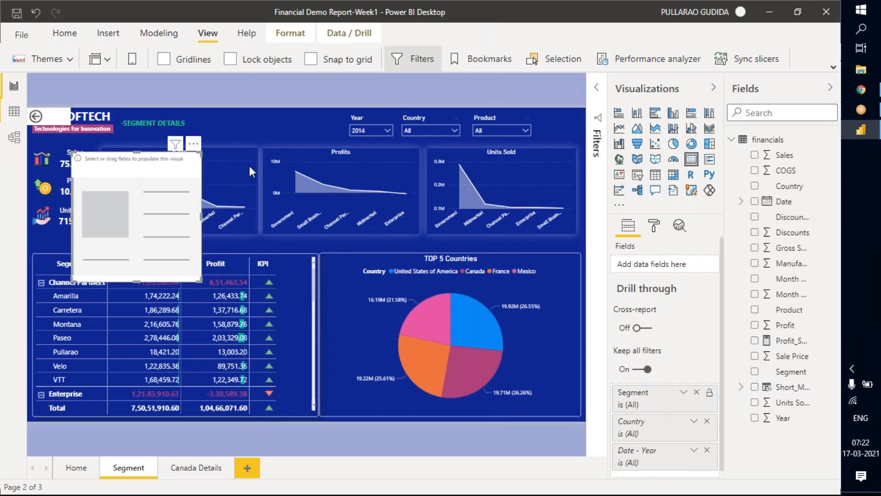
pyautogui.moveTo(163, 221); pyautogui.dragTo(279, 180)
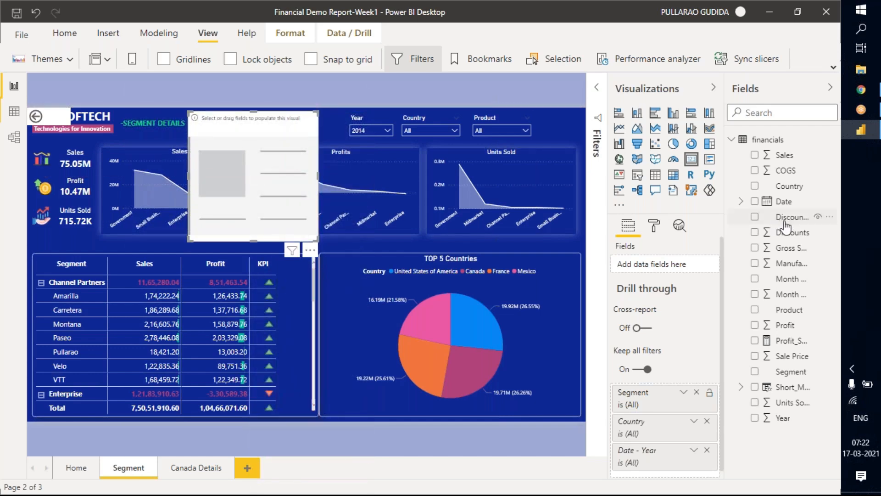
pyautogui.click(755, 185)
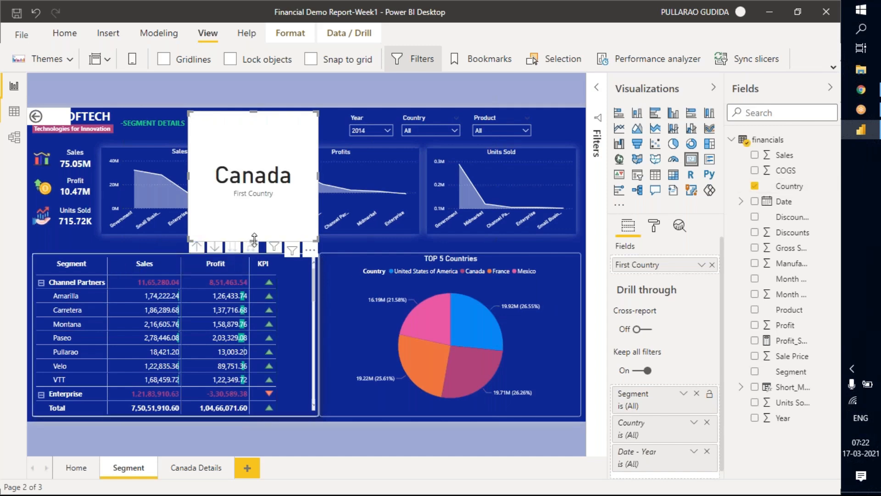
pyautogui.moveTo(254, 239); pyautogui.dragTo(266, 130)
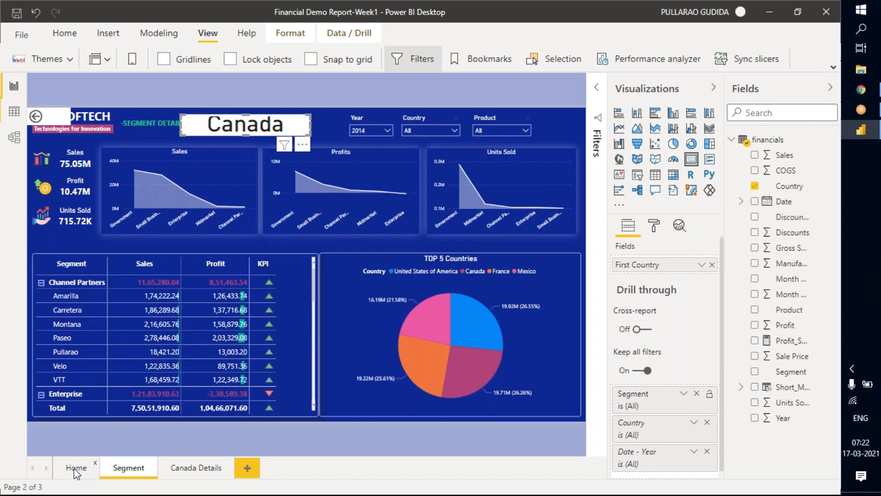
# Remove the Segment, Country and Date - Year drill-through fields from the Segment page.
pyautogui.click(76, 469)
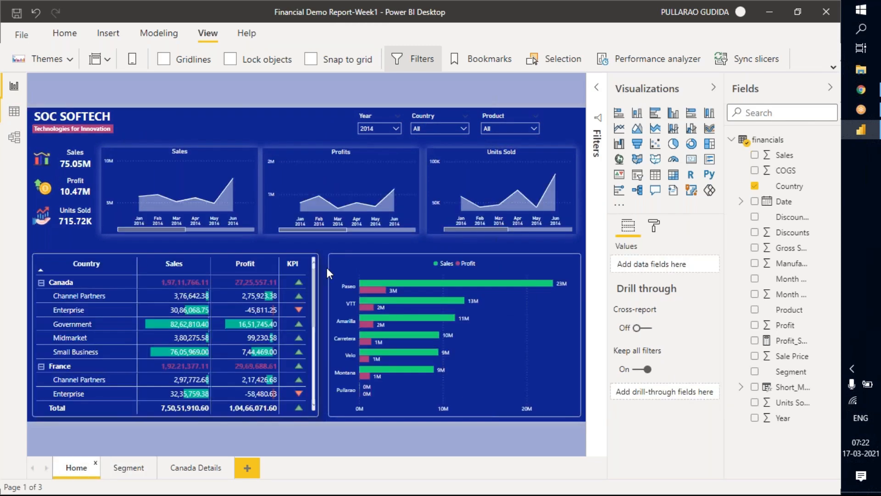
pyautogui.click(314, 265)
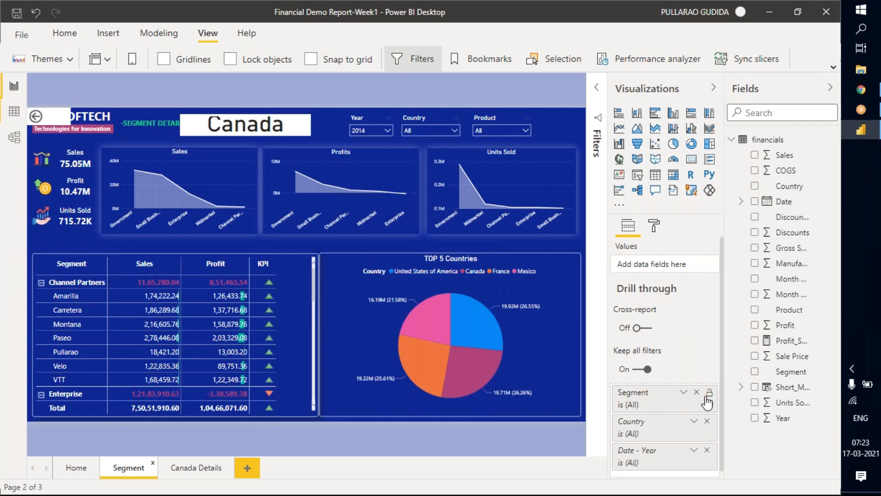
pyautogui.scroll(-1, 687, 366)
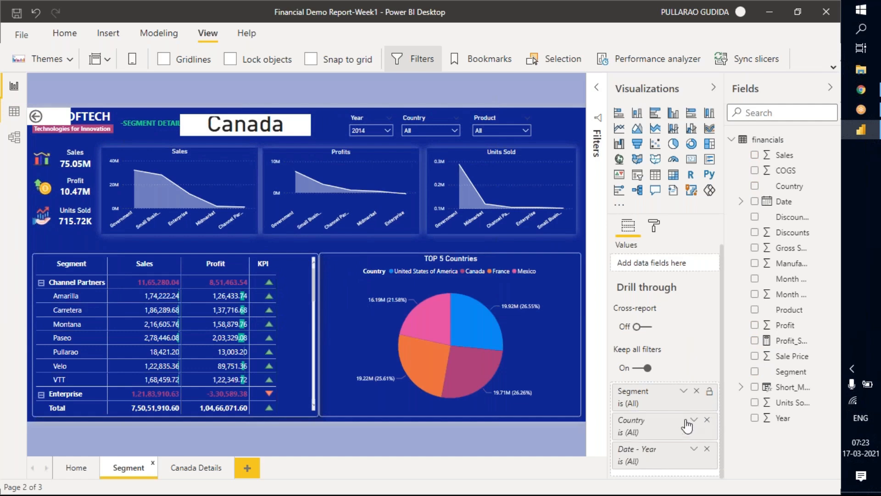
pyautogui.click(697, 391)
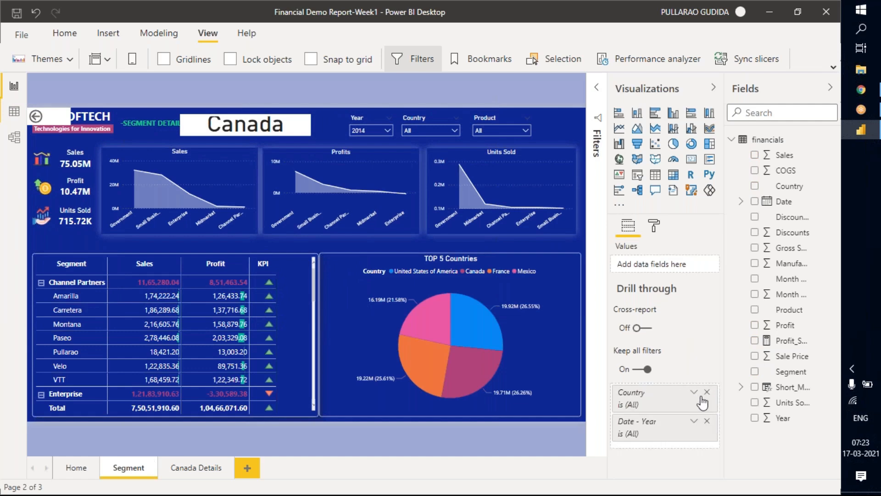
pyautogui.click(707, 393)
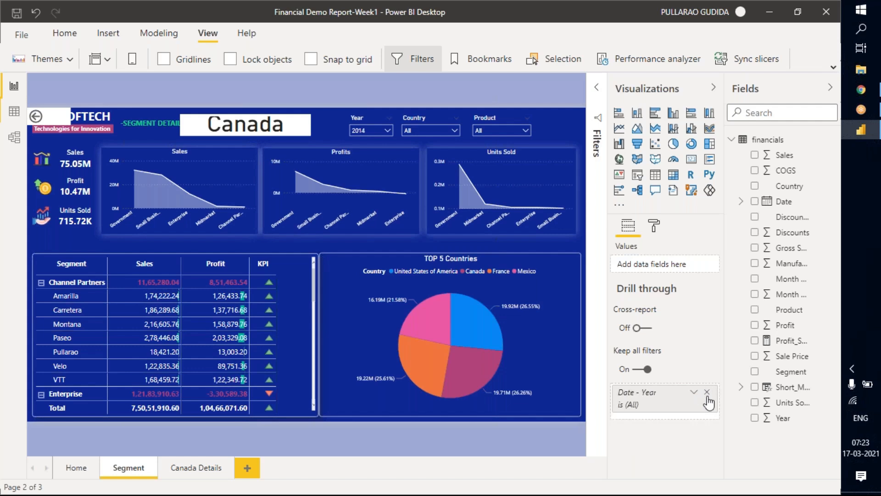
pyautogui.click(706, 393)
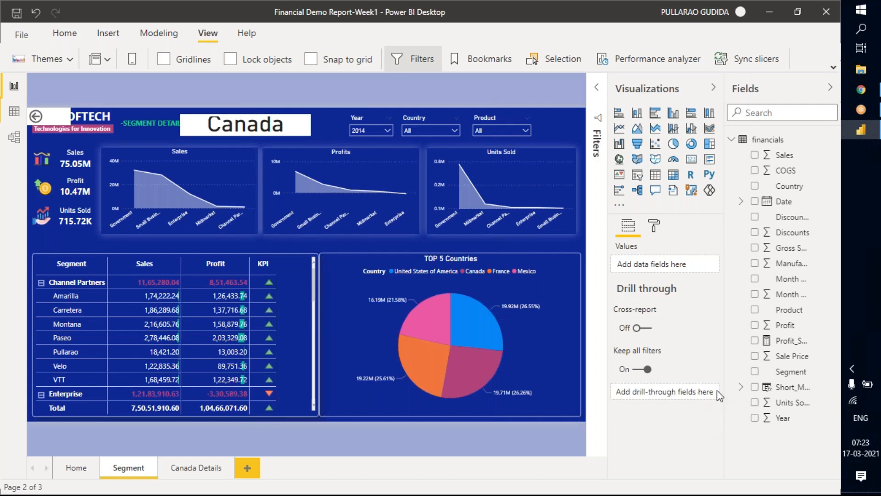
# Add Country as the Segment page's drill-through field, used as category, and collapse its filter card.
pyautogui.moveTo(787, 186); pyautogui.dragTo(673, 406)
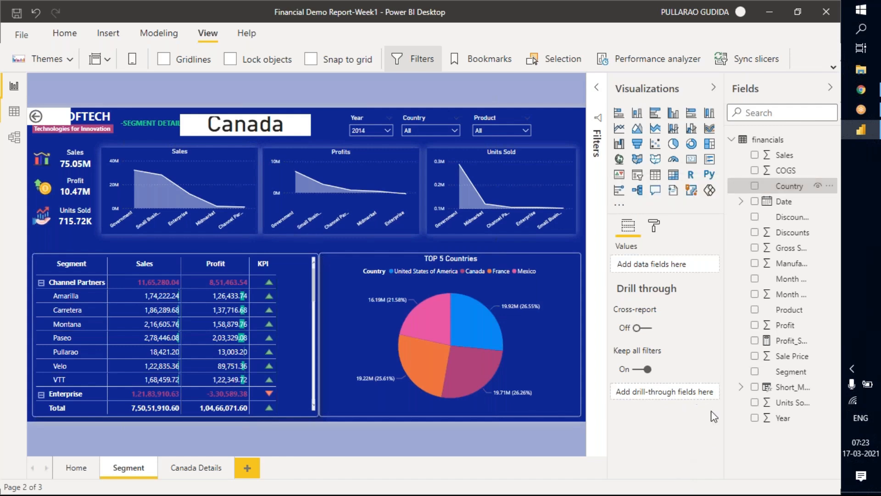
pyautogui.click(756, 185)
pyautogui.moveTo(788, 186); pyautogui.dragTo(654, 369)
pyautogui.moveTo(782, 187); pyautogui.dragTo(657, 396)
pyautogui.scroll(-2, 685, 414)
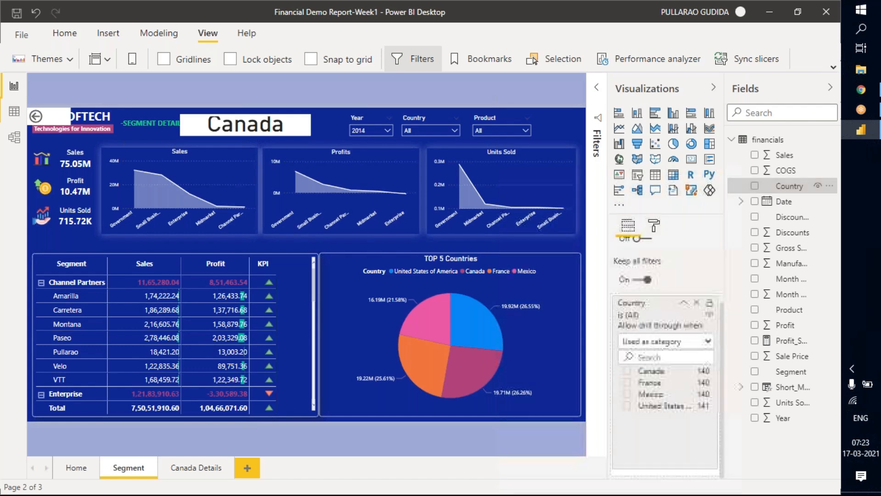
pyautogui.click(684, 304)
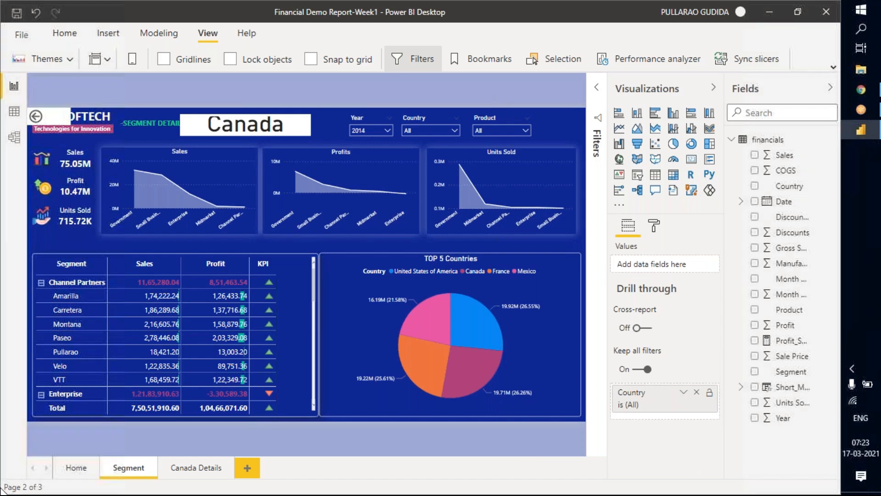
# Remove Segment from the rows of the Home page's Country matrix and drill through from Mexico to the Segment page.
pyautogui.click(77, 468)
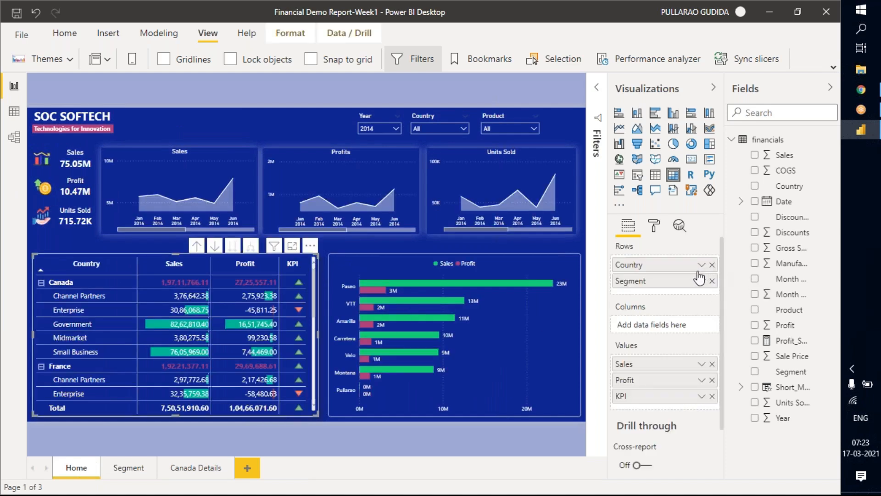
pyautogui.click(712, 283)
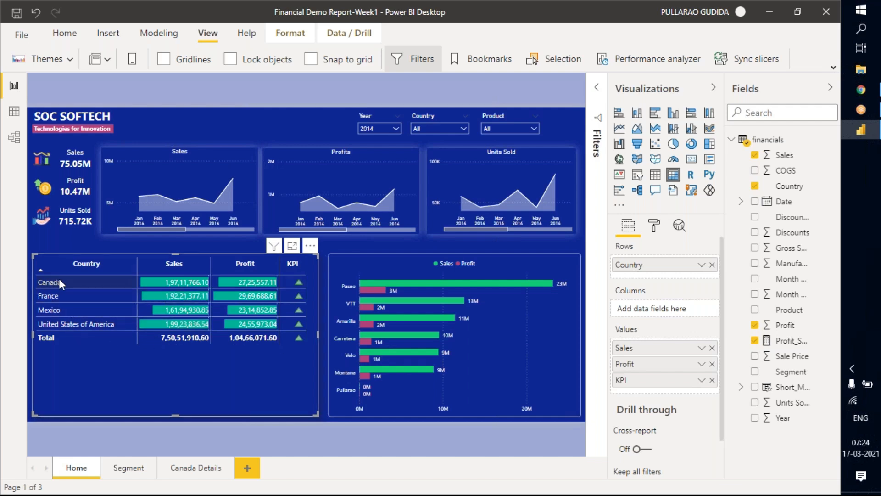
pyautogui.rightClick(77, 312)
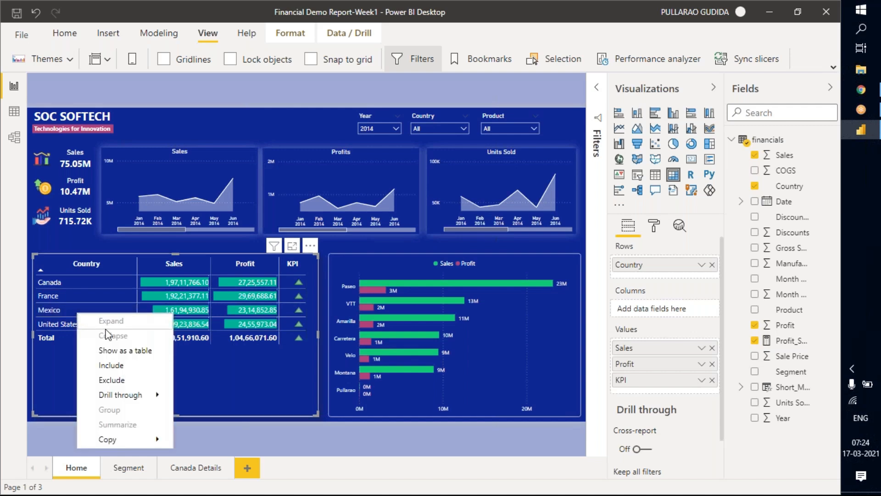
pyautogui.moveTo(127, 399)
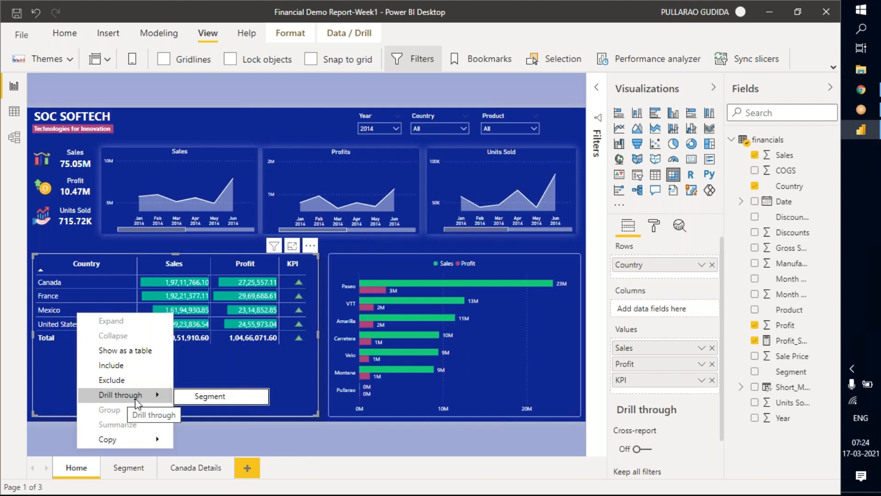
pyautogui.click(216, 401)
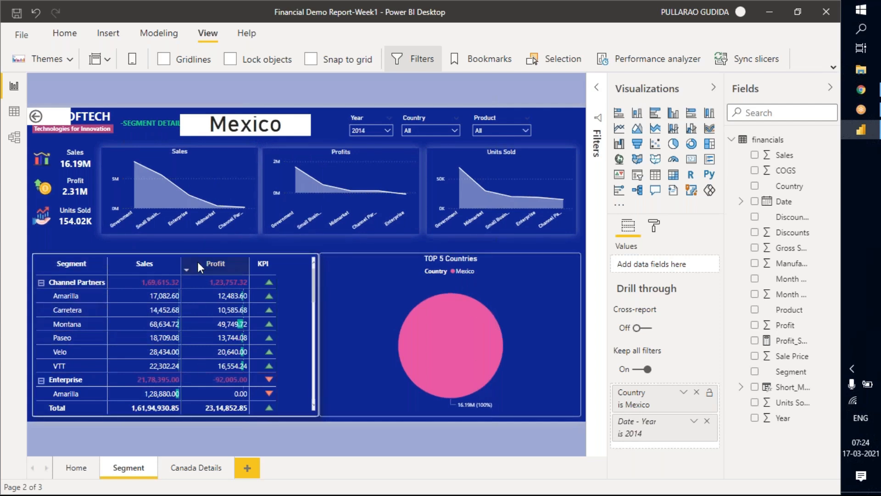
# Drill the Segment page's matrix up to the segment level and expand it again to show the products.
pyautogui.moveTo(196, 283)
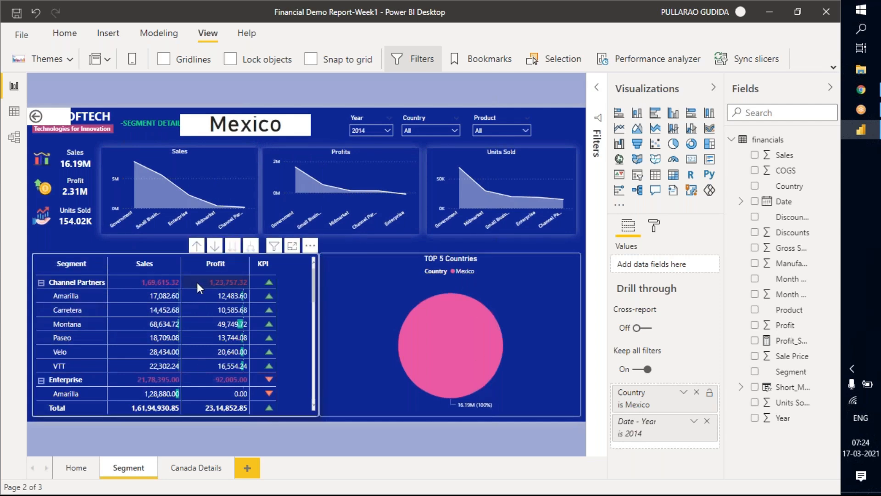
pyautogui.click(196, 247)
pyautogui.click(208, 327)
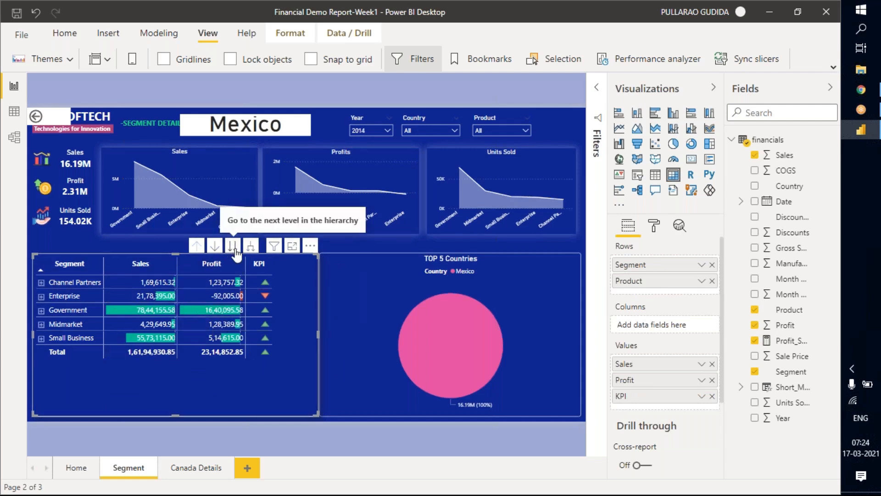
pyautogui.click(251, 247)
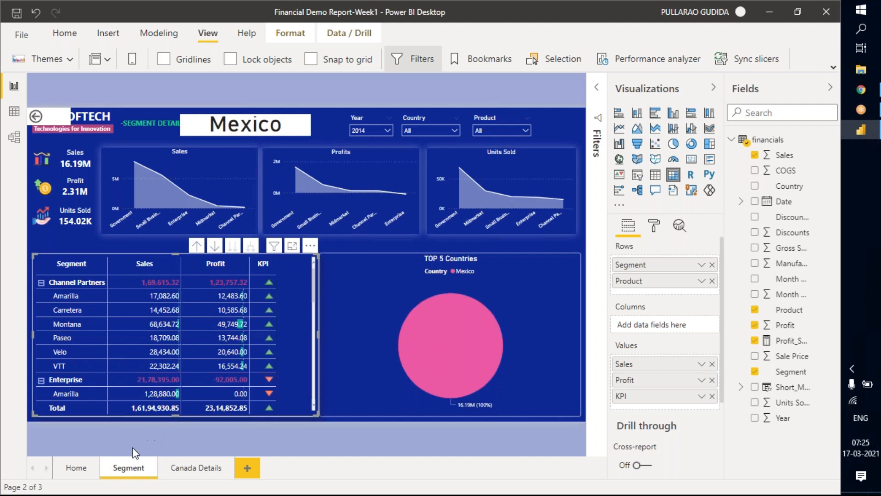
# Hide the Segment page from report viewers.
pyautogui.rightClick(129, 465)
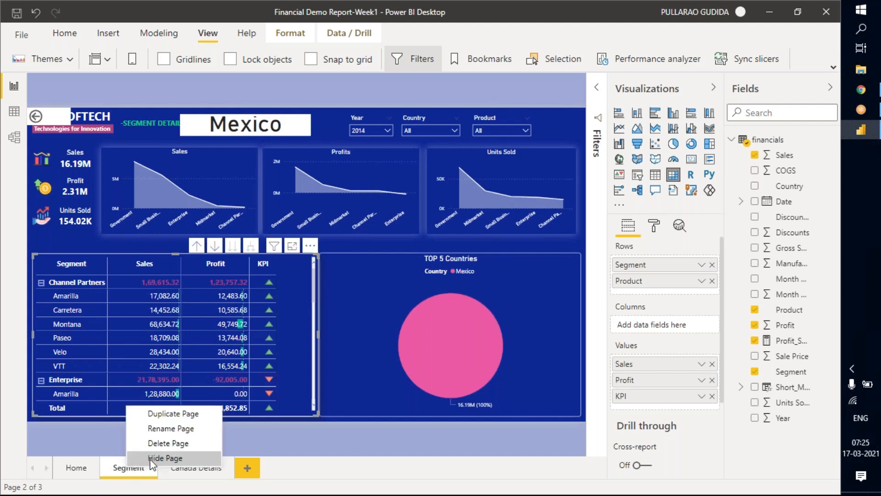
pyautogui.click(113, 476)
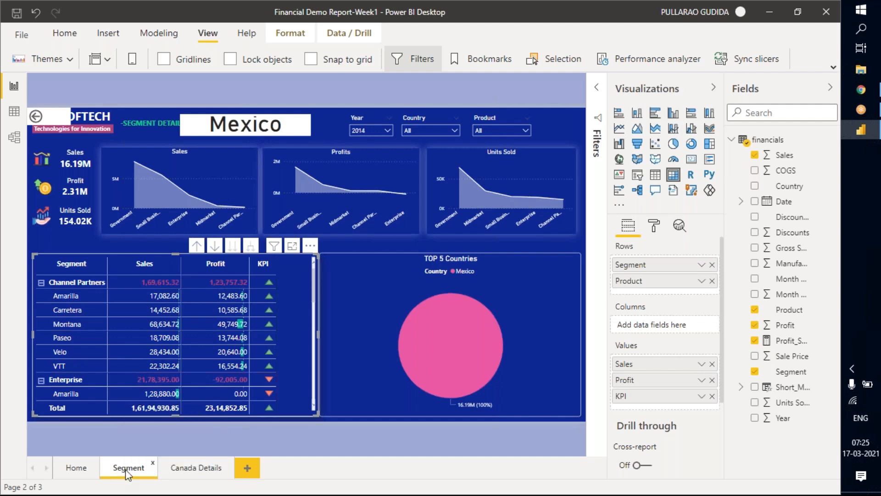
pyautogui.click(116, 437)
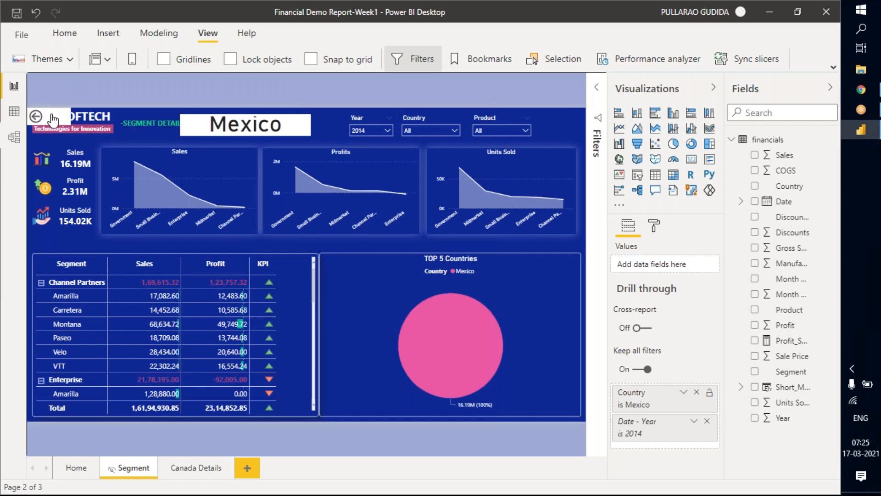
# Move the back button to the upper-right corner of the Segment page so the company title is uncovered.
pyautogui.moveTo(552, 127)
pyautogui.mouseDown()
pyautogui.moveTo(575, 125)
pyautogui.moveTo(563, 117)
pyautogui.mouseUp()
pyautogui.click(567, 118)
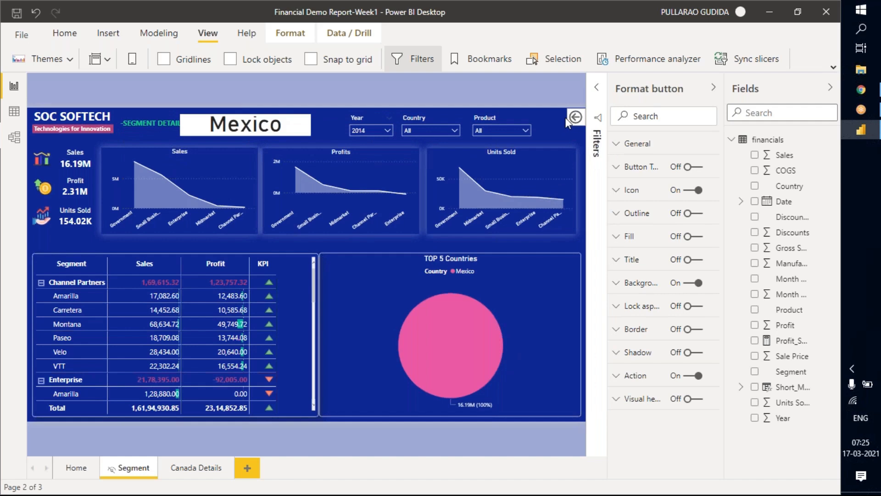
pyautogui.click(525, 242)
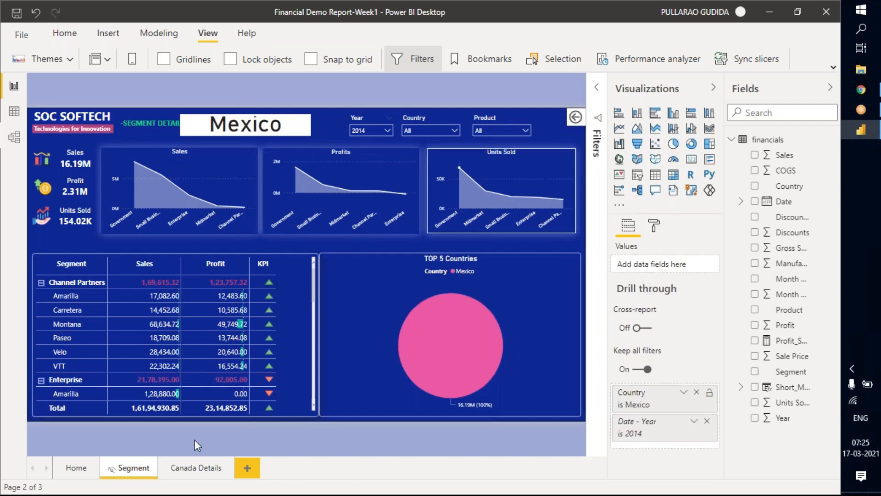
# Turn on cross-report drill-through for the Home page.
pyautogui.click(74, 471)
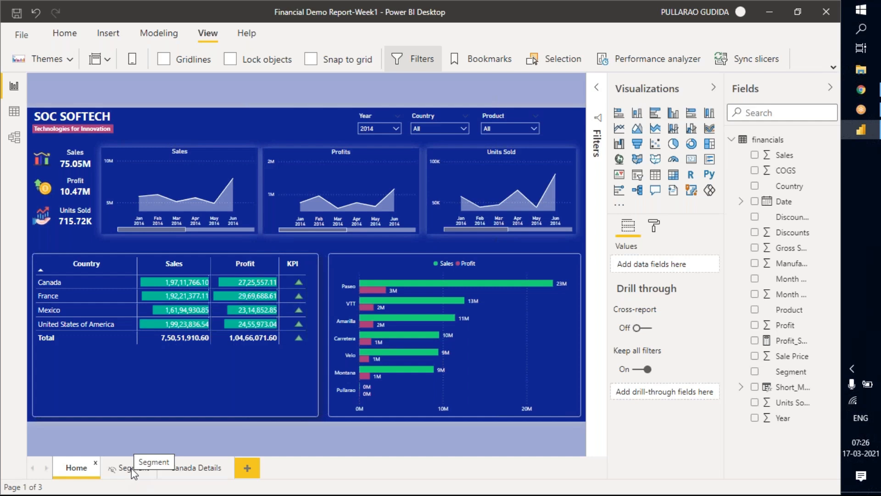
pyautogui.click(643, 329)
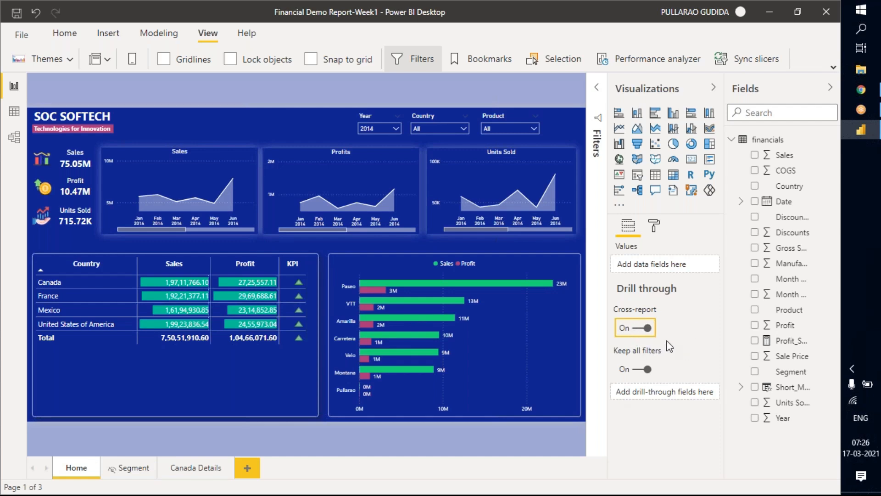
pyautogui.click(129, 466)
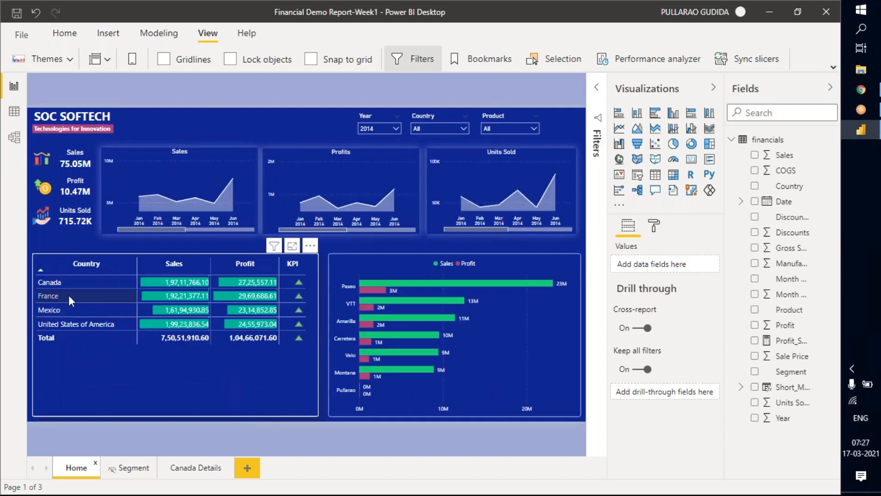
# Check which drill-through targets are available for France in the Home page matrix.
pyautogui.rightClick(68, 293)
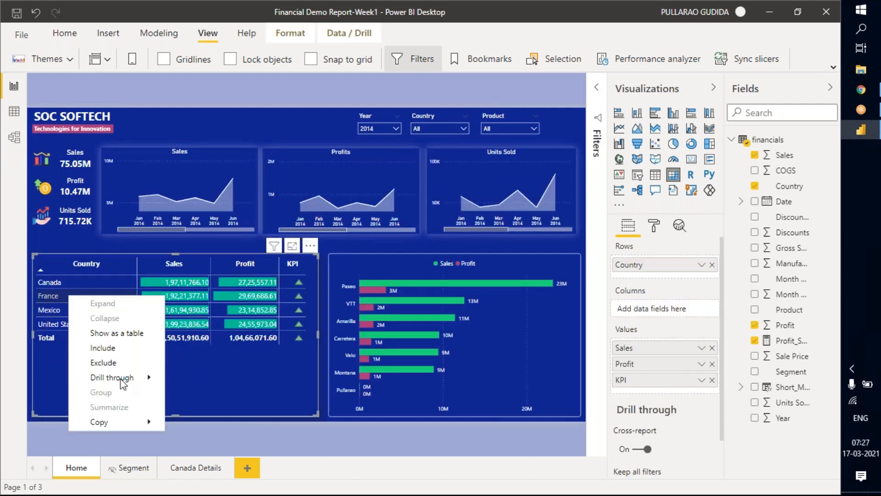
pyautogui.moveTo(126, 377)
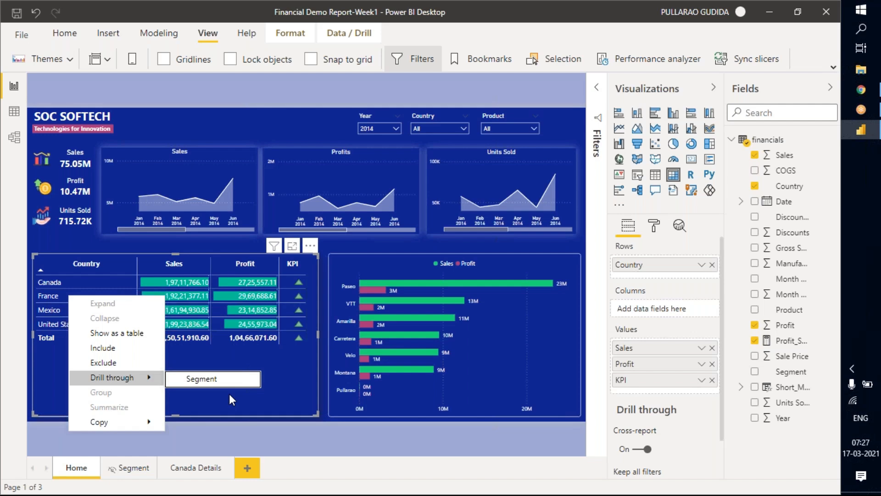
pyautogui.click(326, 245)
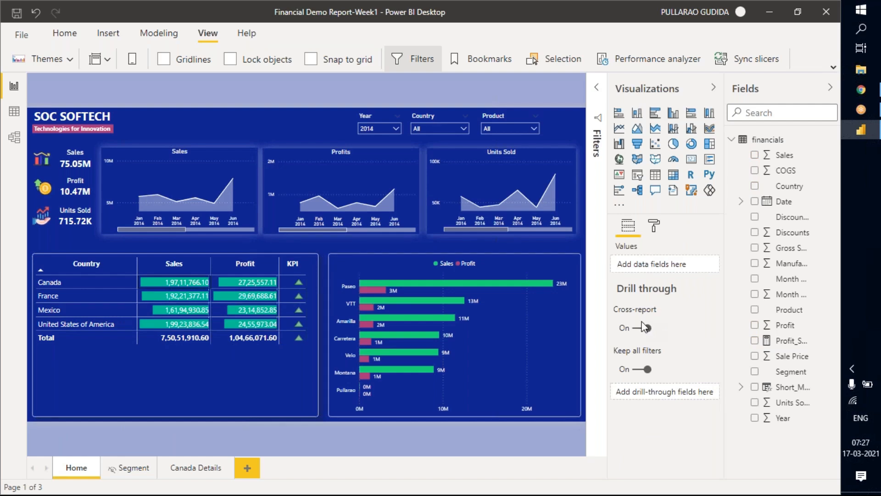
# Turn off cross-report drill-through for the Home page and show the full ribbon.
pyautogui.click(662, 328)
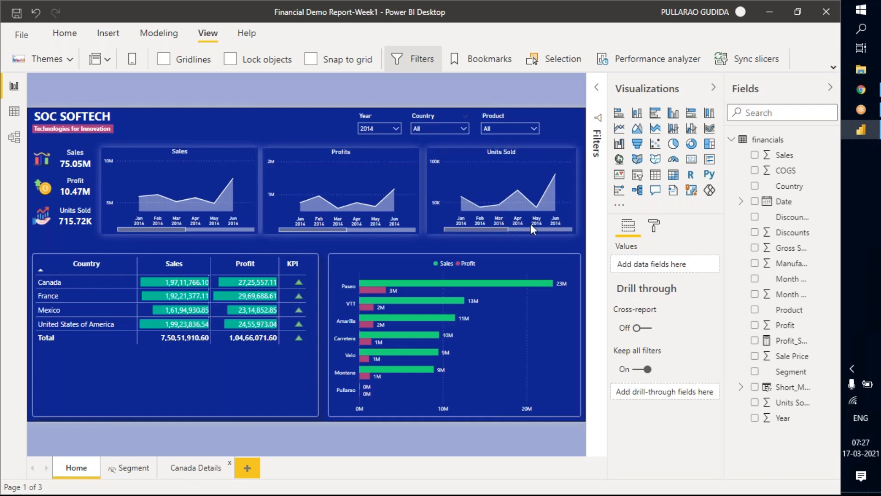
pyautogui.click(834, 69)
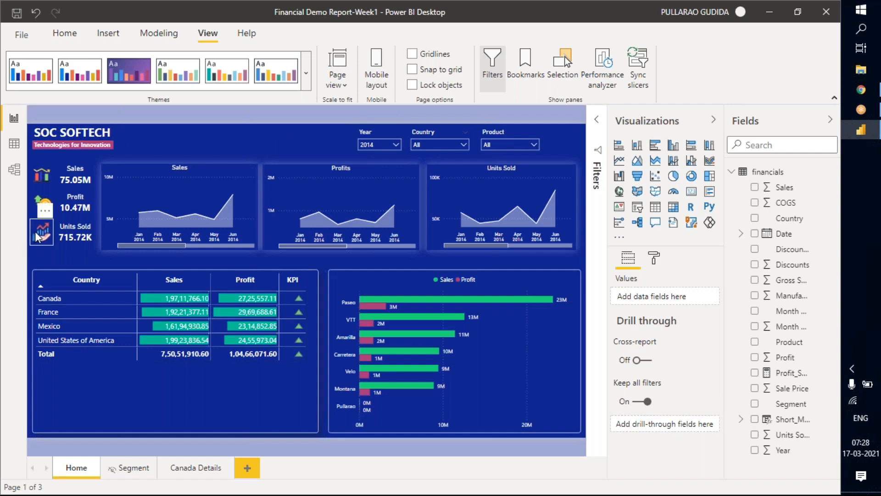
pyautogui.click(642, 360)
pyautogui.click(647, 361)
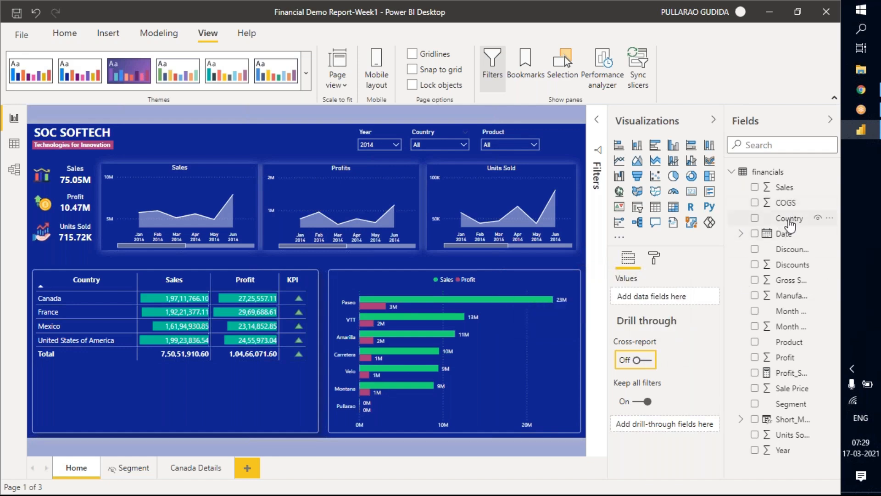
pyautogui.click(712, 350)
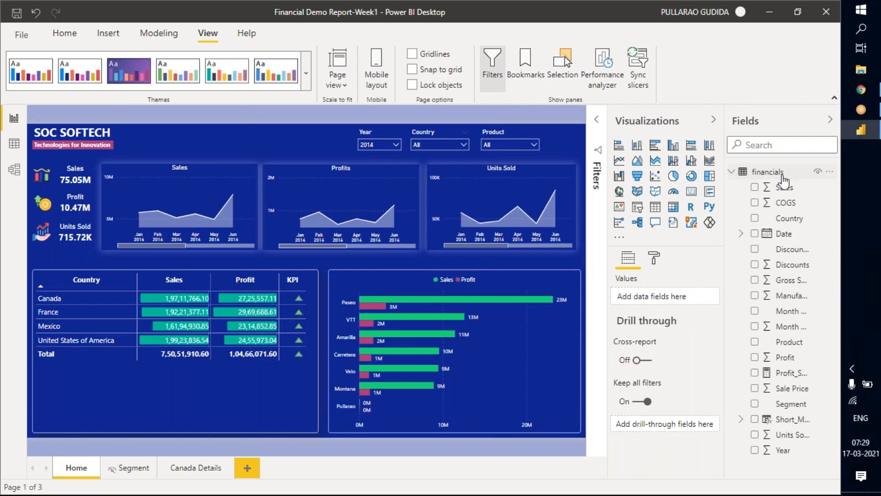
pyautogui.moveTo(734, 177)
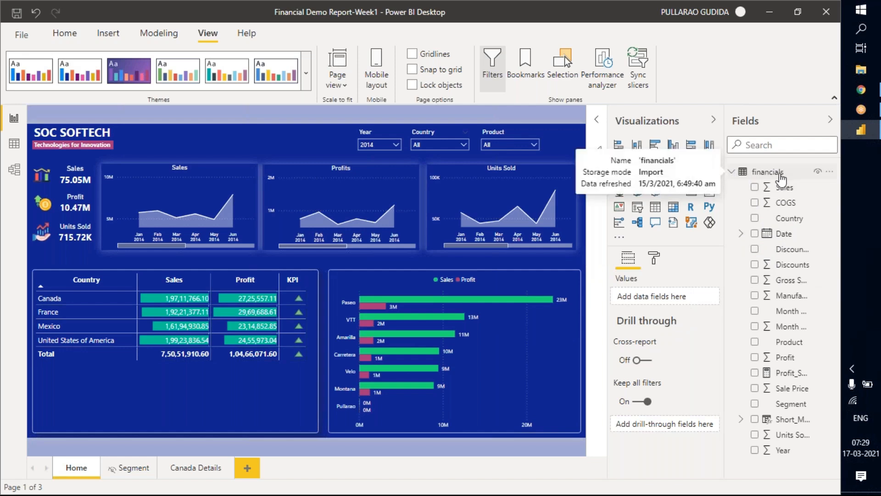
pyautogui.click(733, 174)
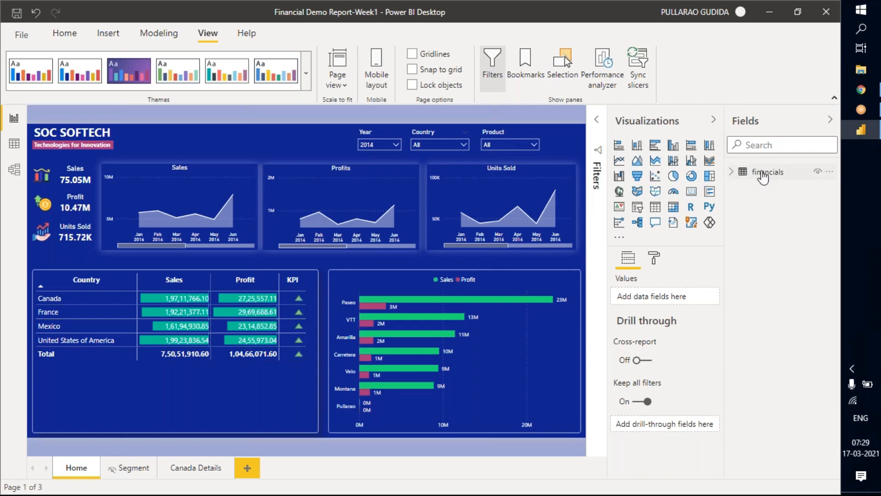
pyautogui.click(738, 181)
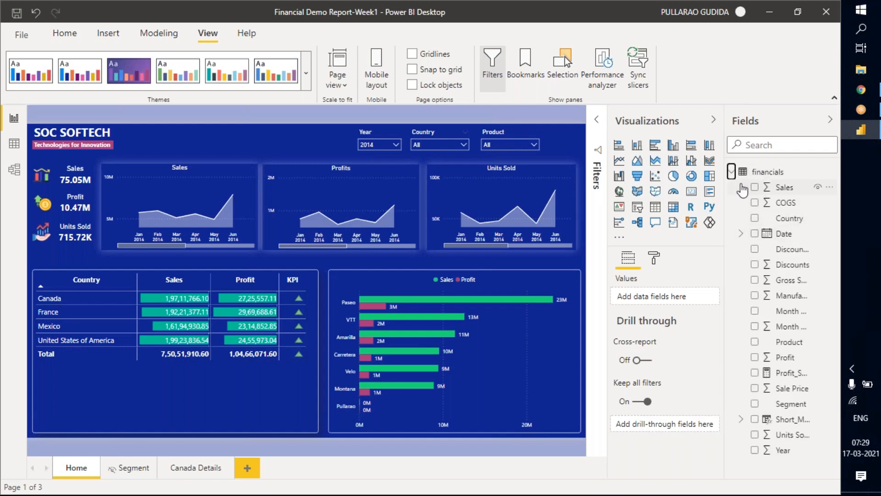
pyautogui.click(731, 173)
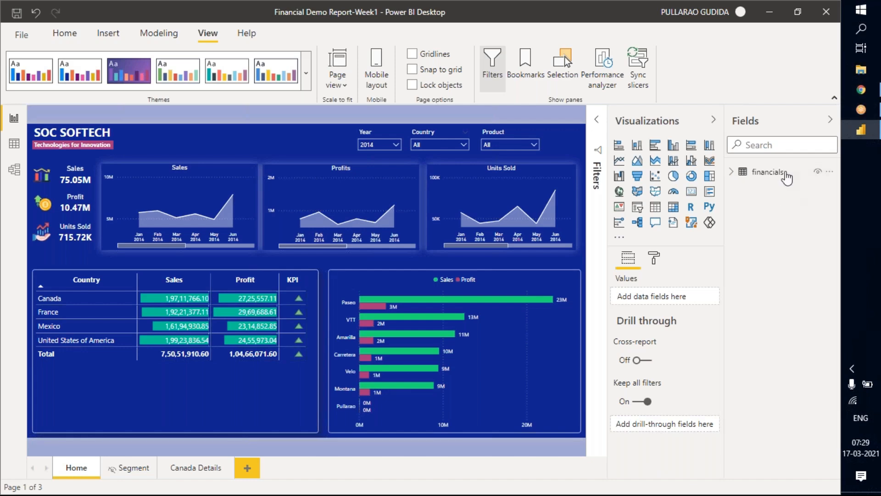
pyautogui.moveTo(775, 180)
pyautogui.click(779, 177)
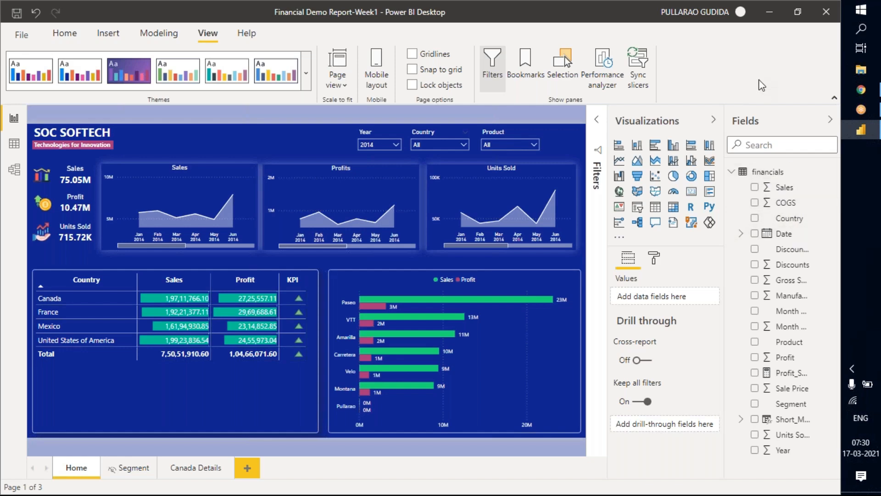
# Collapse the Visualizations and Fields panes and show the Bookmarks pane on the Home page.
pyautogui.click(662, 121)
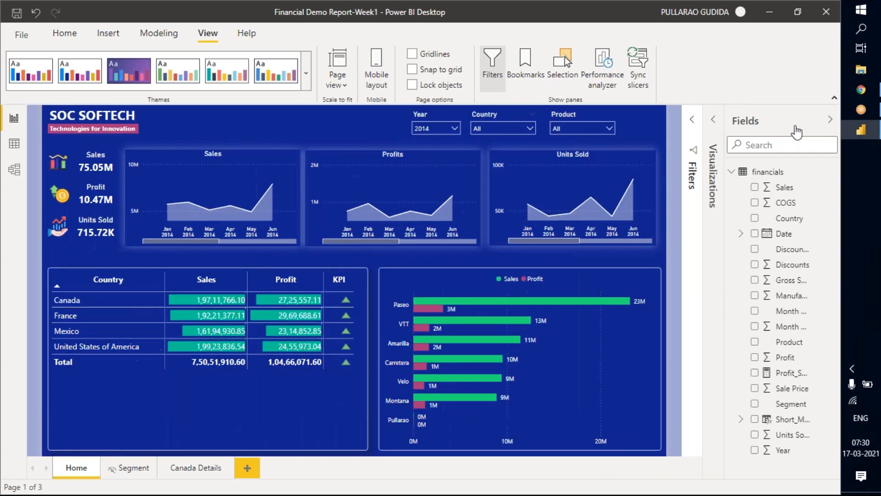
pyautogui.click(795, 128)
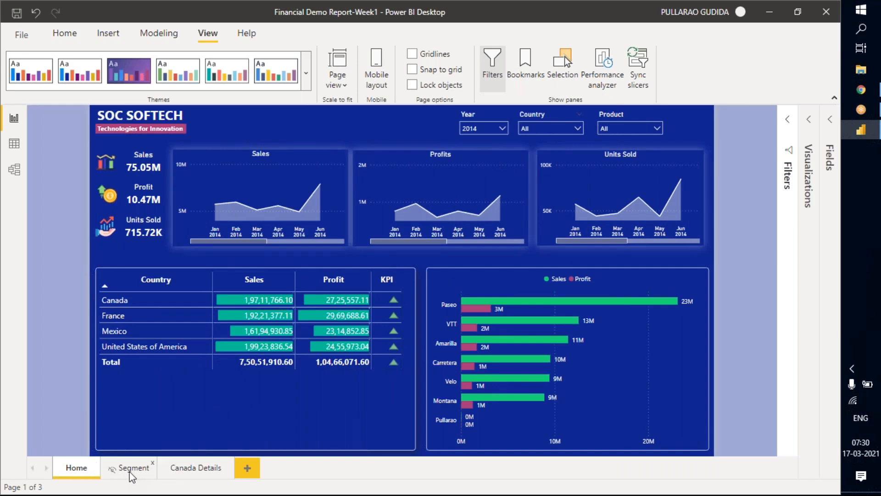
pyautogui.click(203, 468)
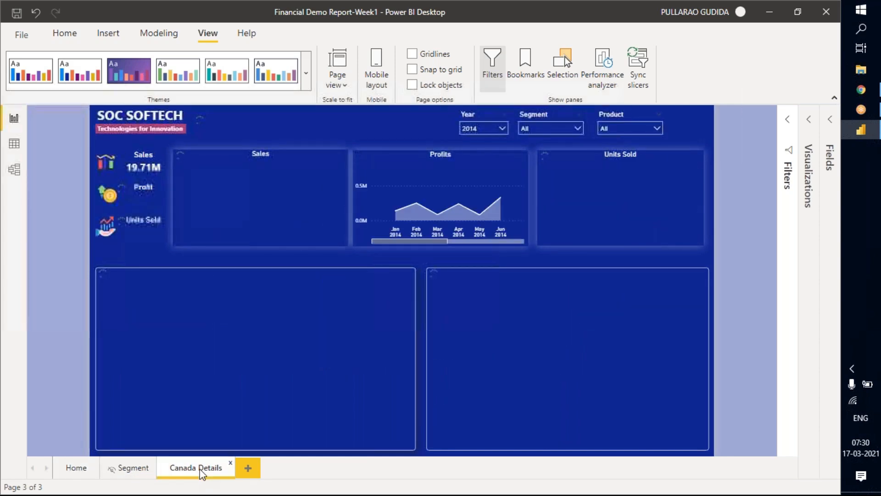
pyautogui.click(76, 470)
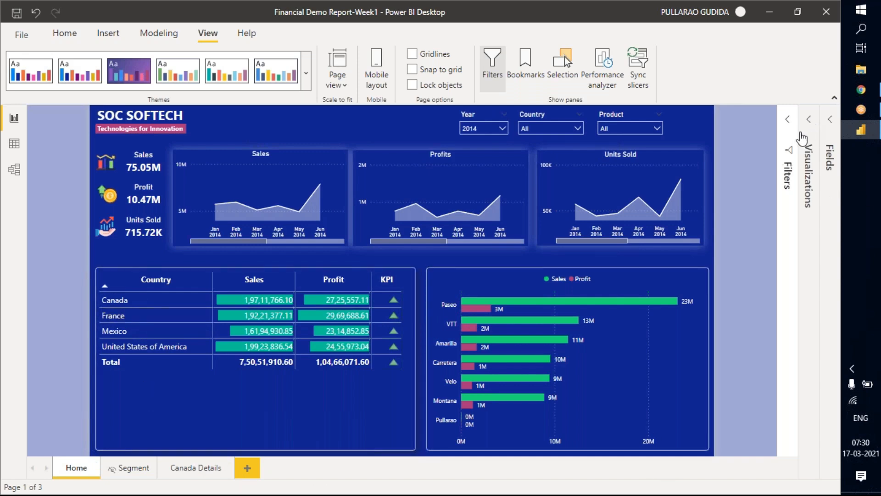
pyautogui.click(797, 202)
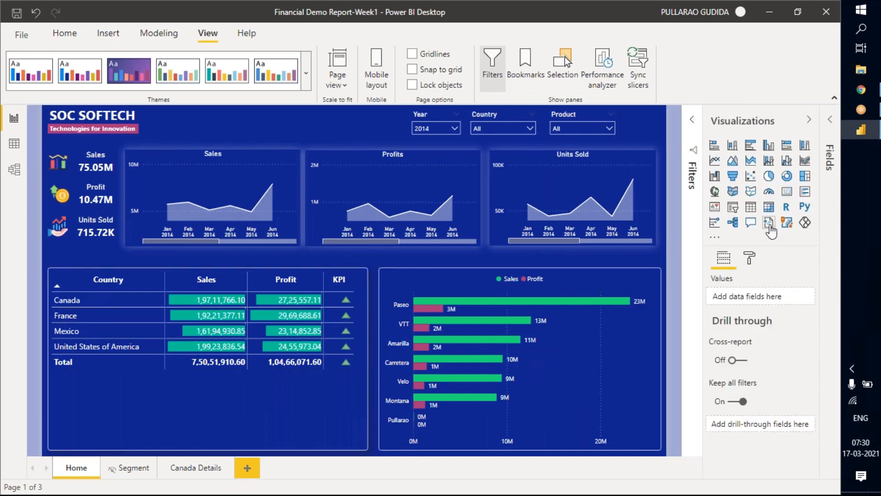
pyautogui.click(773, 125)
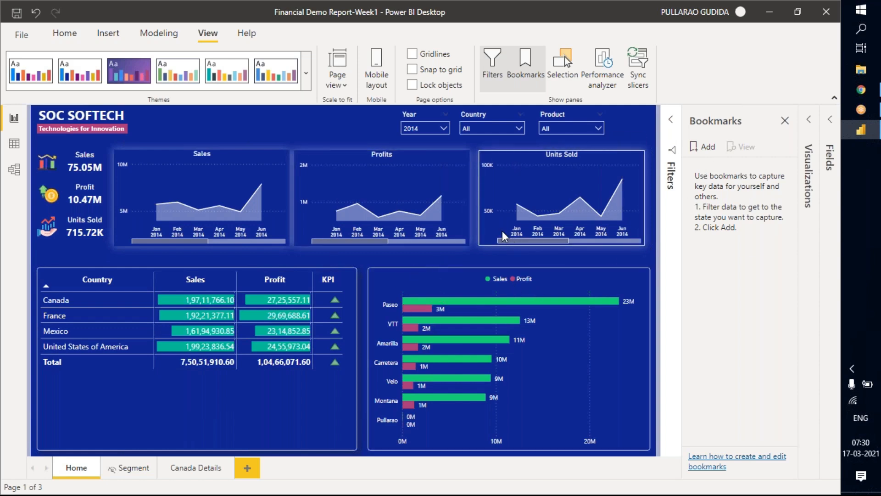
# Add Segment below Country in the Home matrix's rows and expand all countries to show their segments.
pyautogui.click(354, 286)
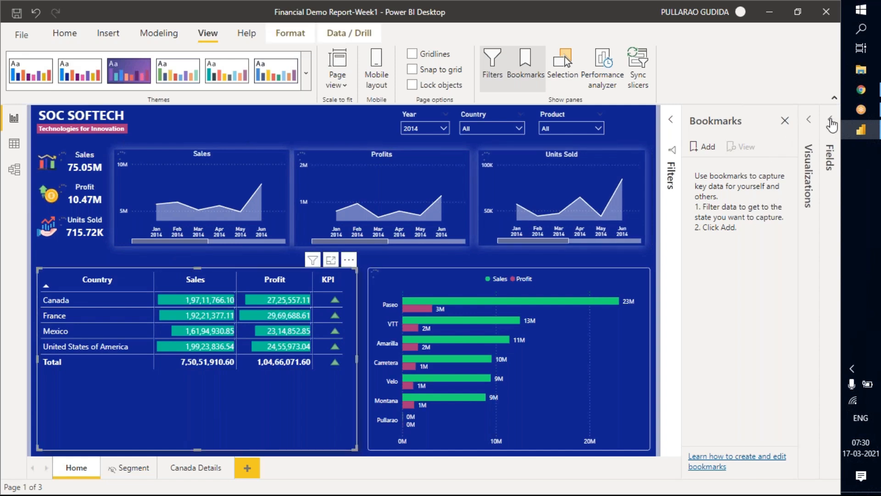
pyautogui.click(809, 138)
pyautogui.click(829, 156)
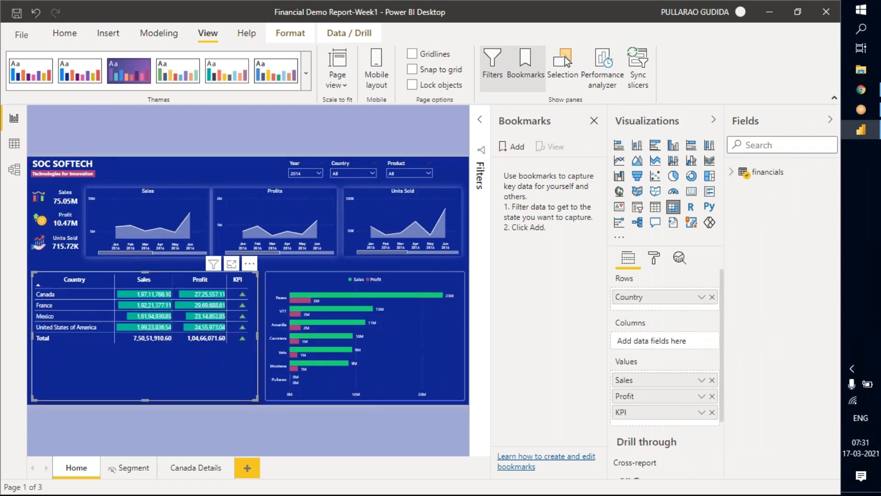
pyautogui.click(734, 171)
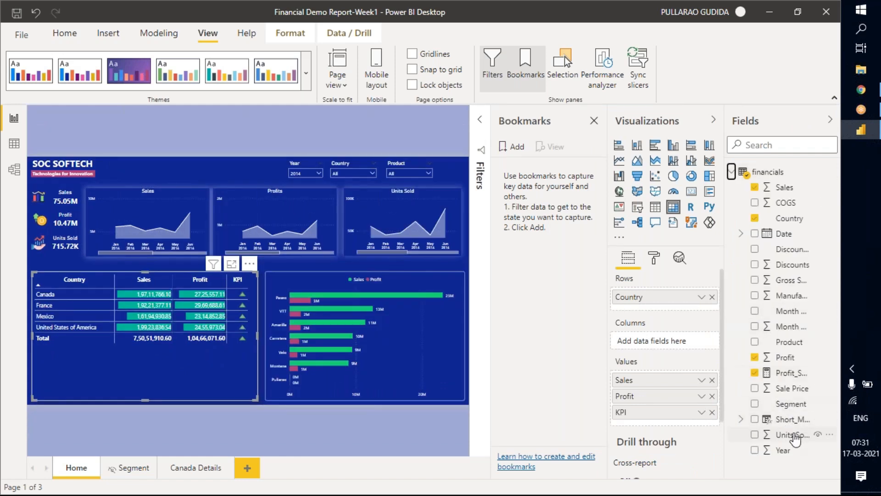
pyautogui.moveTo(773, 403); pyautogui.dragTo(653, 307)
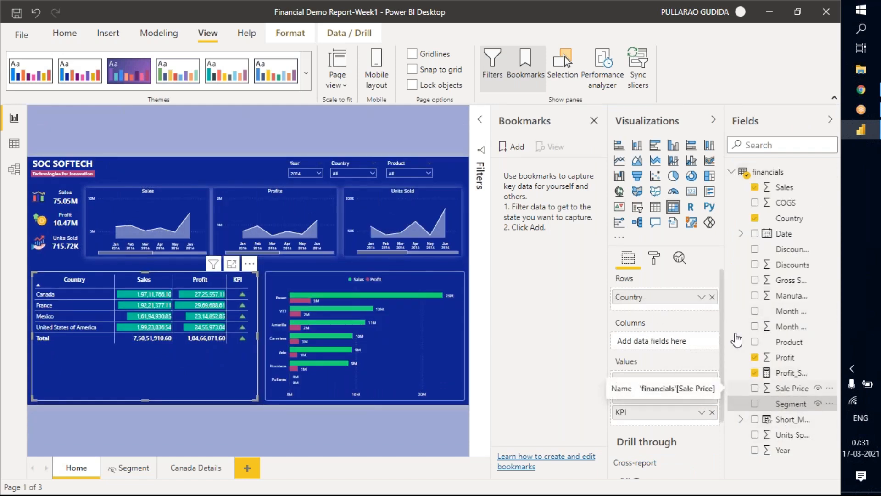
pyautogui.click(713, 120)
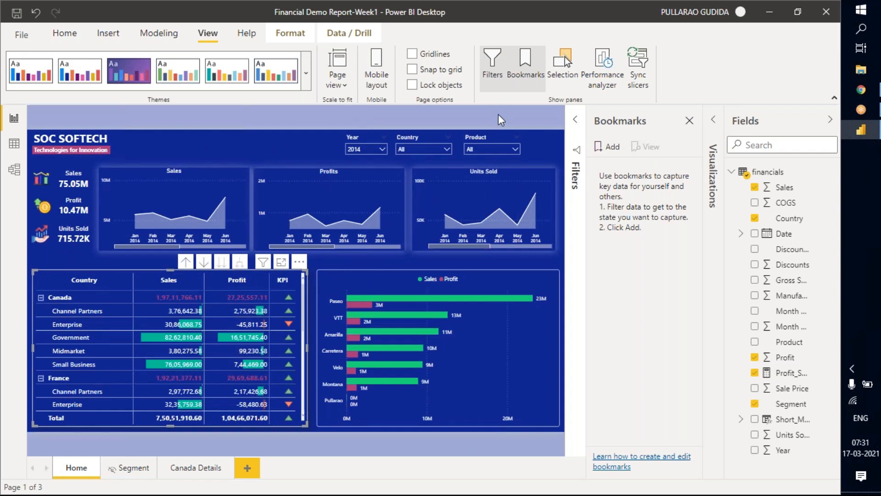
pyautogui.click(231, 464)
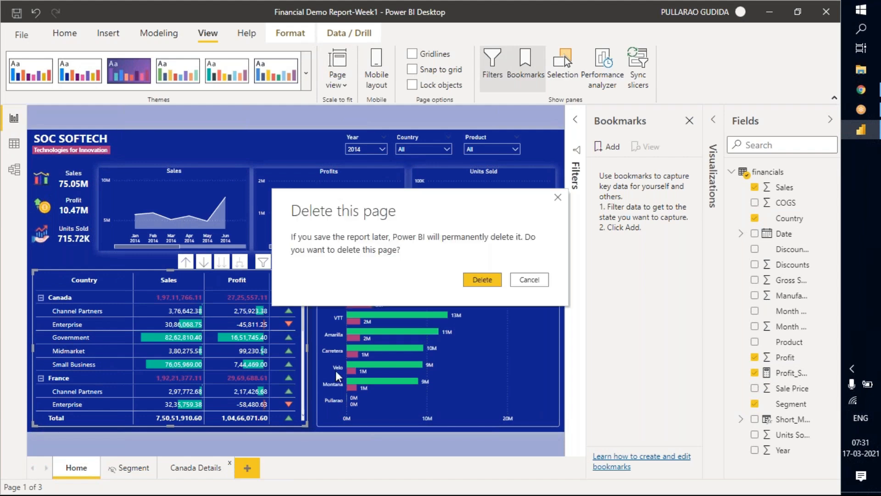
pyautogui.click(532, 280)
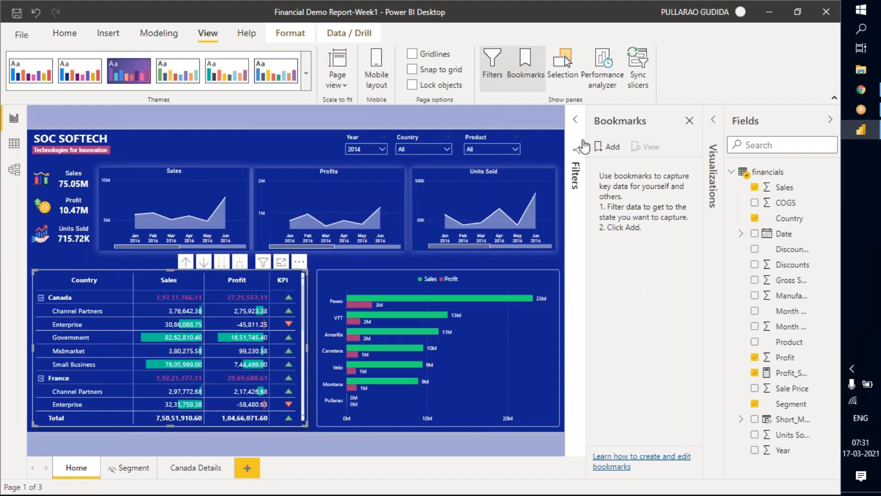
# Add a bookmark of the current Home page state and name it Reset.
pyautogui.click(610, 148)
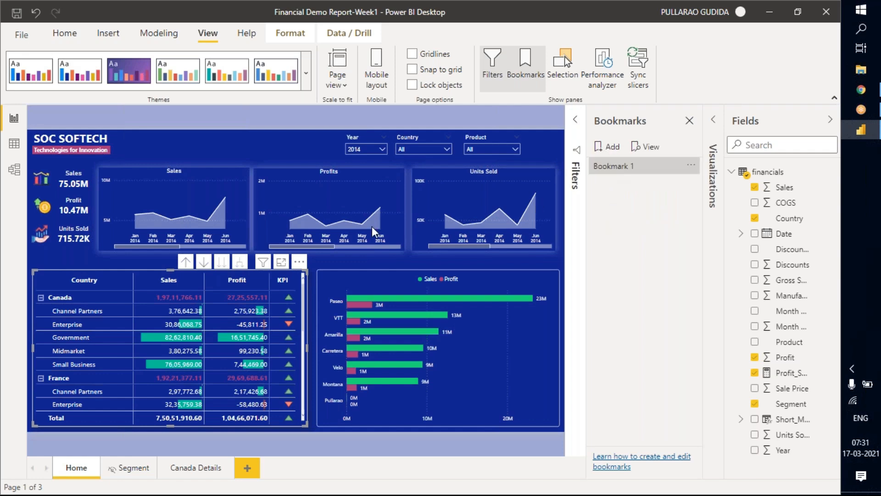
pyautogui.click(268, 143)
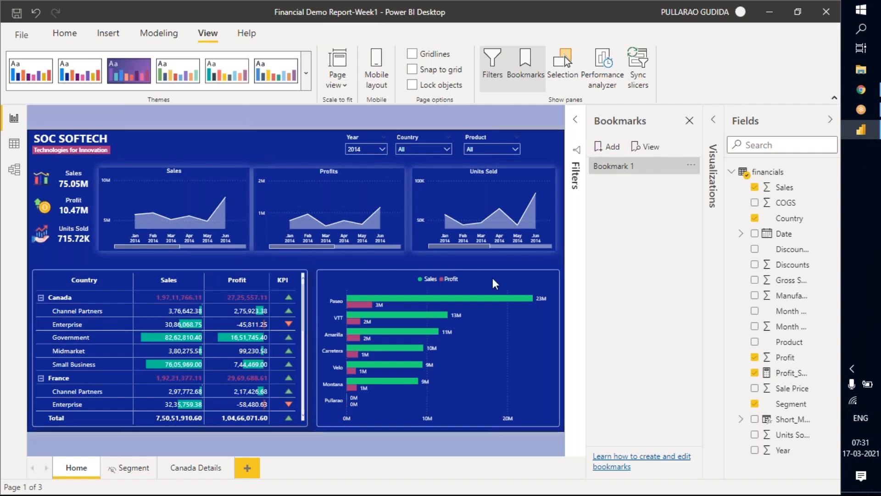
pyautogui.doubleClick(618, 174)
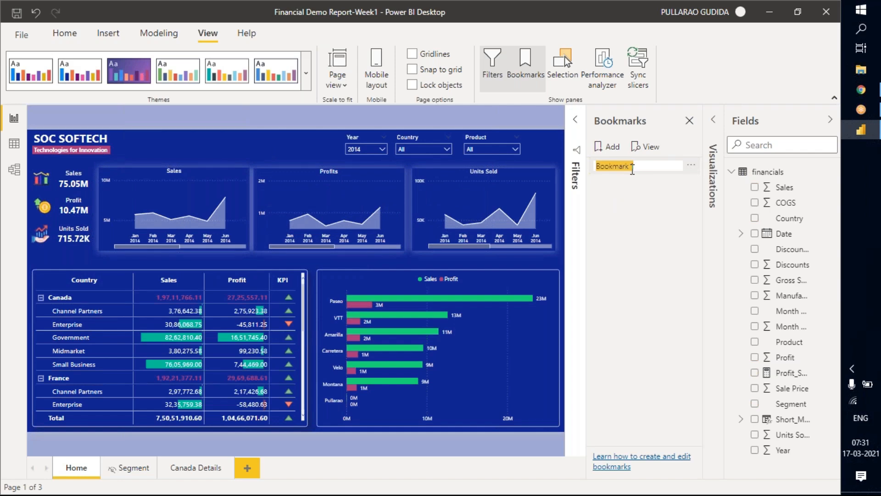
pyautogui.write('Reset')
pyautogui.press('Return')
pyautogui.click(626, 166)
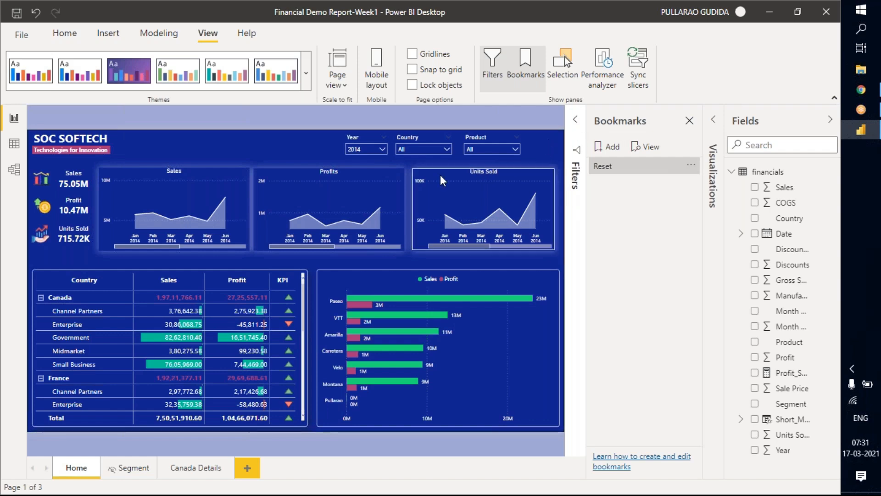
# Filter the Home page to Canada with the Country slicer and select the Canada button beside the company title.
pyautogui.click(424, 144)
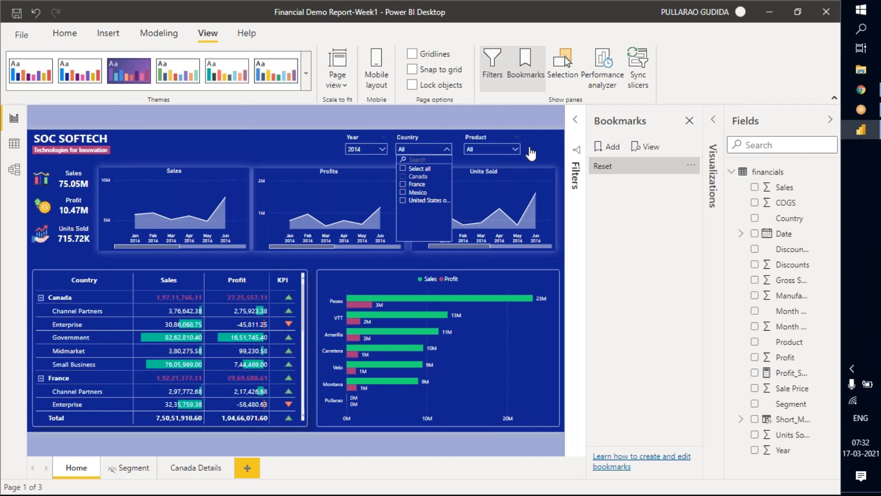
pyautogui.click(537, 153)
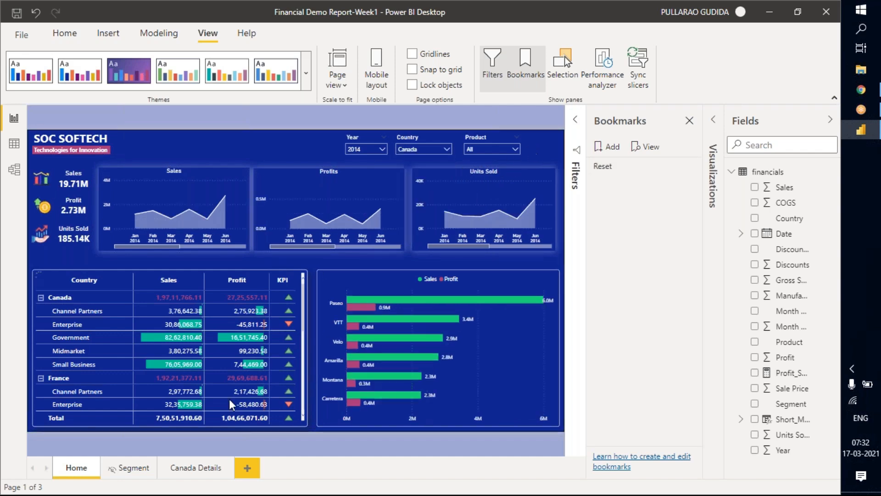
pyautogui.click(139, 145)
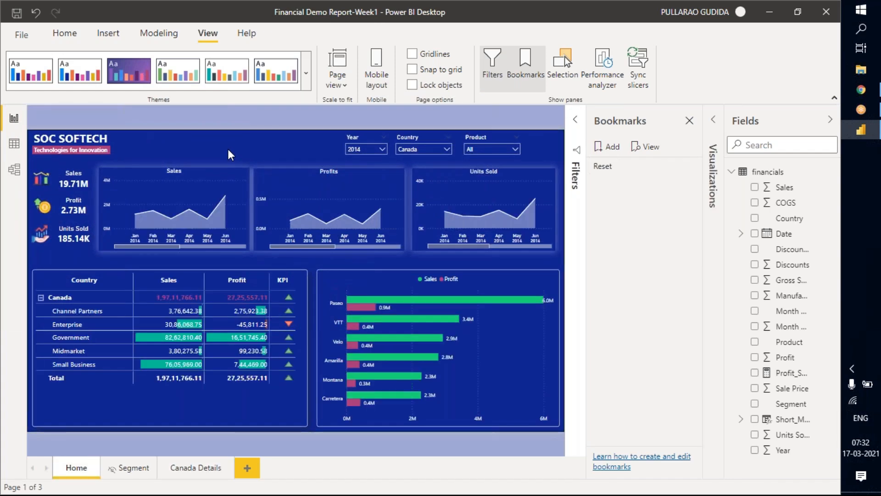
pyautogui.click(174, 146)
pyautogui.click(203, 154)
pyautogui.click(144, 144)
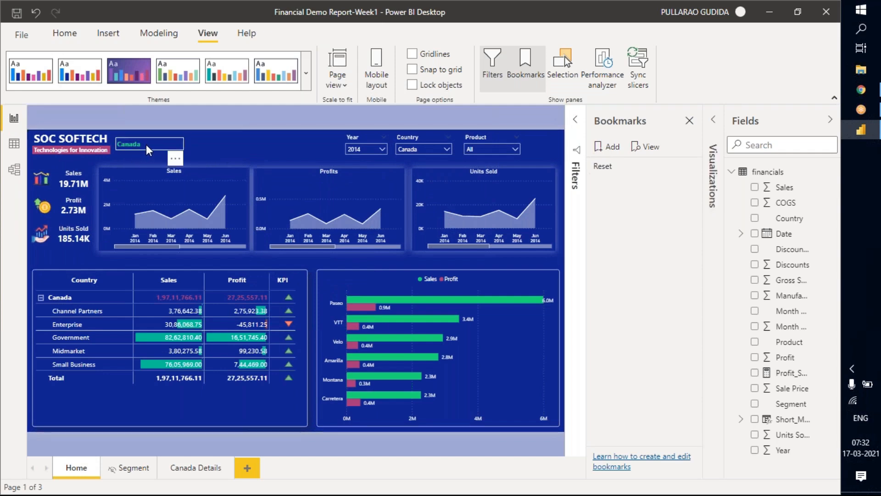
# Create a new measure in the financials table and name it Dynamic_Country.
pyautogui.click(830, 172)
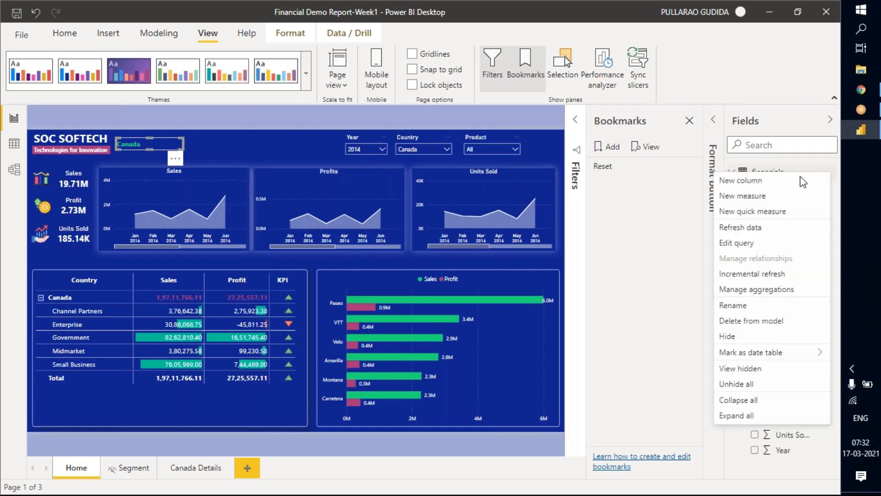
pyautogui.click(768, 195)
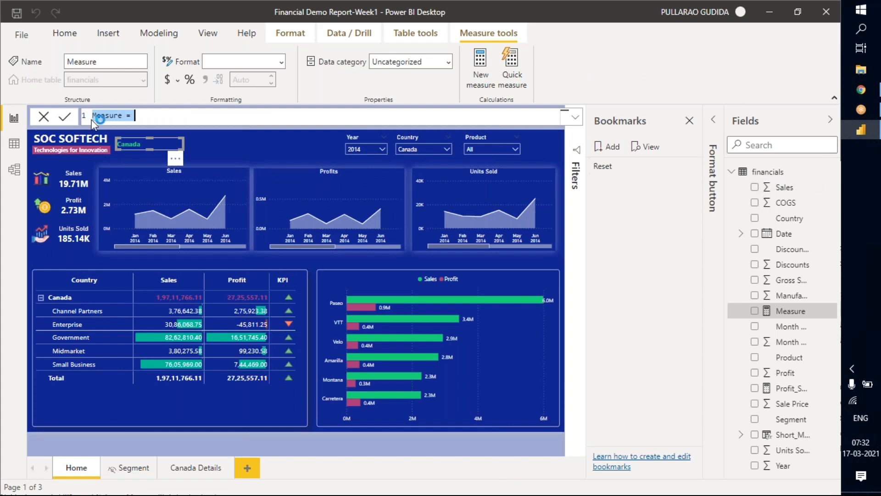
pyautogui.click(128, 116)
pyautogui.press('BackSpace')
pyautogui.press('BackSpace')
pyautogui.press('BackSpace')
pyautogui.press('BackSpace')
pyautogui.press('BackSpace')
pyautogui.press('BackSpace')
pyautogui.press('BackSpace')
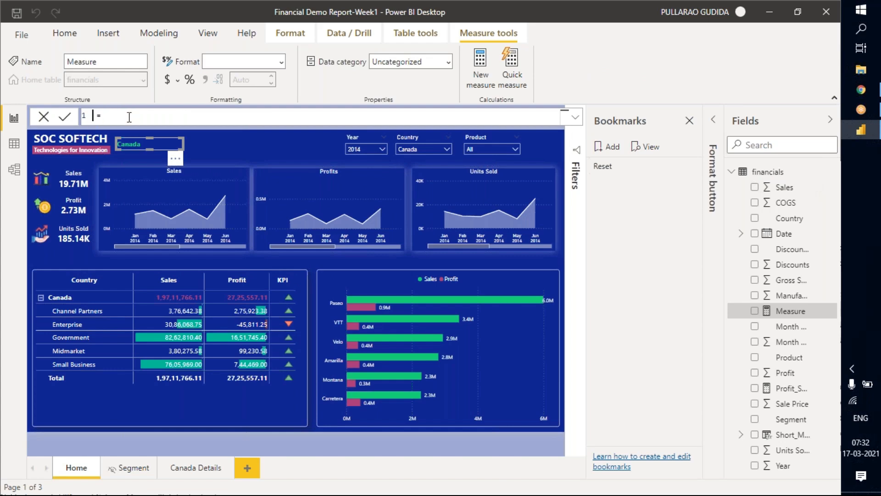
pyautogui.write('Dynamc')
pyautogui.press('BackSpace')
pyautogui.write('ic_Country')
pyautogui.press('Right')
pyautogui.press('Right')
pyautogui.press('Right')
# Begin the Dynamic_Country formula with an IF function that uses SELECTEDVALUE(financials[Country]) as its logical test.
pyautogui.write('if')
pyautogui.press('Tab')
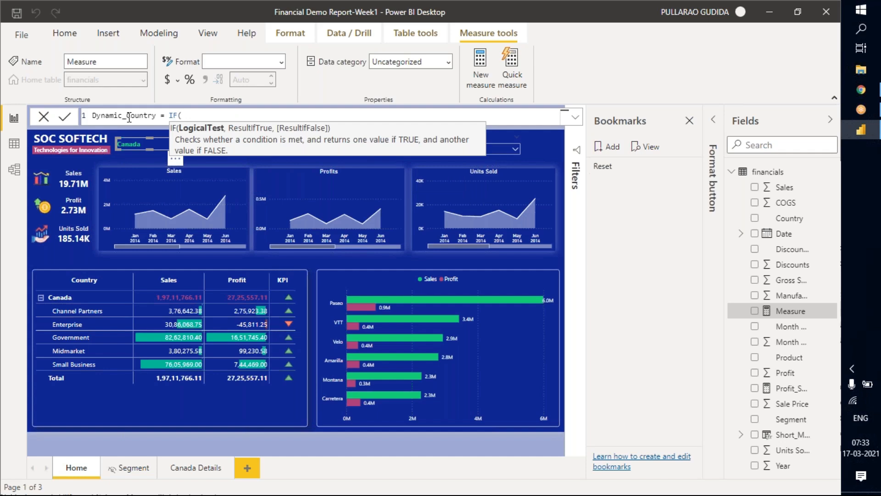
pyautogui.write('sele')
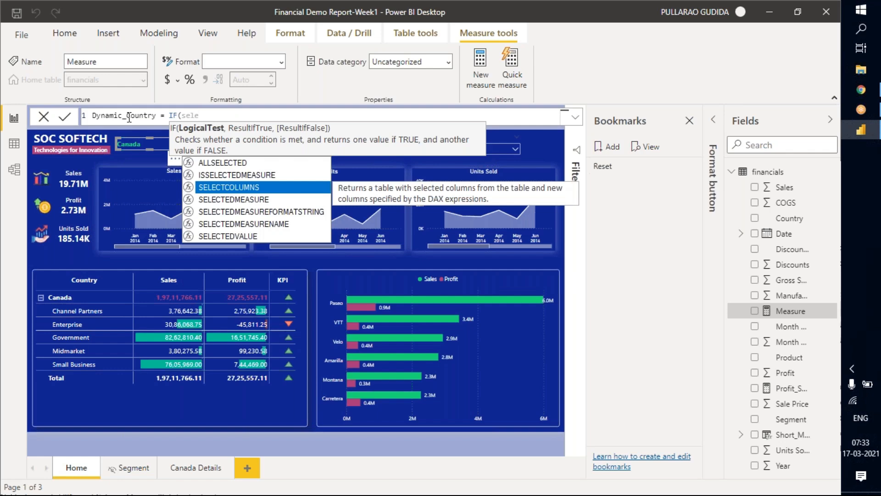
pyautogui.write('c')
pyautogui.press('Down')
pyautogui.press('Down')
pyautogui.press('Down')
pyautogui.press('Down')
pyautogui.press('Tab')
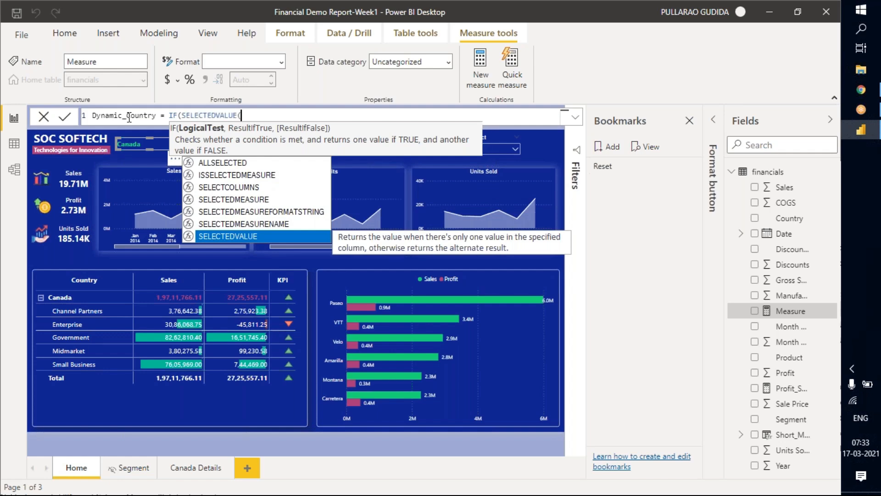
pyautogui.press('Down')
pyautogui.press('Down')
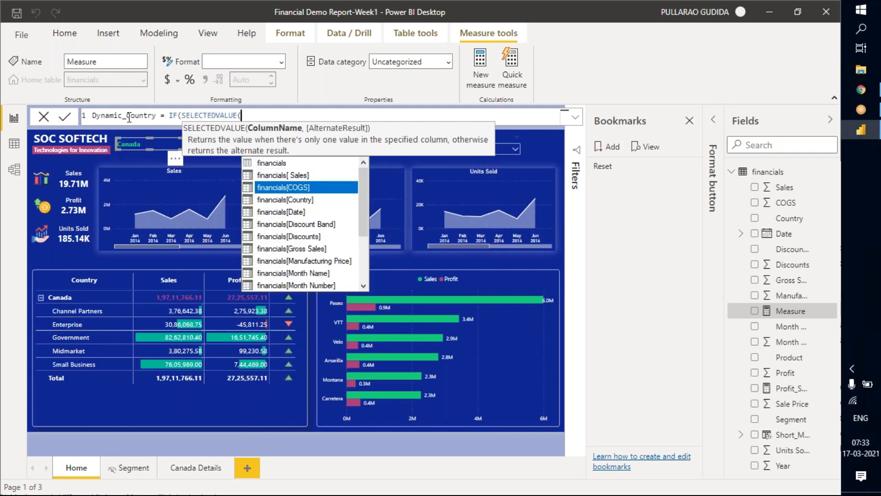
pyautogui.press('Down')
pyautogui.press('Down')
pyautogui.press('Down')
pyautogui.press('Up')
pyautogui.press('Up')
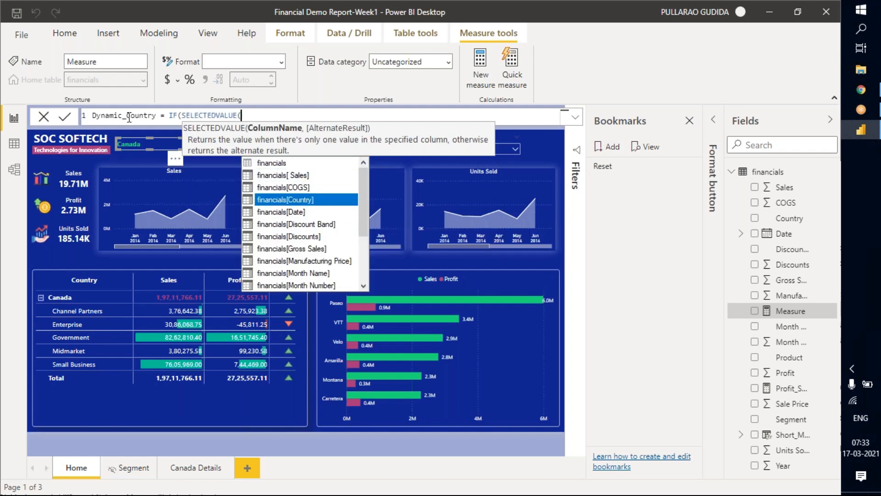
pyautogui.press('Tab')
pyautogui.write(')')
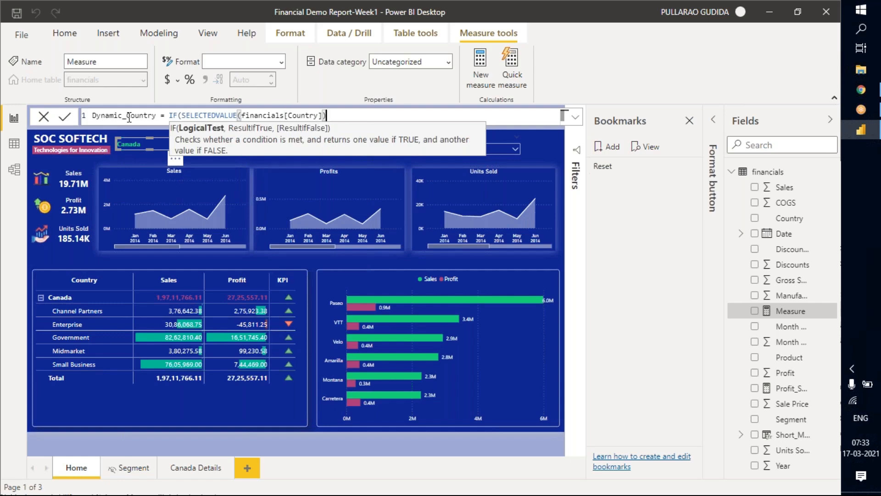
pyautogui.write(',')
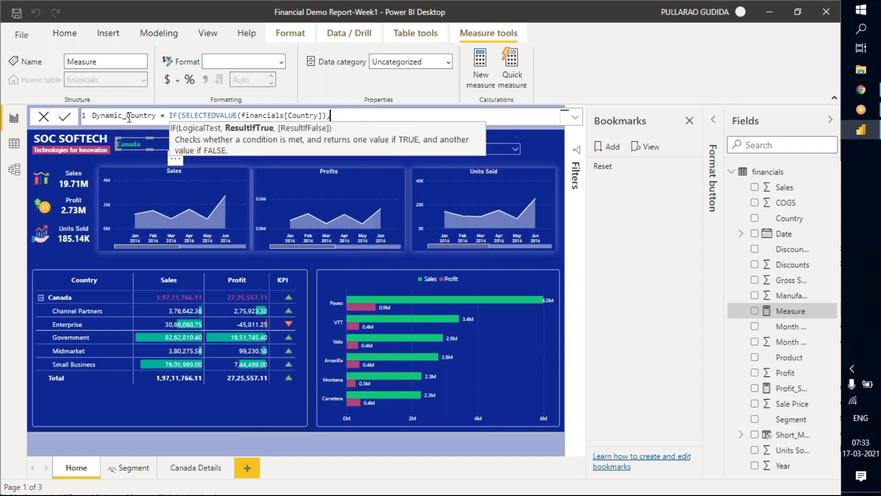
pyautogui.write('fir')
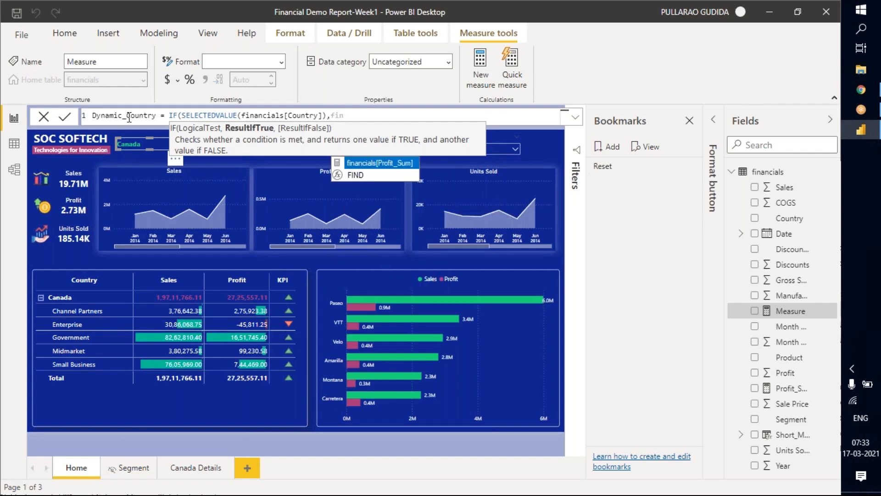
pyautogui.press('BackSpace')
pyautogui.press('BackSpace')
pyautogui.press('BackSpace')
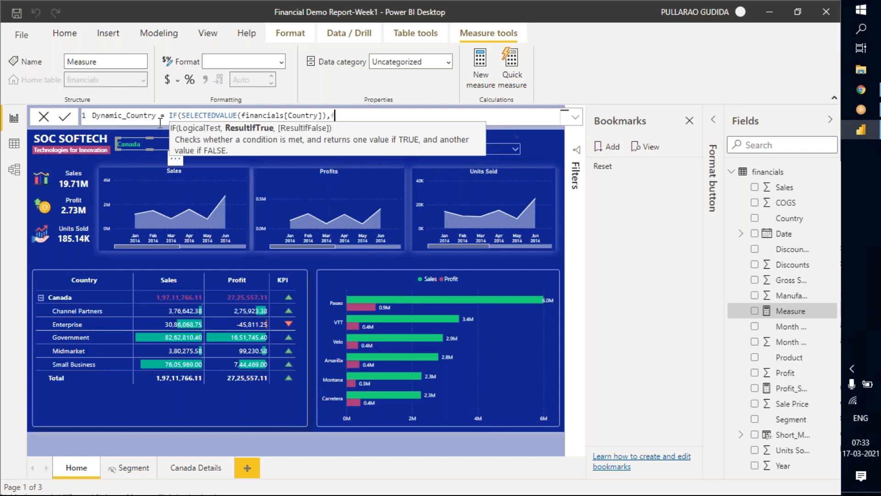
pyautogui.write('count')
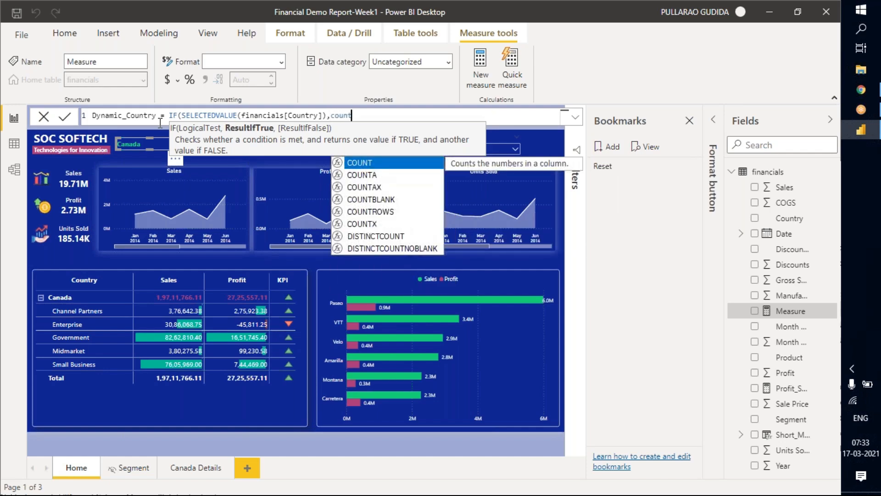
pyautogui.write('r')
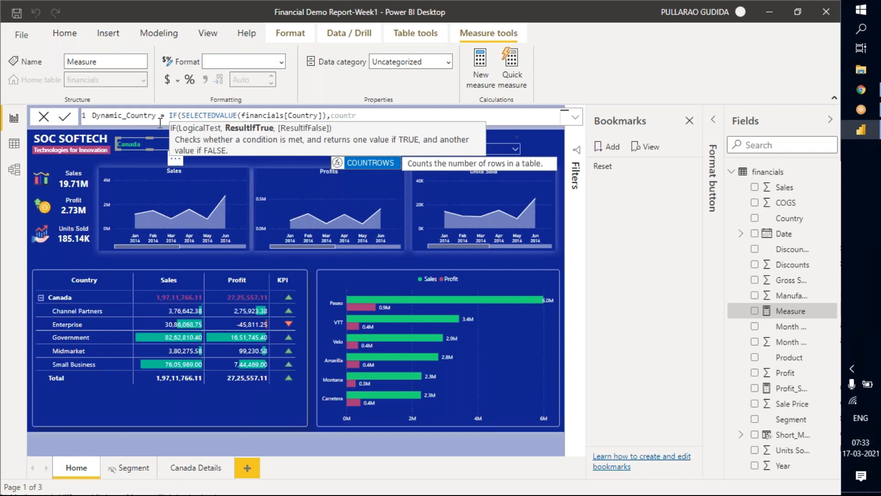
pyautogui.press('BackSpace')
pyautogui.press('BackSpace')
pyautogui.press('BackSpace')
pyautogui.press('BackSpace')
pyautogui.press('BackSpace')
pyautogui.press('BackSpace')
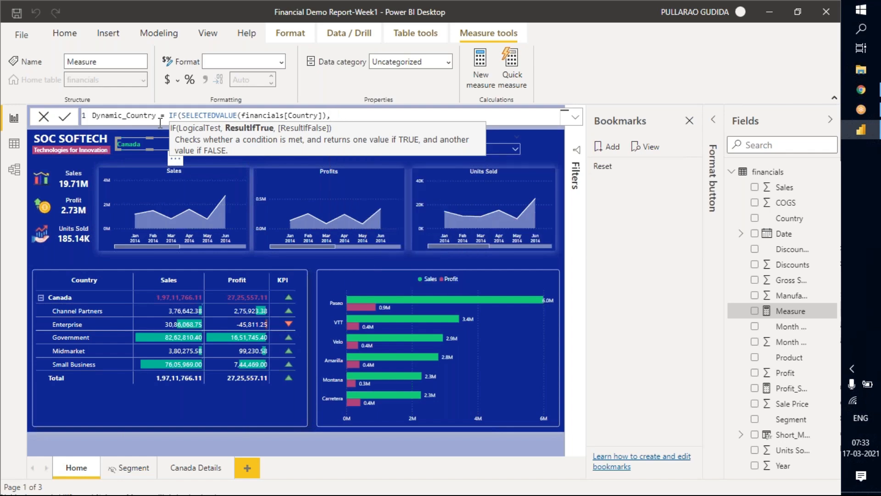
# Enter VALUES(financials[Country]) as the IF function's result when the condition is true.
pyautogui.write('val')
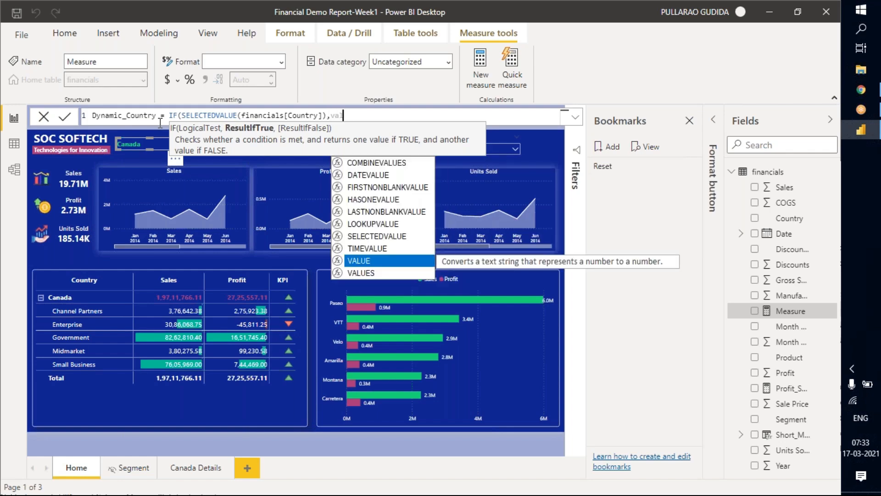
pyautogui.press('Down')
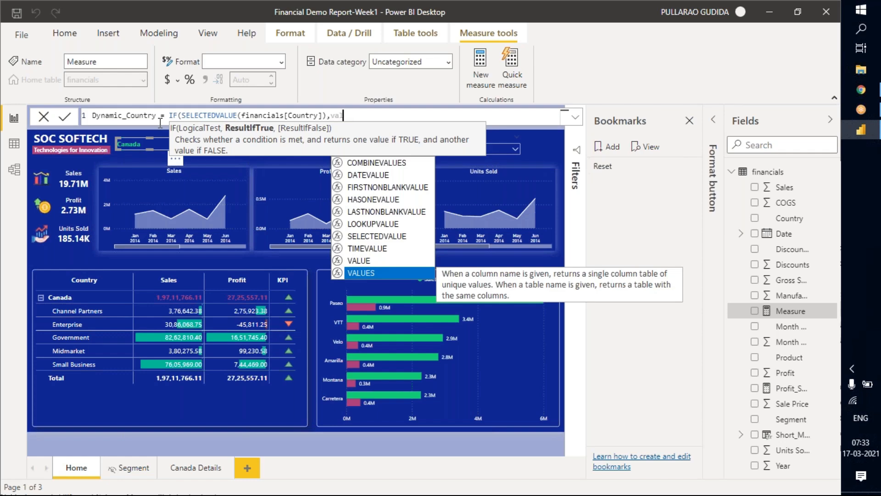
pyautogui.press('Tab')
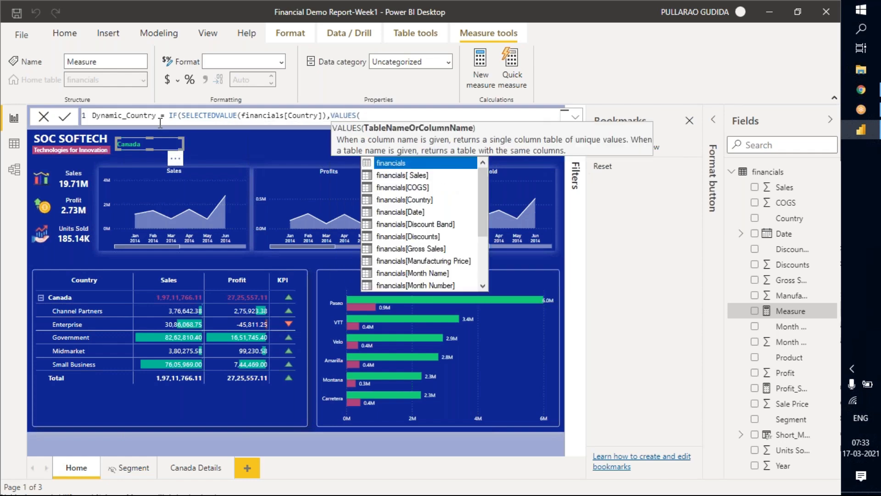
pyautogui.write('count')
pyautogui.press('Tab')
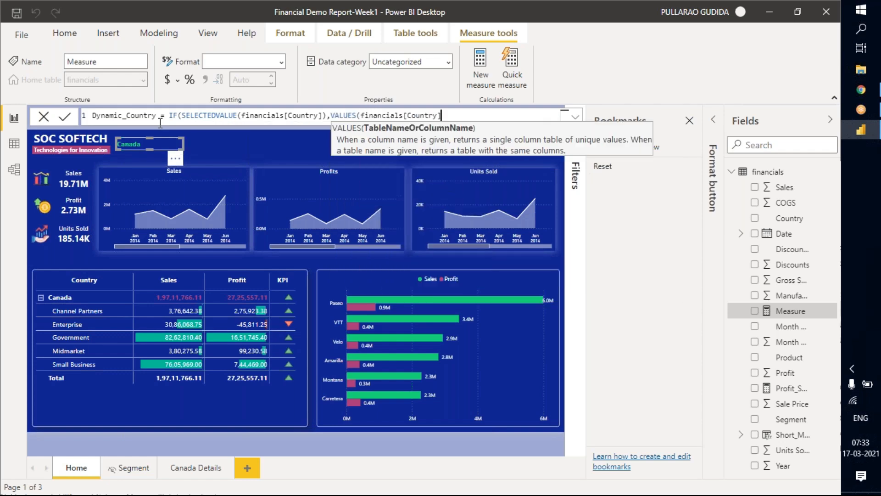
pyautogui.write(')')
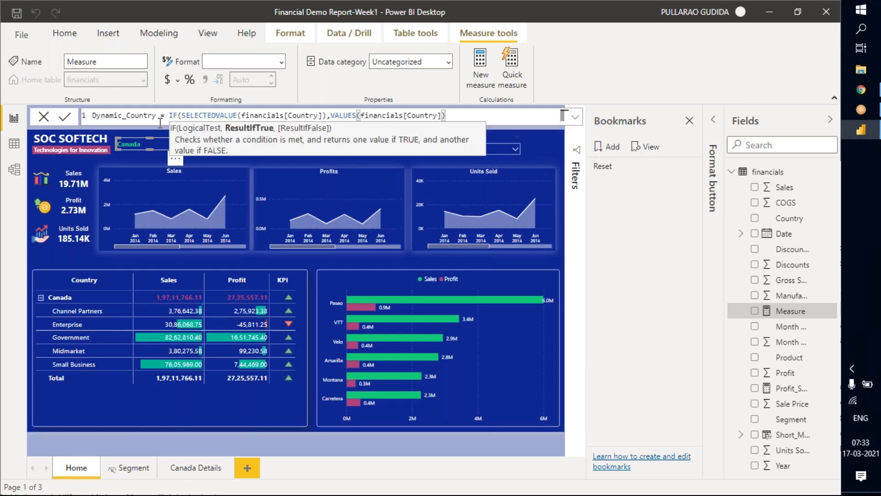
pyautogui.write(',')
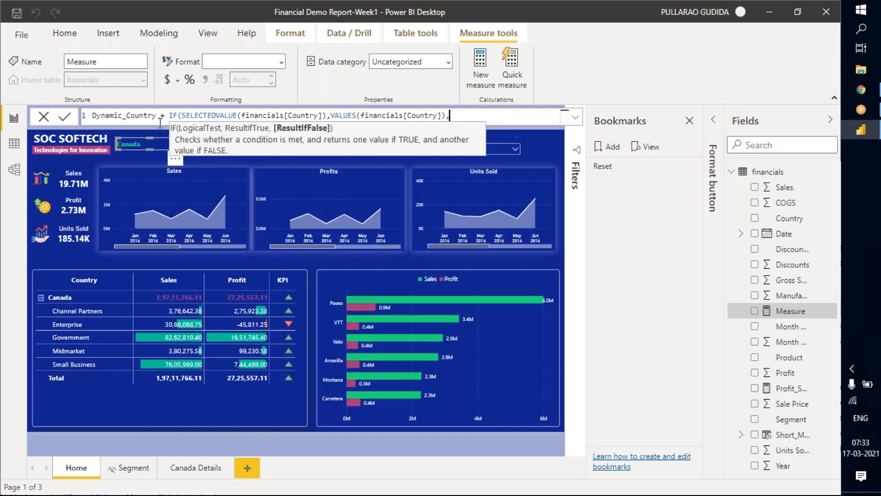
# Enter "HOME" as the IF function's false result, close the formula and commit the Dynamic_Country measure.
pyautogui.write('"HOME")')
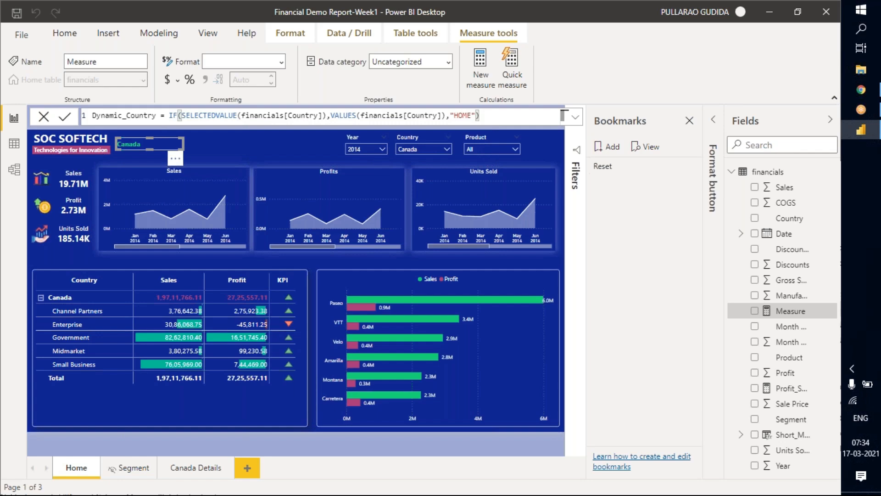
pyautogui.press('Return')
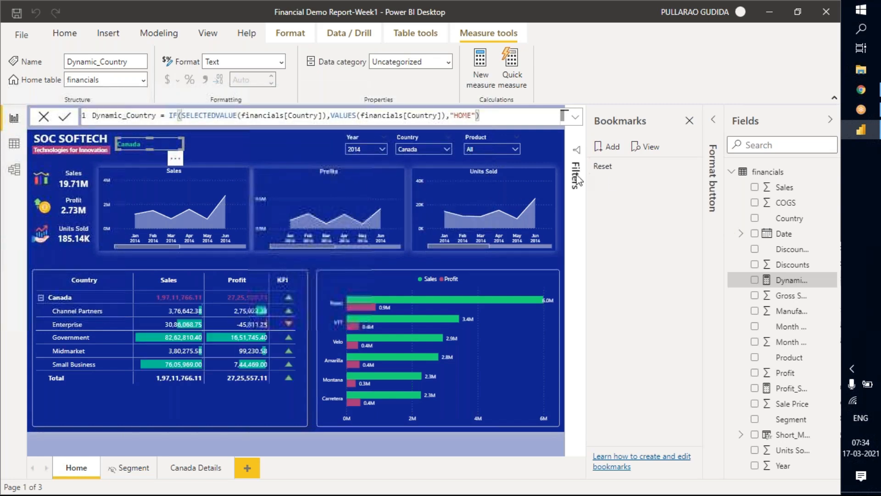
# Expand the button formatting pane and reset the Country slicer on the Home page to All.
pyautogui.click(716, 123)
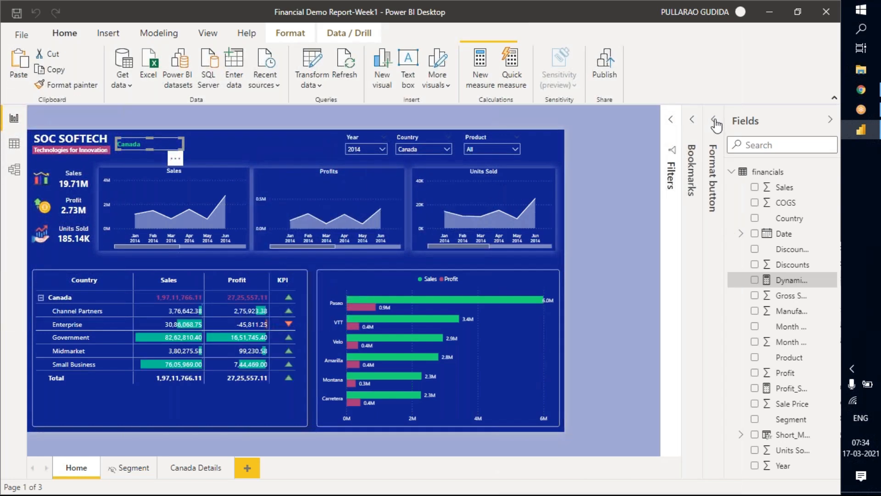
pyautogui.click(714, 122)
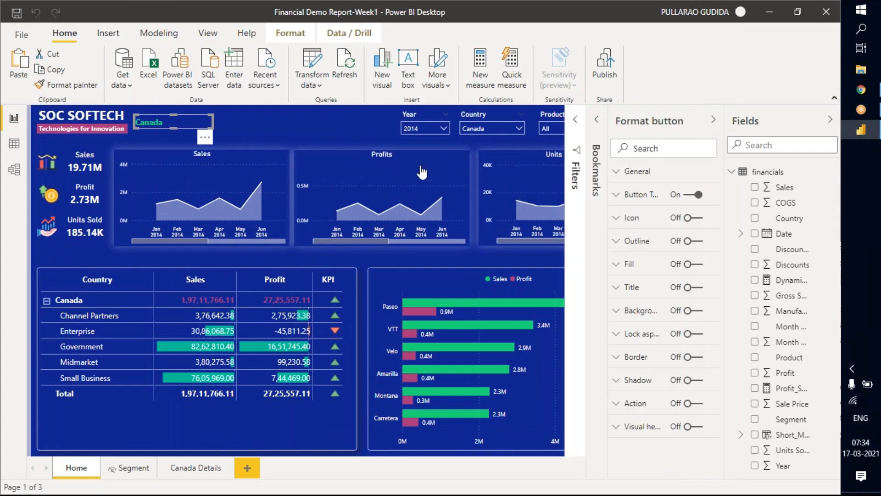
pyautogui.click(426, 149)
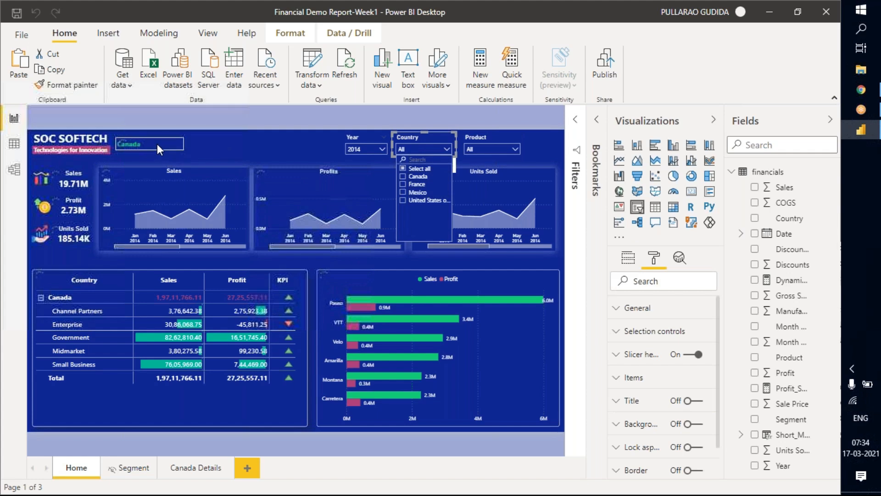
pyautogui.click(196, 144)
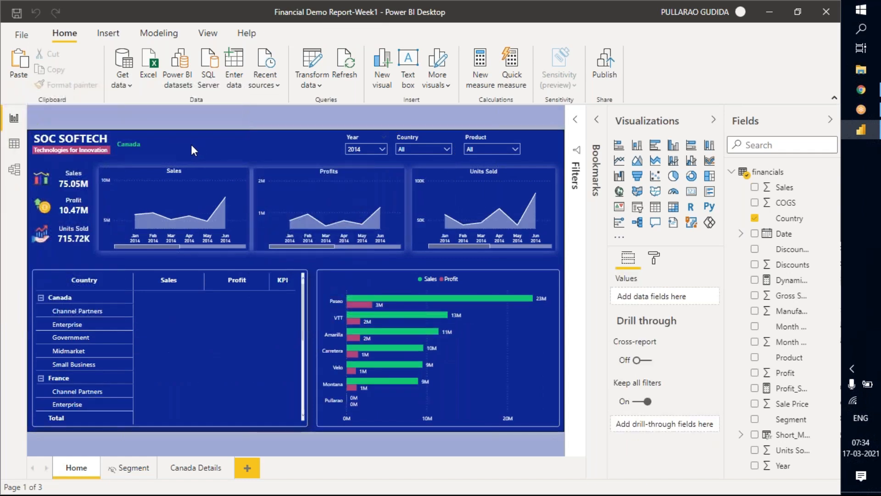
# Base the default-state text of the button beside the company title on the Dynamic_Country field value.
pyautogui.click(128, 144)
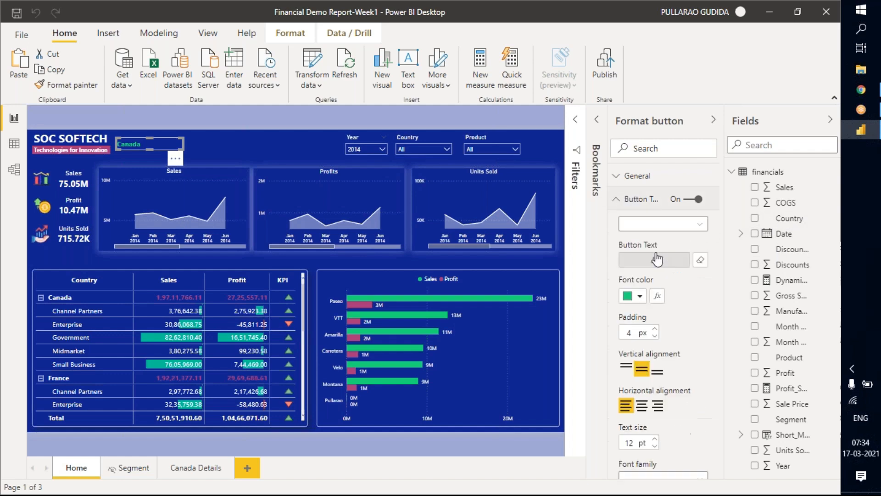
pyautogui.click(669, 261)
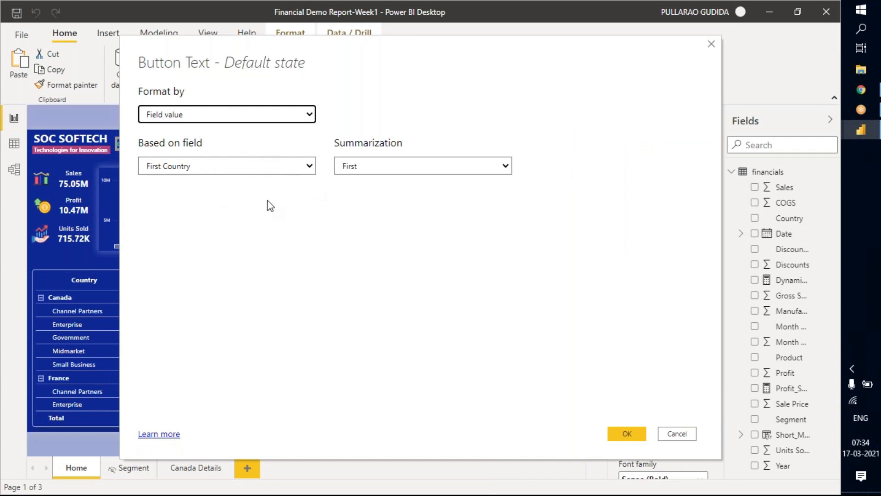
pyautogui.moveTo(276, 52)
pyautogui.mouseDown()
pyautogui.moveTo(319, 53)
pyautogui.moveTo(285, 50)
pyautogui.mouseUp()
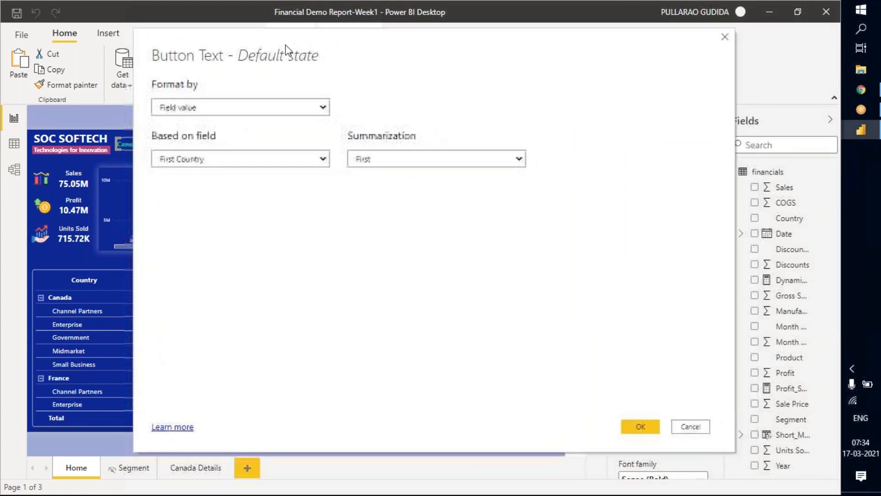
pyautogui.click(280, 161)
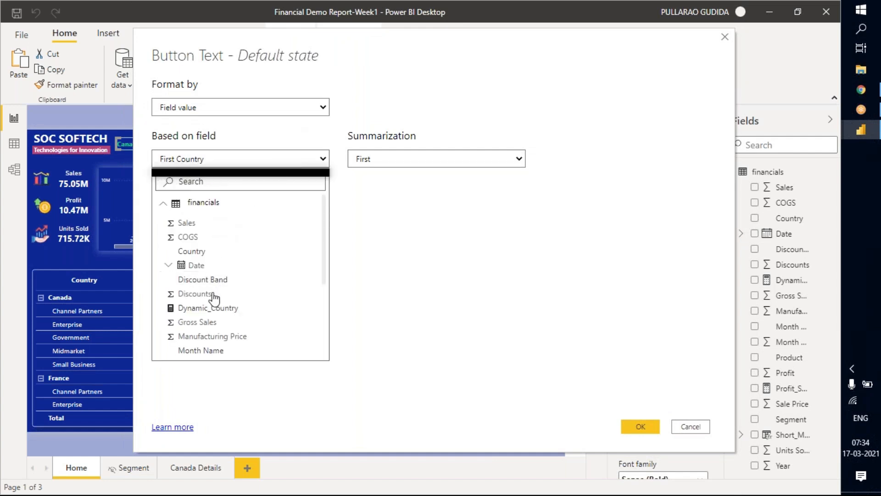
pyautogui.click(208, 308)
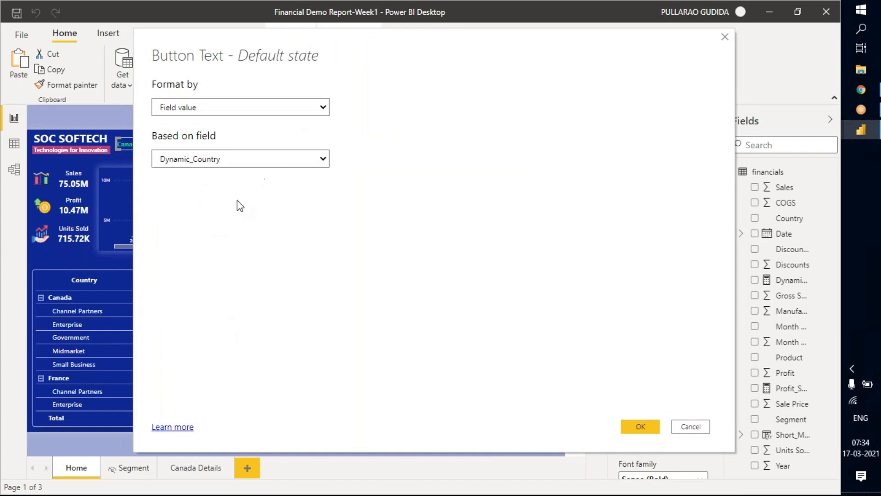
pyautogui.click(642, 429)
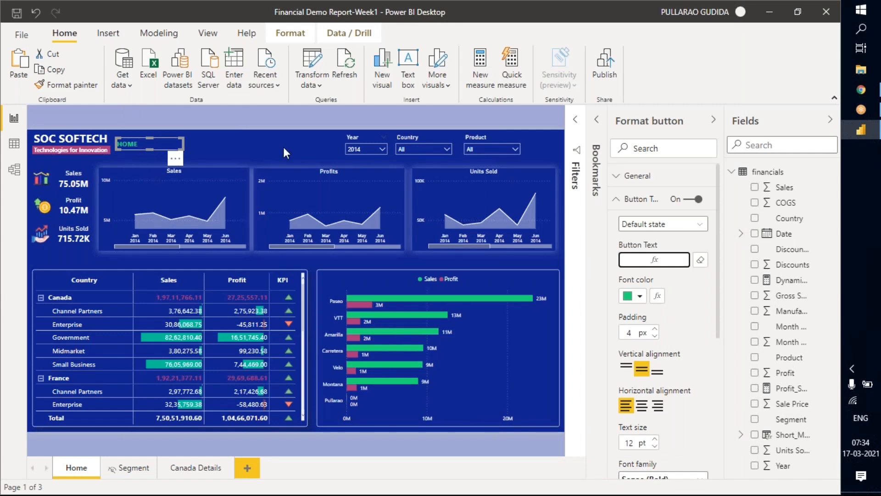
pyautogui.click(172, 160)
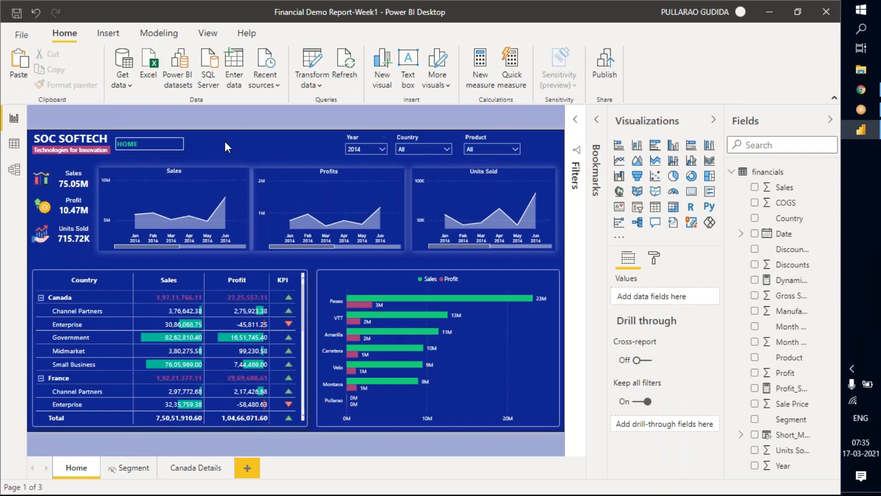
pyautogui.click(421, 149)
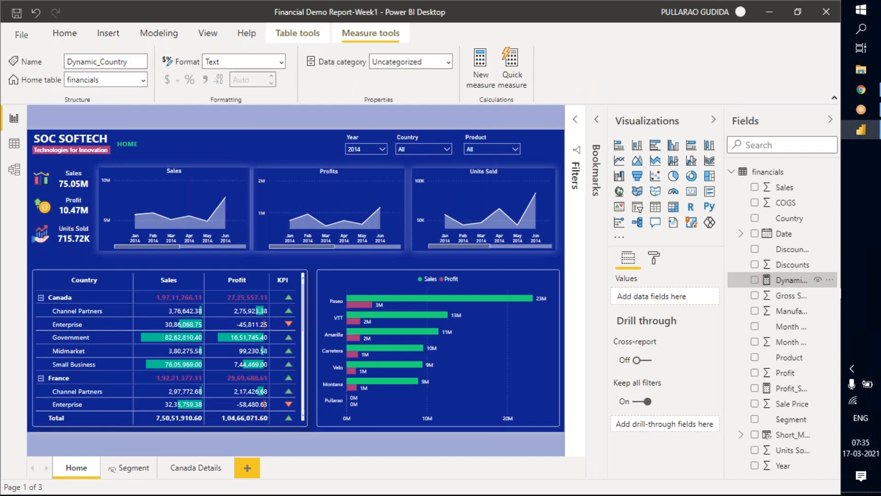
# Replace the IF function's false result "HOME" in the Dynamic_Country measure with "All Countries" and commit the formula.
pyautogui.click(472, 115)
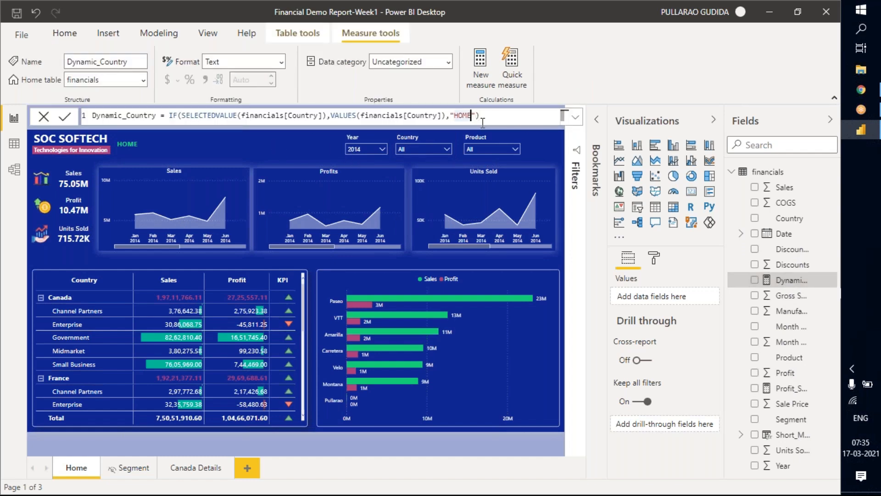
pyautogui.press('BackSpace')
pyautogui.press('BackSpace')
pyautogui.press('BackSpace')
pyautogui.press('BackSpace')
pyautogui.write('All')
pyautogui.write('Countries')
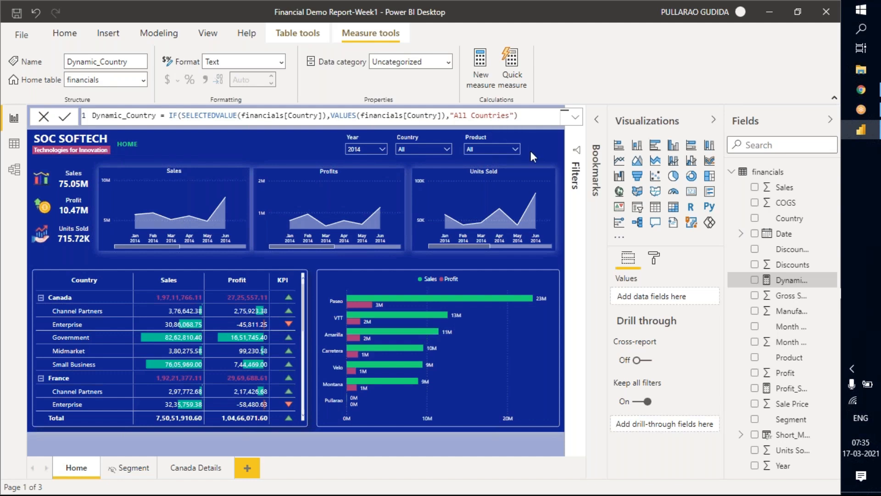
pyautogui.press('Return')
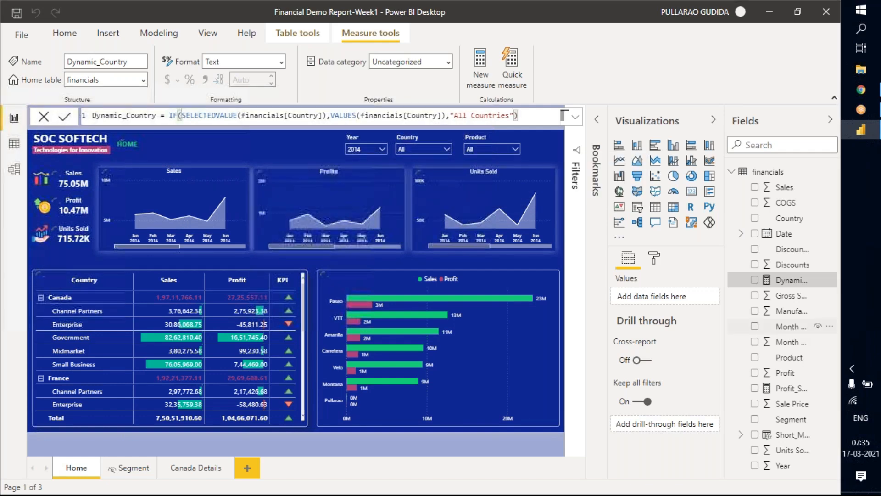
pyautogui.click(280, 147)
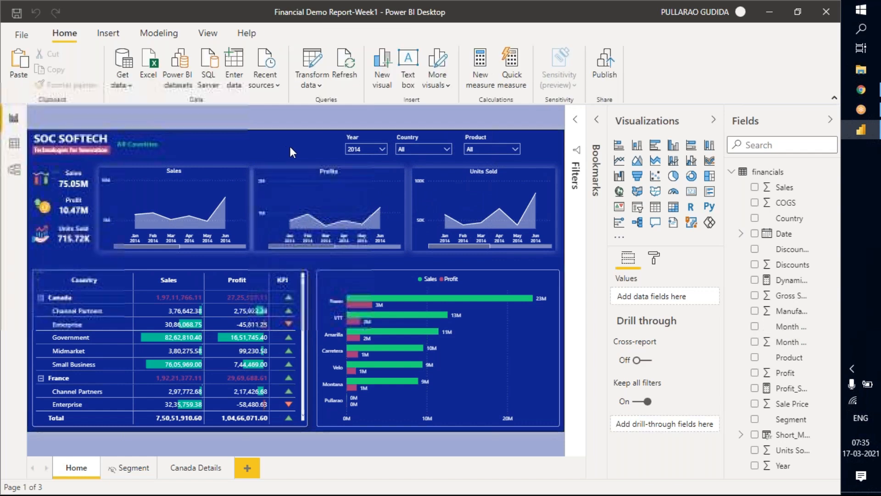
# Set the Home page's Country slicer to France and select the button beside the company title to check its text.
pyautogui.click(417, 148)
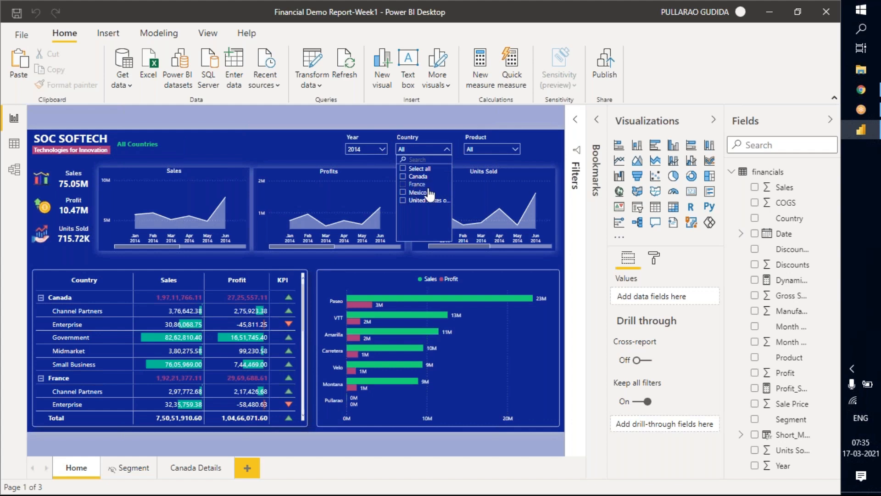
pyautogui.click(422, 185)
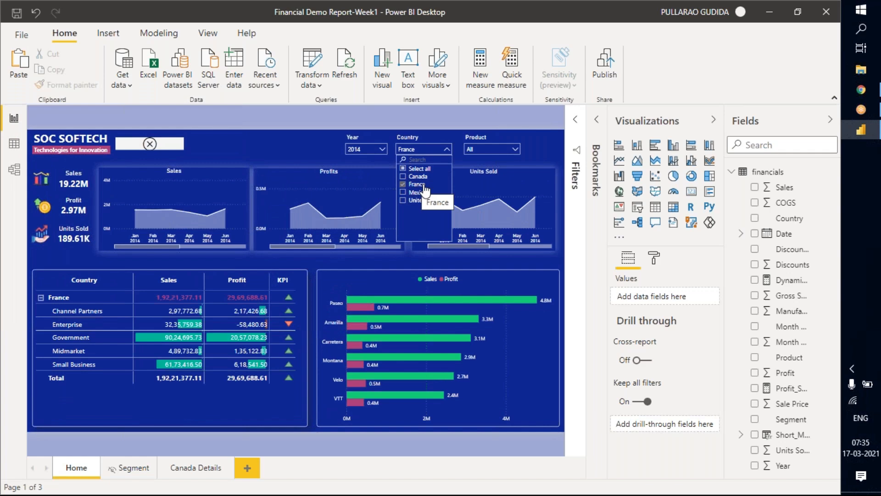
pyautogui.click(171, 151)
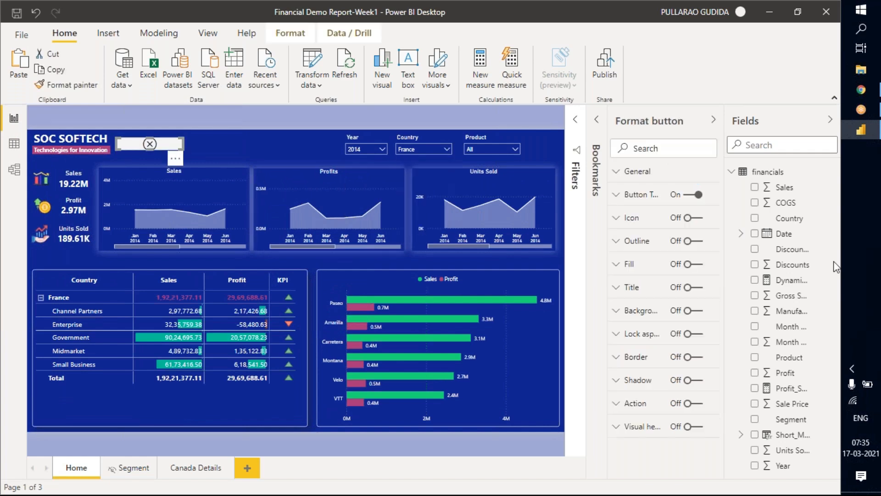
# Remove the VALUES(financials[Country]) argument and its extra comma from the Dynamic_Country measure's formula.
pyautogui.click(785, 280)
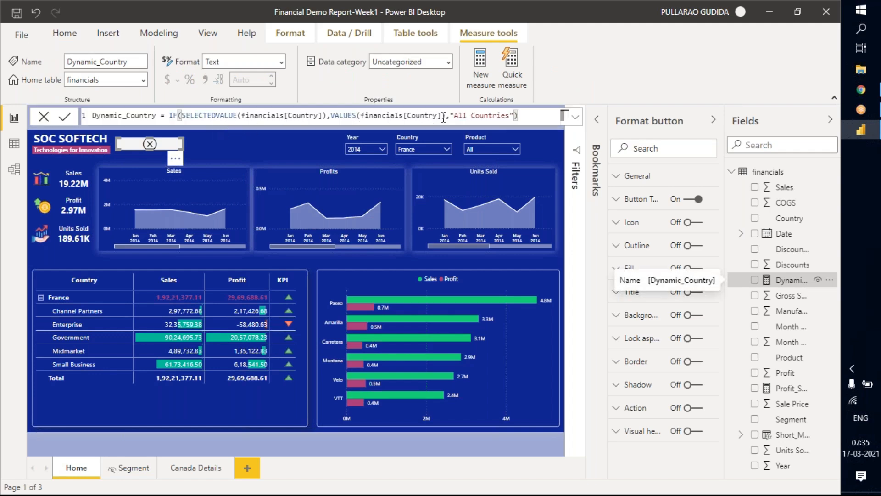
pyautogui.moveTo(442, 115); pyautogui.dragTo(331, 116)
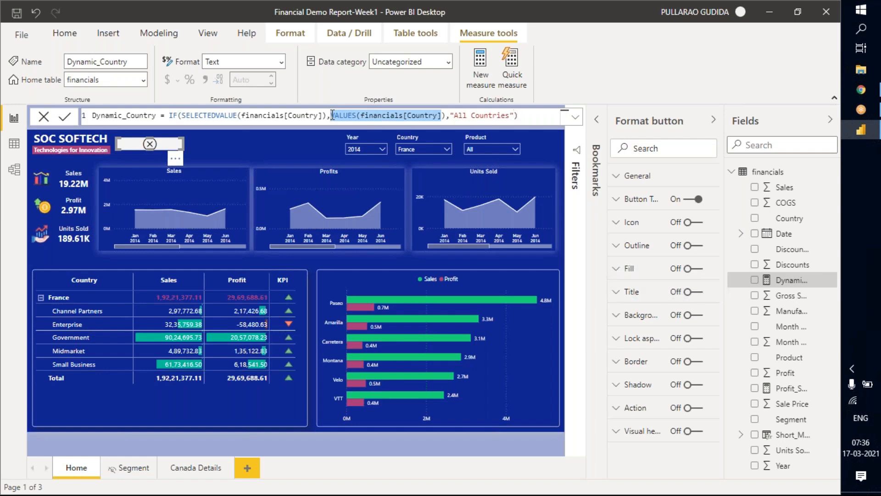
pyautogui.press('BackSpace')
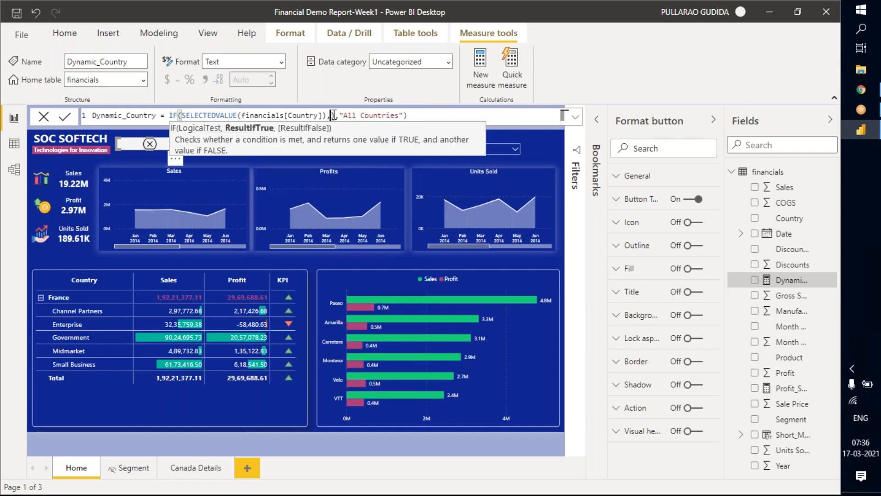
pyautogui.press('BackSpace')
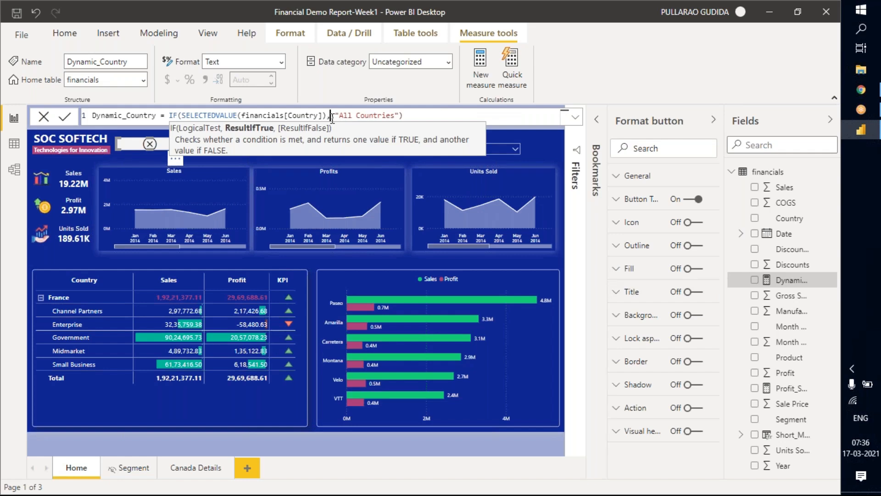
pyautogui.press('Left')
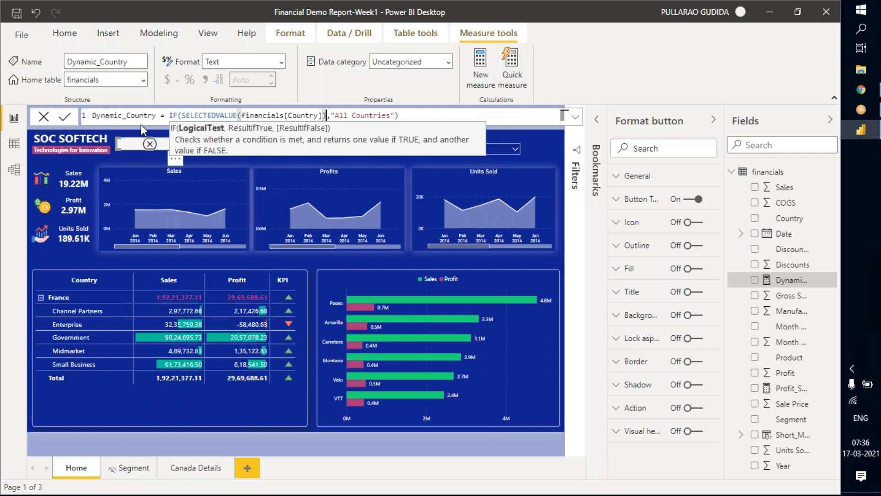
# Insert HASONEFILTER(financials[Country]) as the IF condition, with SELECTEDVALUE(financials[Country]) as its true result, and commit the Dynamic_Country measure.
pyautogui.doubleClick(220, 115)
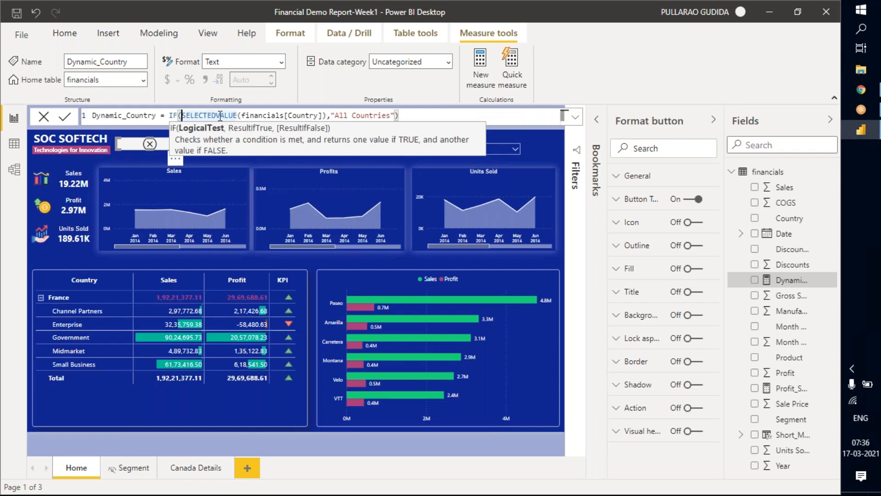
pyautogui.write('has')
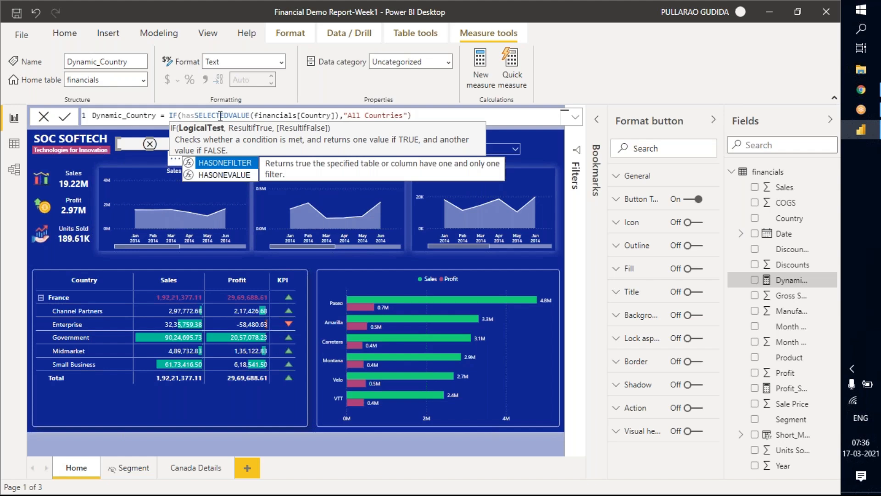
pyautogui.press('Tab')
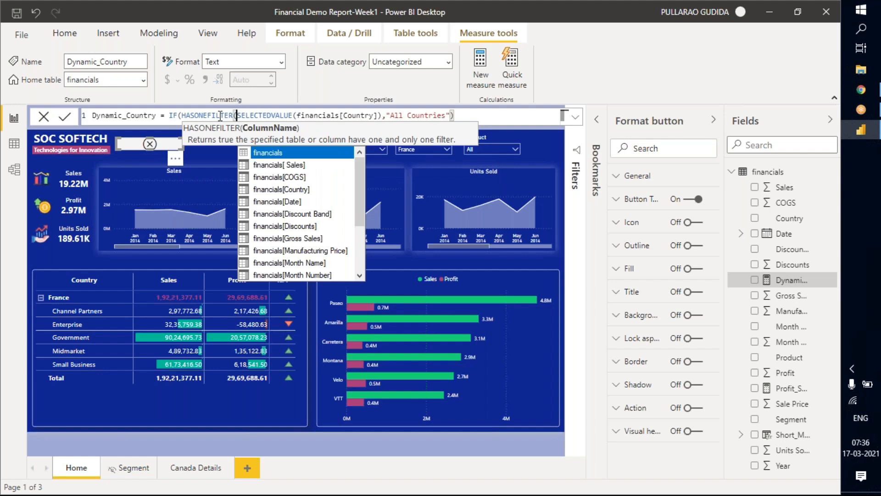
pyautogui.write('coun')
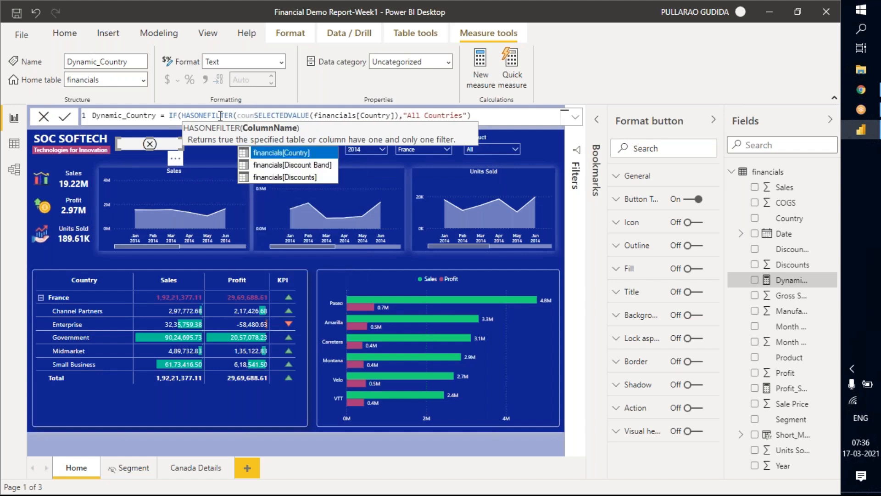
pyautogui.press('Tab')
pyautogui.write('),')
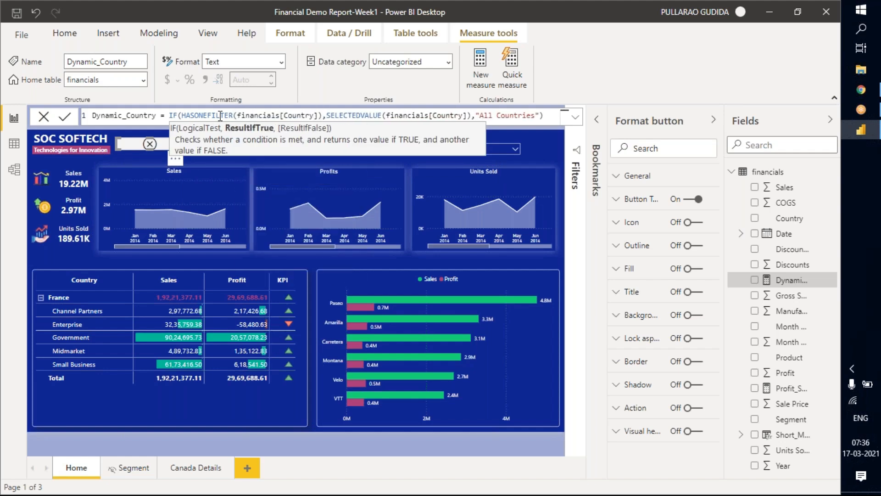
pyautogui.press('Return')
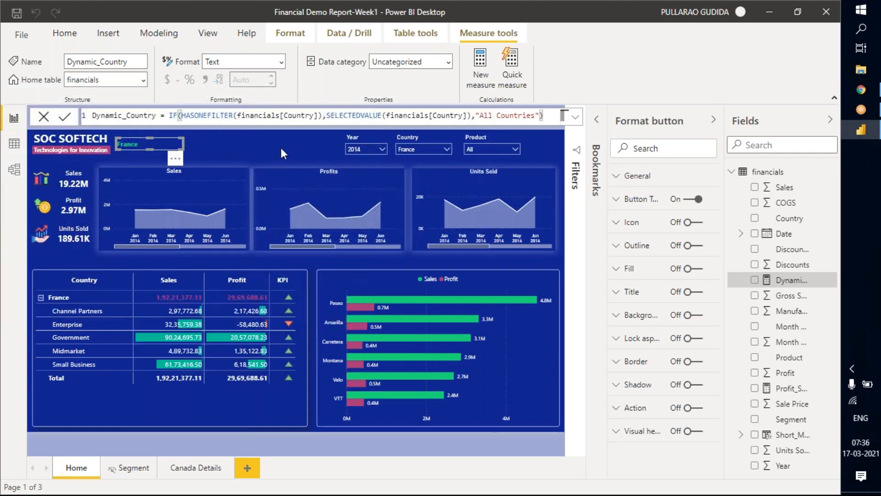
pyautogui.press('Escape')
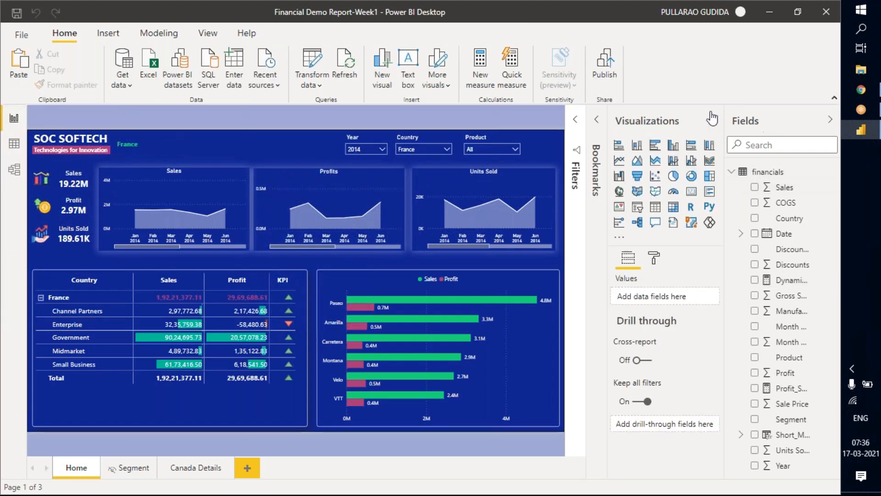
# Test the button's dynamic text by switching the Country slicer to Mexico and back to All.
pyautogui.click(430, 148)
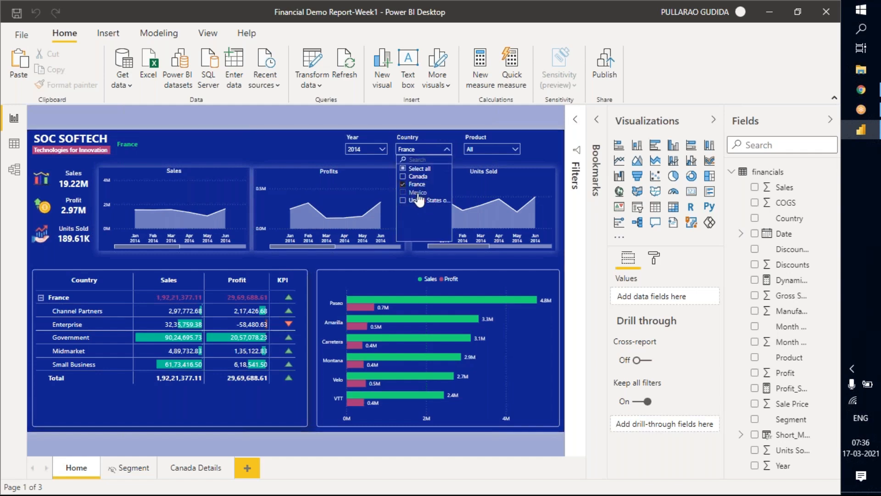
pyautogui.click(418, 192)
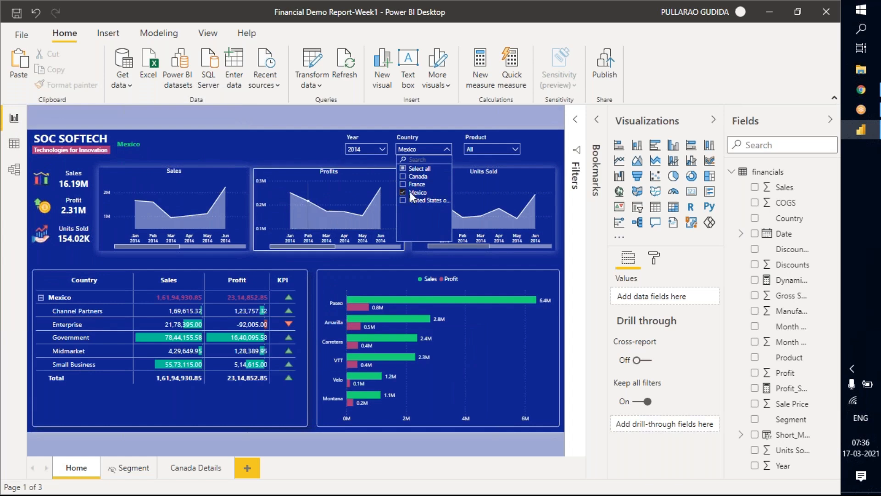
# Collapse the Visualizations and Fields panes and update the Reset bookmark to the current all-countries view.
pyautogui.click(713, 120)
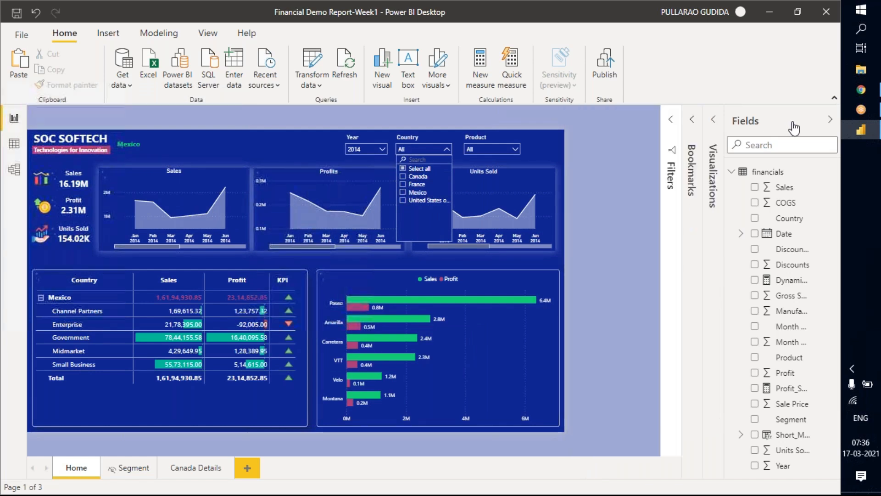
pyautogui.click(830, 119)
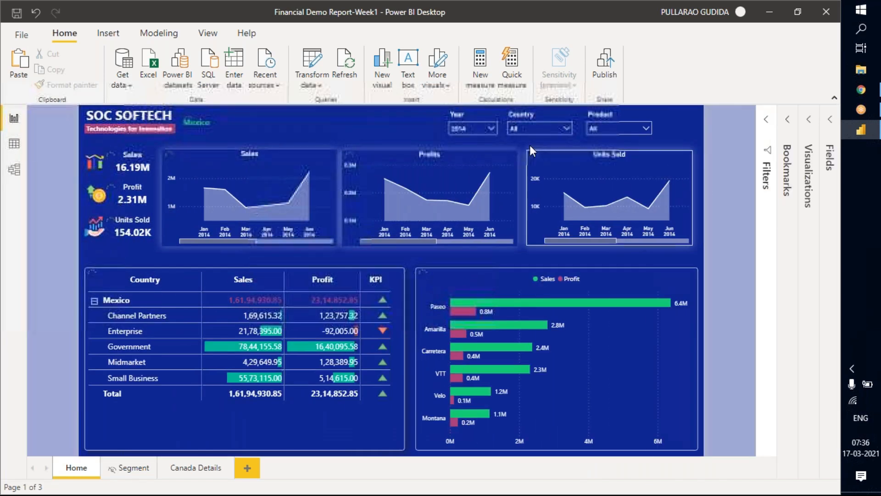
pyautogui.click(792, 125)
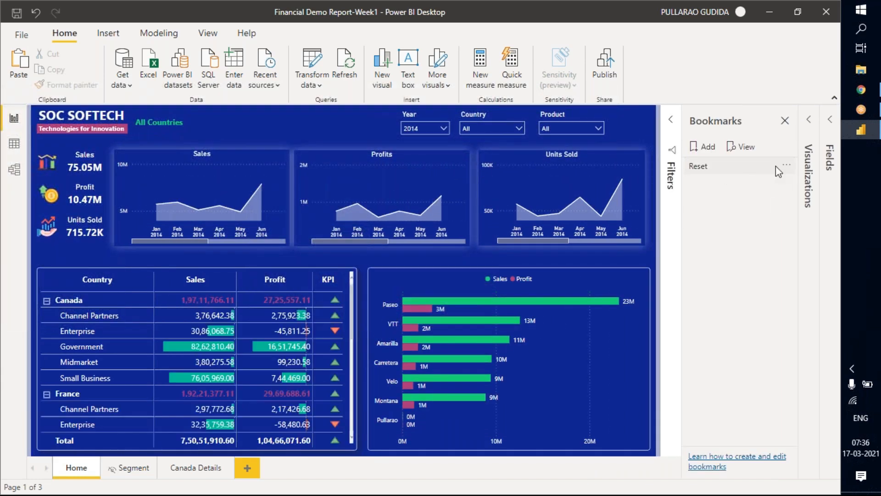
pyautogui.click(789, 167)
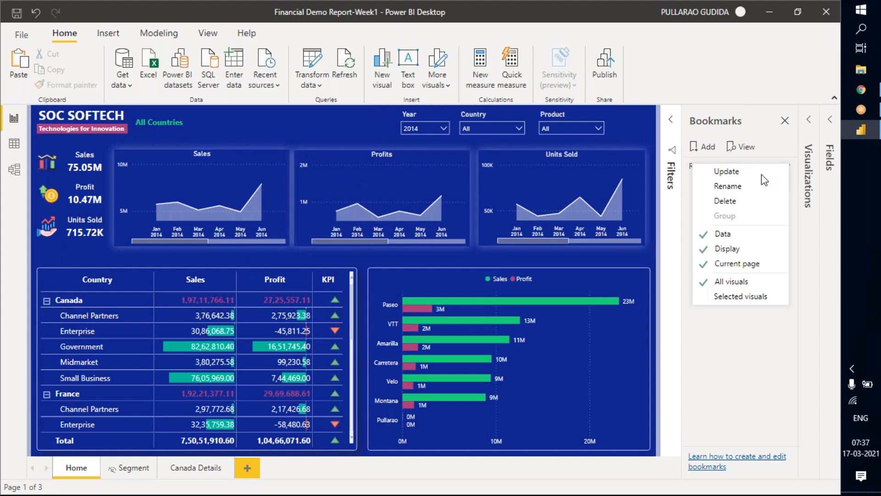
pyautogui.click(734, 177)
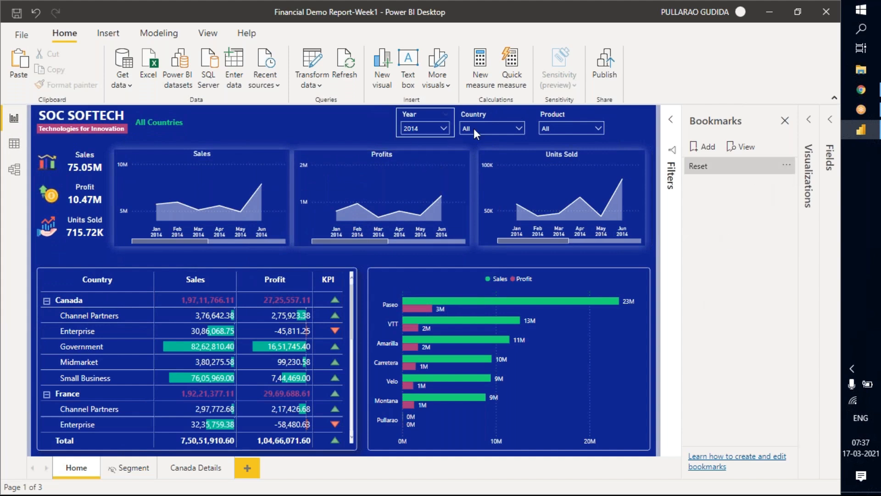
# Filter the Home page to Canada and save that view as a bookmark named "Cananda Details".
pyautogui.click(489, 128)
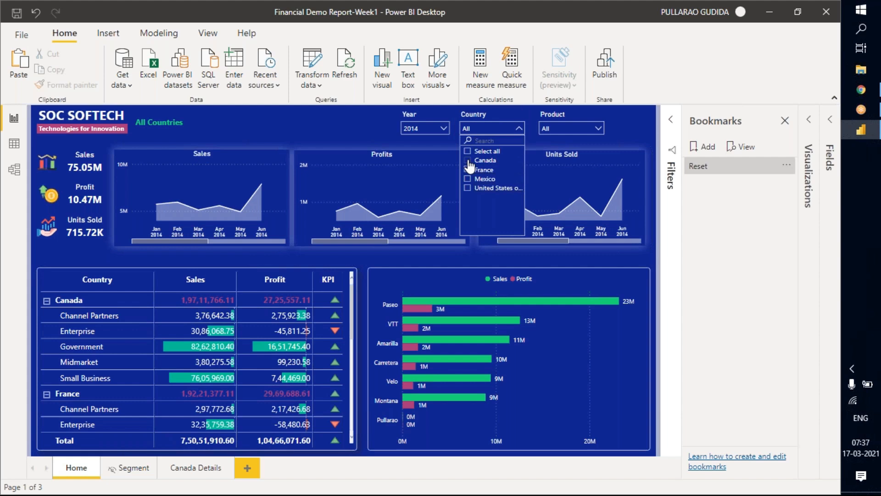
pyautogui.click(469, 160)
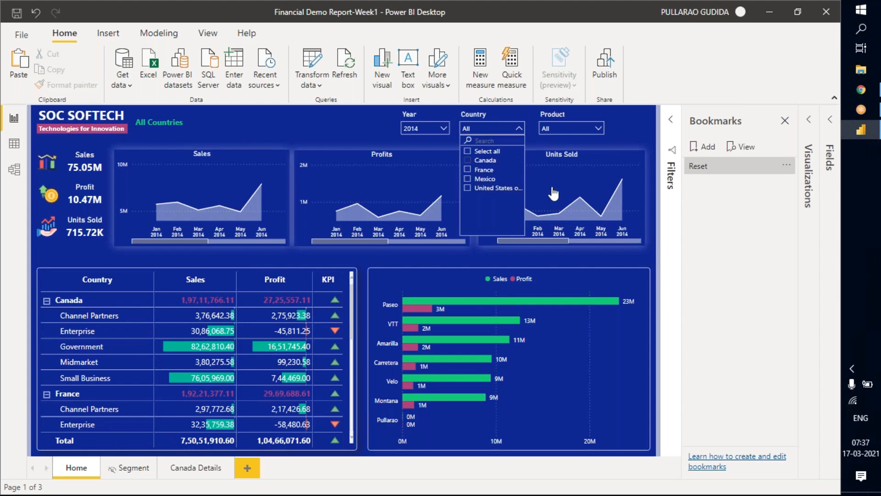
pyautogui.click(626, 127)
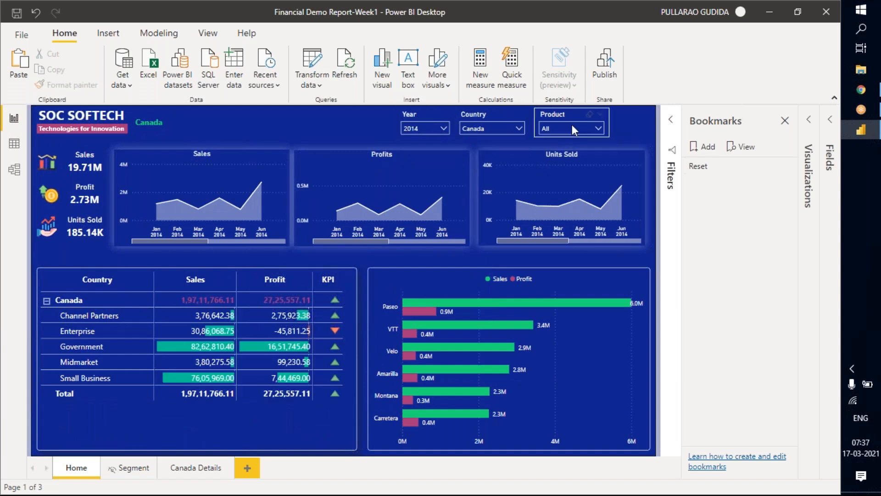
pyautogui.click(704, 147)
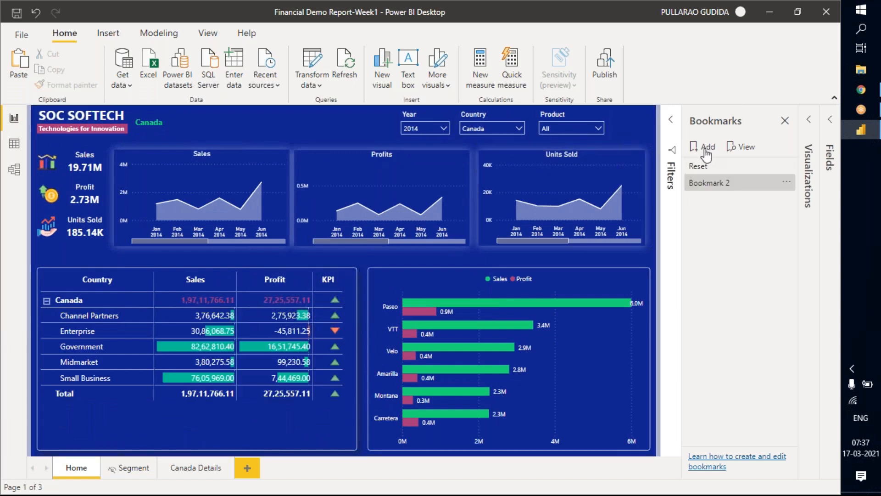
pyautogui.doubleClick(723, 186)
pyautogui.write('Cananda Details')
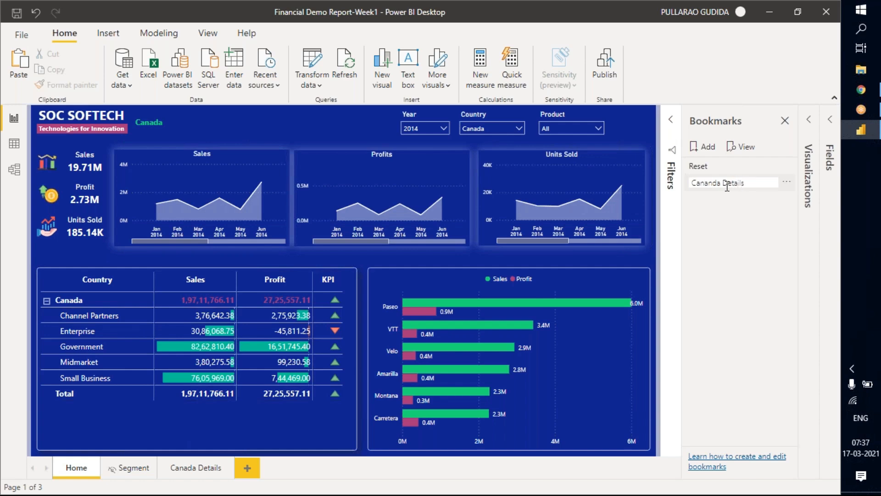
pyautogui.press('Return')
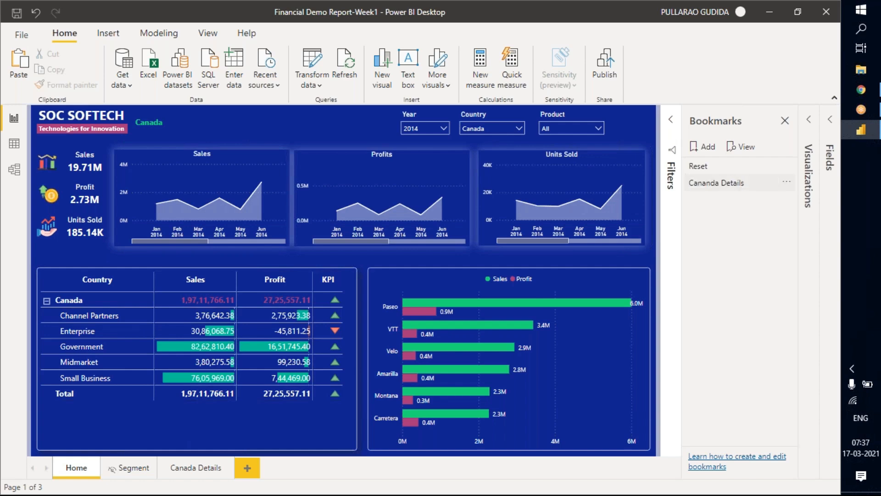
# Filter the Home page to France and save that view as a bookmark named "France Details".
pyautogui.click(502, 132)
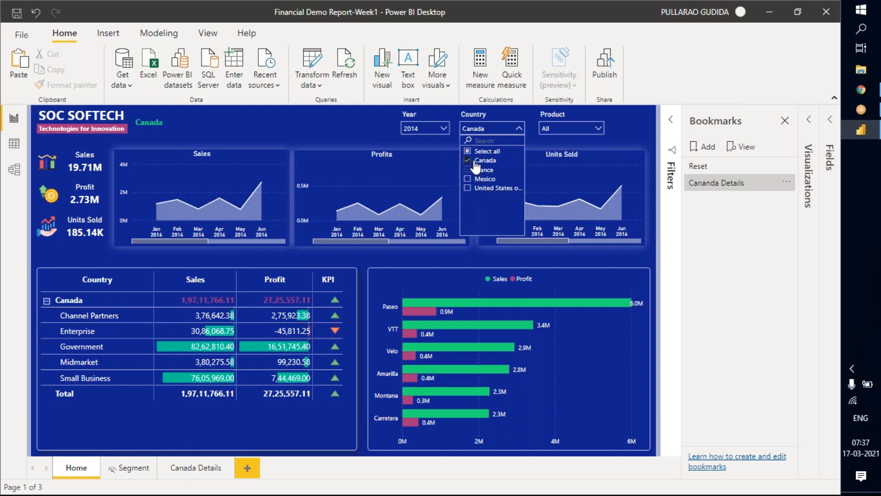
pyautogui.keyDown('ctrl'); pyautogui.click(477, 169); pyautogui.keyUp('ctrl')
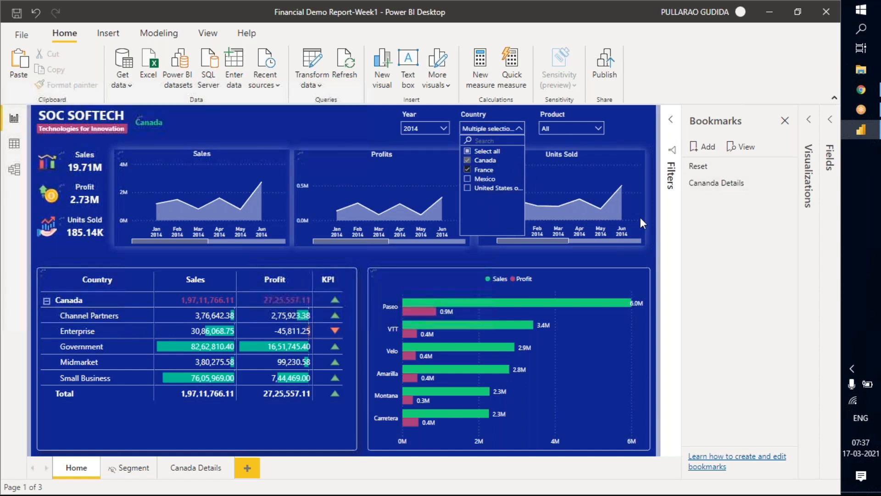
pyautogui.click(700, 147)
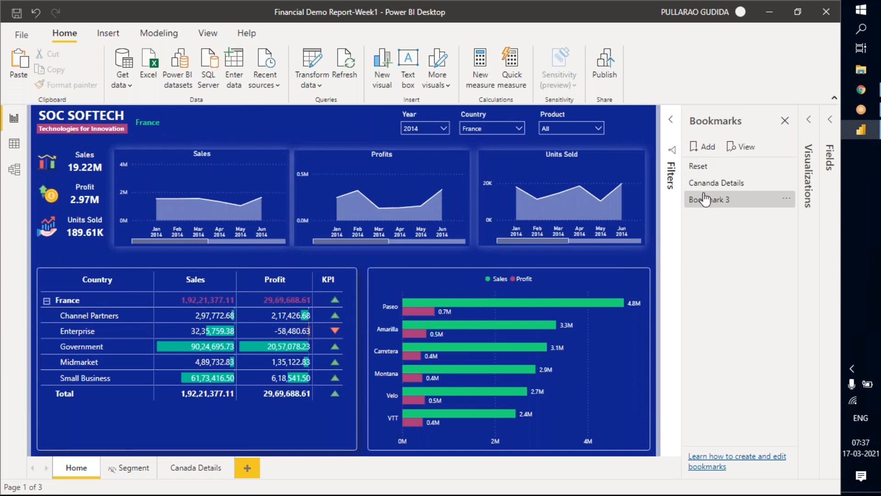
pyautogui.doubleClick(705, 200)
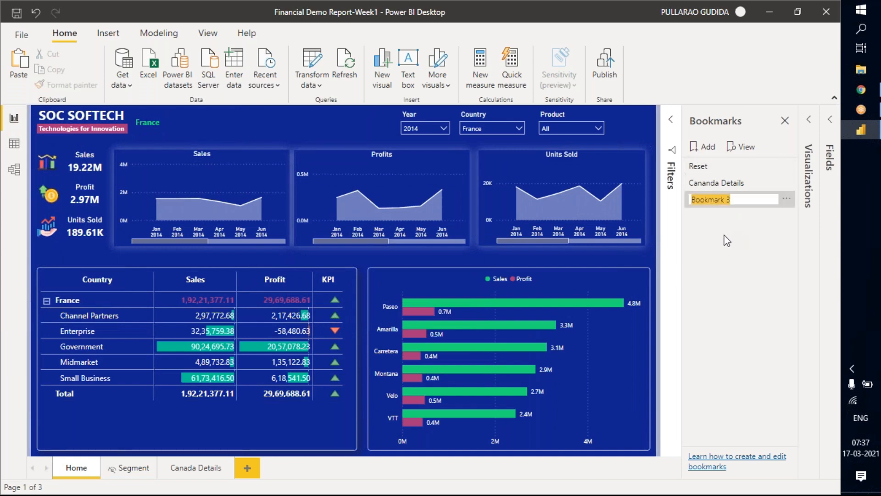
pyautogui.press('BackSpace')
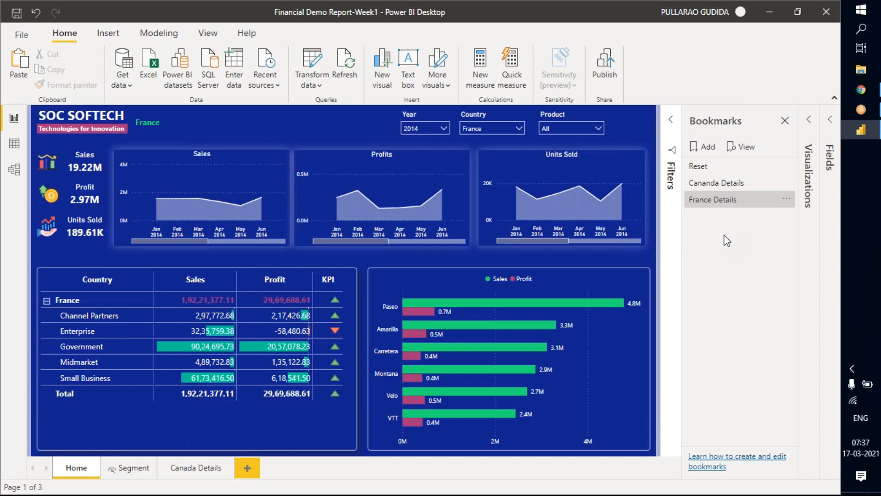
pyautogui.press('Return')
# Clear the Country slicer's selection so the Home page covers all countries.
pyautogui.click(495, 130)
pyautogui.click(509, 114)
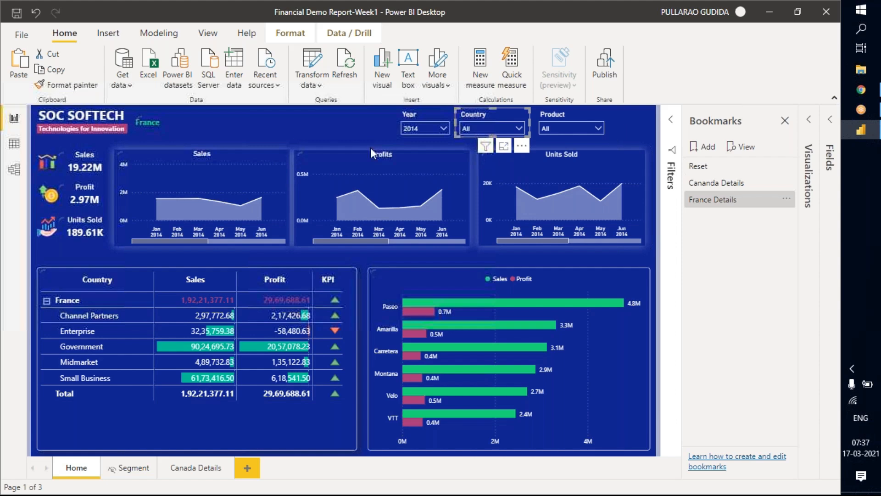
pyautogui.click(413, 148)
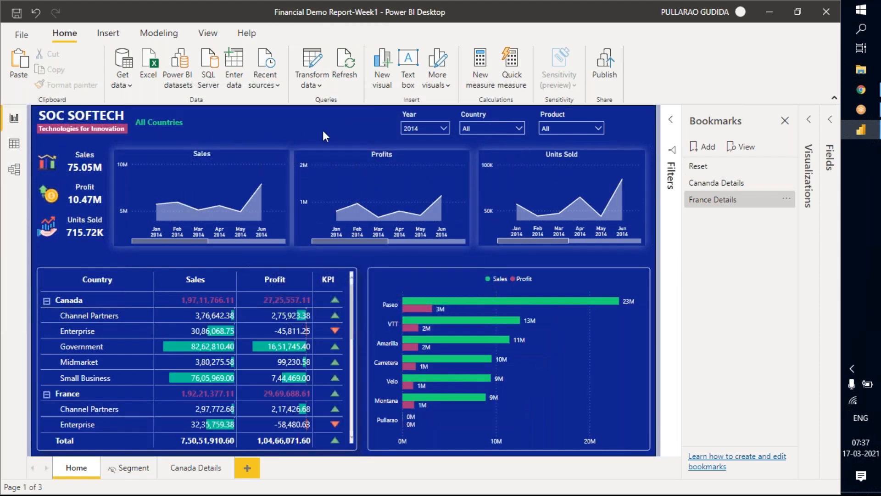
# Move the Year, Country and Product slicers together closer to the report title, freeing header space beside Product.
pyautogui.click(417, 114)
pyautogui.keyDown('ctrl'); pyautogui.click(496, 113); pyautogui.keyUp('ctrl')
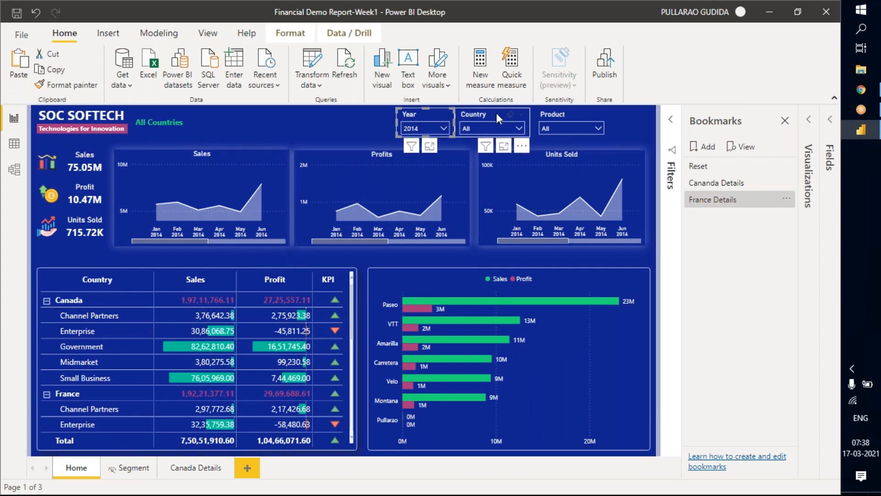
pyautogui.keyDown('ctrl'); pyautogui.click(553, 115); pyautogui.keyUp('ctrl')
pyautogui.moveTo(554, 115); pyautogui.dragTo(438, 116)
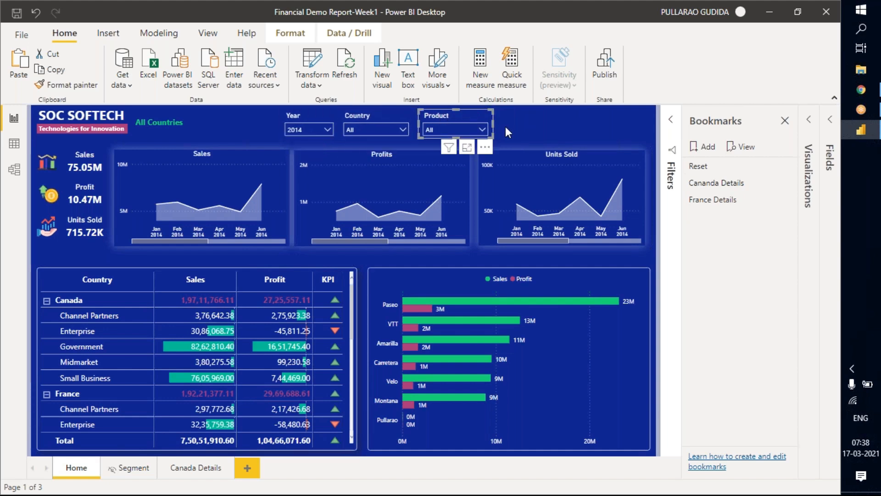
pyautogui.click(508, 125)
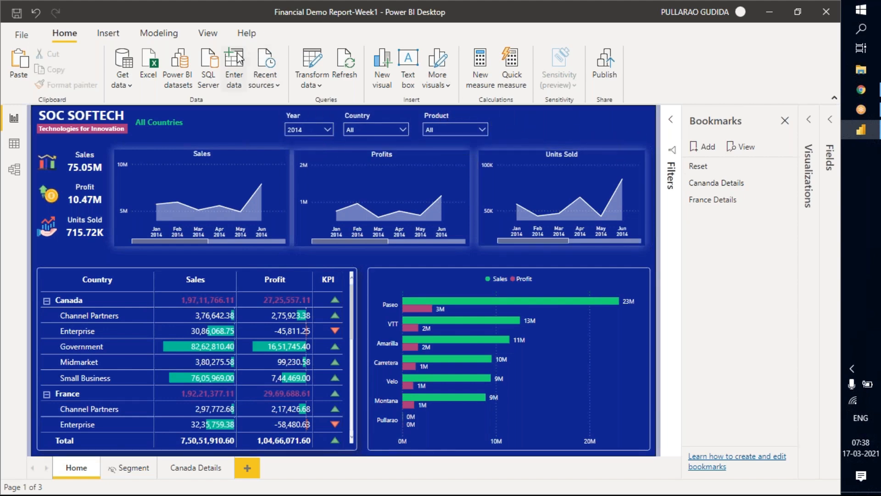
# Insert a blank button and place it in the header's free space beside the Product slicer.
pyautogui.click(108, 33)
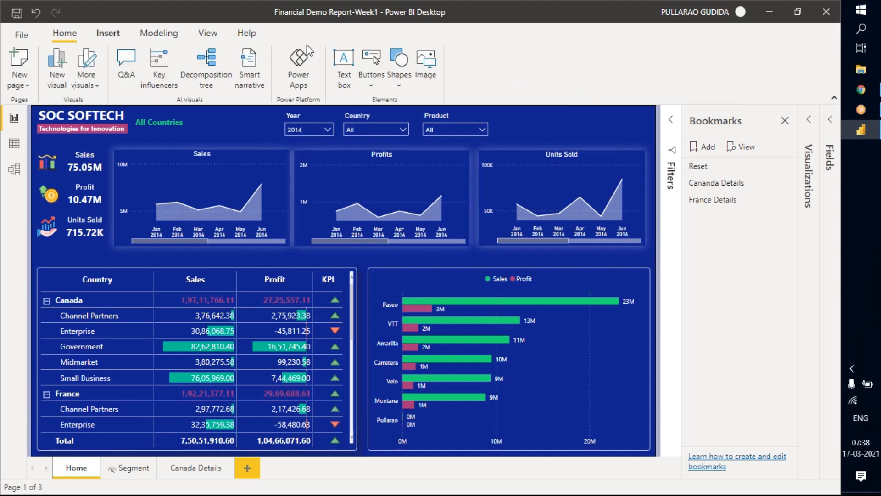
pyautogui.click(372, 75)
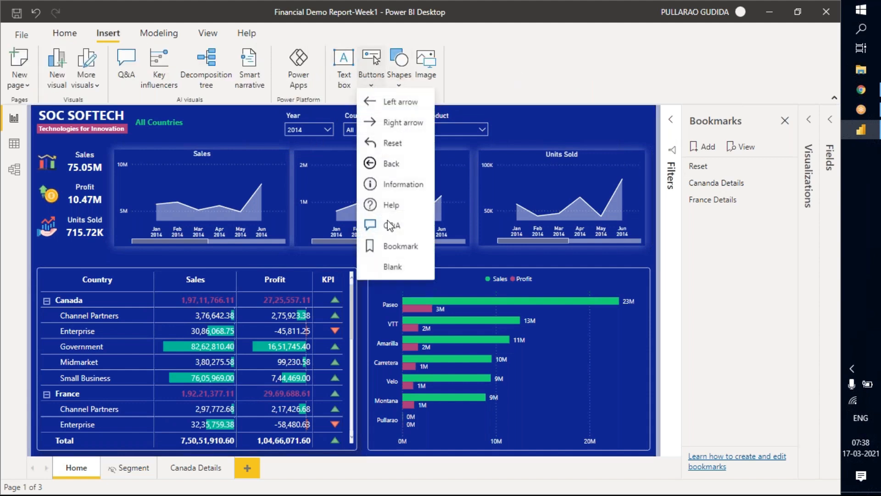
pyautogui.click(396, 272)
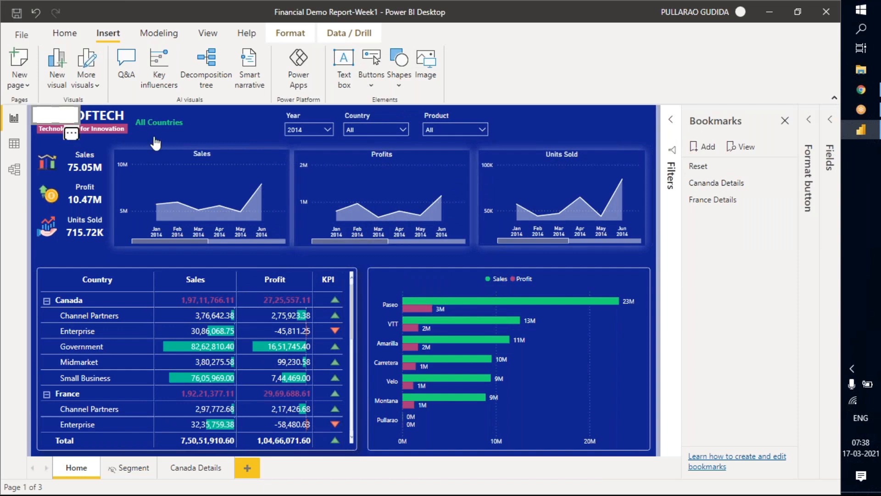
pyautogui.moveTo(465, 134); pyautogui.dragTo(575, 129)
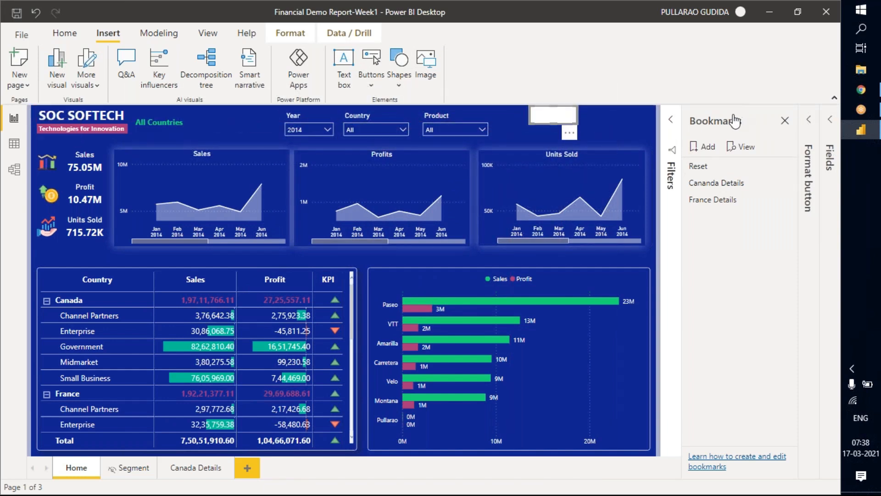
# Turn on the new button's text and set it to "Canada".
pyautogui.click(811, 120)
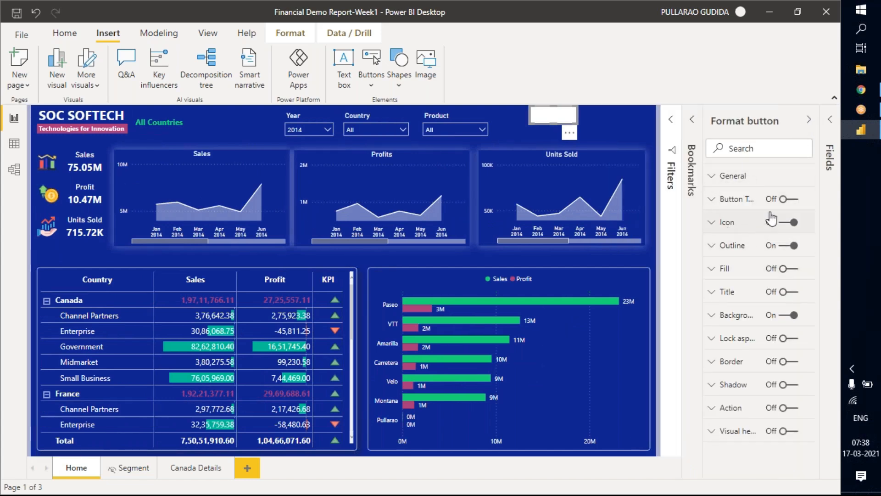
pyautogui.click(788, 200)
pyautogui.click(720, 205)
pyautogui.click(748, 260)
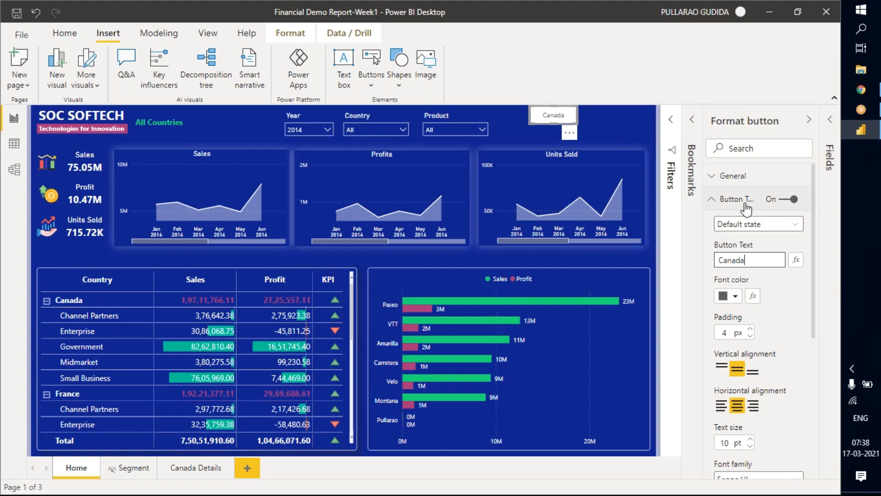
pyautogui.click(728, 204)
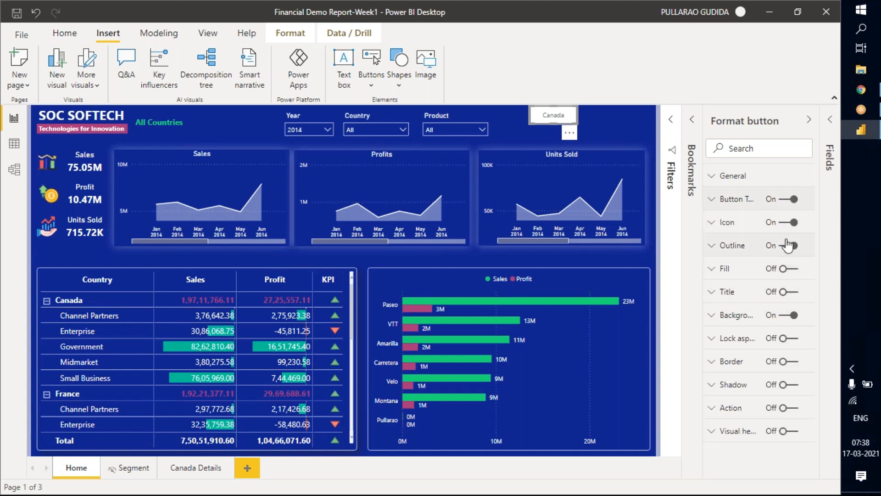
# Turn off the Canada button's icon and background.
pyautogui.click(789, 245)
pyautogui.click(789, 224)
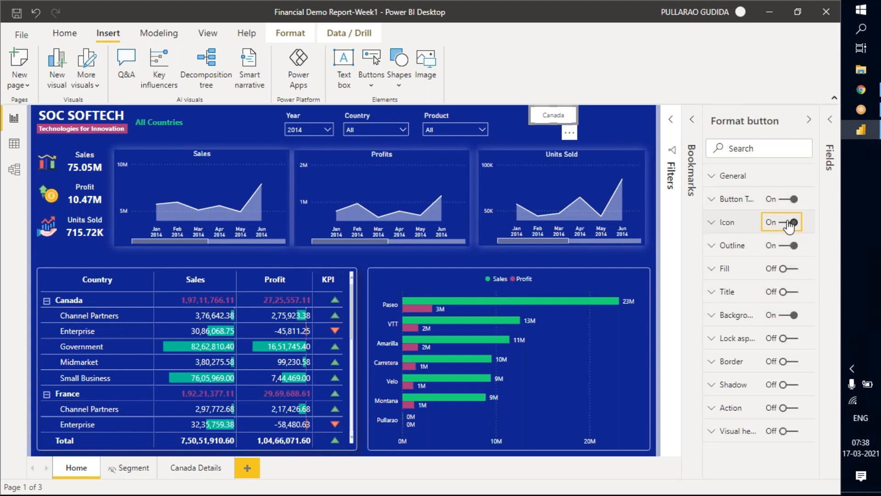
pyautogui.click(786, 315)
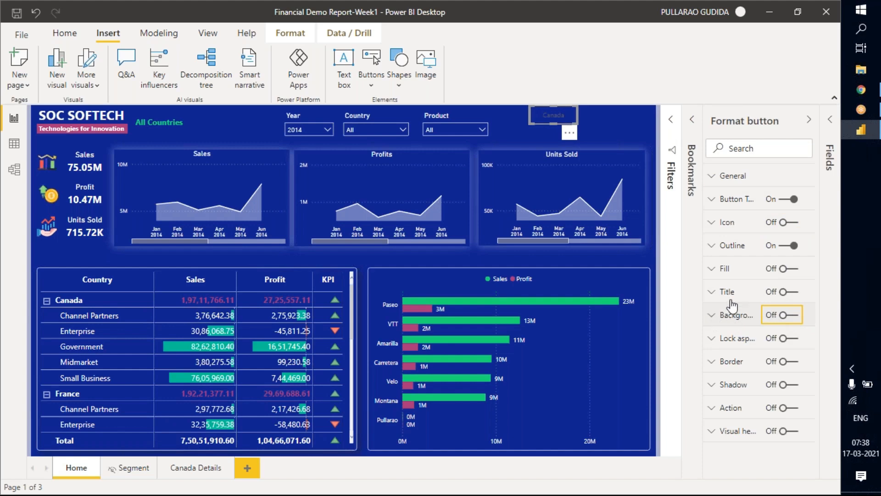
# Set the Canada button's font color to white.
pyautogui.click(735, 199)
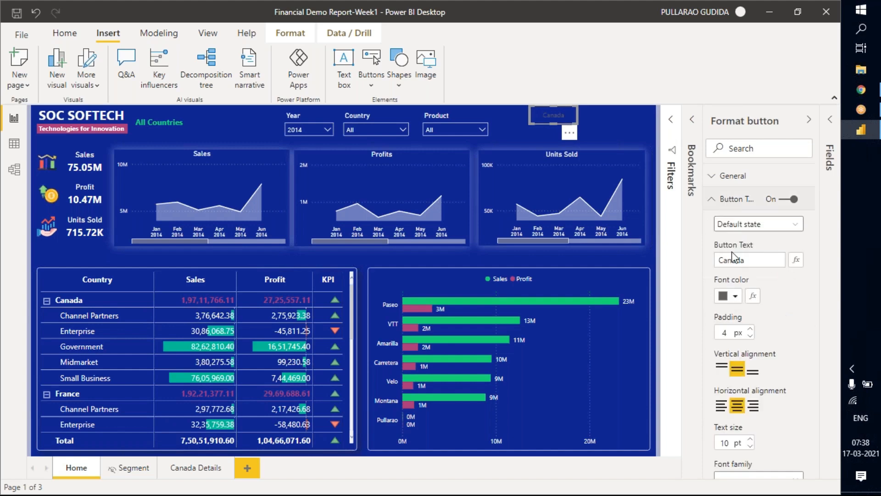
pyautogui.click(730, 296)
pyautogui.click(564, 87)
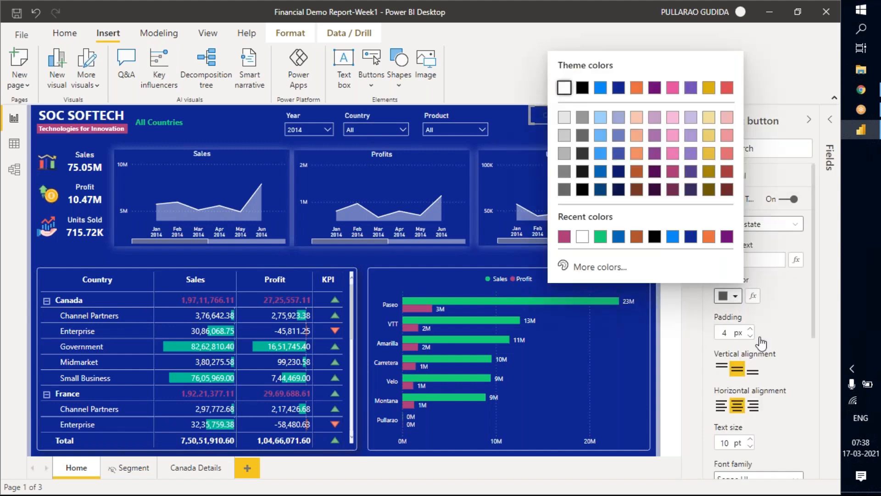
pyautogui.click(778, 389)
# Change the Canada button's font family to Segoe (Bold).
pyautogui.scroll(-6, 752, 323)
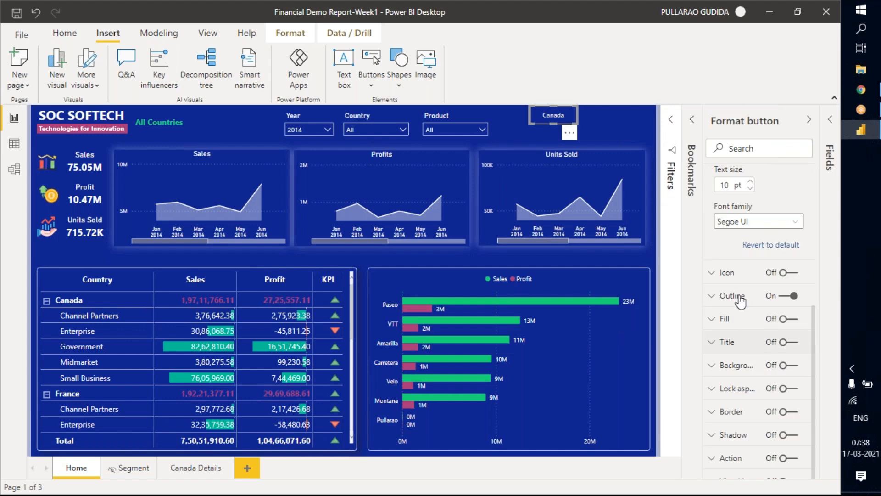
pyautogui.scroll(2, 756, 251)
pyautogui.scroll(2, 762, 268)
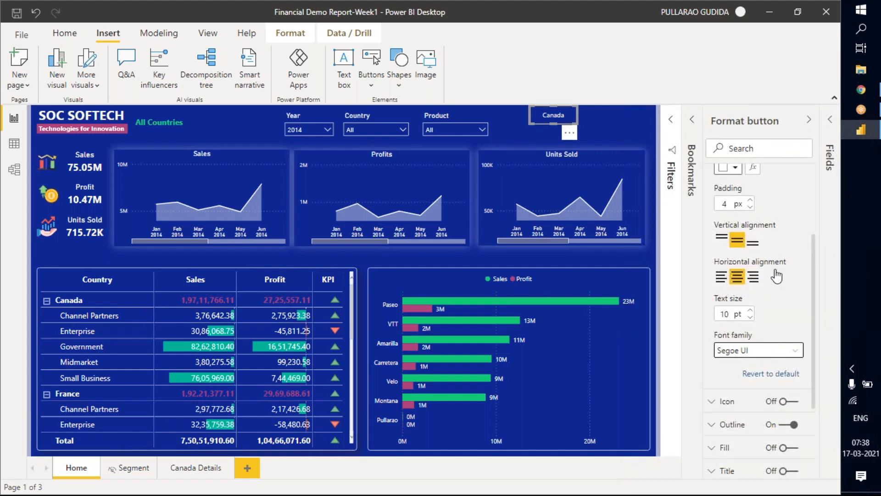
pyautogui.click(795, 349)
pyautogui.scroll(-4, 740, 250)
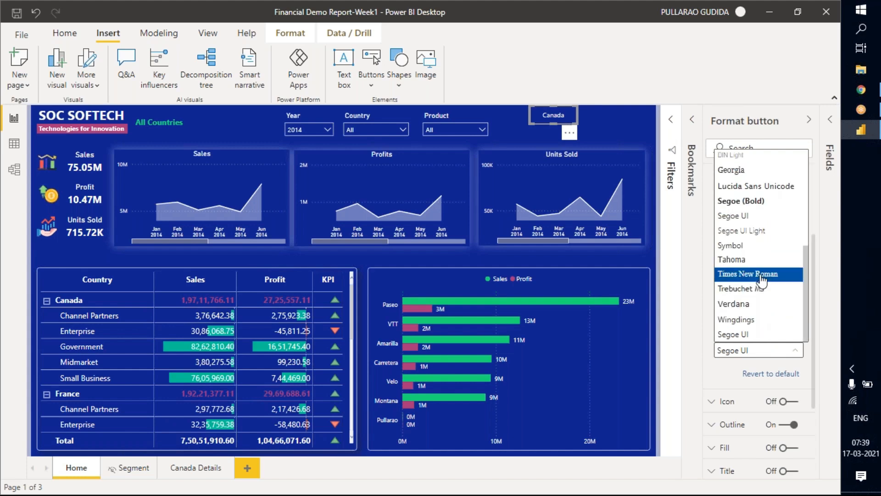
pyautogui.click(737, 202)
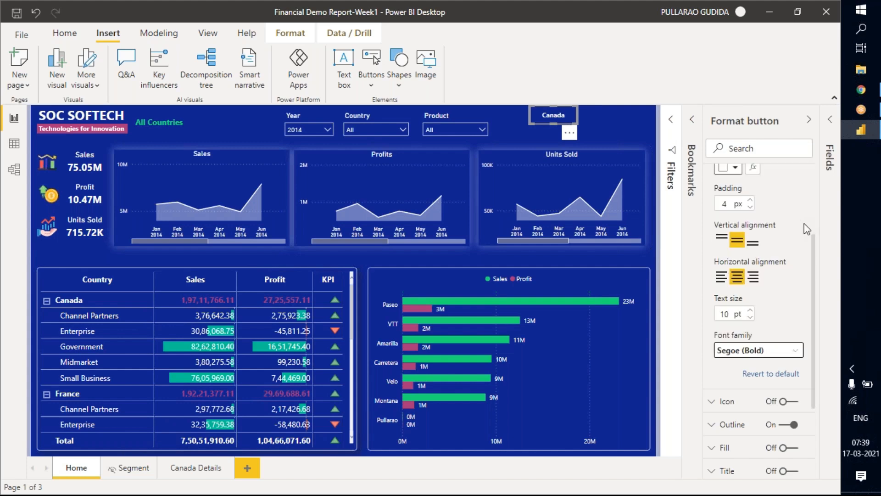
pyautogui.scroll(5, 784, 267)
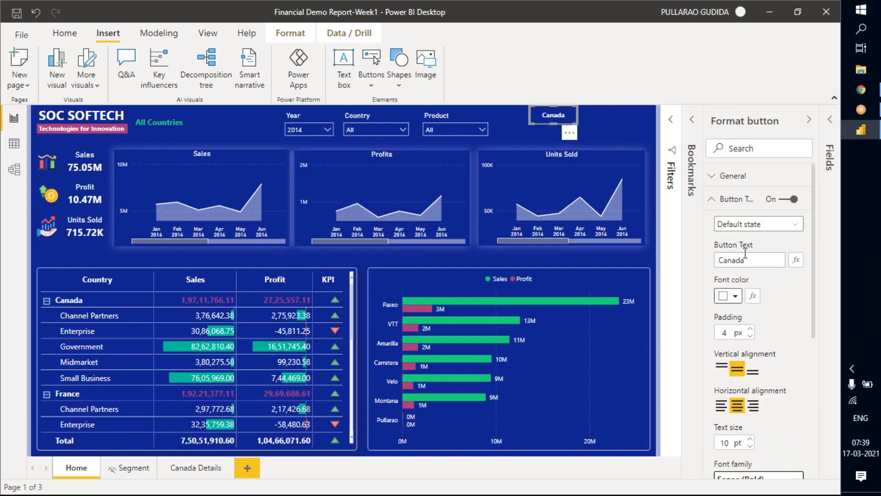
pyautogui.click(732, 199)
# Shrink the Canada button, shift it toward the header's outer corner, and place a copy directly beneath it.
pyautogui.click(810, 119)
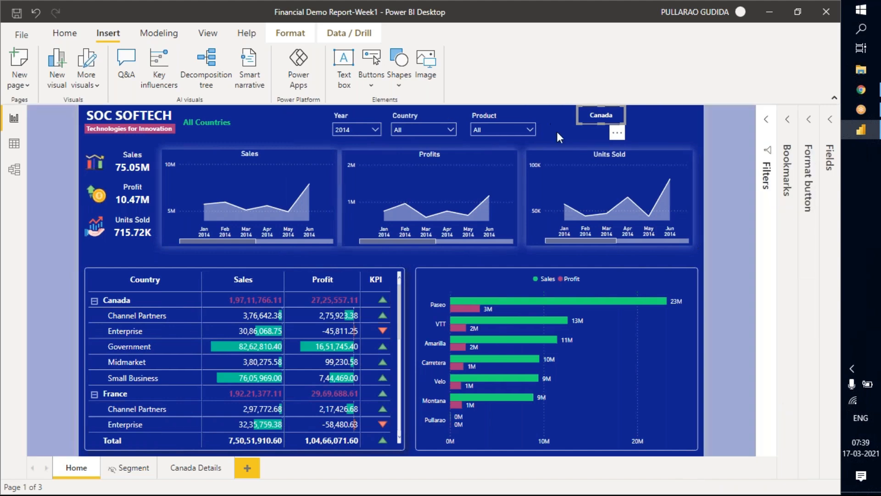
pyautogui.moveTo(603, 123); pyautogui.dragTo(648, 128)
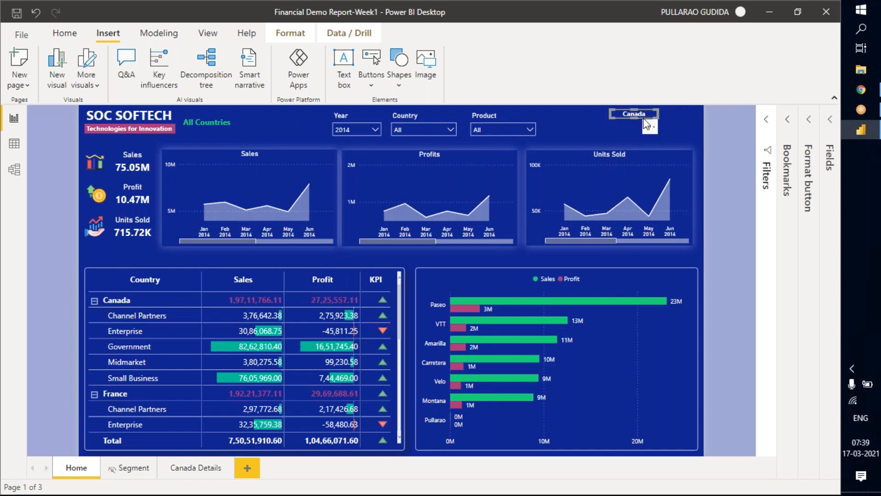
pyautogui.moveTo(647, 123)
pyautogui.mouseDown()
pyautogui.moveTo(664, 133)
pyautogui.moveTo(657, 149)
pyautogui.moveTo(654, 134)
pyautogui.mouseUp()
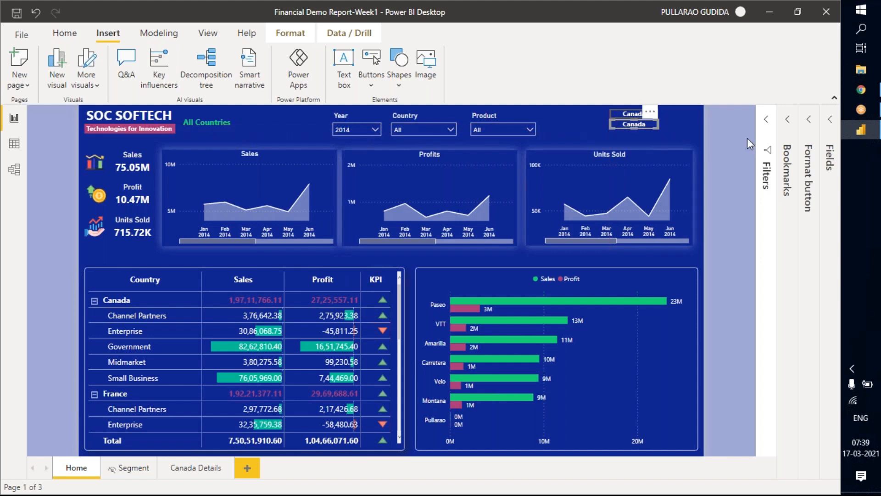
# Change the copied button's text to "France".
pyautogui.click(809, 188)
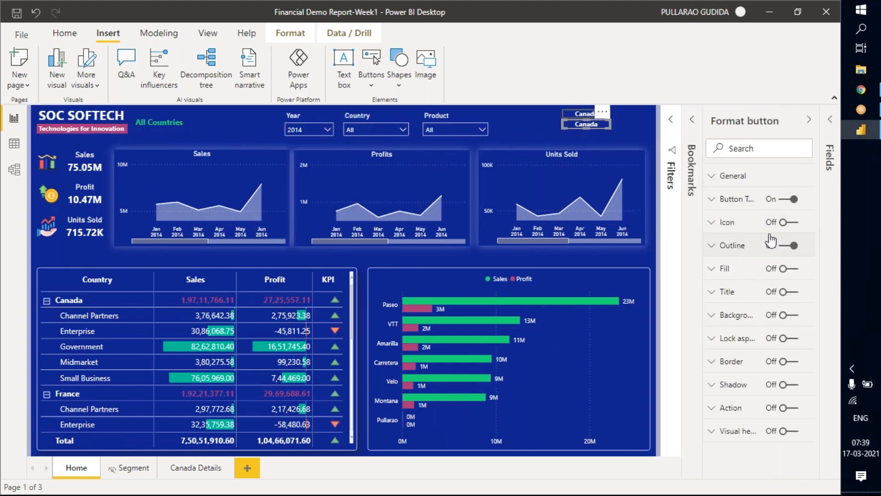
pyautogui.click(736, 201)
pyautogui.moveTo(753, 260); pyautogui.dragTo(721, 260)
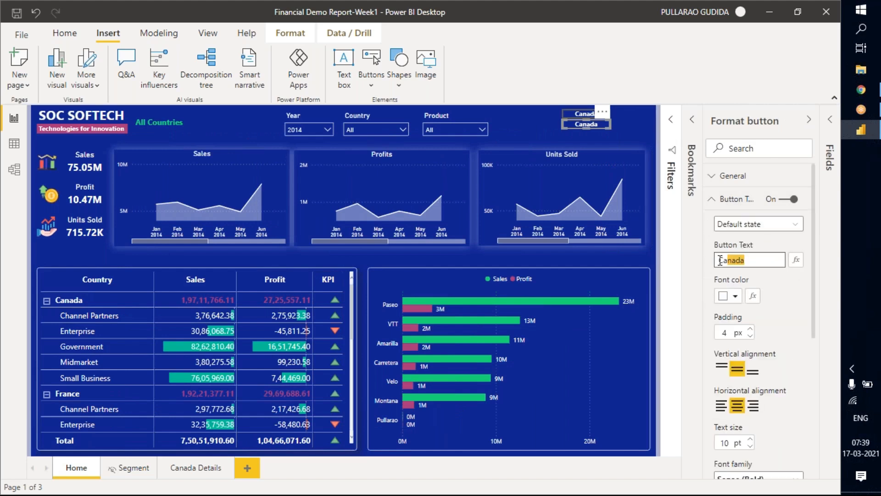
pyautogui.write('France')
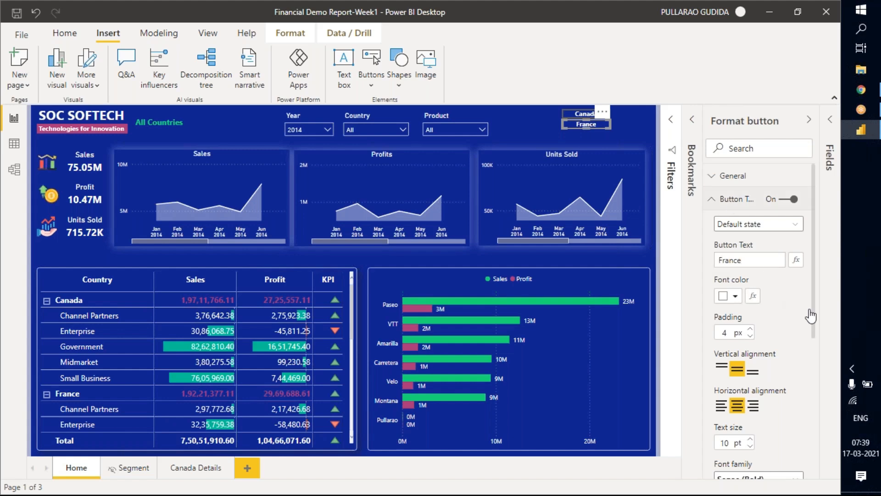
pyautogui.click(747, 207)
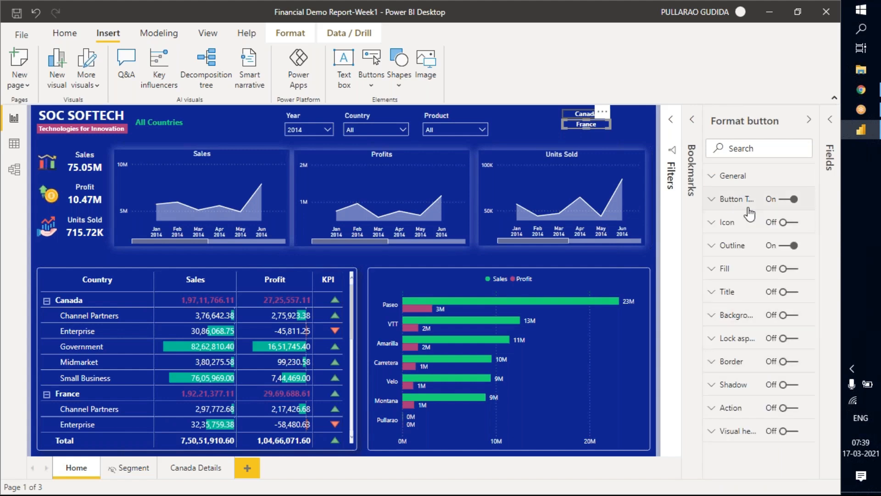
# Enable the France button's action as a Bookmark link to "France Details" and set its tooltip to "France Details".
pyautogui.click(783, 408)
pyautogui.scroll(-1, 783, 404)
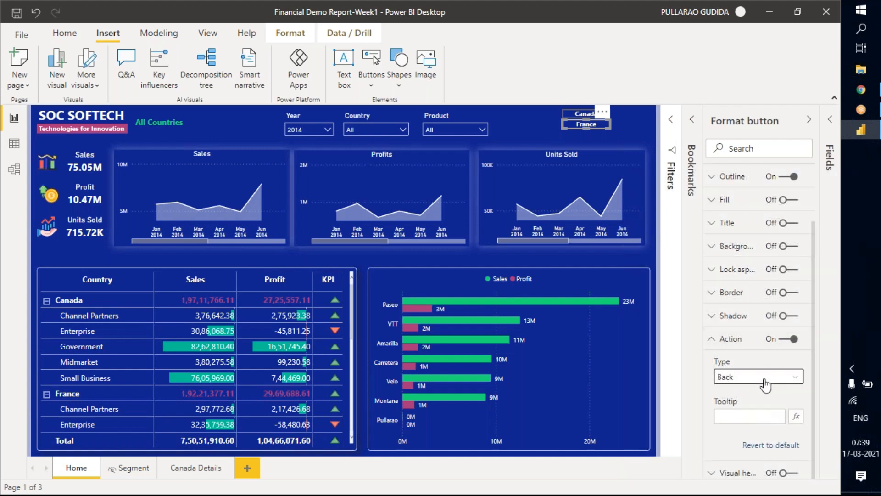
pyautogui.click(760, 380)
pyautogui.click(751, 406)
pyautogui.scroll(-1, 739, 381)
pyautogui.click(757, 380)
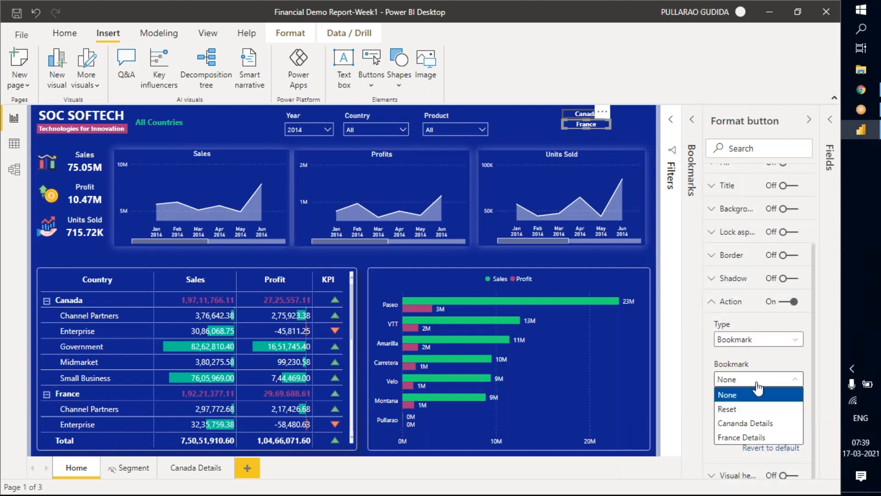
pyautogui.click(747, 438)
pyautogui.click(734, 419)
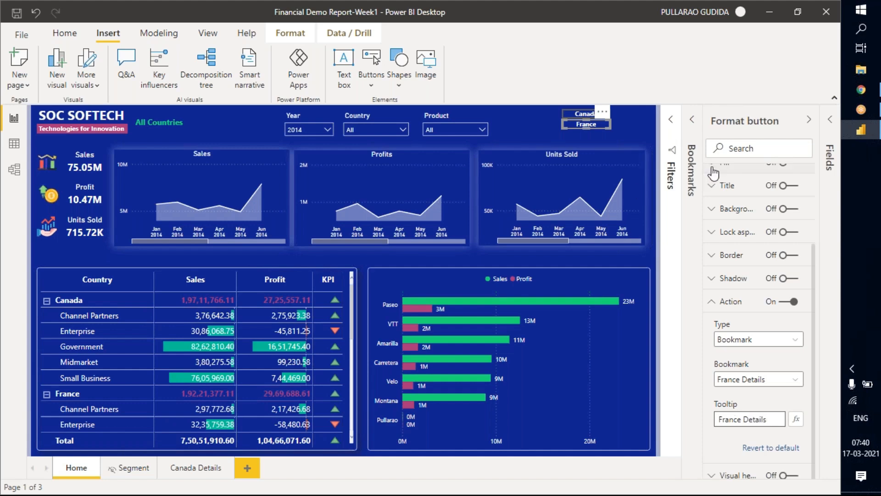
# Enable the Canada button's action with type Bookmark and link it to the "Cananda Details" bookmark.
pyautogui.click(577, 116)
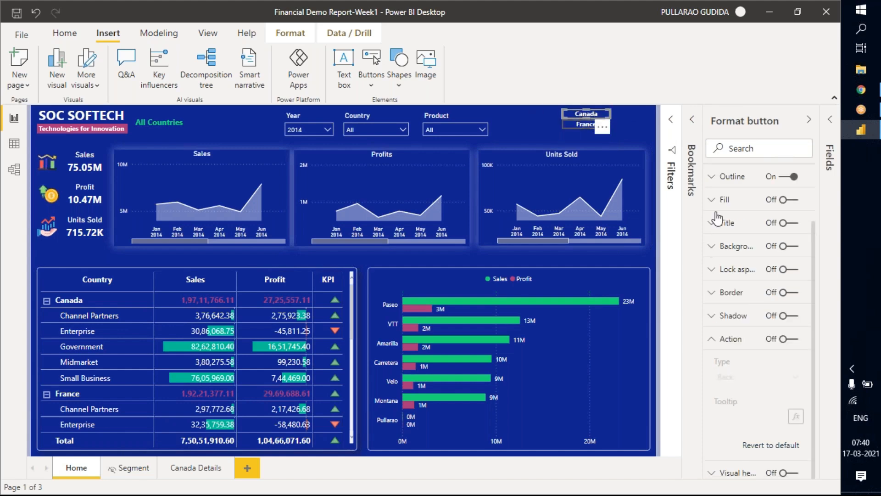
pyautogui.click(784, 341)
pyautogui.click(762, 377)
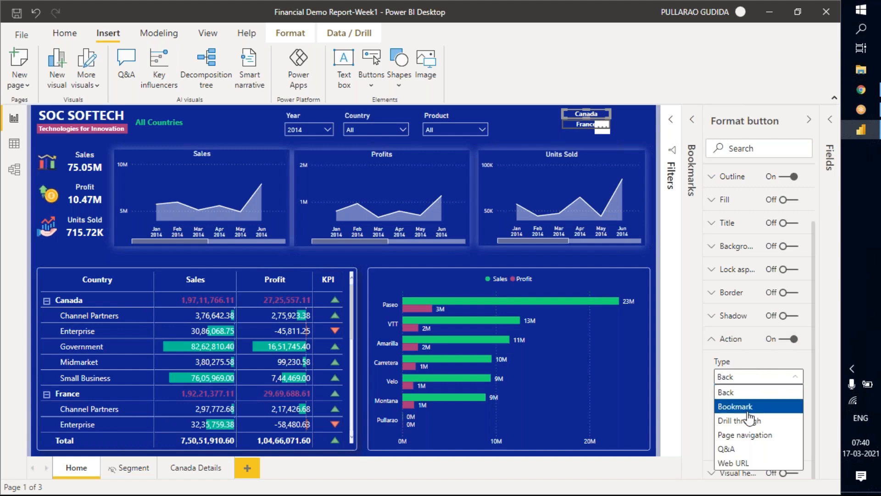
pyautogui.click(748, 408)
pyautogui.click(770, 417)
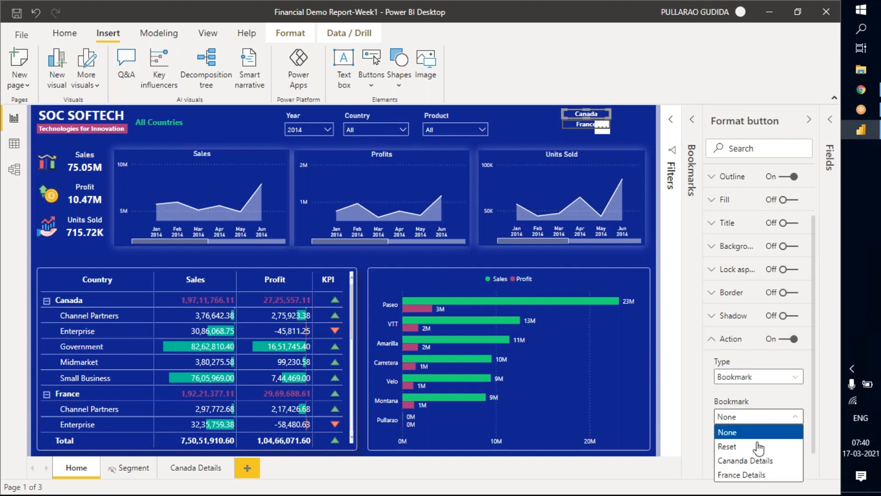
pyautogui.click(757, 461)
# Set the Canada button's tooltip to "Canada Details", then collapse the button formatting options and deselect the button.
pyautogui.scroll(-1, 765, 438)
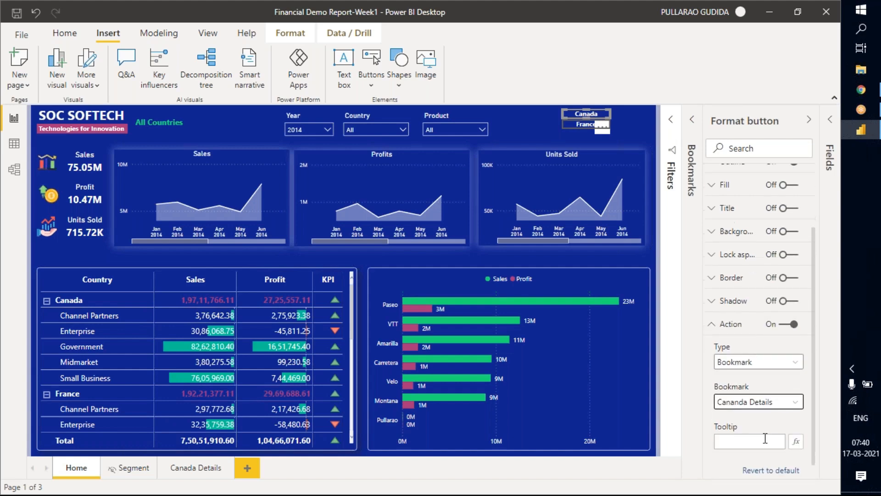
pyautogui.scroll(-1, 765, 438)
pyautogui.click(749, 416)
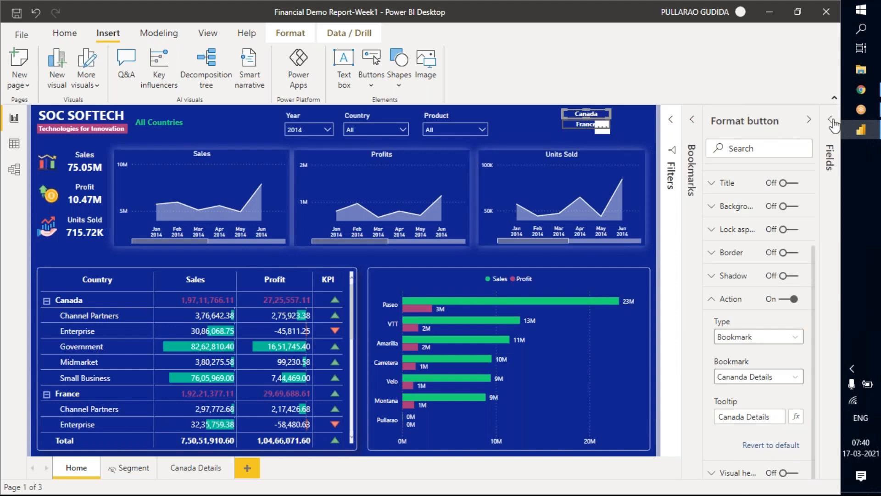
pyautogui.click(809, 120)
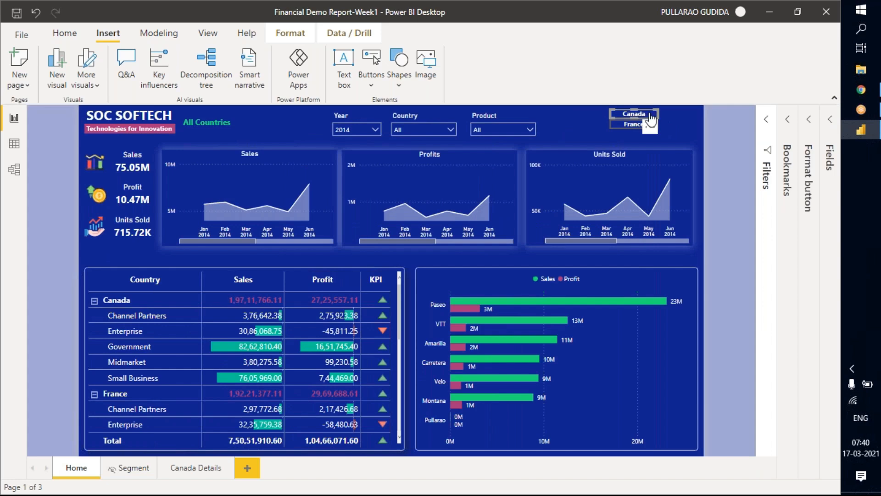
pyautogui.click(723, 127)
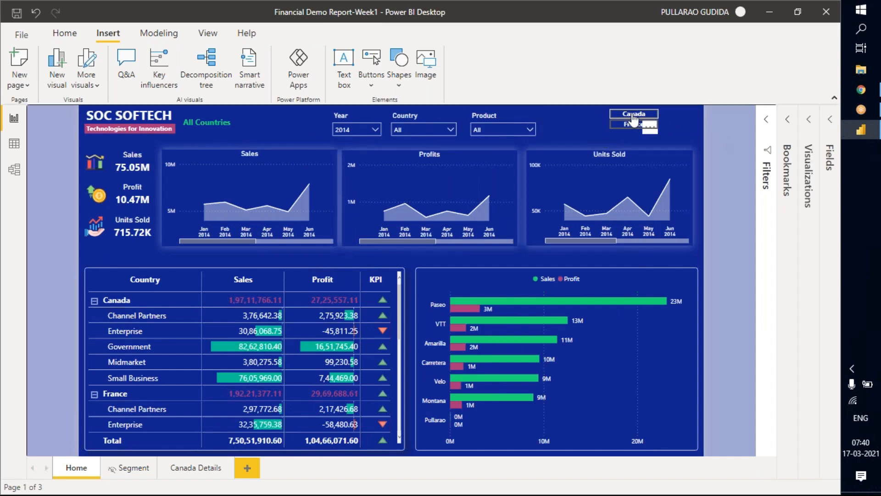
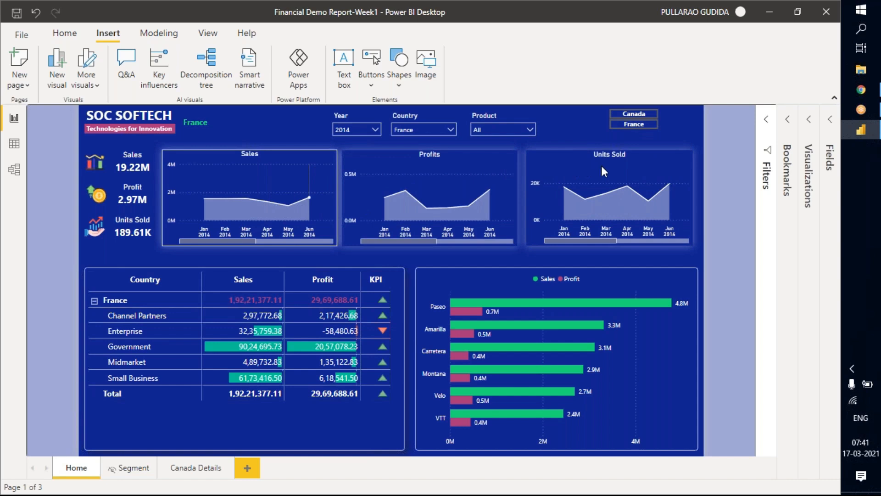
# Duplicate the Sales, Profits and Units Sold area charts, offset the copies slightly below the originals, and show the visualization options.
pyautogui.keyDown('ctrl'); pyautogui.click(565, 167); pyautogui.keyUp('ctrl')
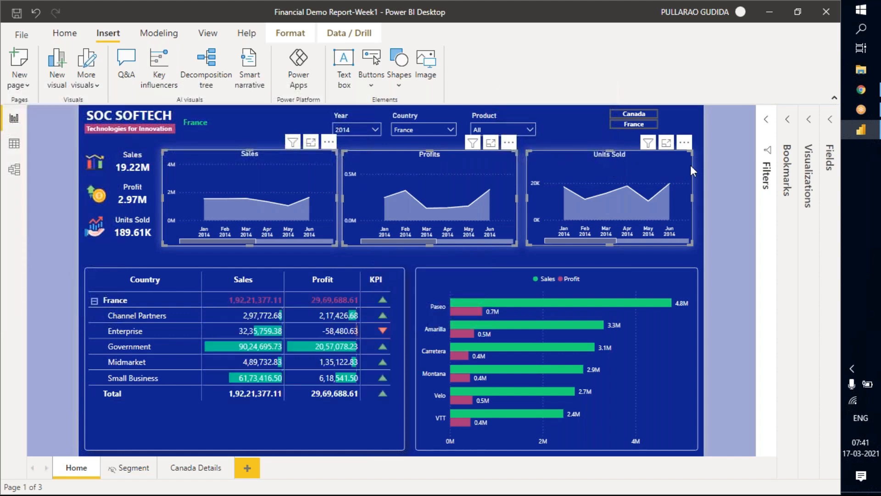
pyautogui.hotkey('ctrl', 'c')
pyautogui.hotkey('ctrl', 'v')
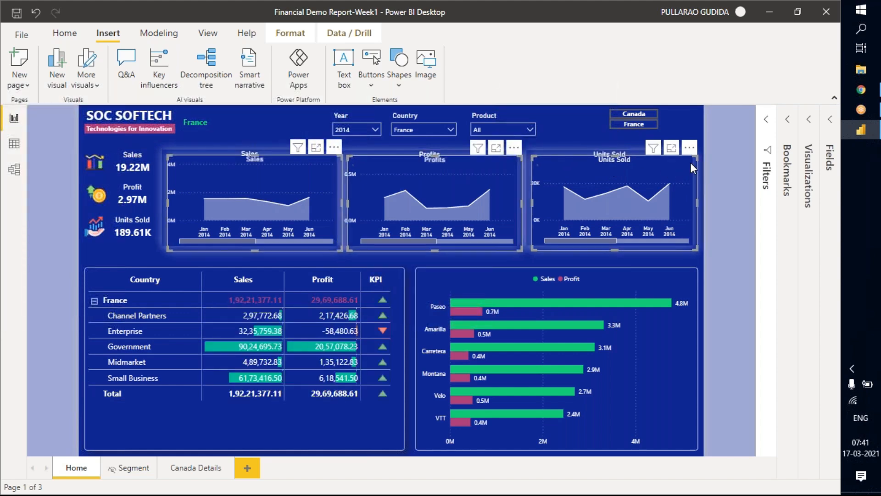
pyautogui.moveTo(690, 150); pyautogui.dragTo(682, 161)
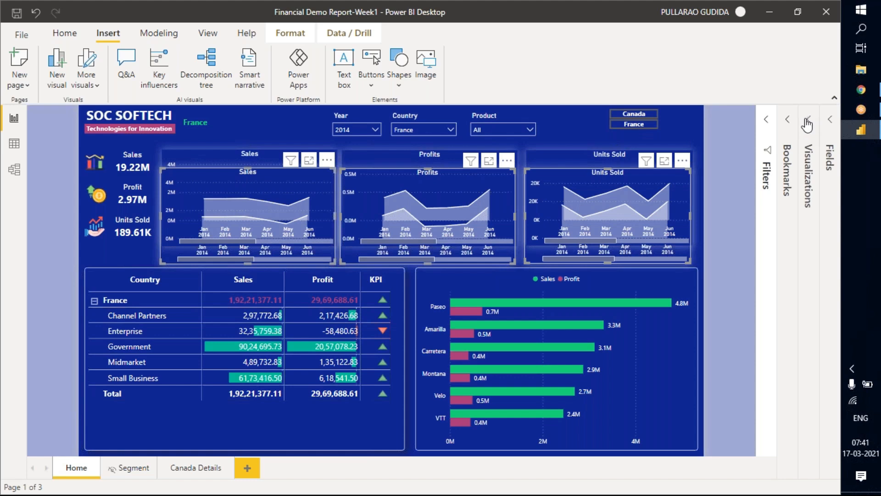
pyautogui.click(810, 177)
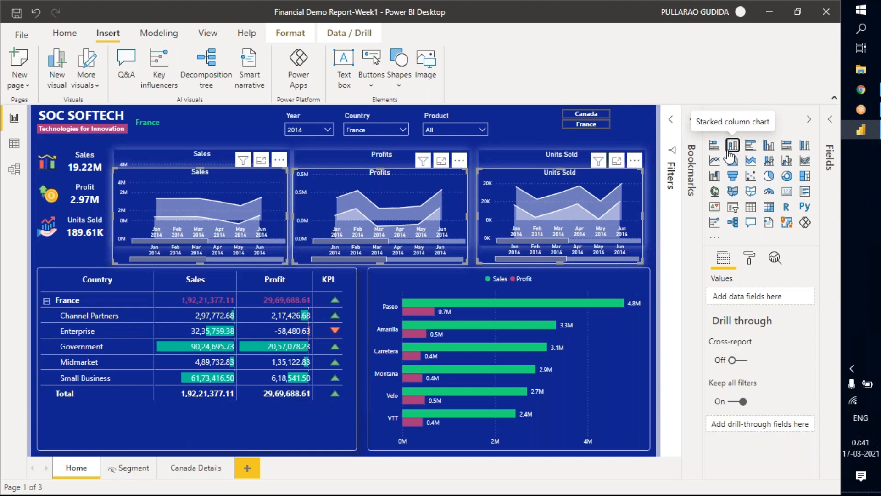
pyautogui.click(733, 146)
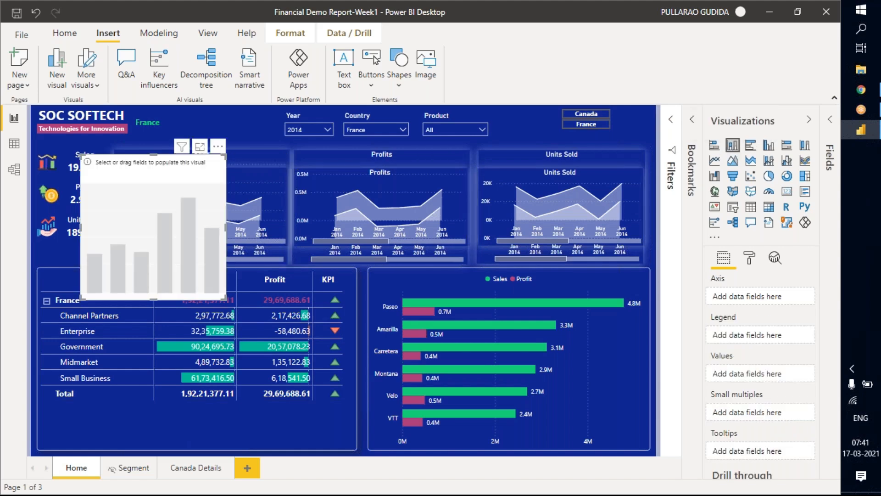
pyautogui.click(220, 149)
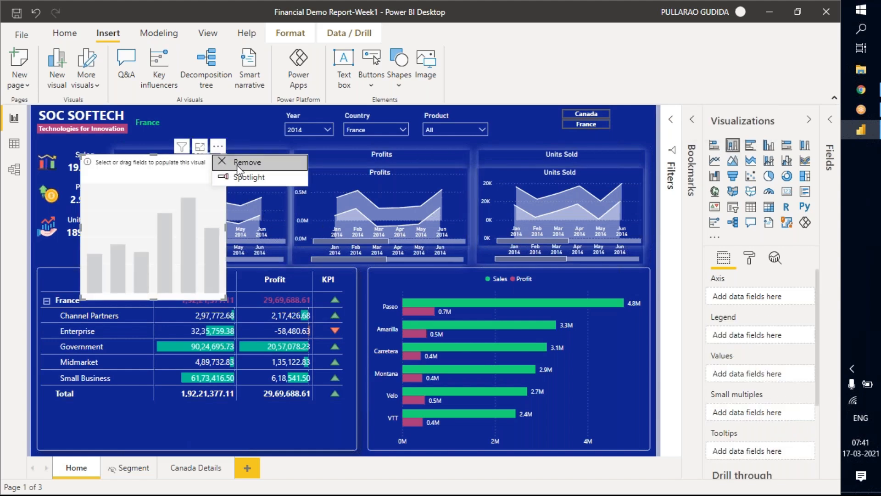
pyautogui.press('Escape')
pyautogui.click(265, 172)
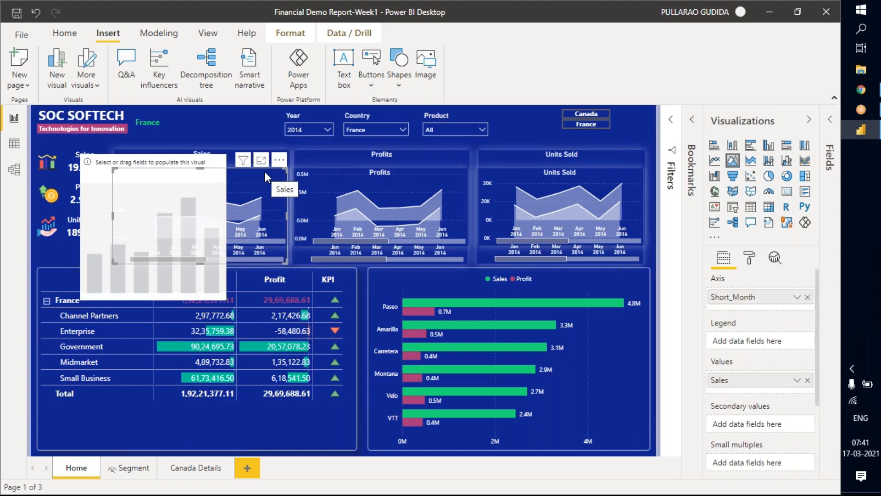
pyautogui.click(179, 159)
pyautogui.press('Delete')
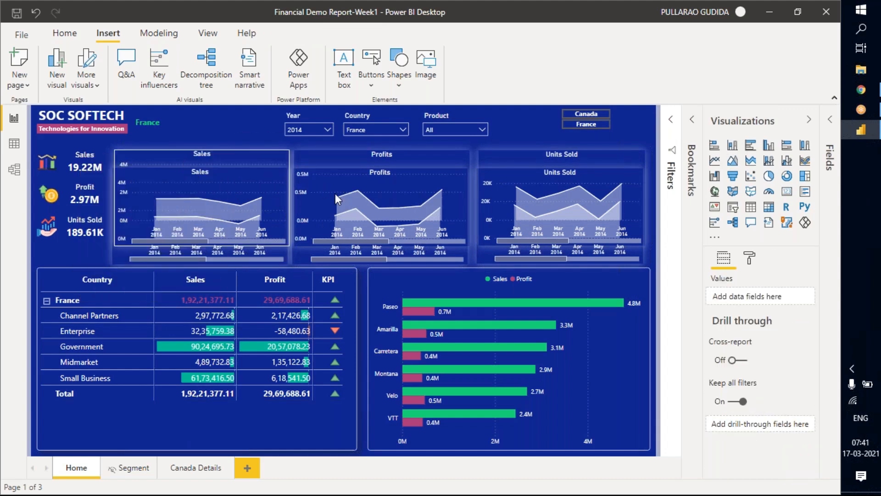
# Convert each of the three copied charts, Sales, Profits and Units Sold, to a stacked column chart.
pyautogui.click(128, 177)
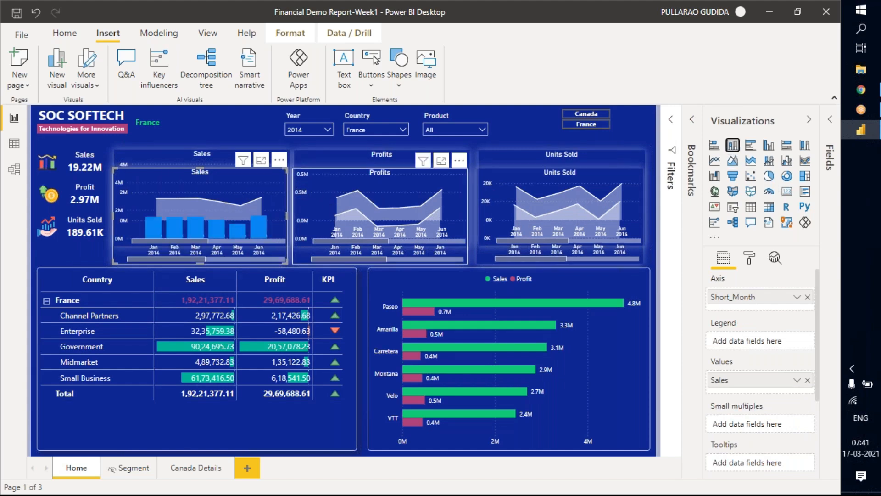
pyautogui.click(733, 149)
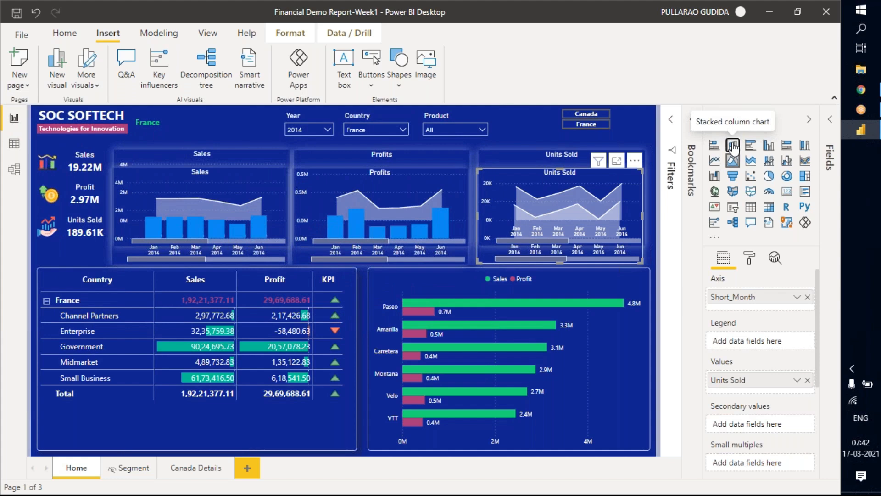
# Set the default data color of the three column charts to white in one formatting change.
pyautogui.keyDown('ctrl'); pyautogui.click(222, 179); pyautogui.keyUp('ctrl')
pyautogui.keyDown('ctrl'); pyautogui.click(359, 177); pyautogui.keyUp('ctrl')
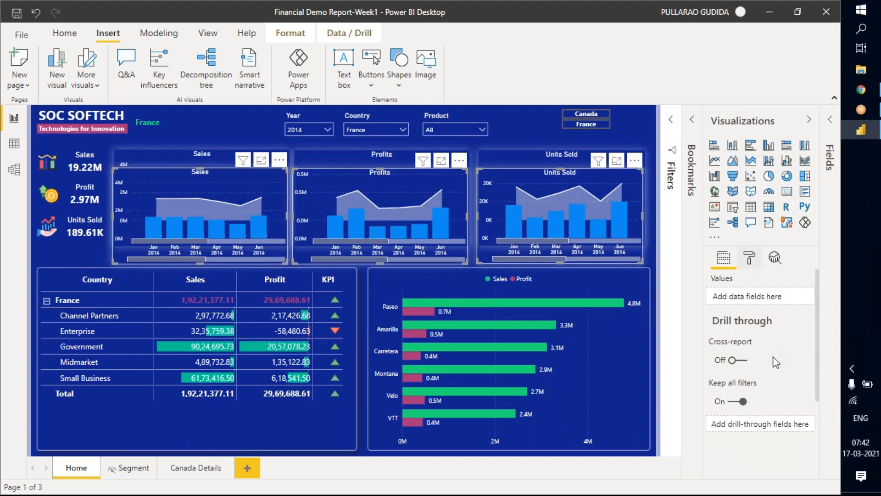
pyautogui.click(739, 377)
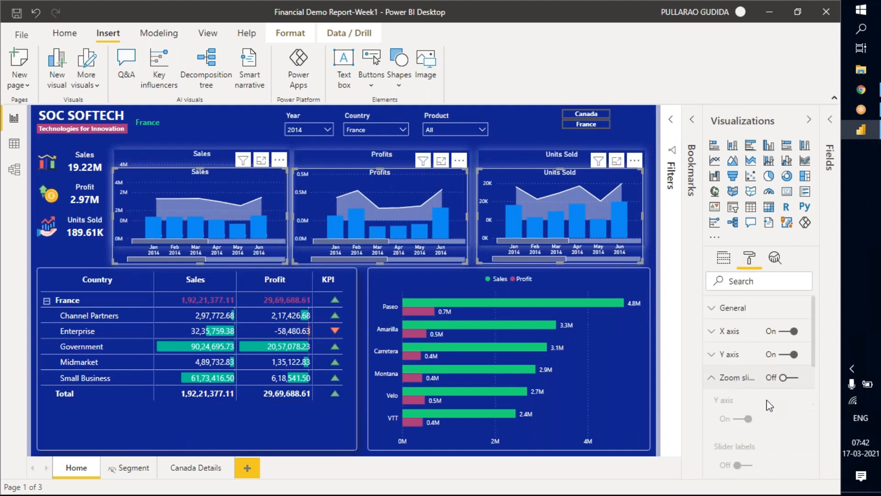
pyautogui.click(744, 383)
pyautogui.click(750, 401)
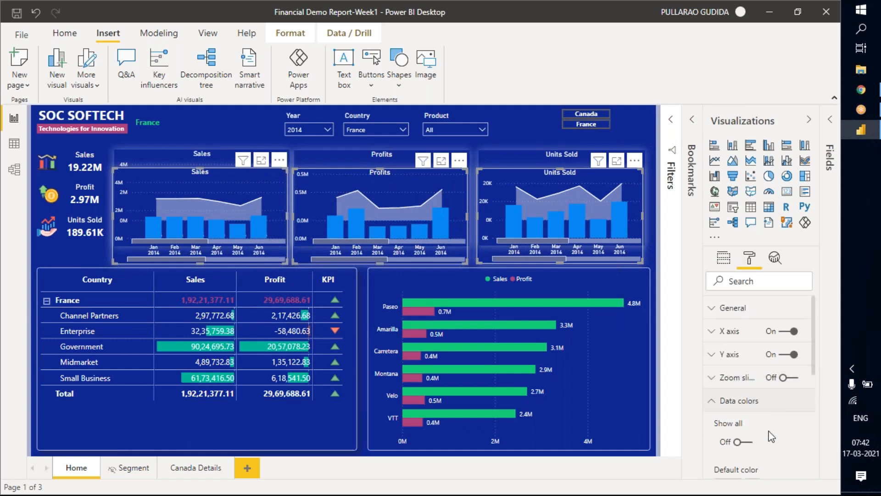
pyautogui.scroll(-5, 775, 427)
pyautogui.scroll(3, 743, 385)
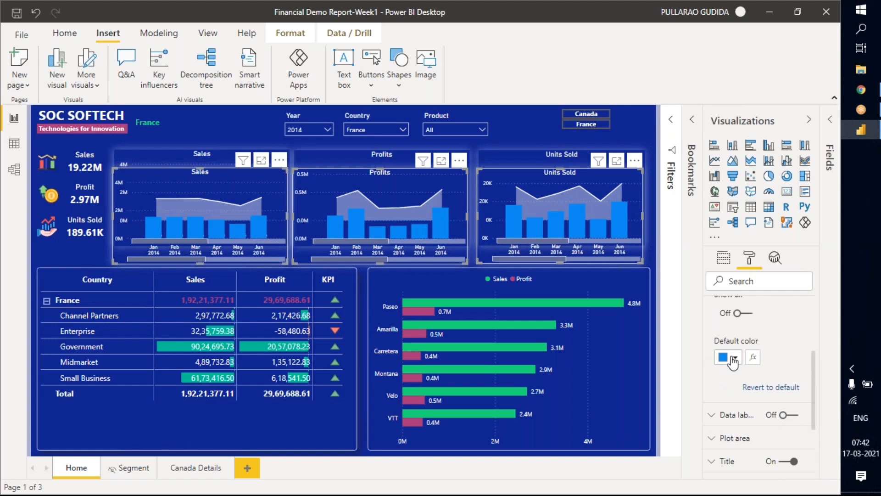
pyautogui.click(734, 359)
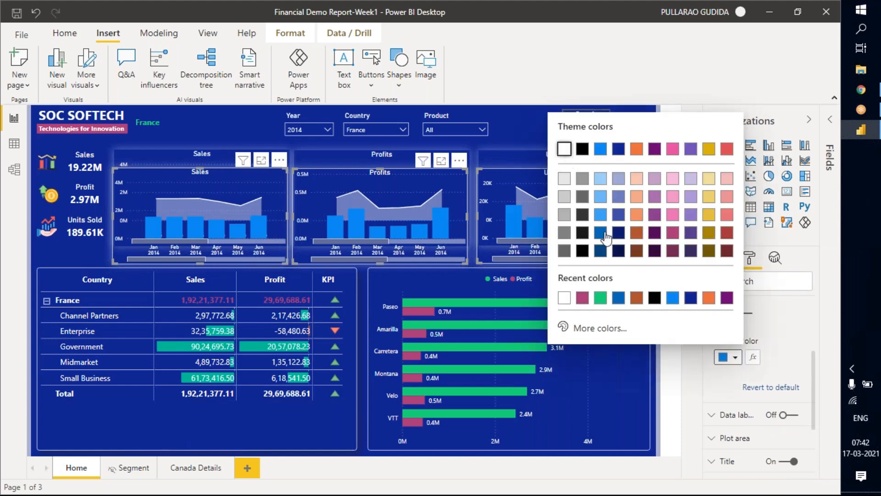
pyautogui.click(708, 365)
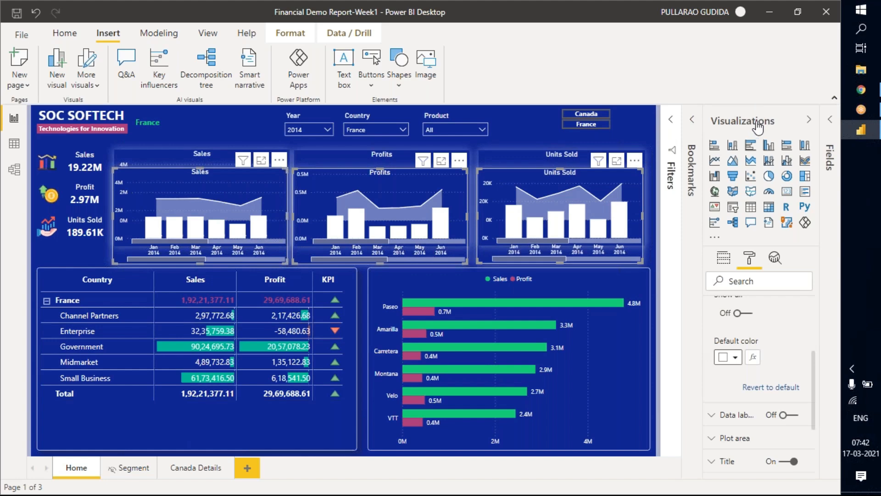
# Move the three white column charts up so they overlay the original area charts, and deselect them.
pyautogui.click(809, 120)
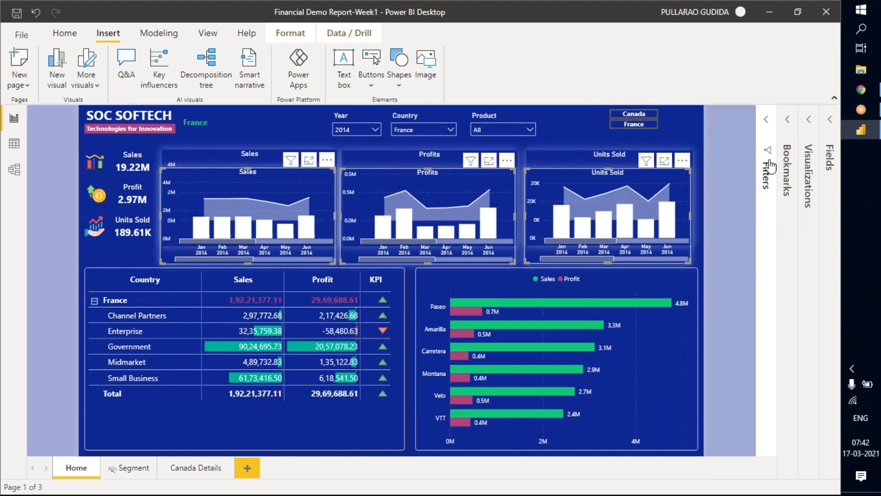
pyautogui.moveTo(683, 155); pyautogui.dragTo(685, 143)
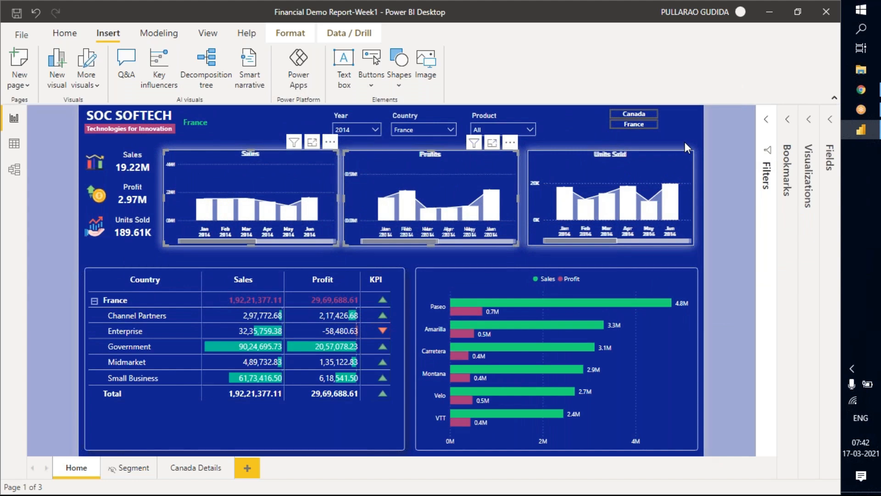
pyautogui.click(724, 143)
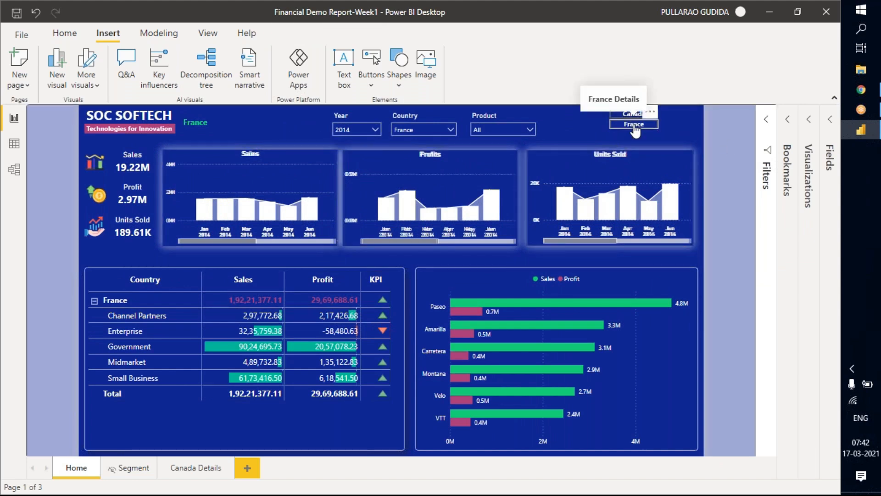
# Clear the Country slicer's selection so the page covers all countries.
pyautogui.click(637, 128)
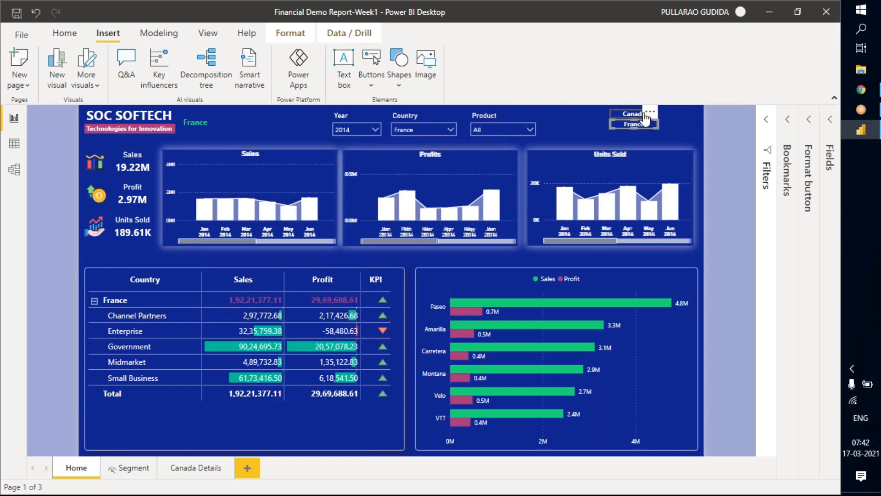
pyautogui.click(418, 125)
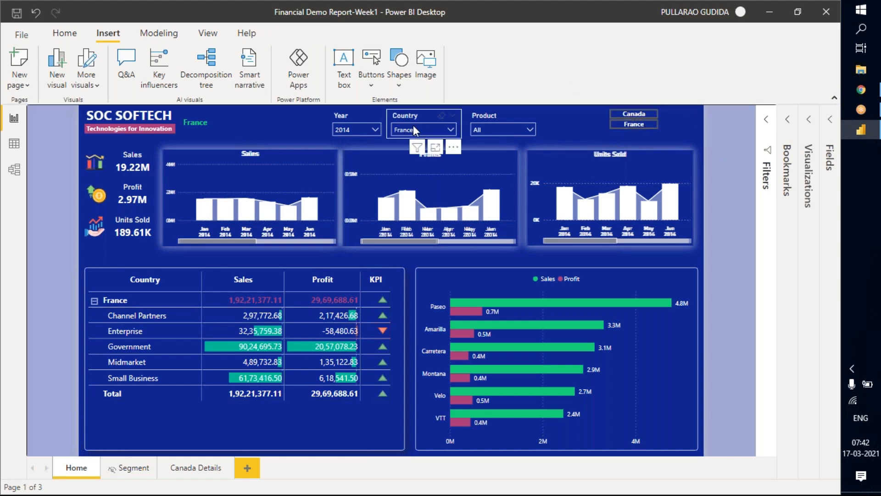
pyautogui.click(475, 171)
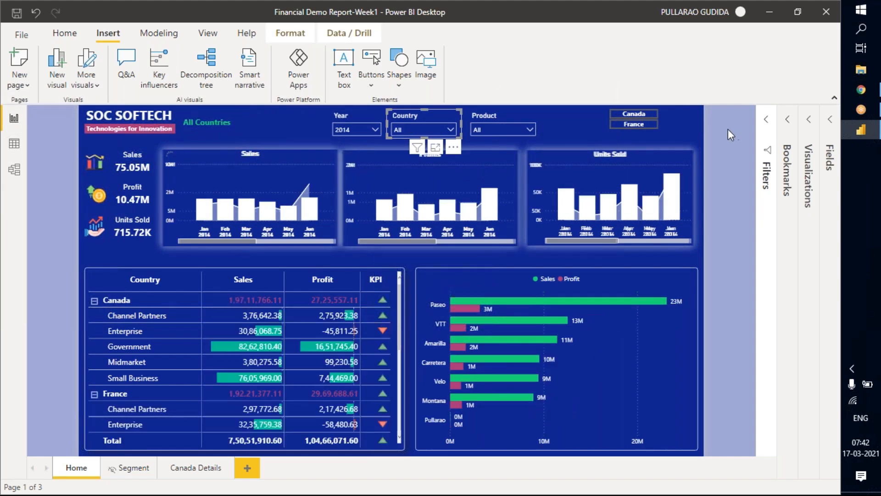
# Insert a Reset button and place it beside the Canada and France buttons in the report page's upper corner.
pyautogui.click(370, 83)
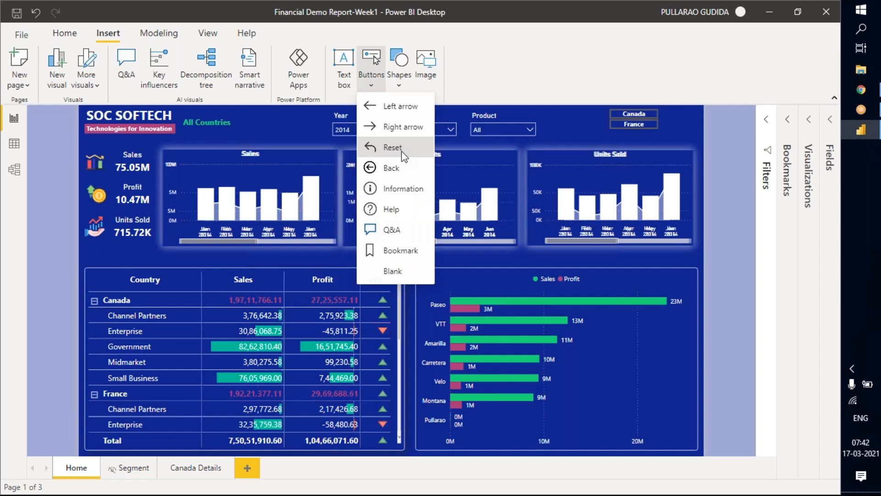
pyautogui.click(388, 150)
pyautogui.moveTo(89, 110); pyautogui.dragTo(682, 117)
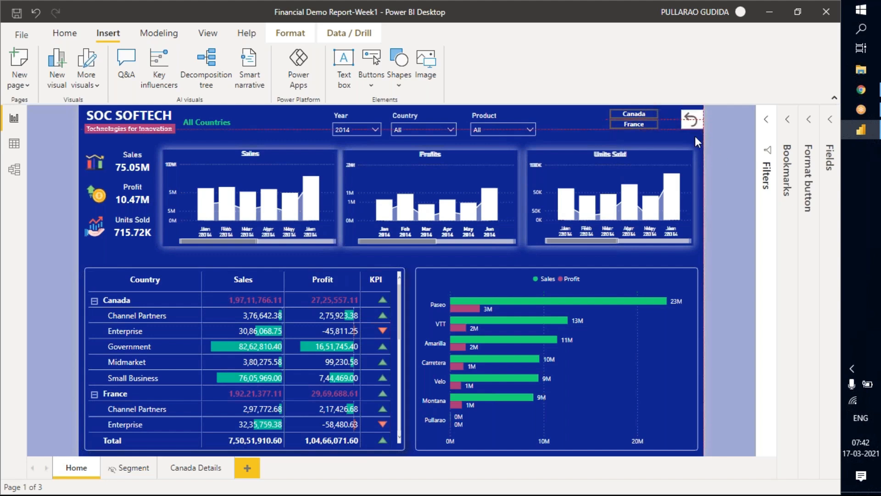
pyautogui.click(734, 136)
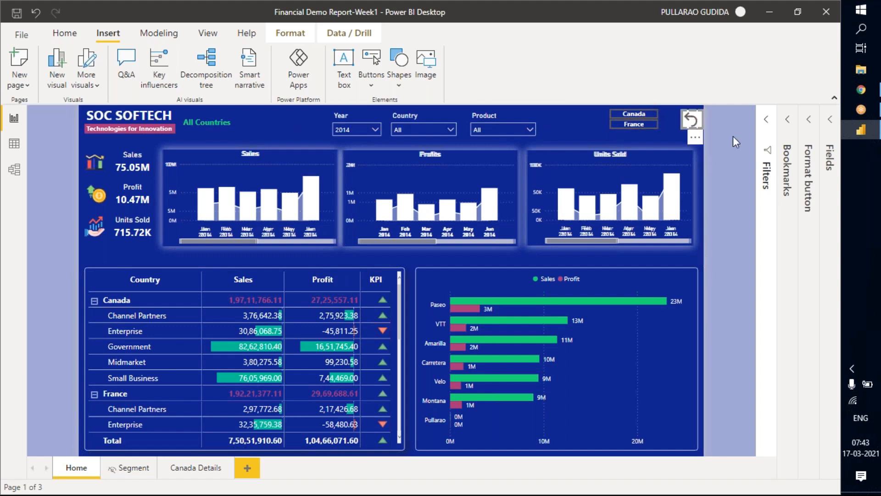
# Delete the Country slicer and move the Year slicer into the gap beside the Product slicer.
pyautogui.click(422, 115)
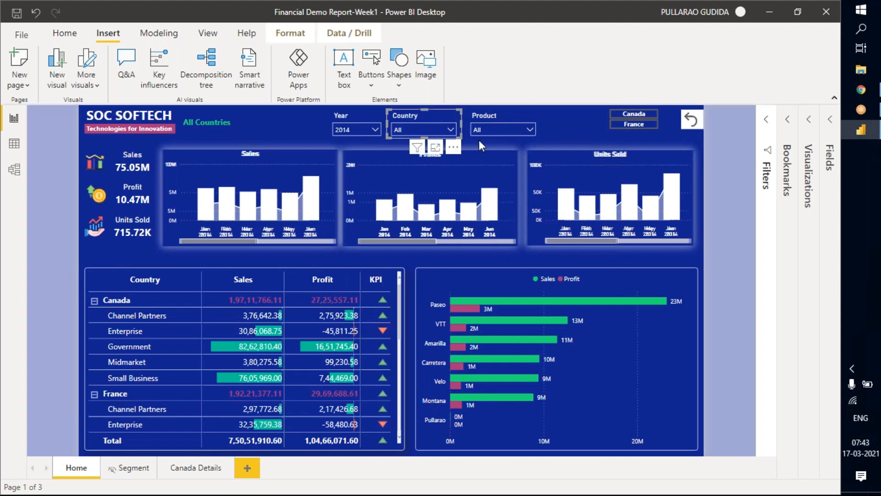
pyautogui.press('Delete')
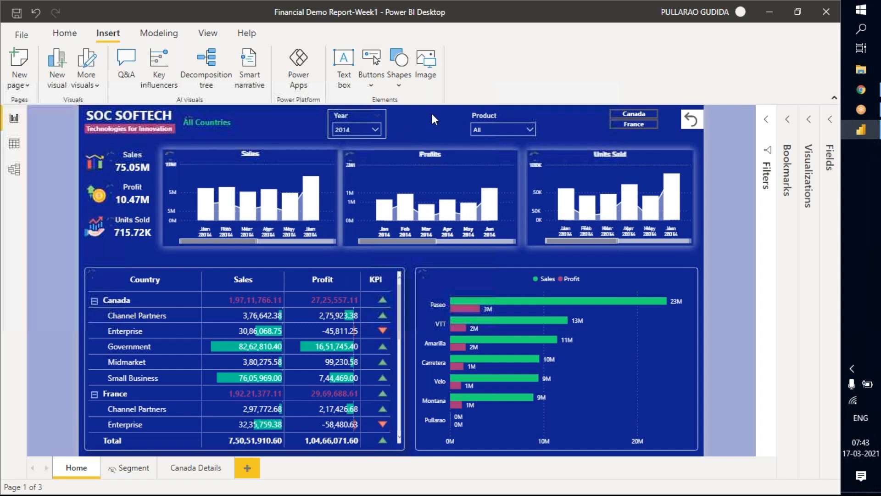
pyautogui.moveTo(431, 113)
pyautogui.mouseDown()
pyautogui.moveTo(443, 114)
pyautogui.moveTo(433, 115)
pyautogui.mouseUp()
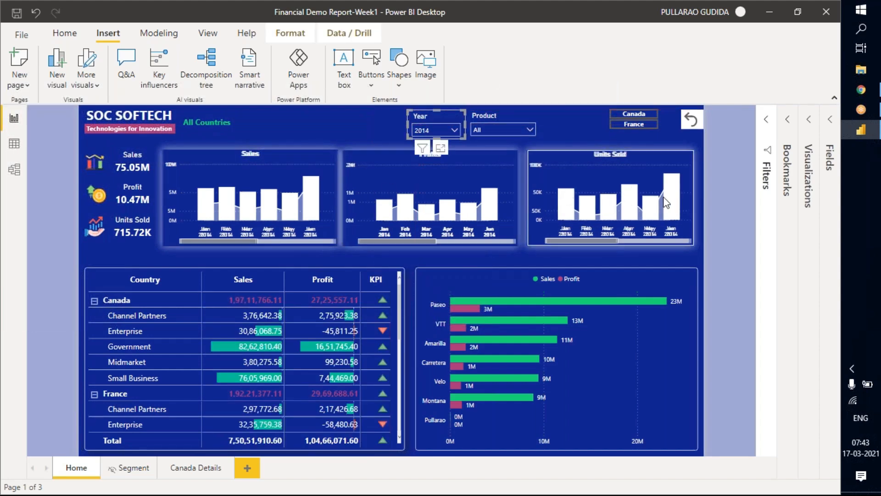
pyautogui.click(322, 126)
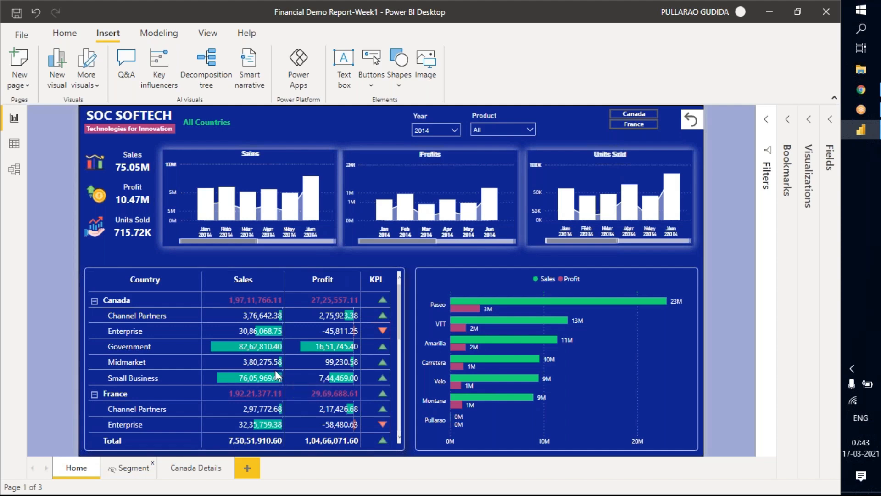
# Undo the Year slicer move and the Country slicer deletion.
pyautogui.hotkey('ctrl', 'z')
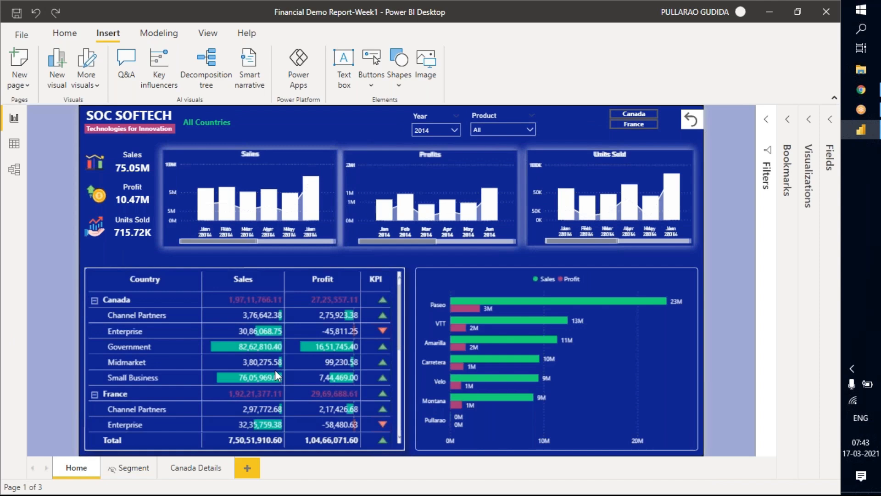
pyautogui.hotkey('ctrl', 'z')
pyautogui.click(36, 13)
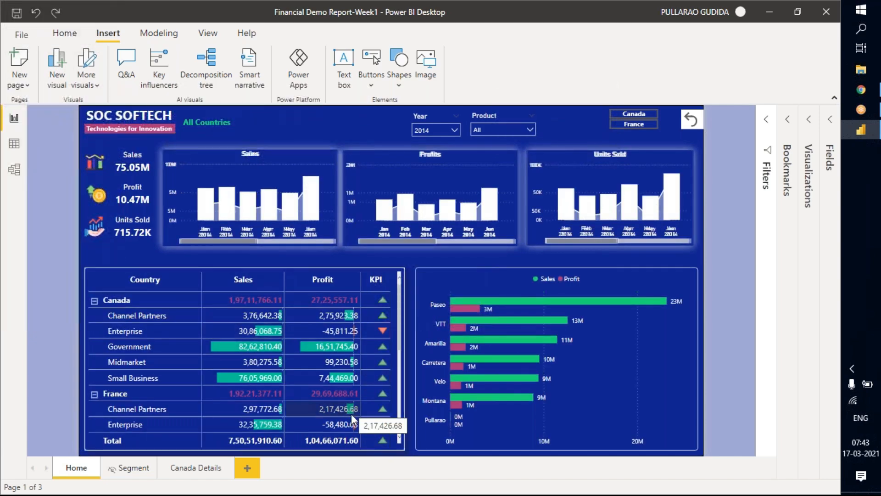
pyautogui.hotkey('ctrl', 'z')
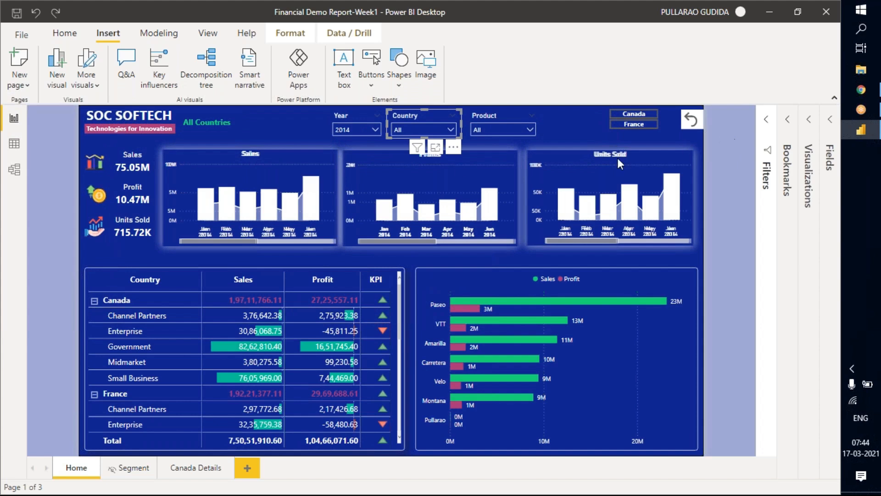
# Nudge the Reset button up to the page's edge and use the Canada button to apply its bookmark.
pyautogui.click(631, 114)
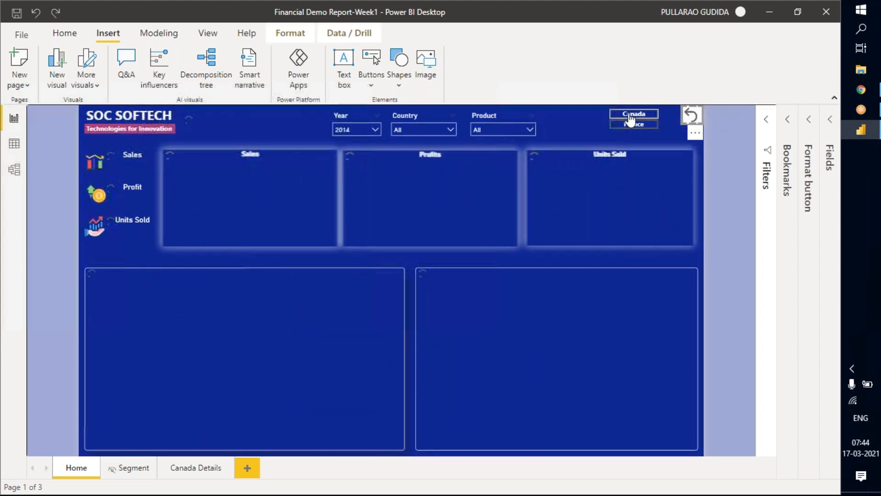
pyautogui.click(583, 125)
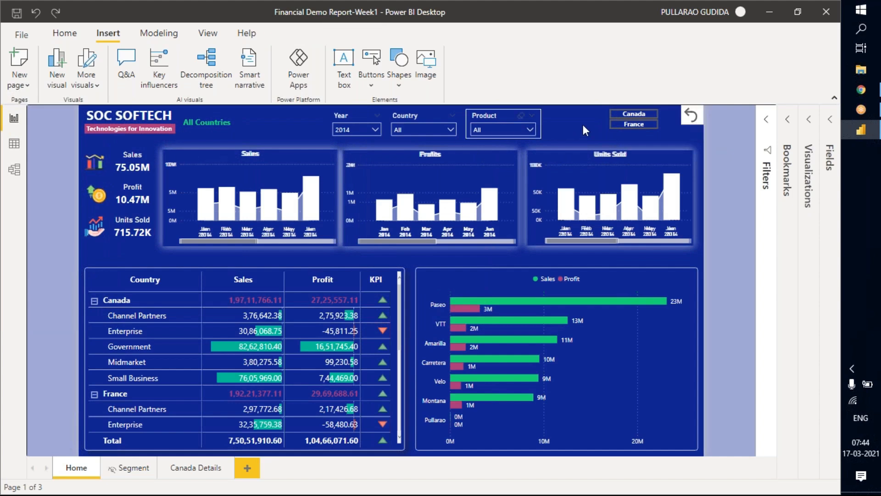
pyautogui.keyDown('ctrl'); pyautogui.click(630, 118); pyautogui.keyUp('ctrl')
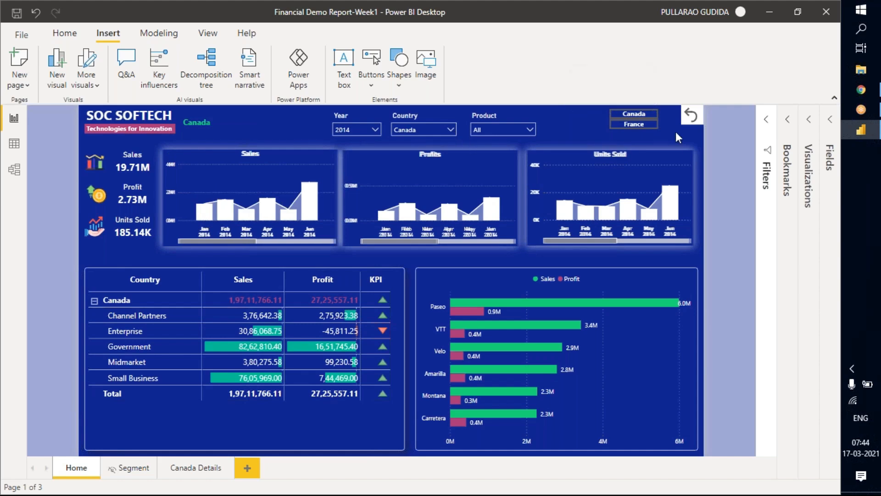
# Test the France button's bookmark and review the list of saved bookmarks.
pyautogui.keyDown('ctrl'); pyautogui.click(642, 127); pyautogui.keyUp('ctrl')
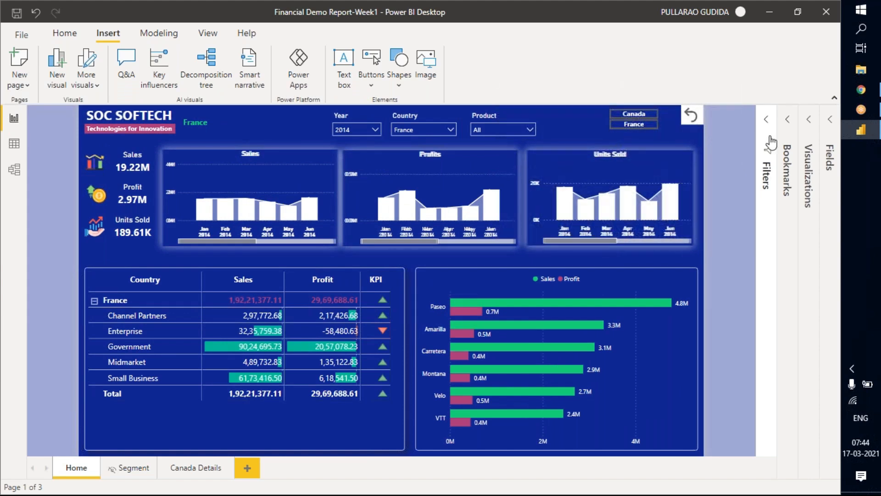
pyautogui.click(788, 121)
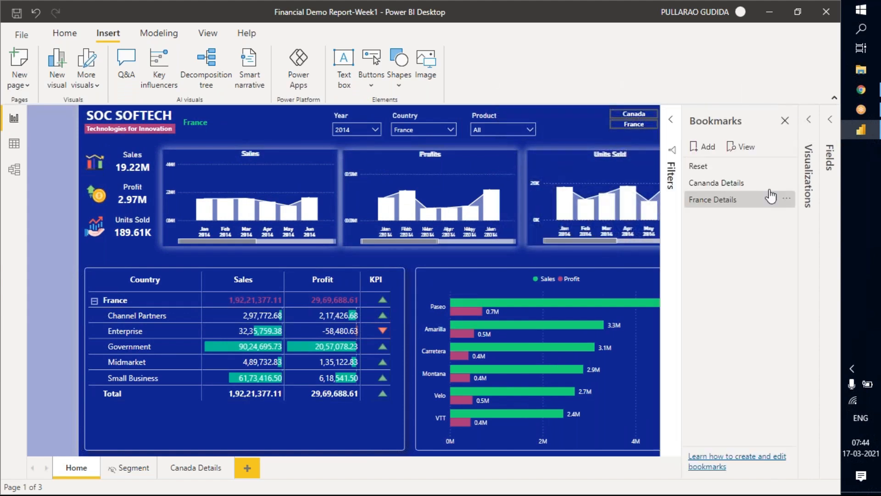
pyautogui.click(644, 117)
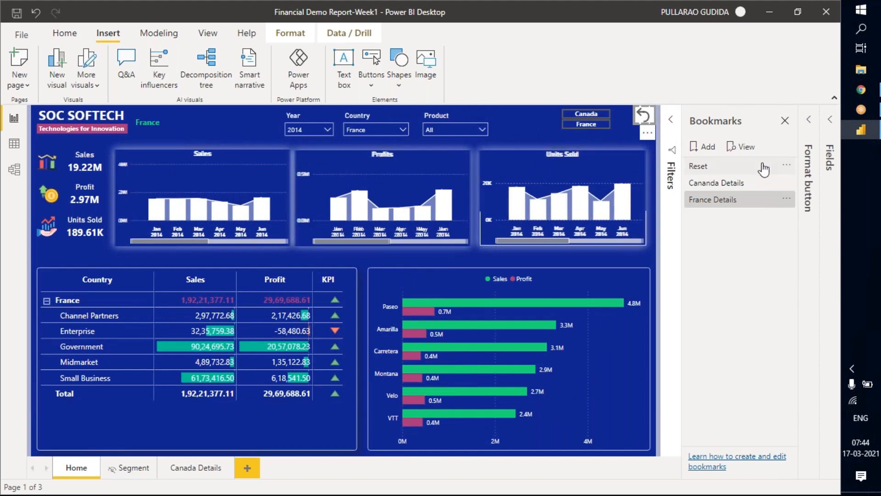
pyautogui.click(784, 120)
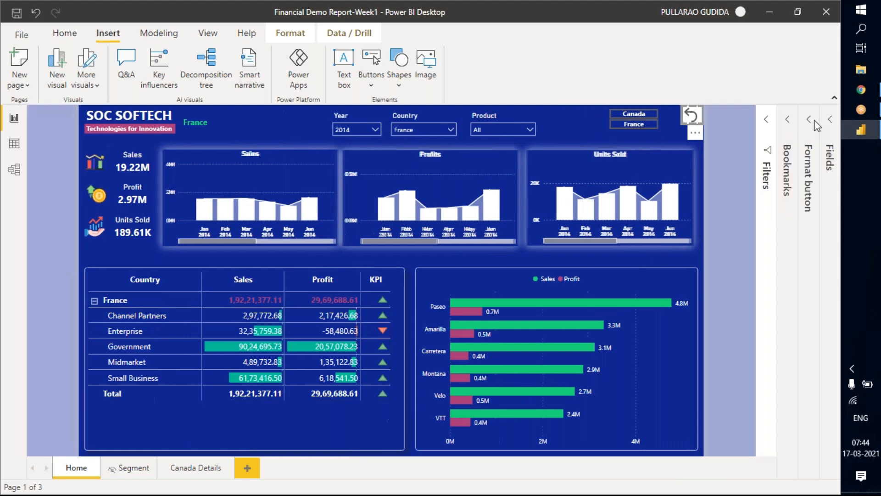
# Turn off the Reset button's background and set its icon line color to white.
pyautogui.click(810, 123)
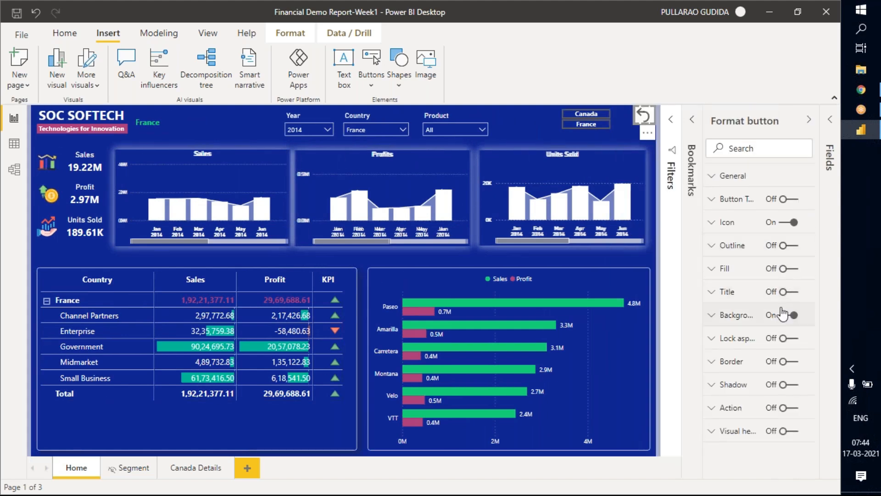
pyautogui.click(792, 315)
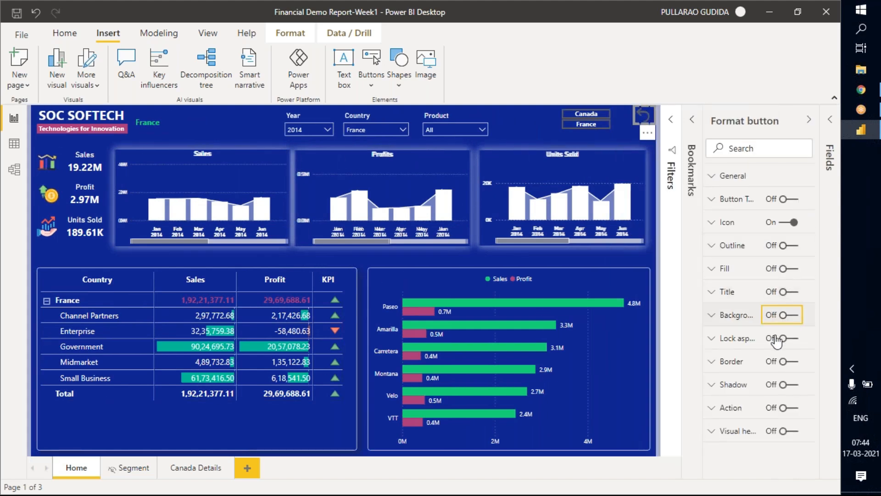
pyautogui.click(730, 222)
pyautogui.scroll(-3, 739, 381)
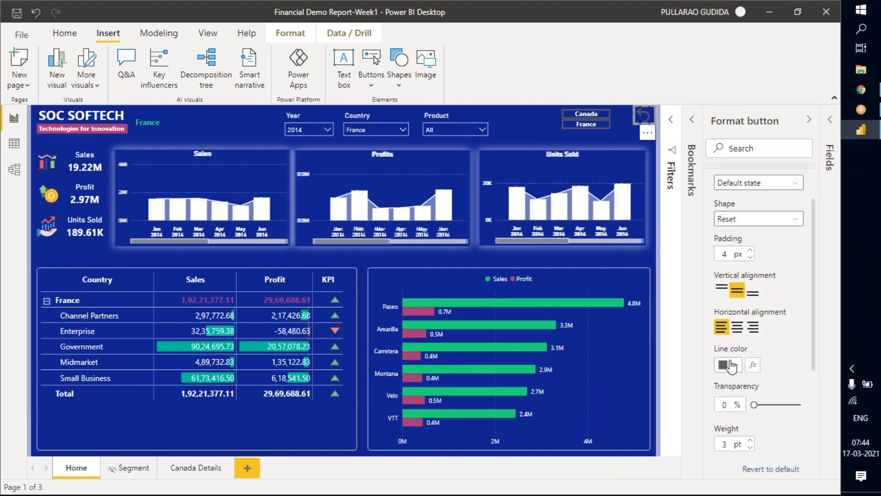
pyautogui.click(733, 366)
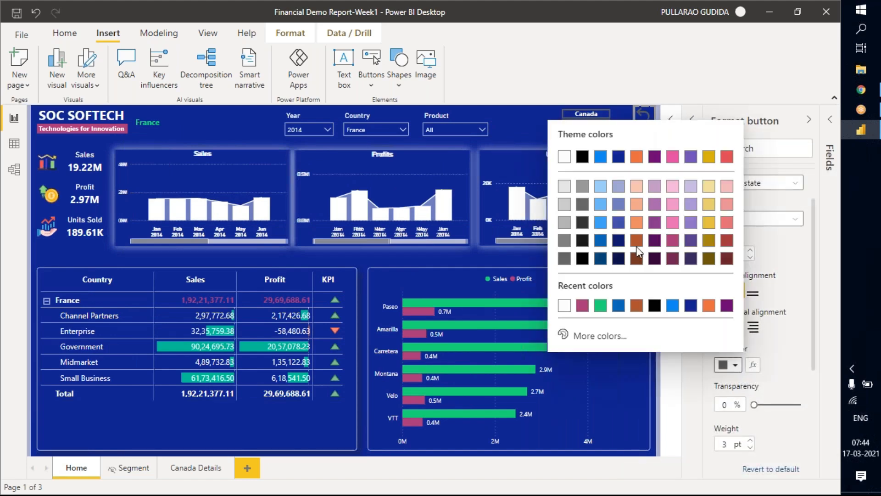
pyautogui.click(565, 158)
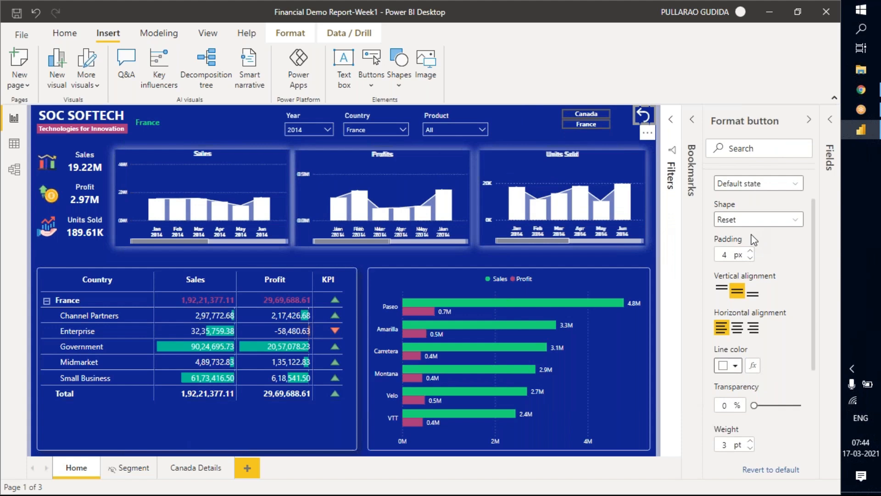
pyautogui.scroll(3, 754, 239)
pyautogui.click(724, 229)
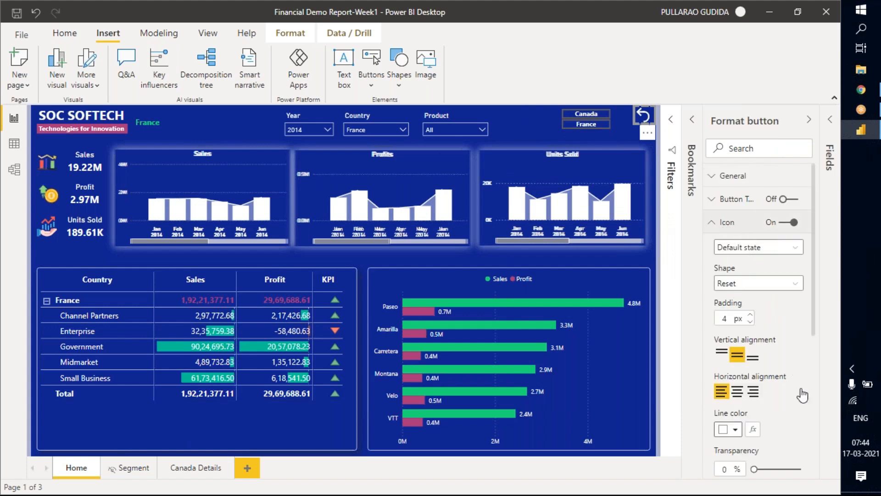
# Turn on the Reset button's action with type Bookmark, target bookmark Reset and tooltip Reset.
pyautogui.click(784, 408)
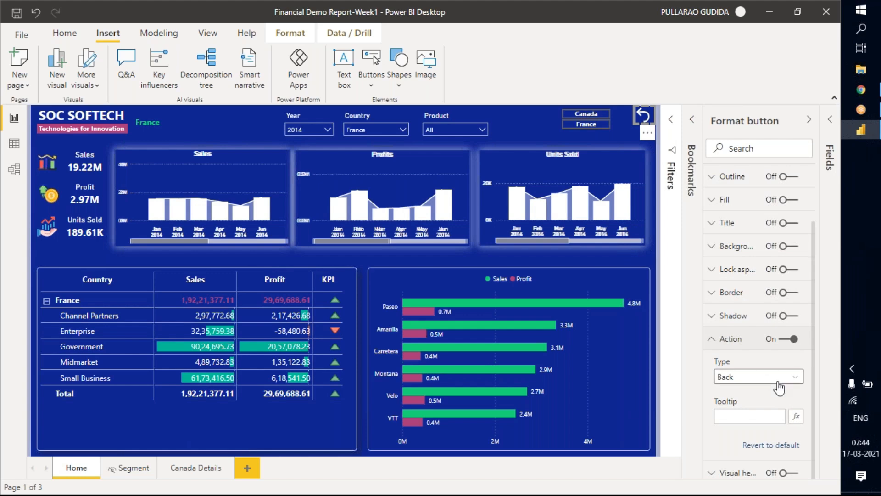
pyautogui.click(779, 387)
pyautogui.click(739, 408)
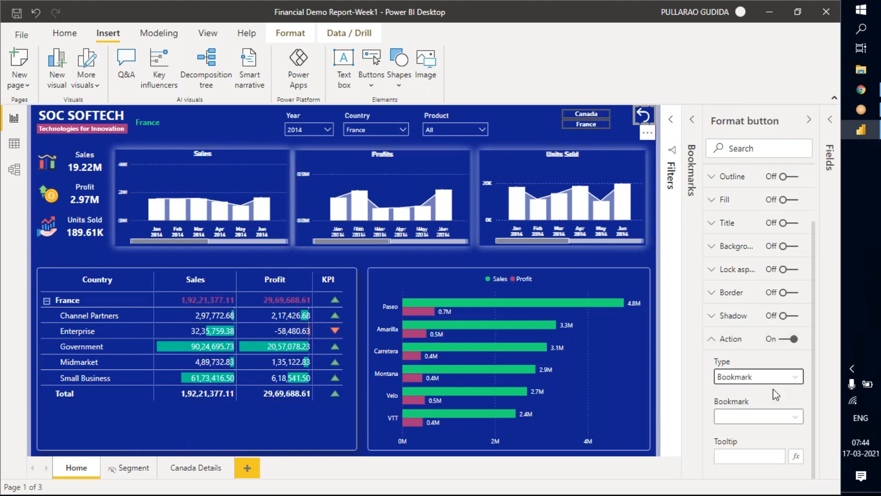
pyautogui.click(764, 376)
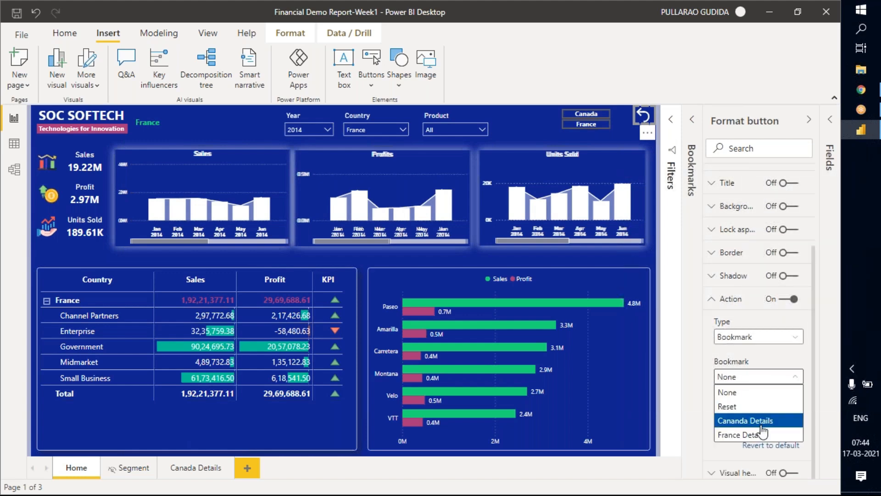
pyautogui.click(744, 406)
pyautogui.click(738, 414)
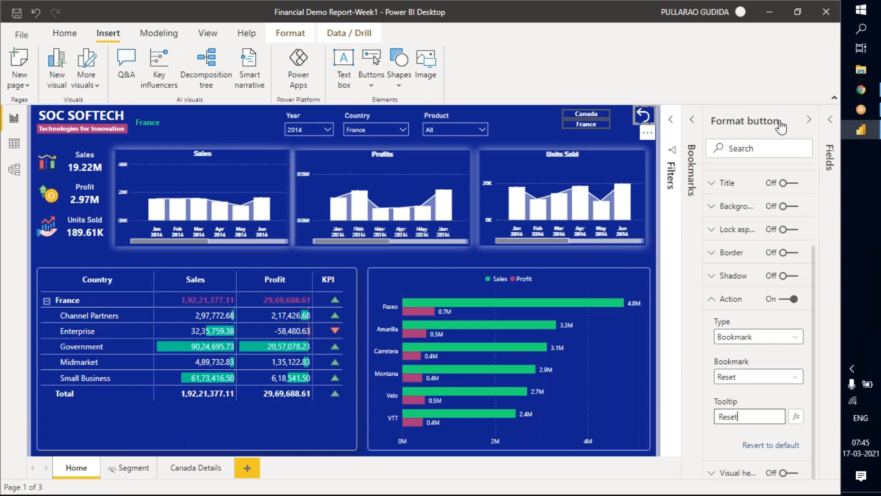
pyautogui.click(809, 120)
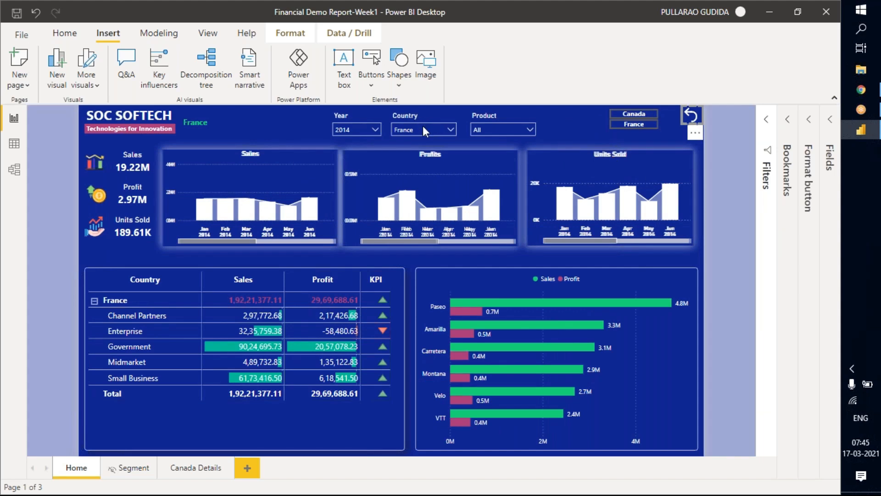
# Use the Reset button to apply its bookmark and move the button slightly lower on the page.
pyautogui.click(731, 145)
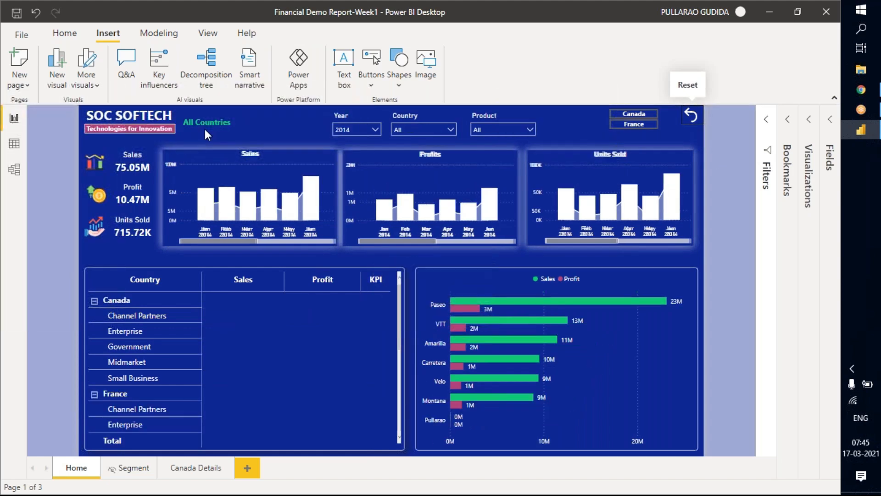
pyautogui.click(691, 118)
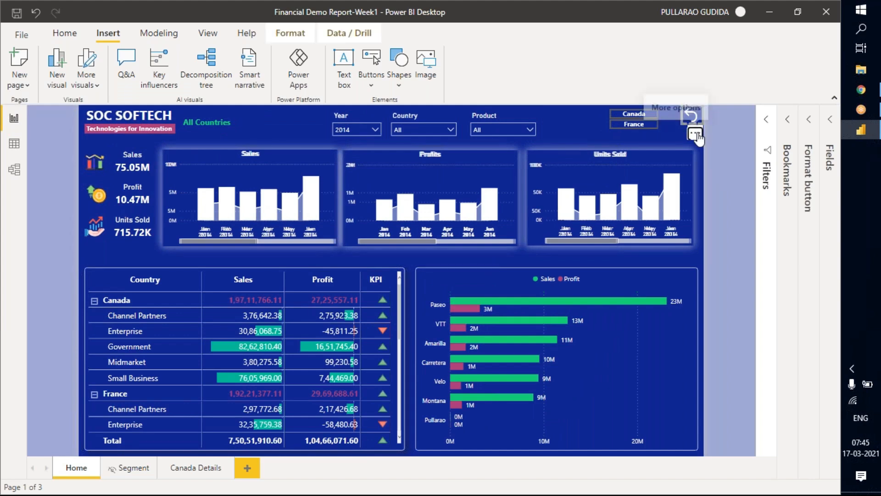
pyautogui.moveTo(698, 134)
pyautogui.mouseDown()
pyautogui.moveTo(697, 141)
pyautogui.moveTo(696, 132)
pyautogui.mouseUp()
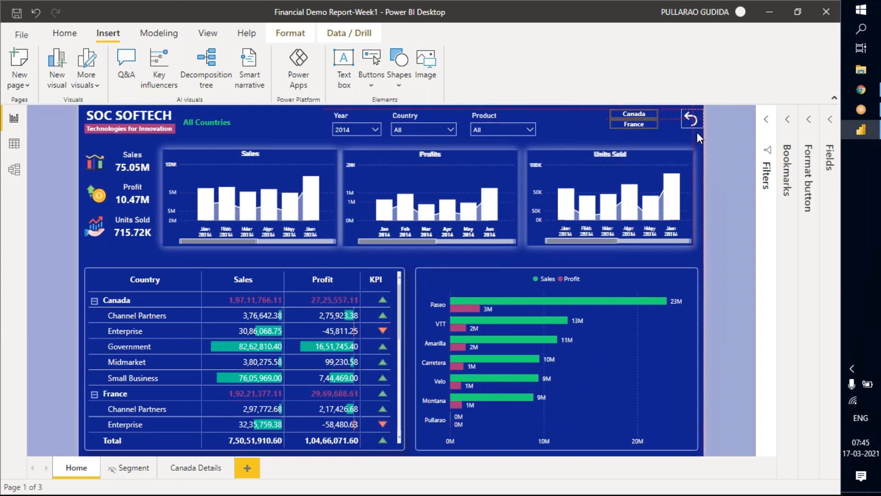
pyautogui.click(733, 132)
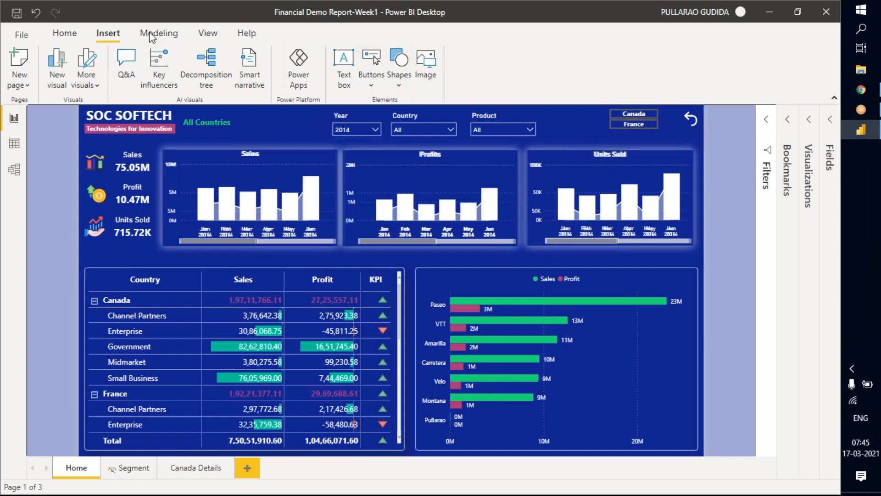
# Show the Selection pane and examine the layer order entries for the Sales, Profits and Units Sold visuals.
pyautogui.click(208, 33)
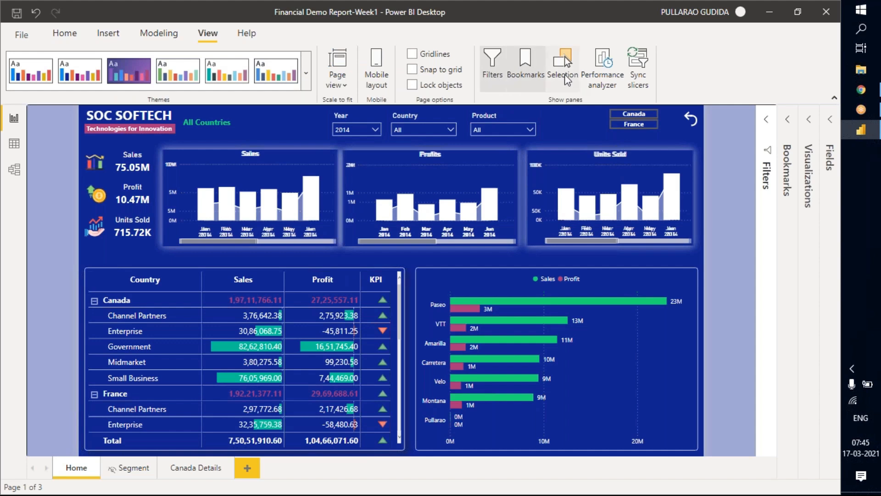
pyautogui.click(572, 86)
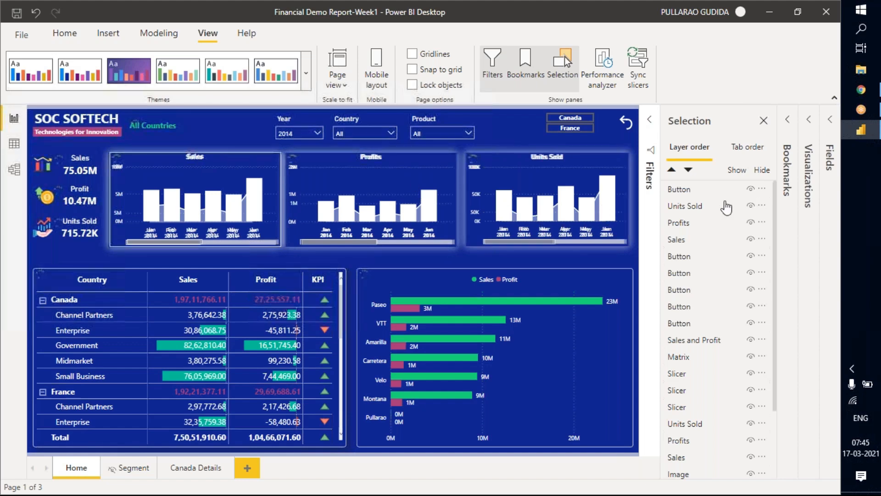
pyautogui.click(697, 238)
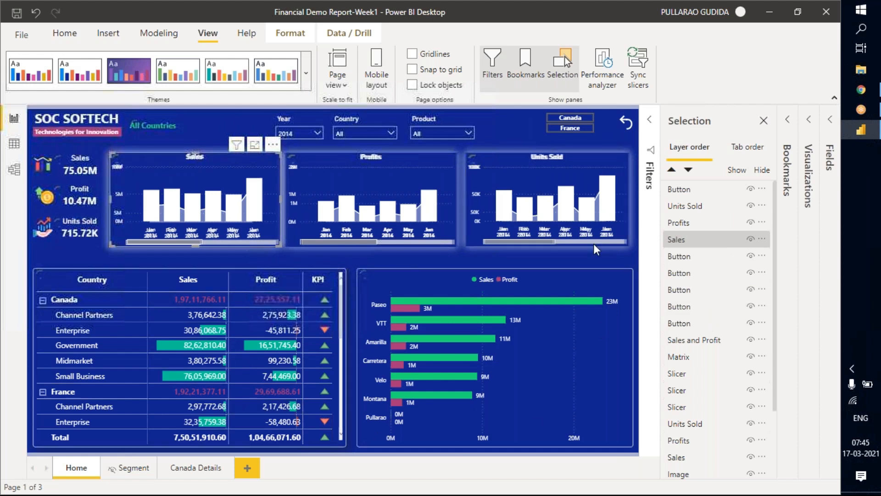
pyautogui.scroll(-3, 712, 246)
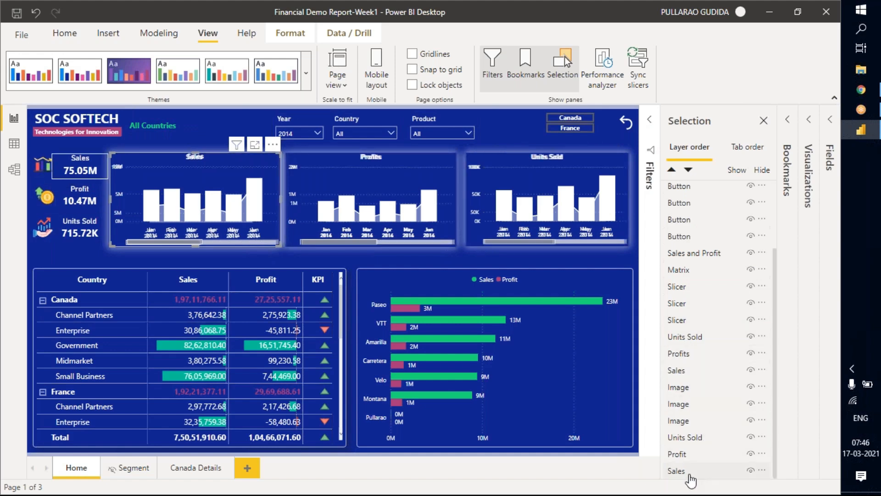
pyautogui.scroll(1, 693, 308)
pyautogui.scroll(1, 711, 256)
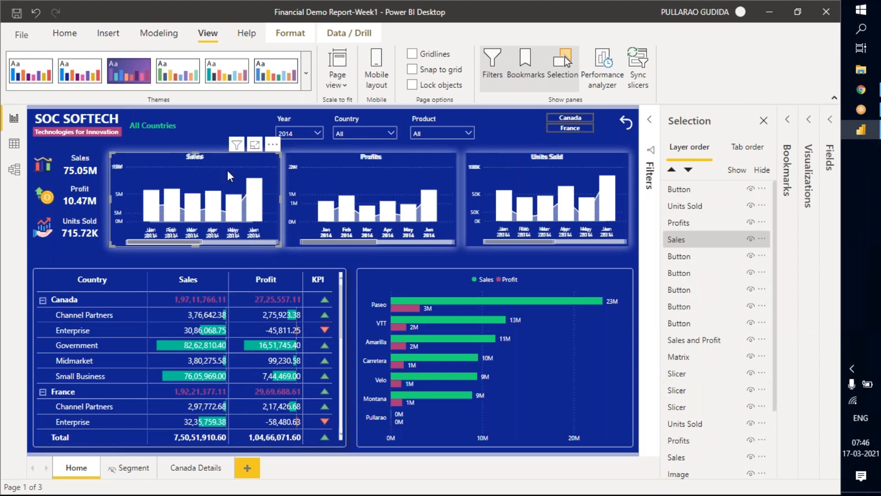
pyautogui.moveTo(515, 198)
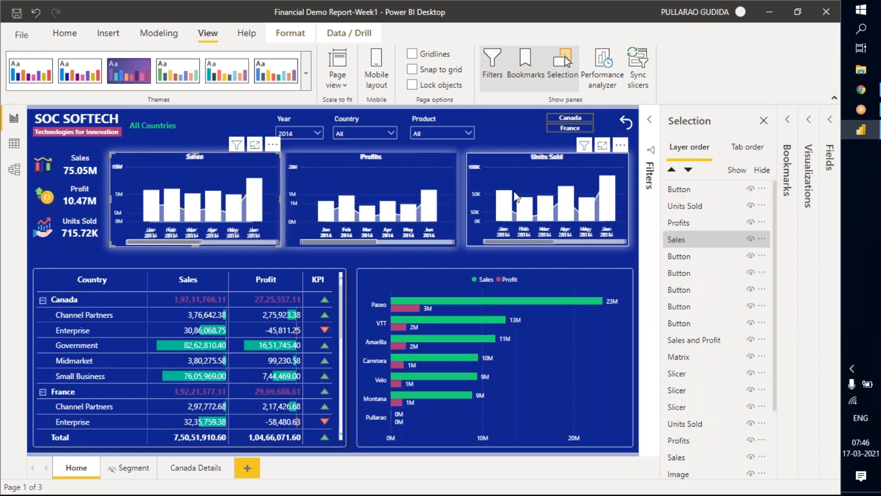
# Change the Canada button's text to Bar Chart.
pyautogui.click(569, 123)
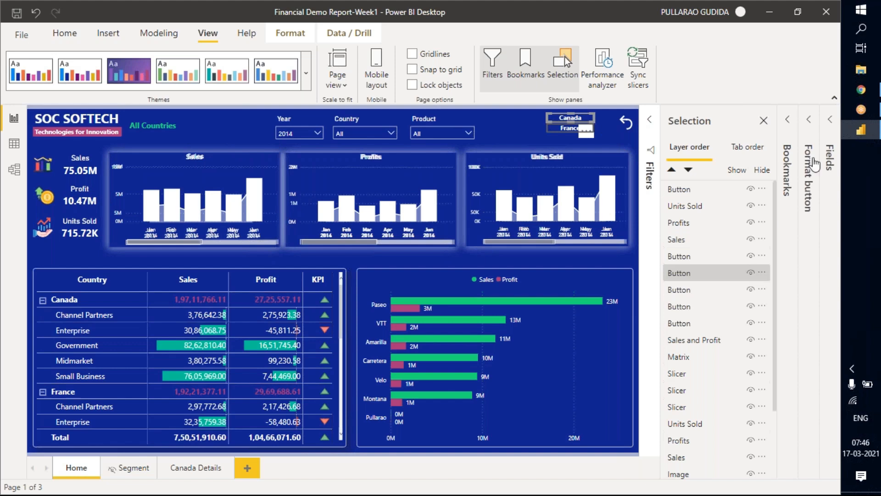
pyautogui.click(807, 131)
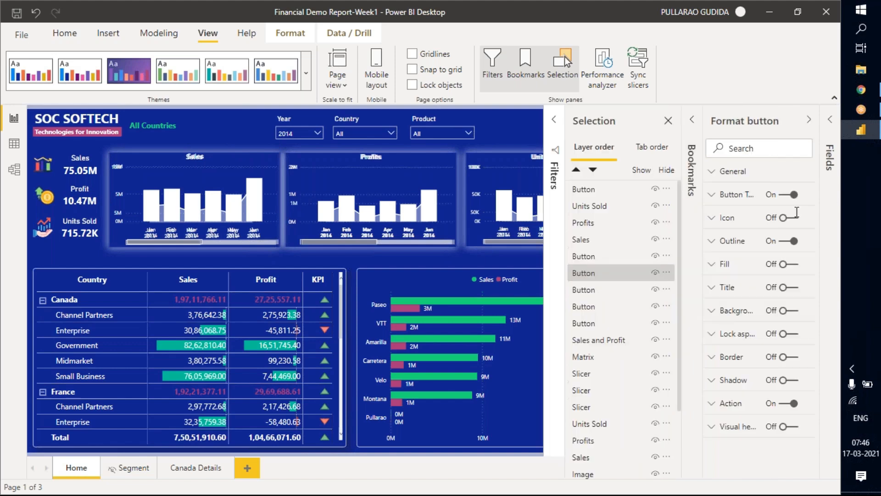
pyautogui.click(737, 194)
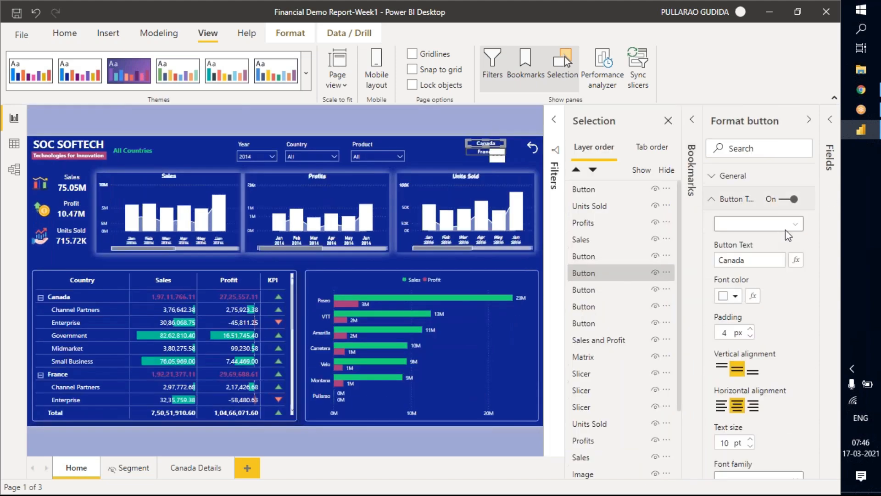
pyautogui.click(753, 261)
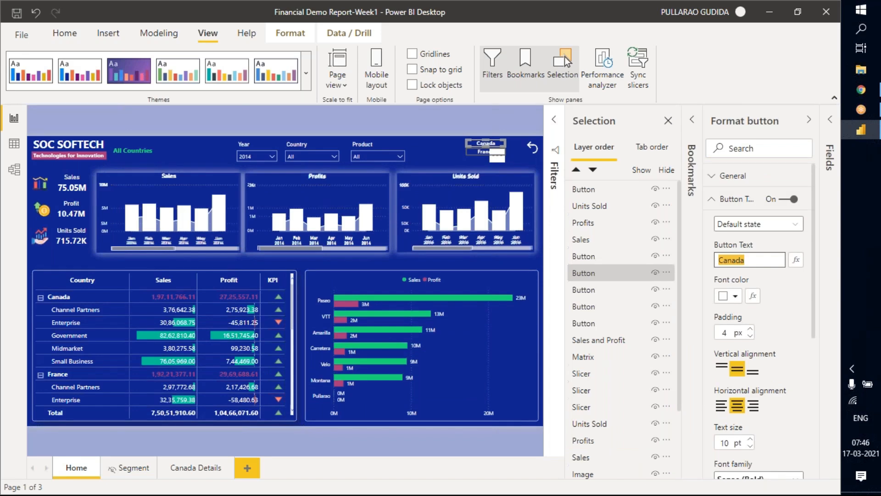
pyautogui.write('Bar Chart')
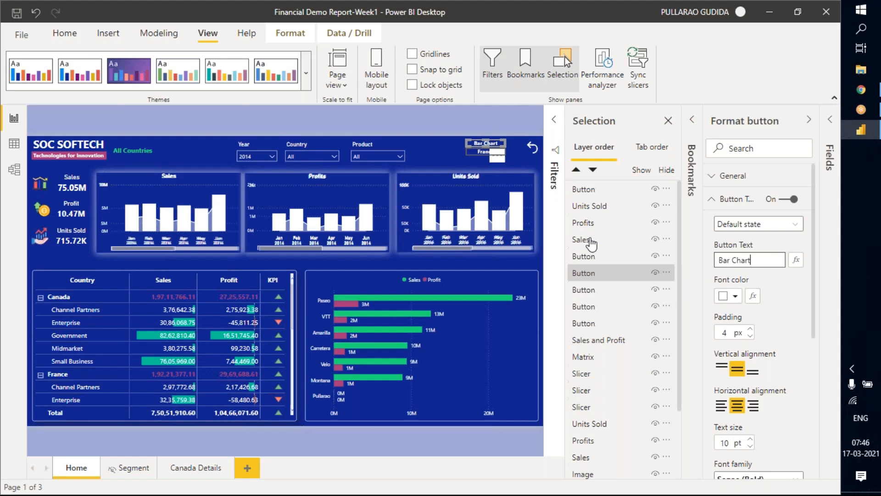
# Change the France button's text to Line Chart.
pyautogui.click(477, 152)
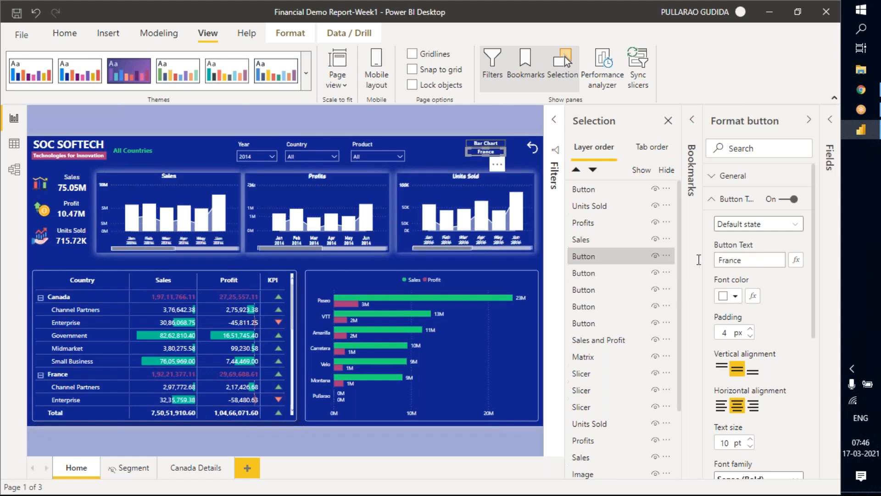
pyautogui.moveTo(745, 260); pyautogui.dragTo(698, 259)
pyautogui.write('Line Chart')
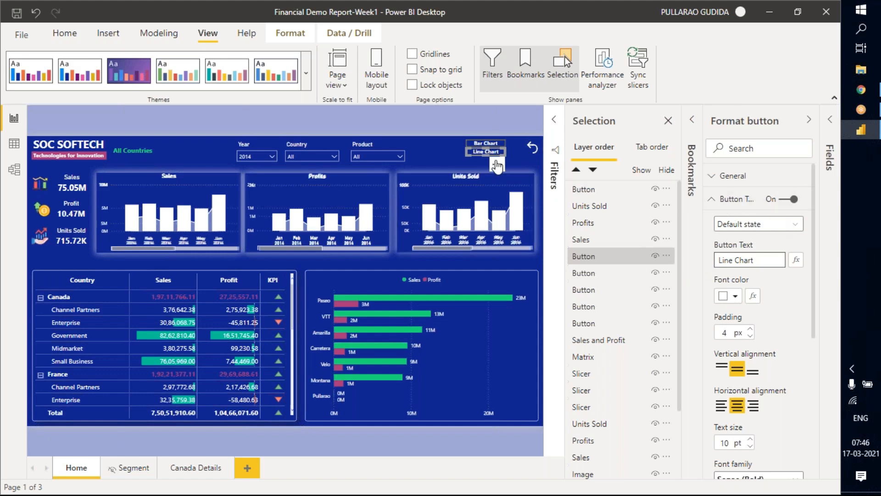
# Arrange the Bar Chart and Line Chart buttons side by side just above the Units Sold chart.
pyautogui.moveTo(497, 166); pyautogui.dragTo(514, 166)
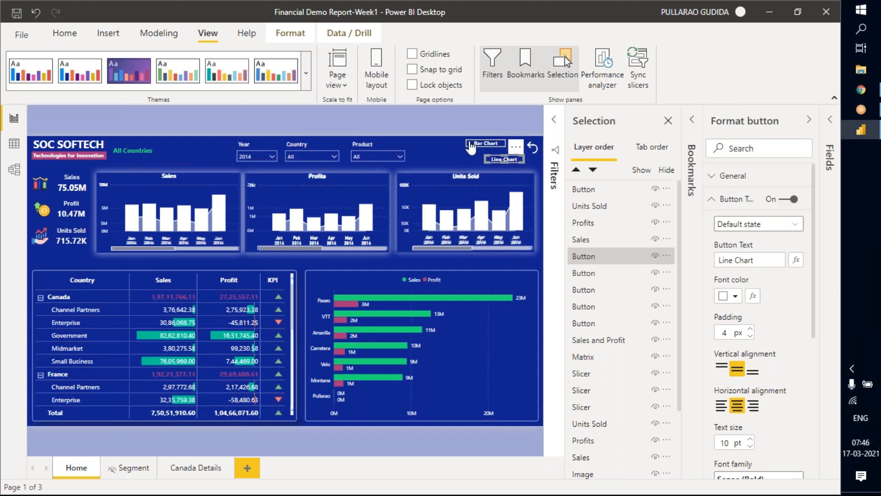
pyautogui.click(498, 143)
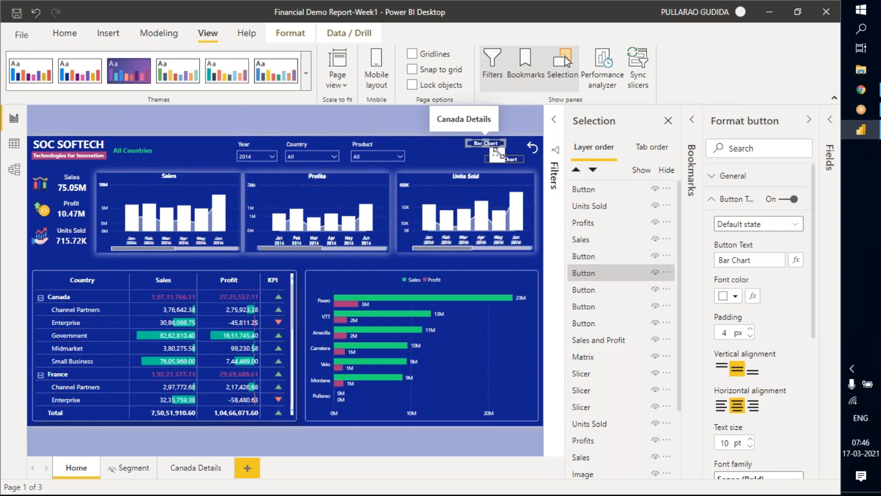
pyautogui.moveTo(497, 149); pyautogui.dragTo(469, 166)
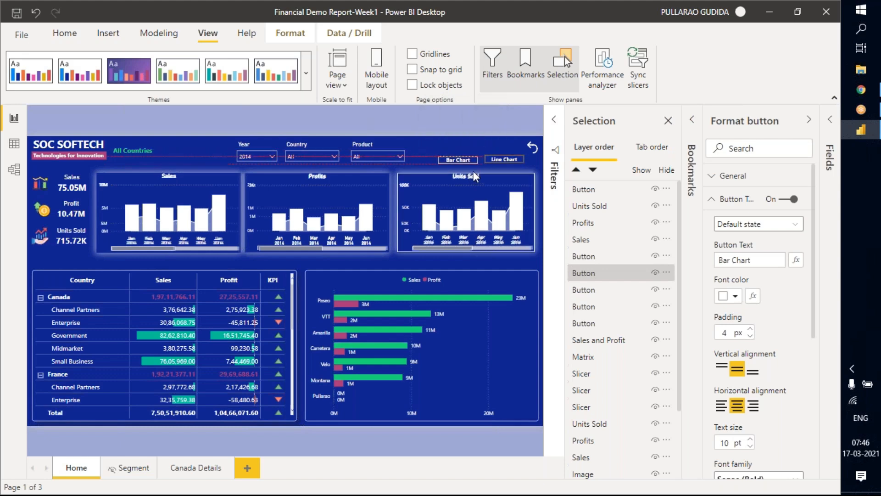
# Nudge the Bar Chart button into line beside the Line Chart button above the Units Sold chart.
pyautogui.press('Right')
pyautogui.press('Up')
pyautogui.press('Down')
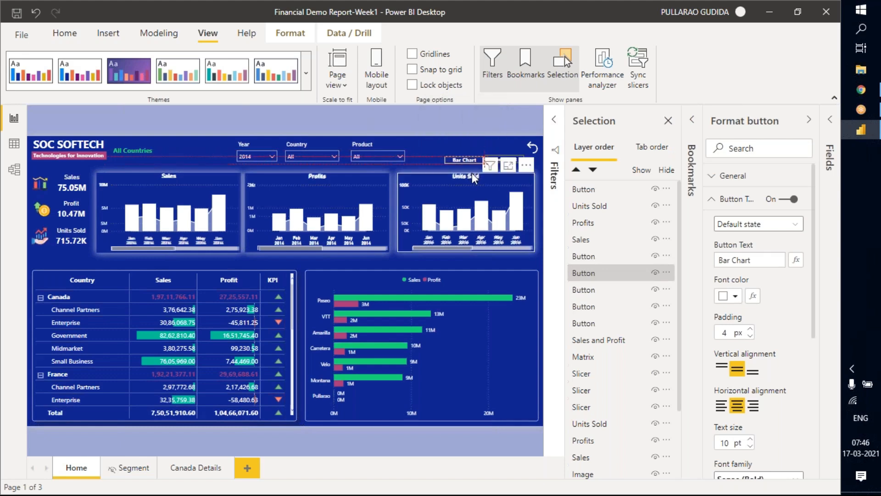
pyautogui.press('Left')
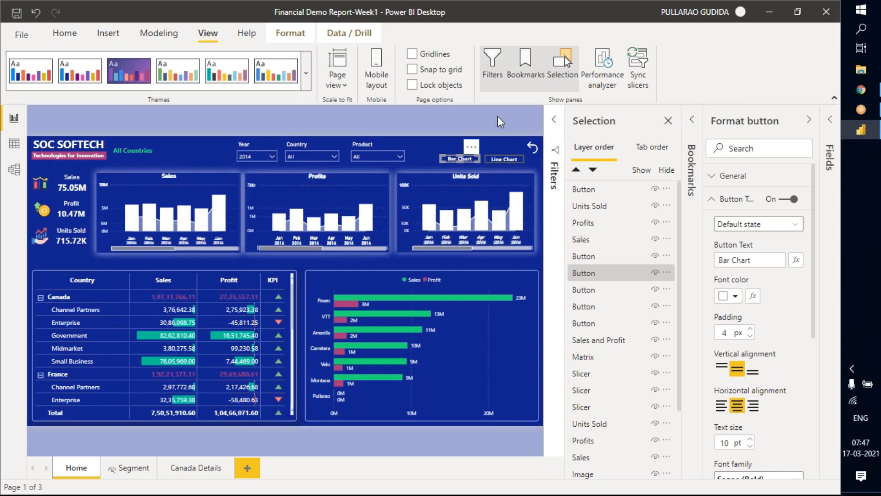
pyautogui.click(452, 169)
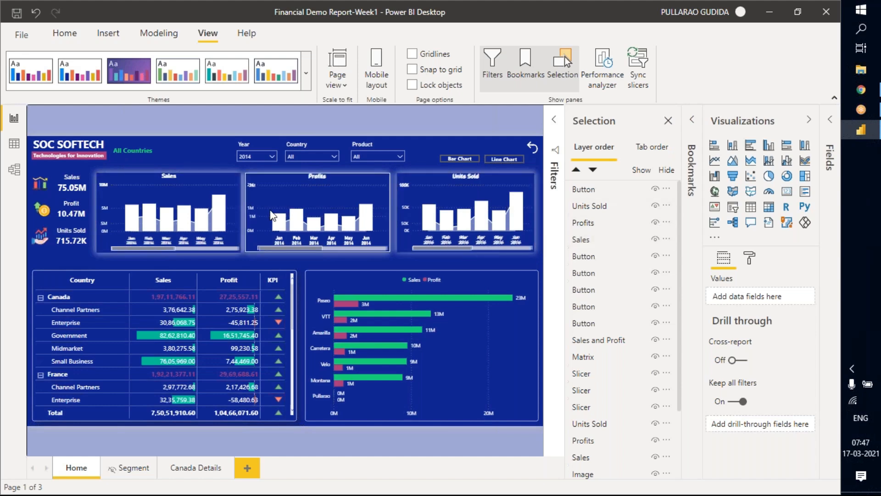
# Rename the Units Sold bar chart's layer as Units Sold-Bar.
pyautogui.click(594, 208)
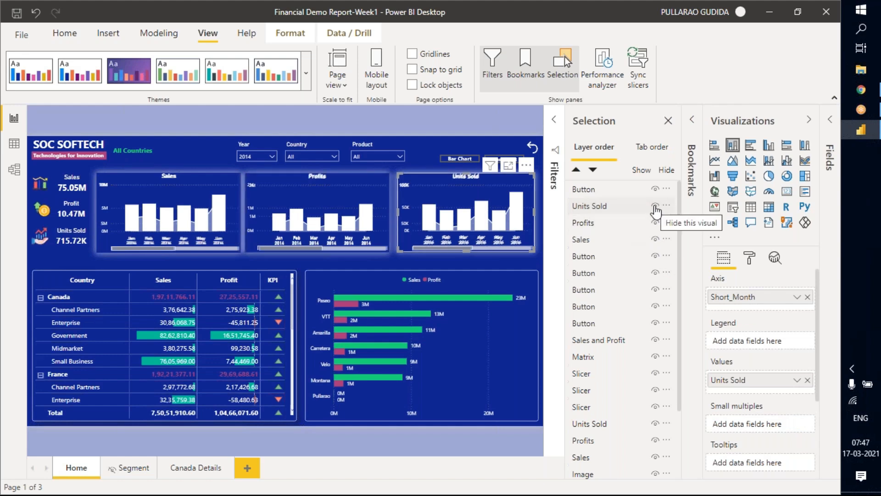
pyautogui.click(616, 208)
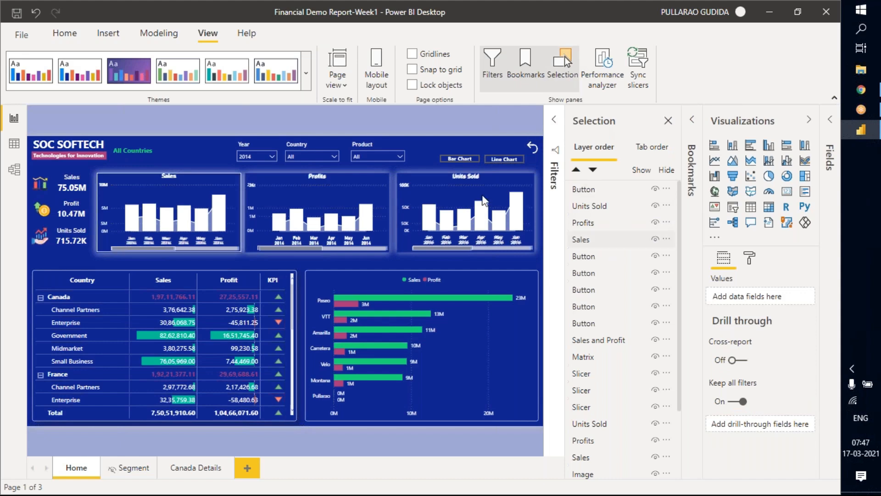
pyautogui.doubleClick(613, 209)
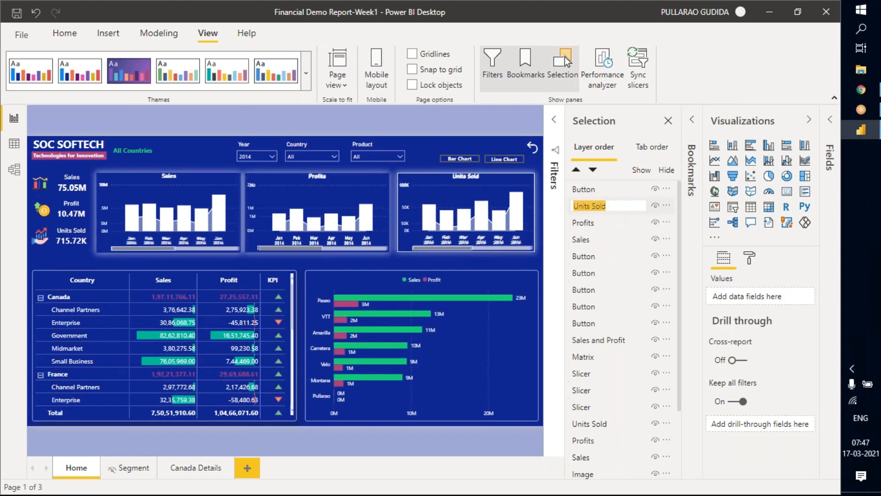
pyautogui.click(612, 205)
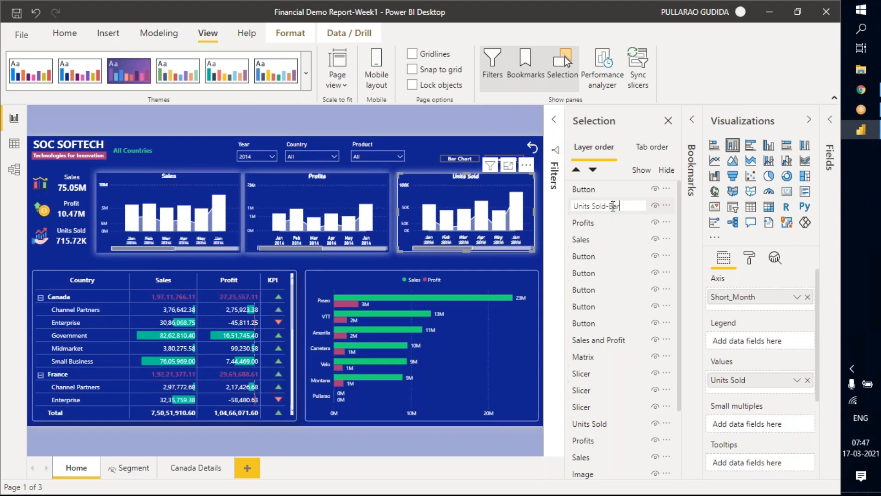
pyautogui.write('-Bar')
pyautogui.press('Return')
# Restore the renamed bar chart layer's name to Units Sold.
pyautogui.click(604, 227)
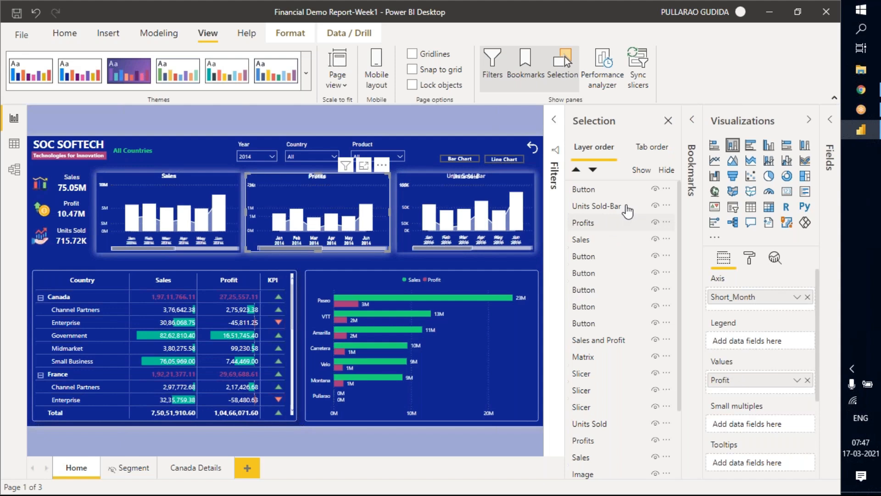
pyautogui.doubleClick(627, 207)
pyautogui.click(626, 207)
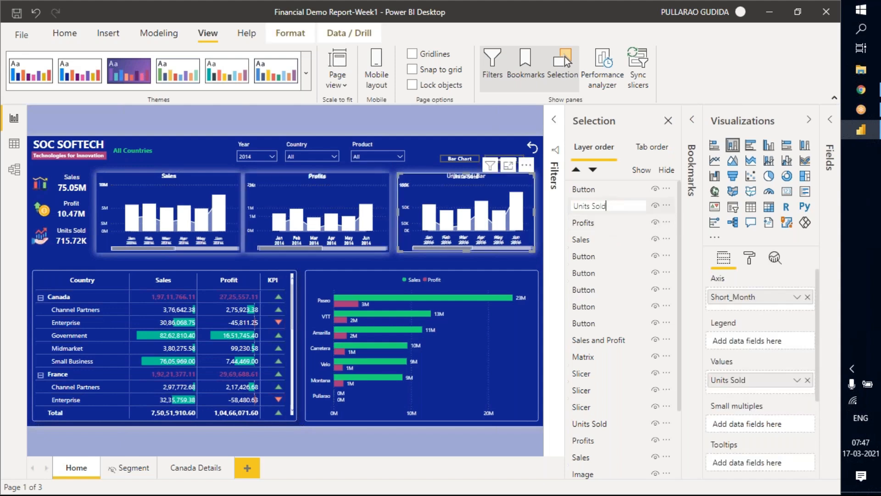
pyautogui.click(487, 116)
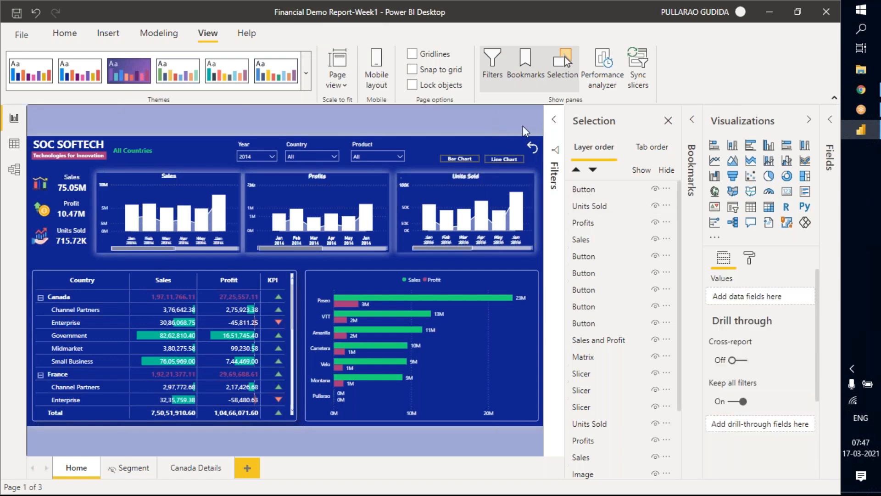
# Group the Units Sold, Profits and Sales bar chart layers together.
pyautogui.click(667, 205)
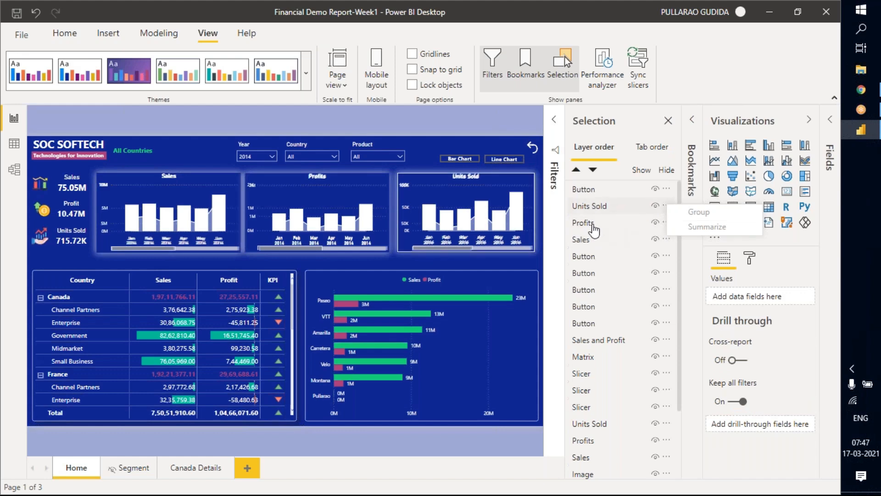
pyautogui.click(591, 211)
pyautogui.keyDown('shift'); pyautogui.click(589, 242); pyautogui.keyUp('shift')
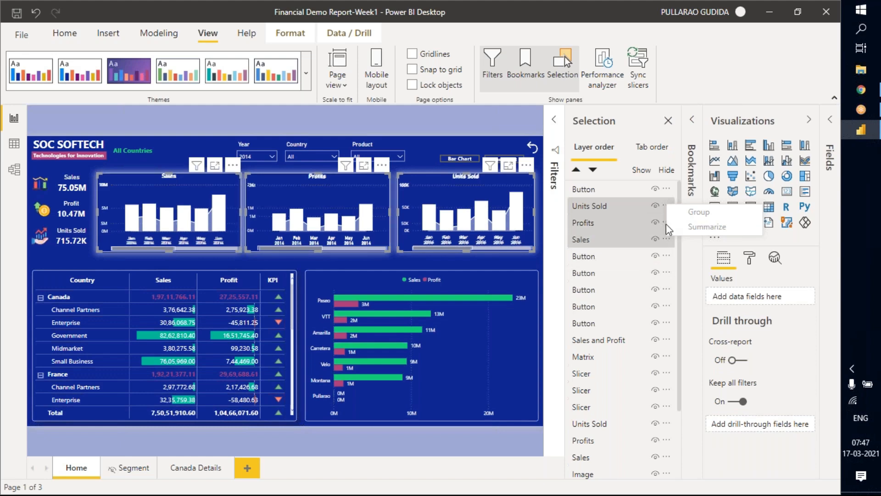
pyautogui.rightClick(629, 206)
pyautogui.moveTo(681, 215)
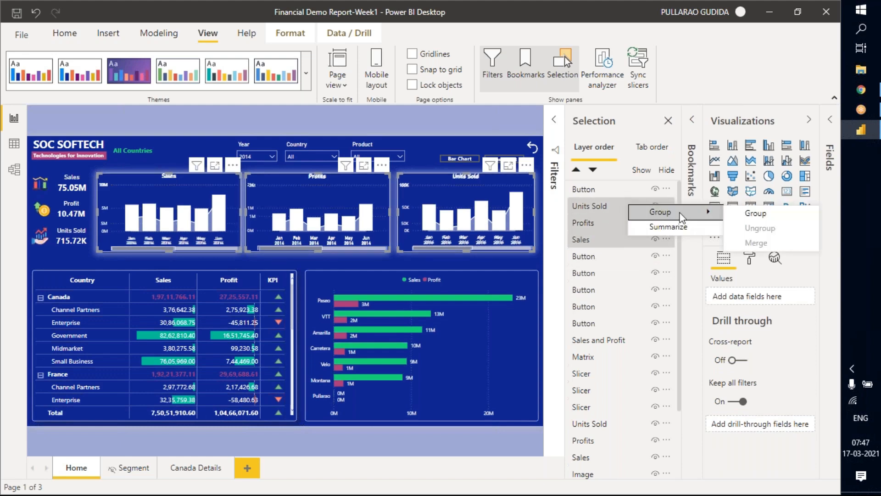
pyautogui.click(751, 214)
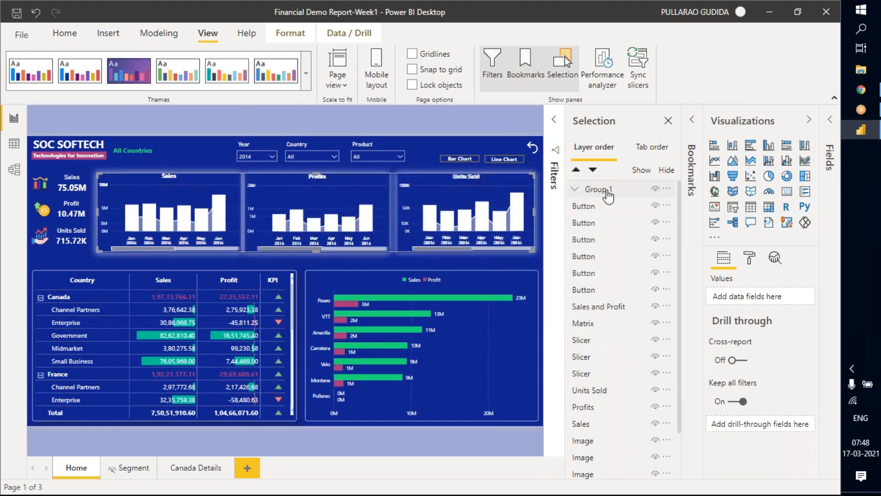
# Rename the new bar chart group as Bar and hide it on the page.
pyautogui.doubleClick(602, 192)
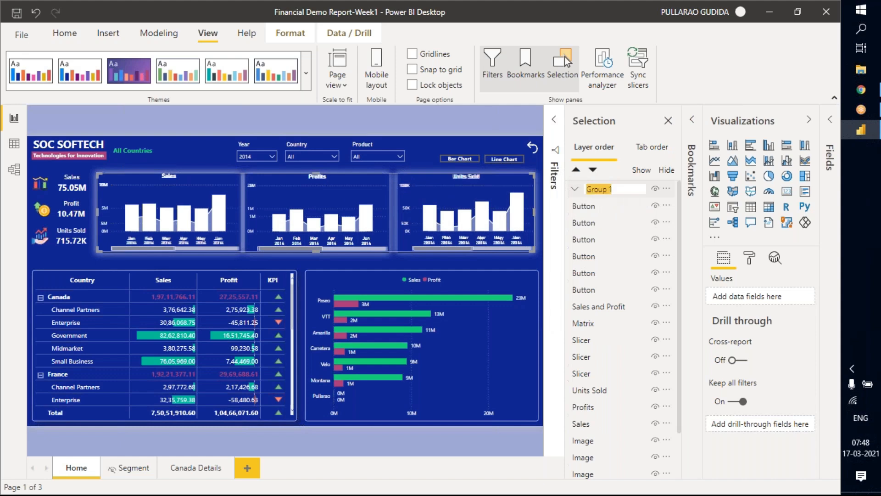
pyautogui.press('BackSpace')
pyautogui.press('Return')
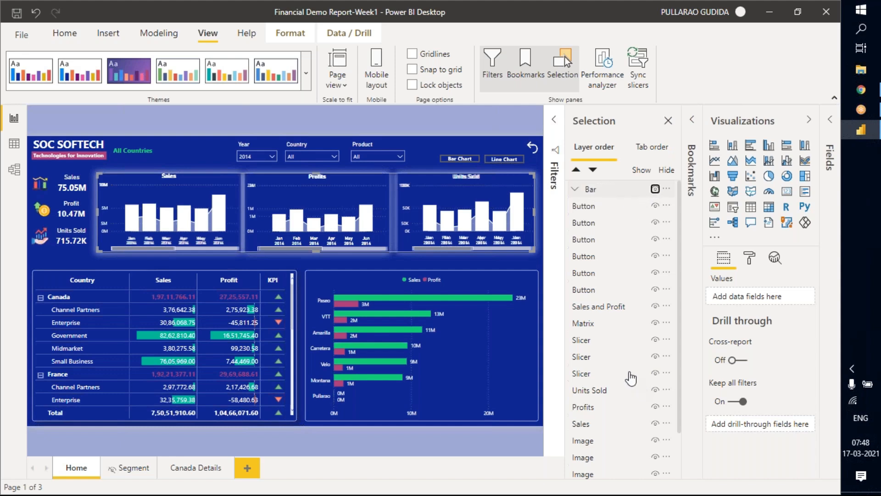
pyautogui.press('Return')
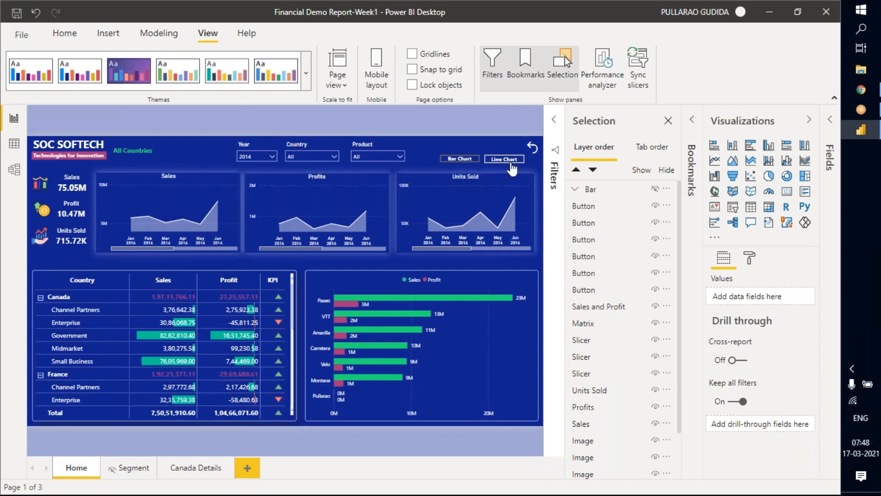
# Add a bookmark of the Home page with only the line visuals showing, name it Line CHart, and check its options.
pyautogui.click(458, 164)
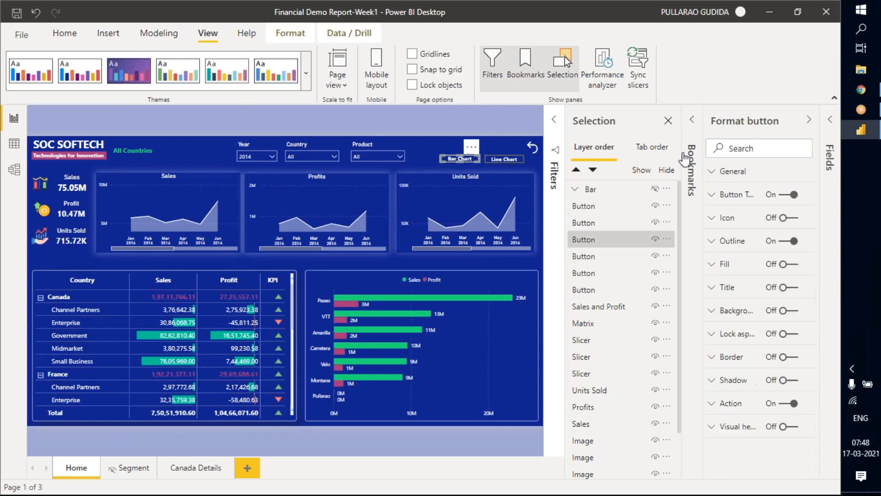
pyautogui.click(608, 123)
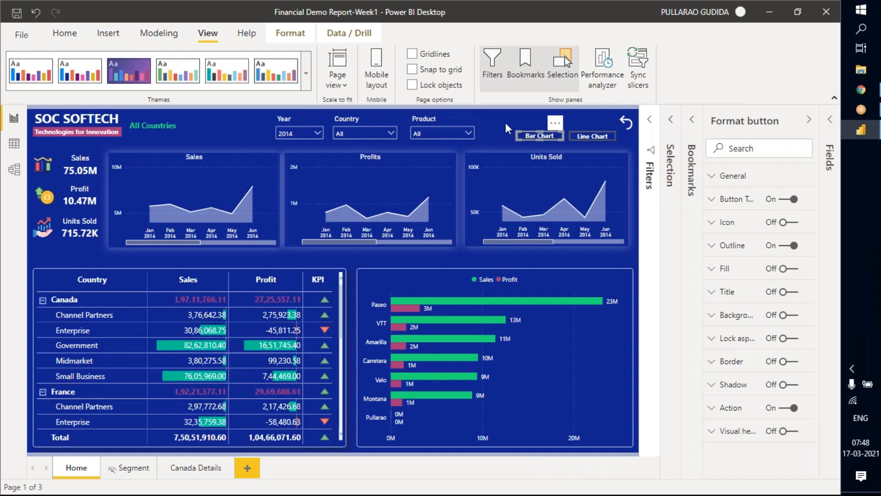
pyautogui.click(697, 125)
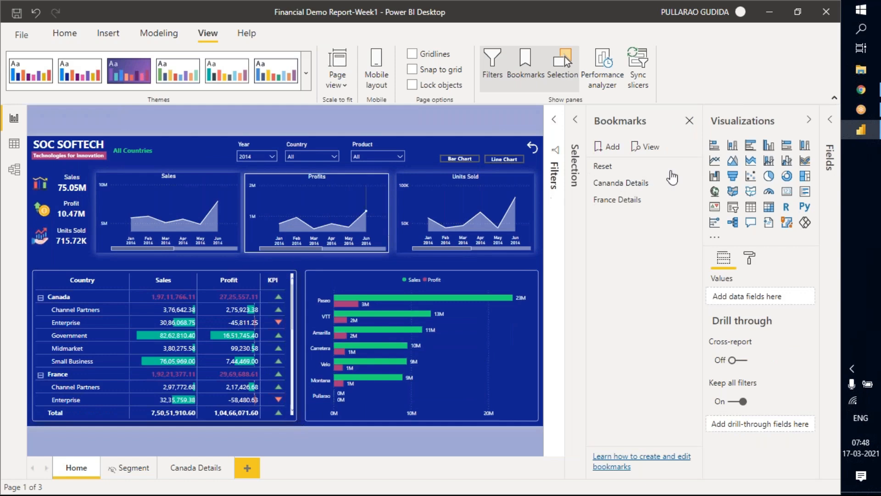
pyautogui.click(606, 151)
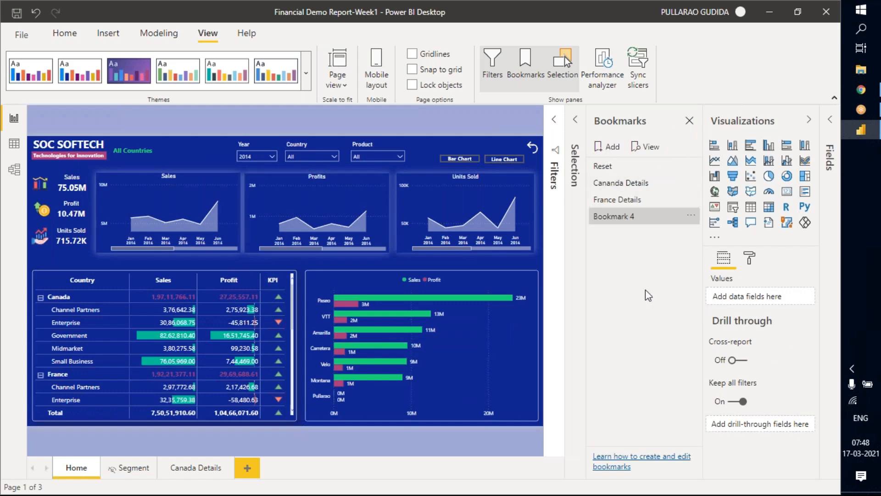
pyautogui.doubleClick(615, 222)
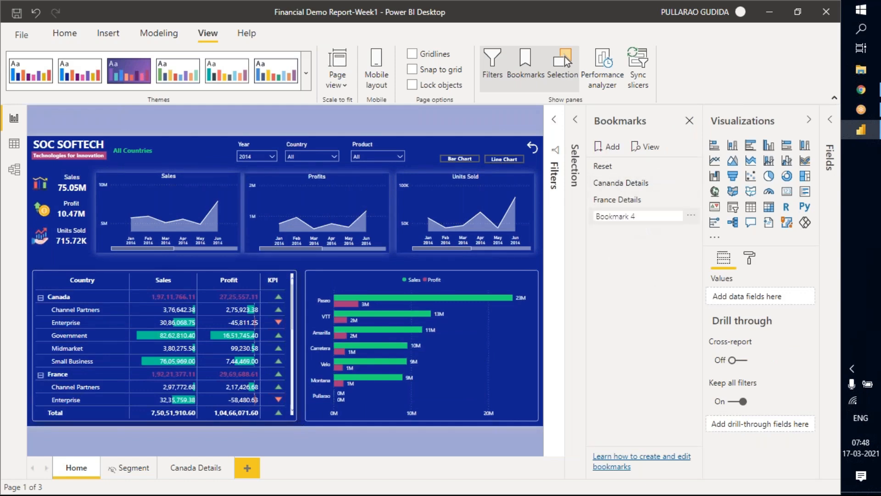
pyautogui.hotkey('ctrl', 'a')
pyautogui.press('BackSpace')
pyautogui.press('Return')
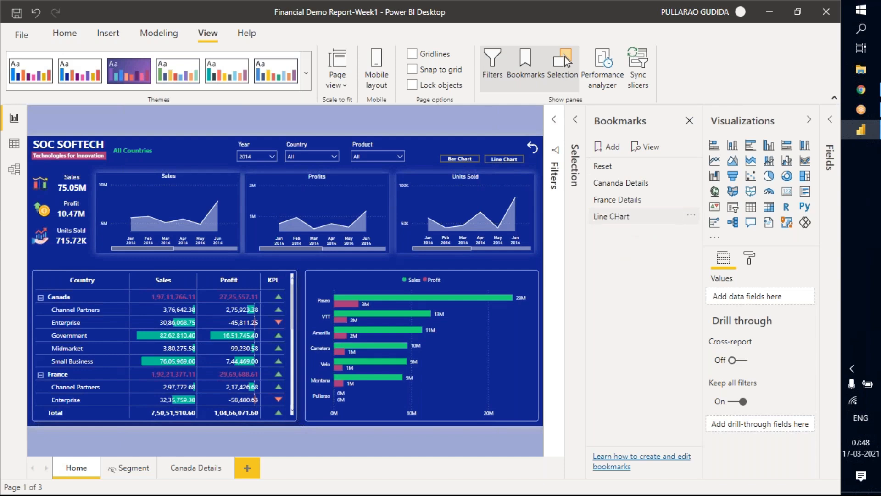
pyautogui.click(691, 218)
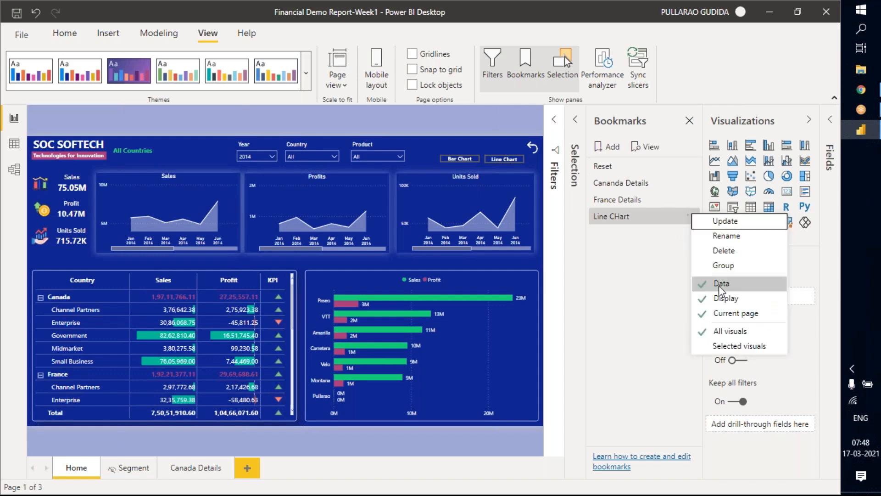
pyautogui.click(633, 304)
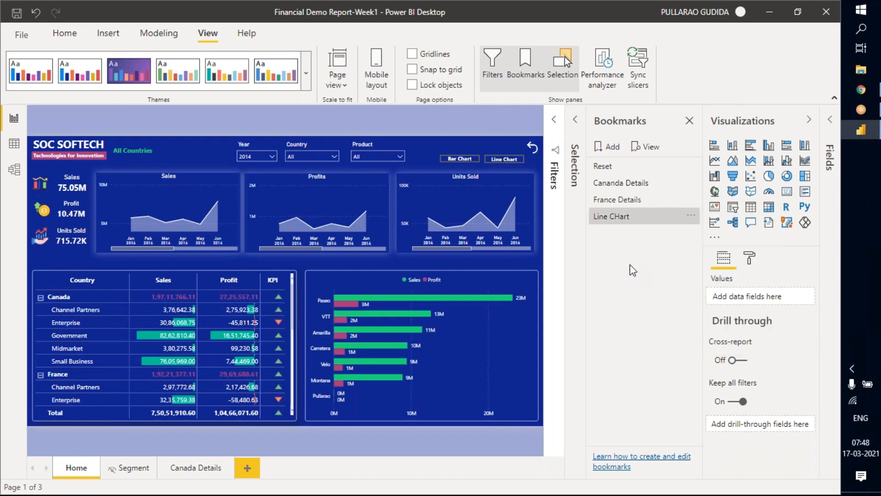
# Hide the line versions of the Units Sold, Profits and Sales visuals and show the Bar group.
pyautogui.click(645, 124)
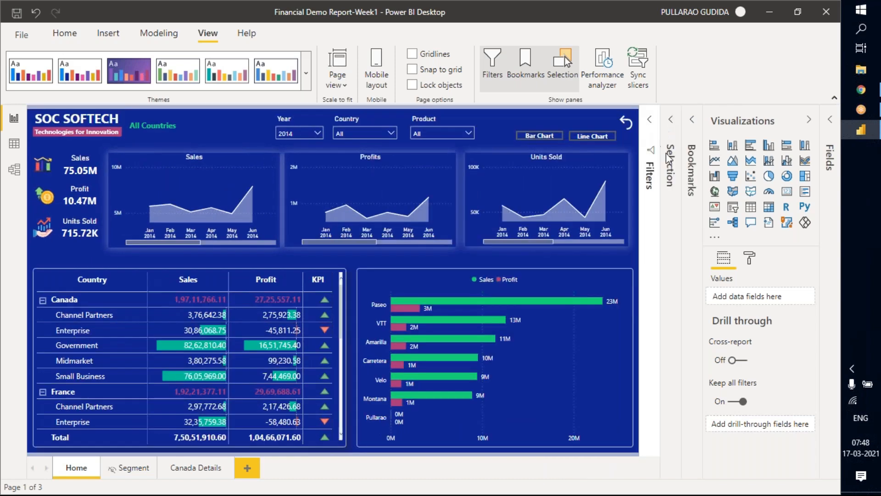
pyautogui.click(668, 132)
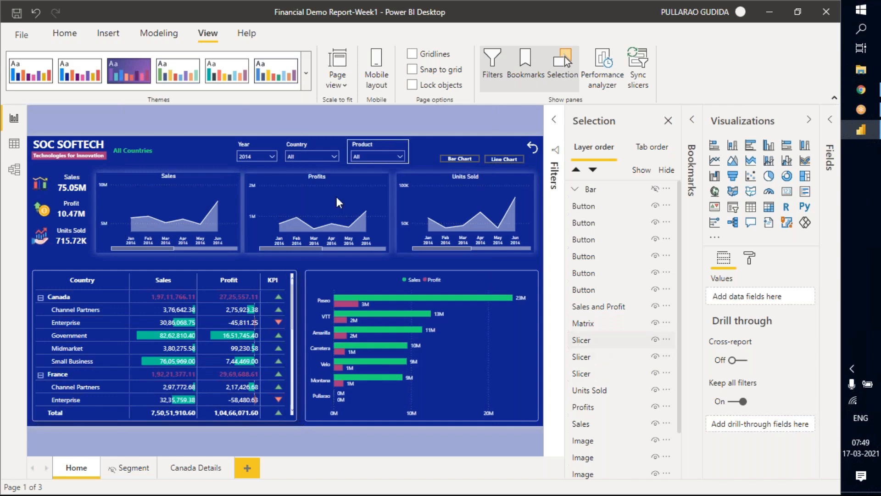
pyautogui.click(192, 174)
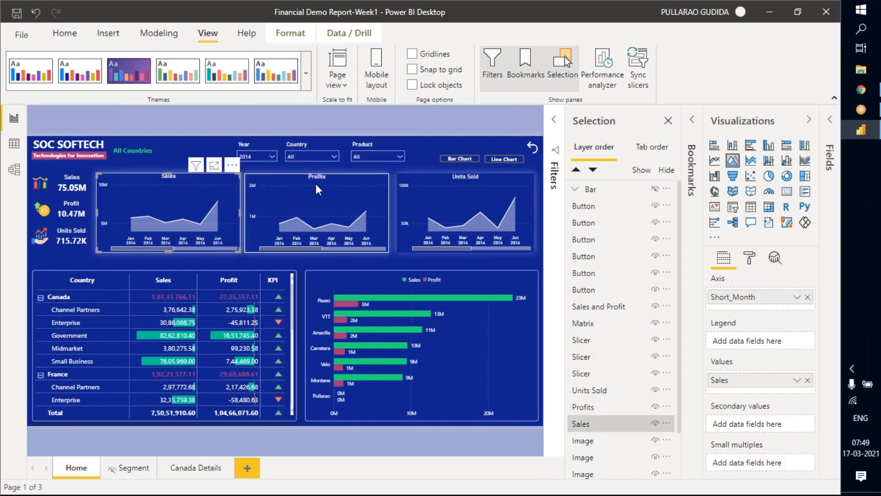
pyautogui.keyDown('ctrl'); pyautogui.click(429, 181); pyautogui.keyUp('ctrl')
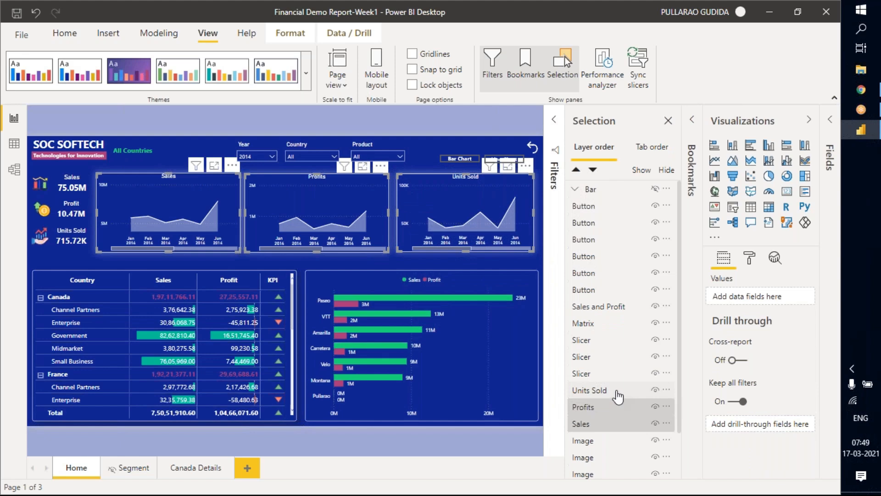
pyautogui.click(656, 390)
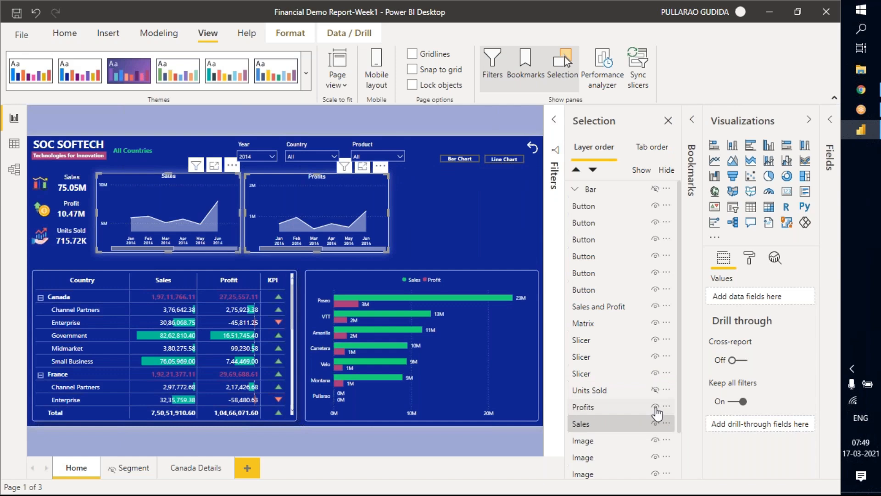
pyautogui.click(655, 406)
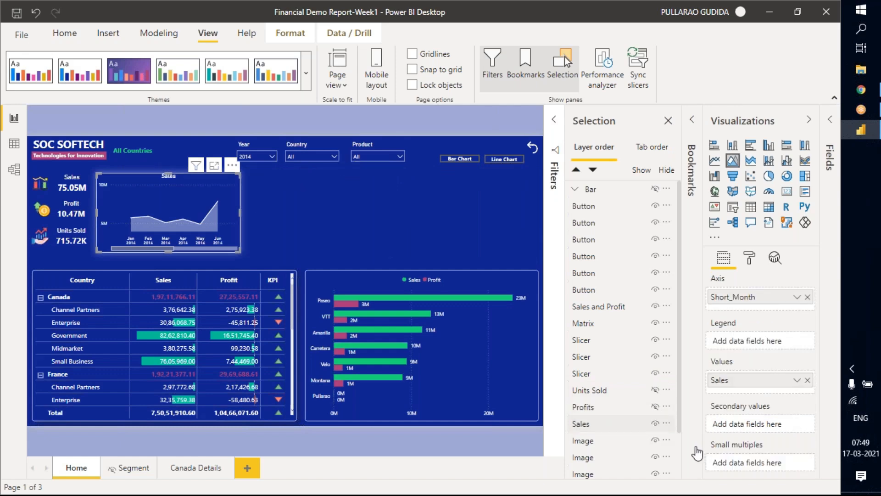
pyautogui.click(656, 424)
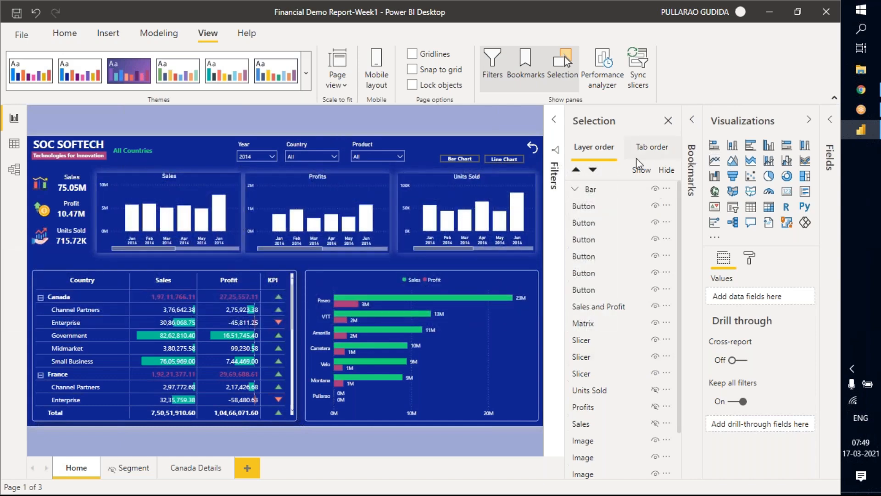
# Add a bookmark of the Home page with only the bar visuals showing, name it Bar Chart, and turn off its Data option.
pyautogui.click(668, 121)
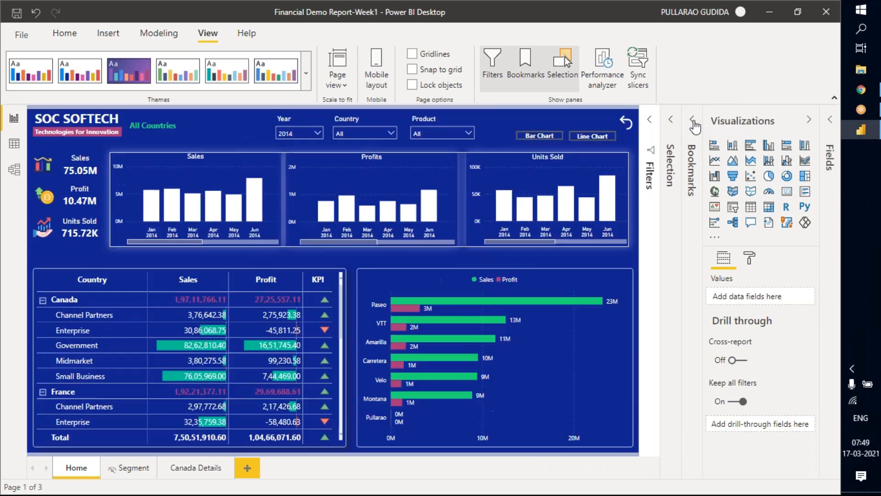
pyautogui.click(692, 120)
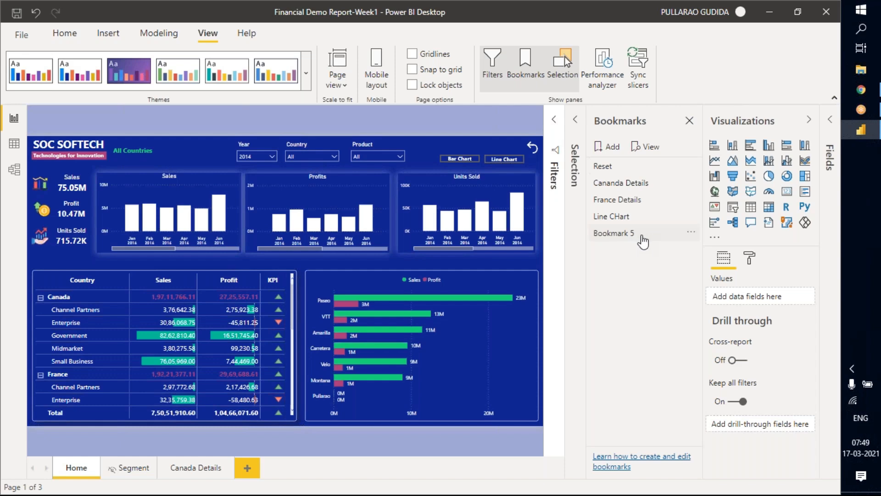
pyautogui.doubleClick(643, 238)
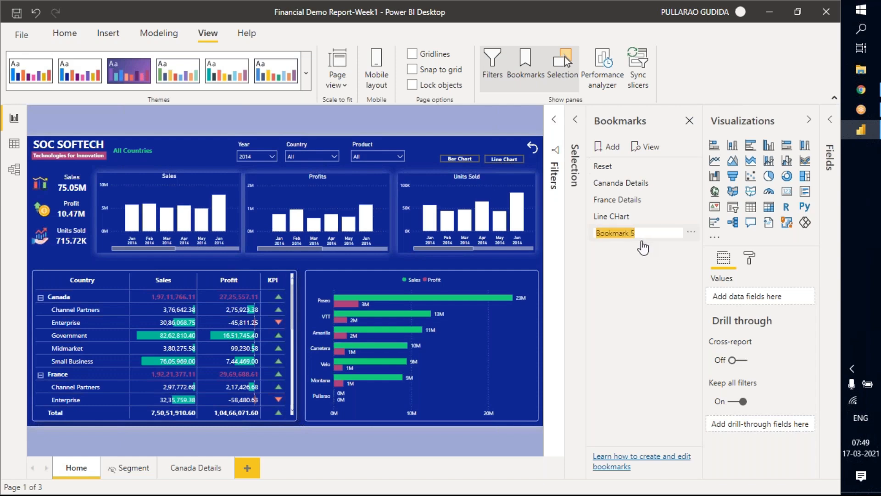
pyautogui.press('BackSpace')
pyautogui.press('Return')
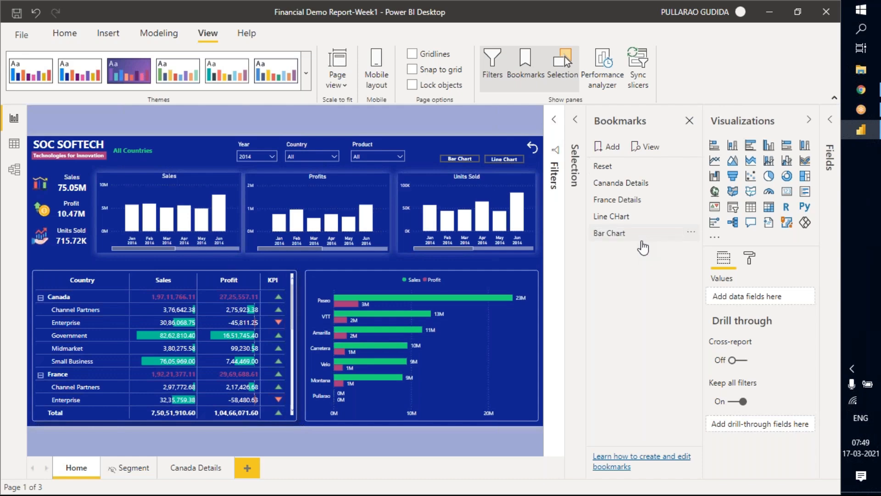
pyautogui.click(691, 235)
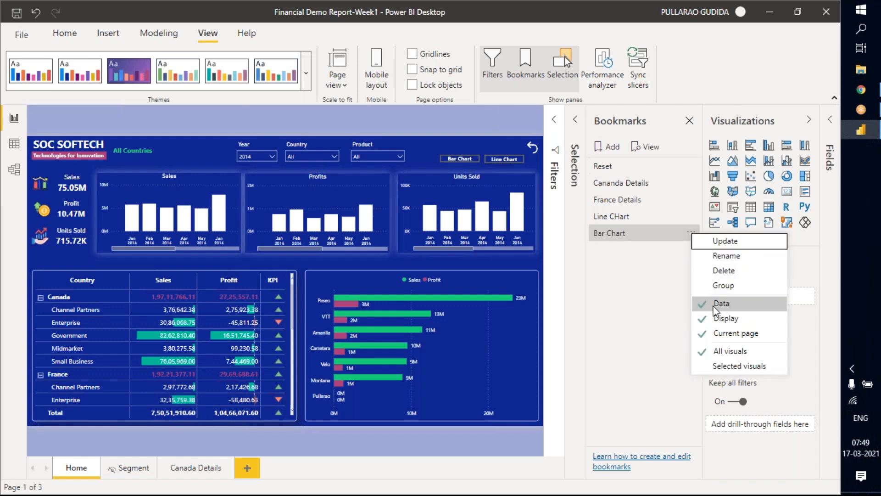
pyautogui.click(624, 285)
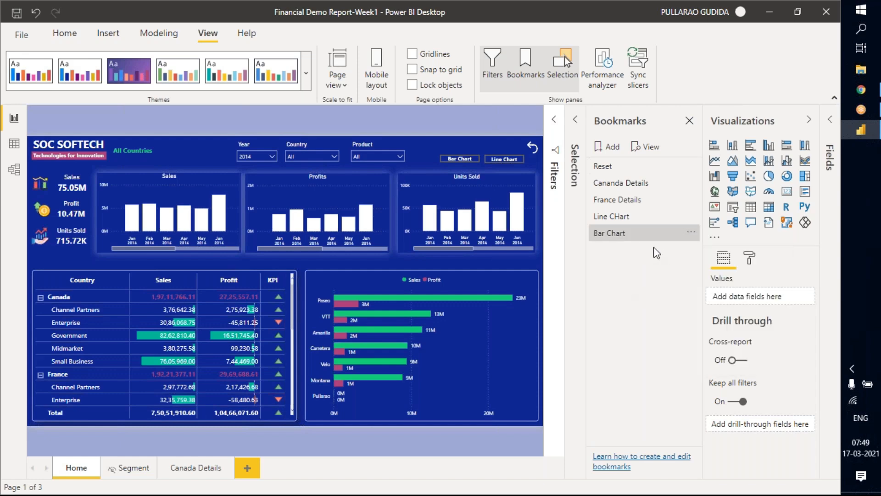
# Examine the Country slicer's choices and compare the option settings of the Cananda Details and Bar Chart bookmarks.
pyautogui.click(311, 155)
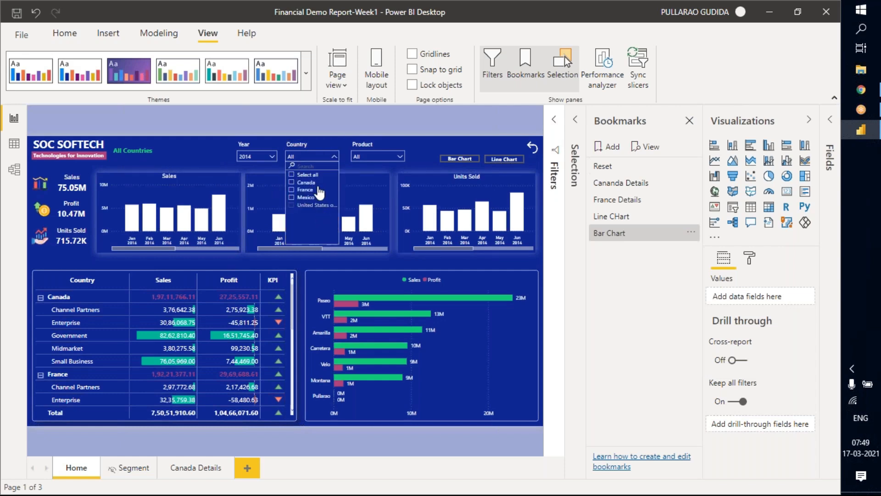
pyautogui.click(693, 237)
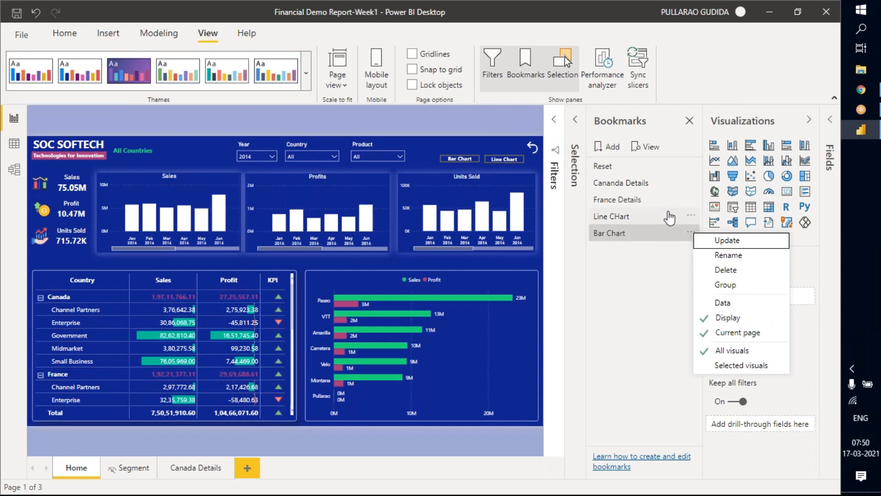
pyautogui.click(692, 186)
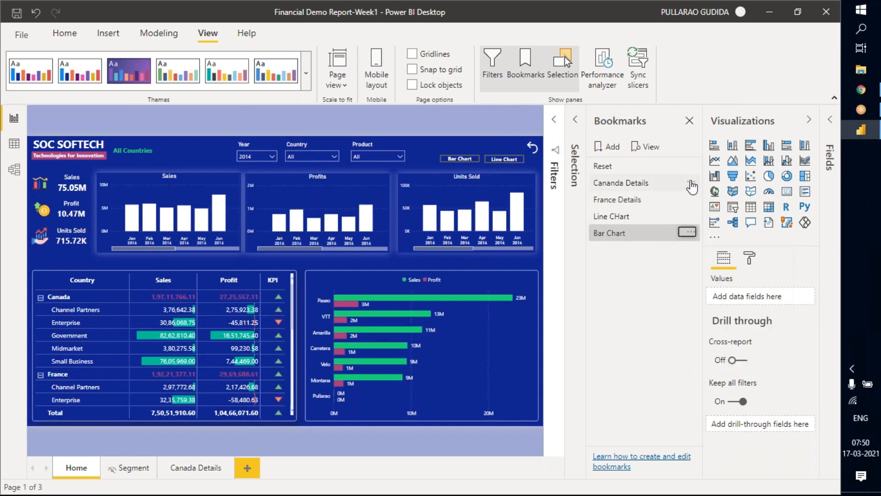
pyautogui.click(692, 186)
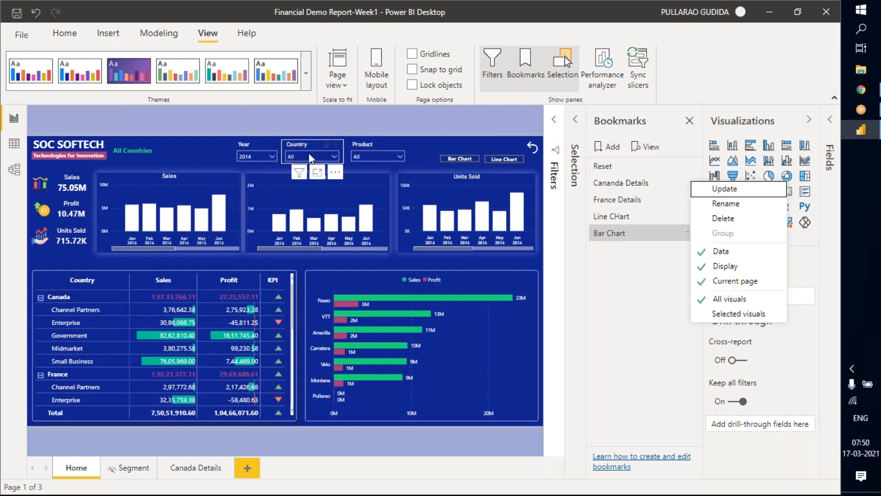
pyautogui.click(624, 265)
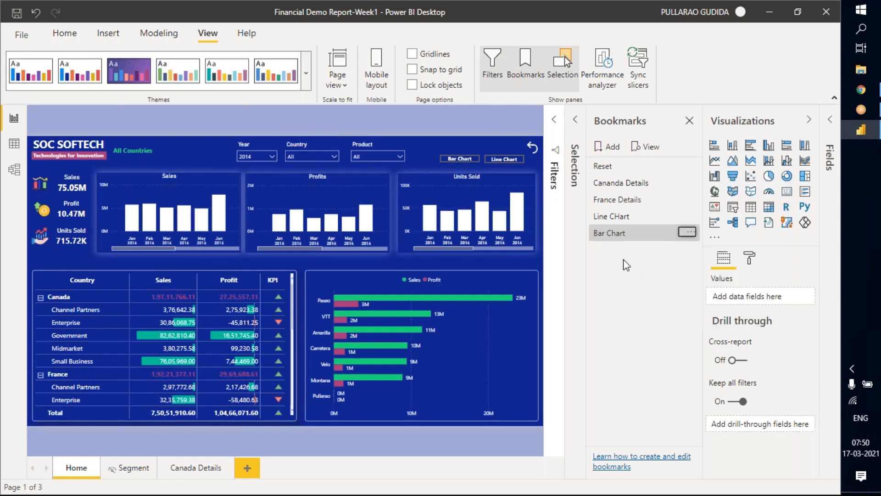
pyautogui.click(688, 234)
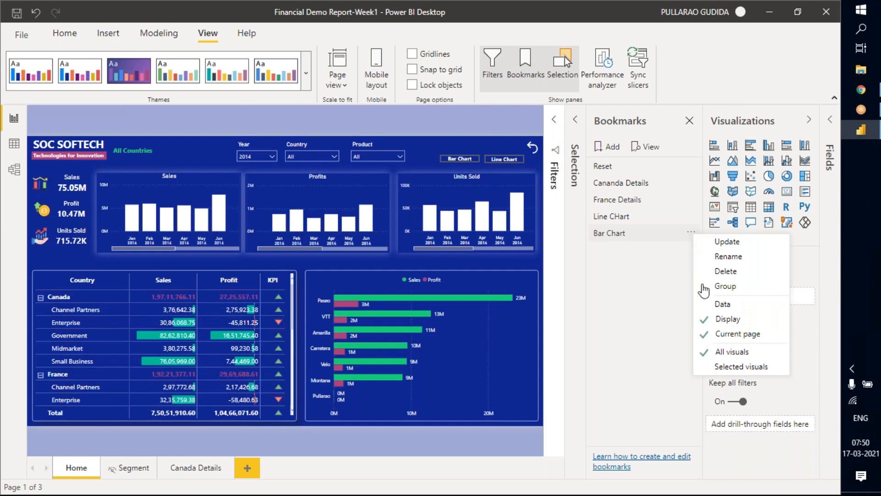
pyautogui.click(627, 283)
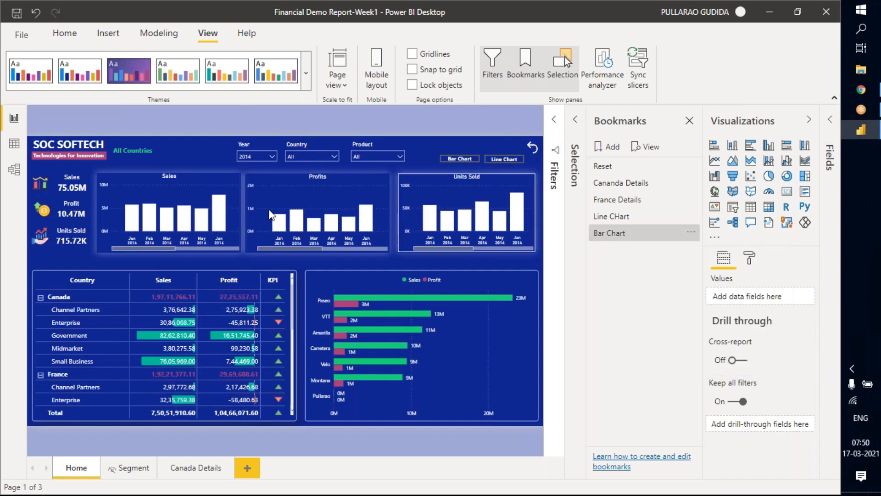
pyautogui.click(690, 232)
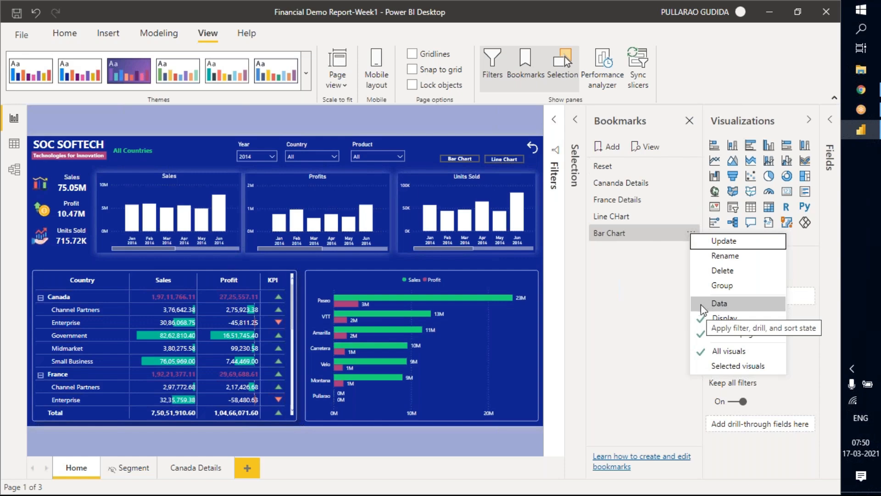
pyautogui.click(640, 264)
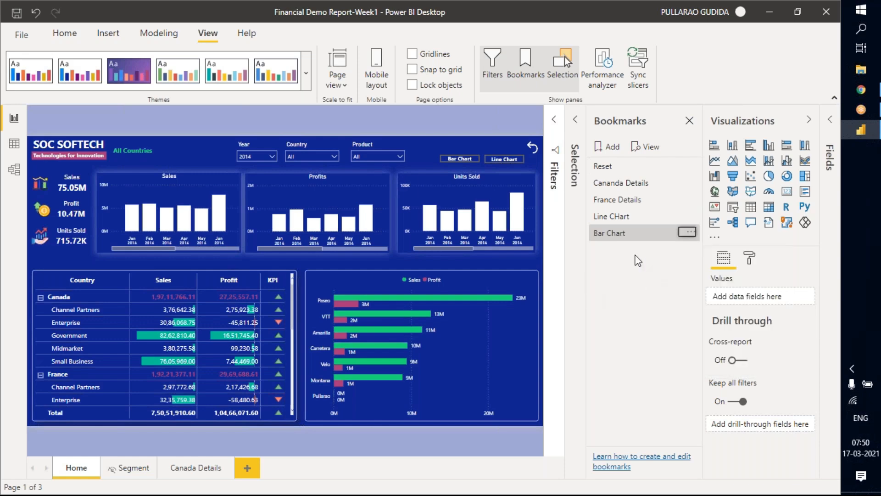
# Link the Bar Chart button's action to the Bar Chart bookmark and replace its Canada Details tooltip text.
pyautogui.click(632, 124)
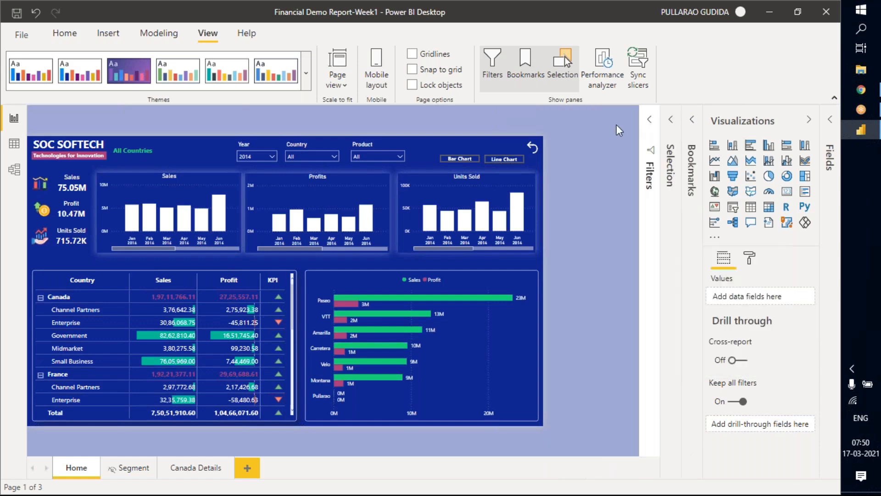
pyautogui.click(542, 138)
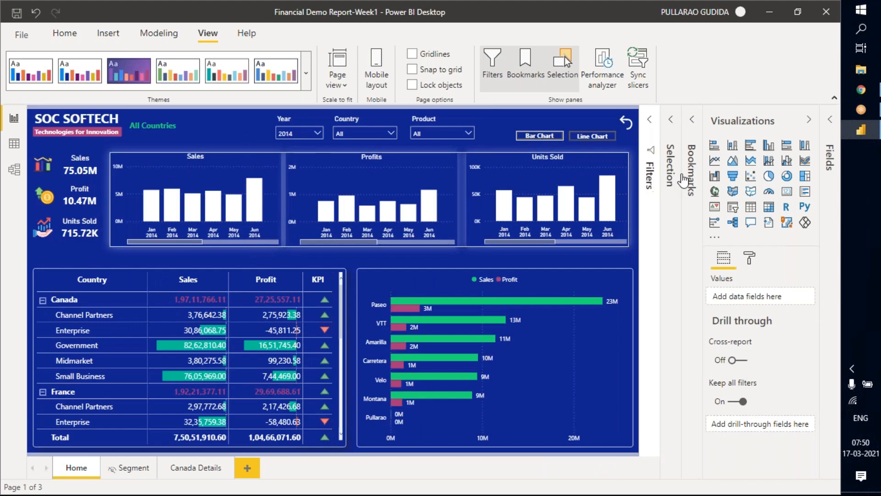
pyautogui.click(692, 120)
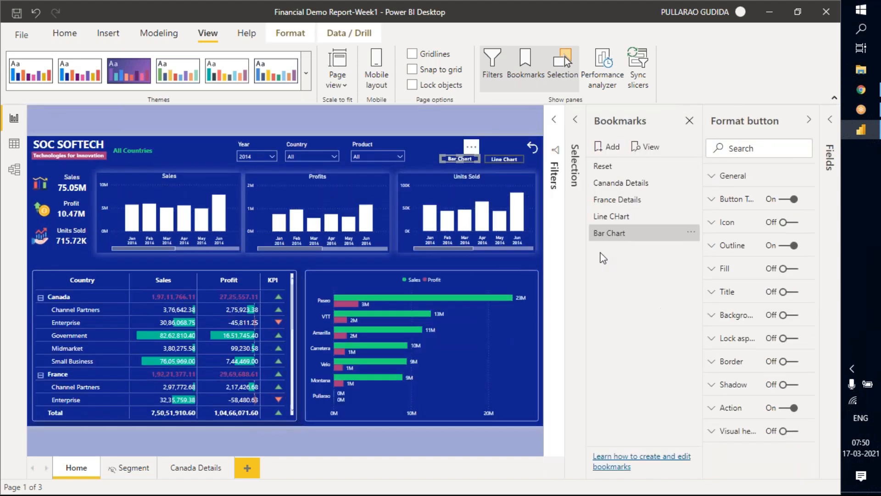
pyautogui.click(655, 121)
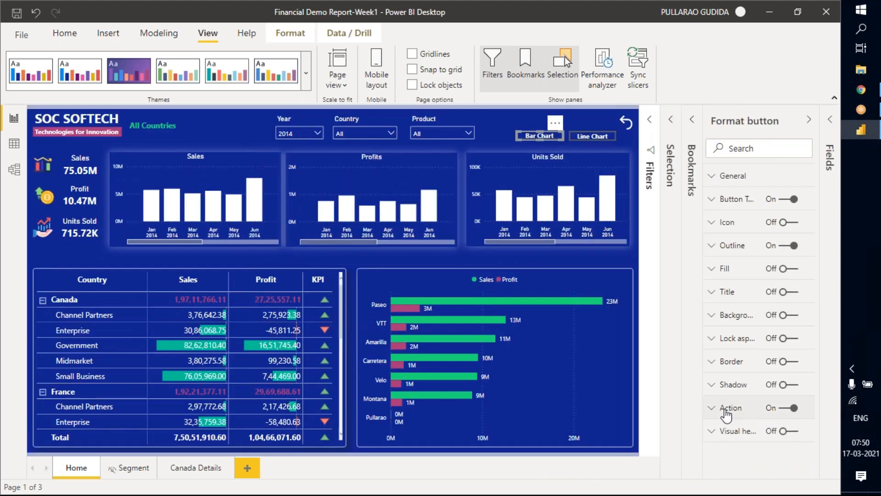
pyautogui.click(727, 409)
pyautogui.scroll(-3, 780, 367)
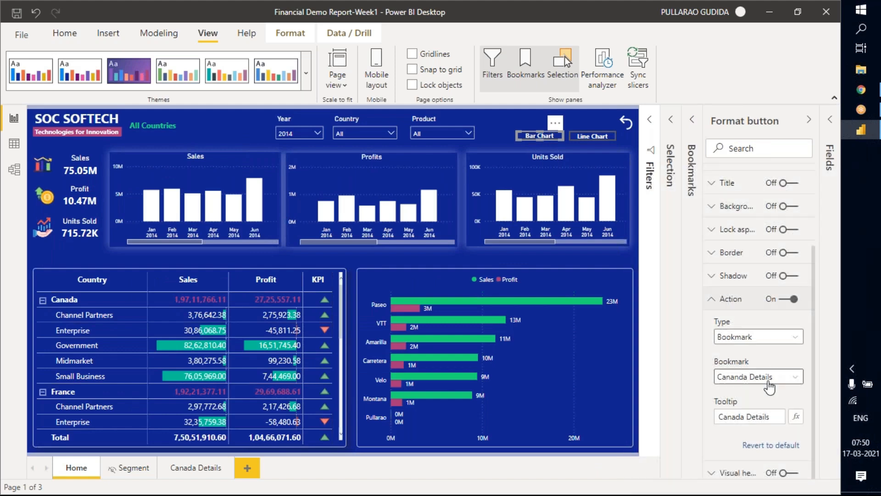
pyautogui.click(785, 382)
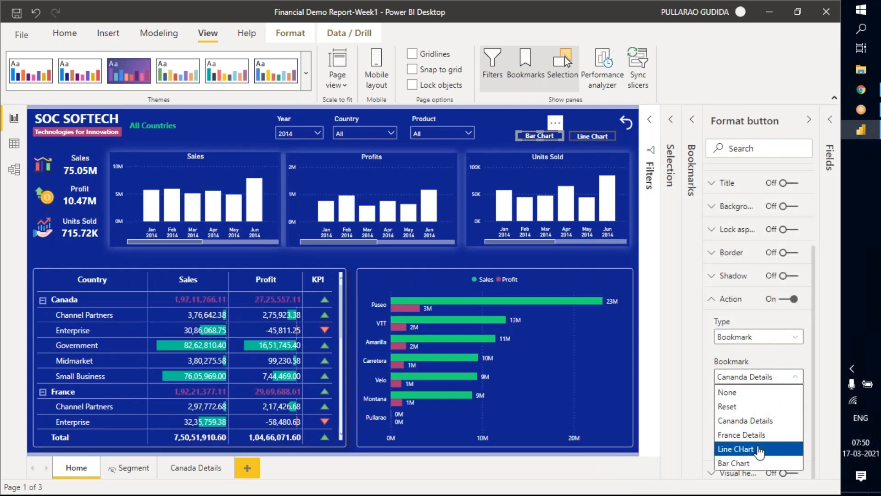
pyautogui.click(753, 464)
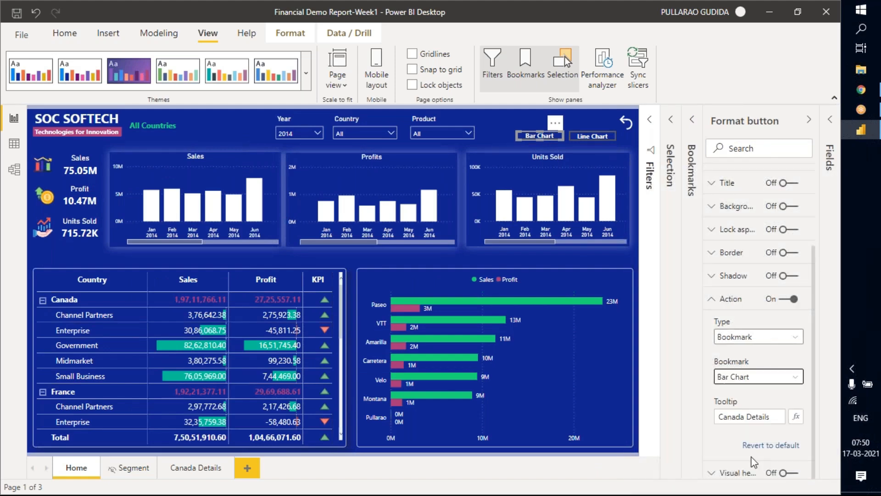
pyautogui.moveTo(773, 419); pyautogui.dragTo(687, 417)
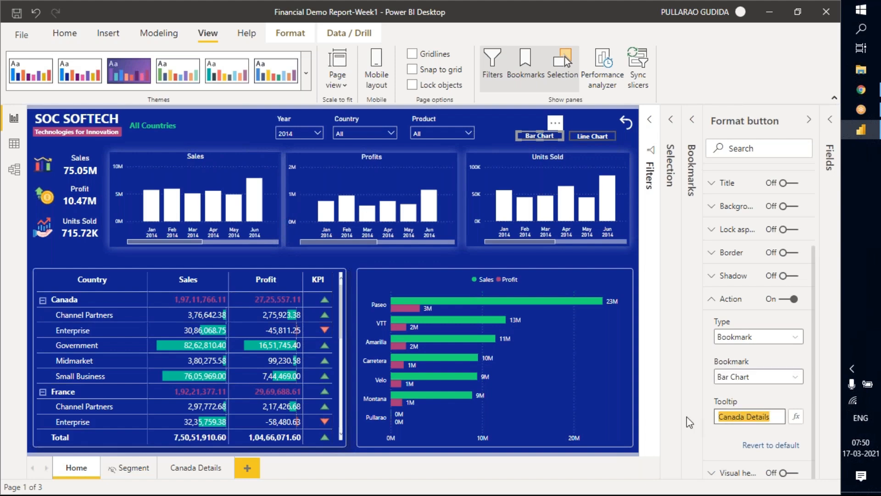
pyautogui.write('b')
# Link the Line Chart button's action to the Line CHart bookmark and remove its France Details tooltip text.
pyautogui.click(756, 395)
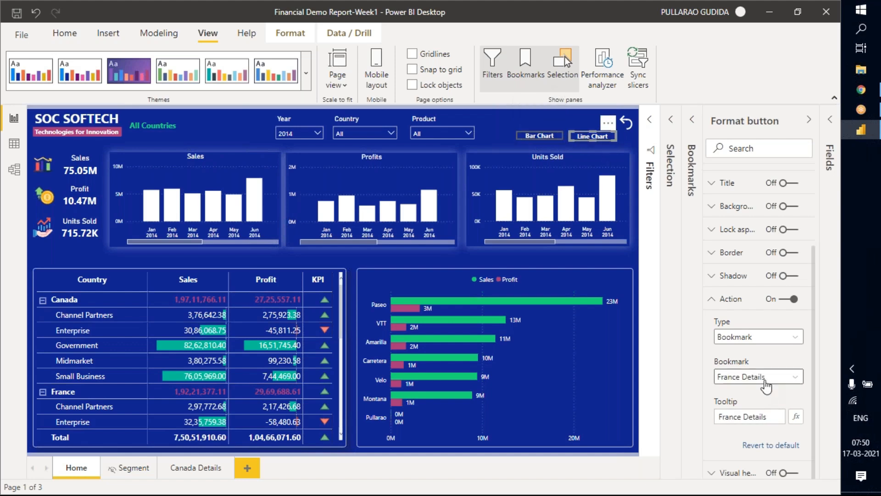
pyautogui.click(779, 378)
pyautogui.click(780, 378)
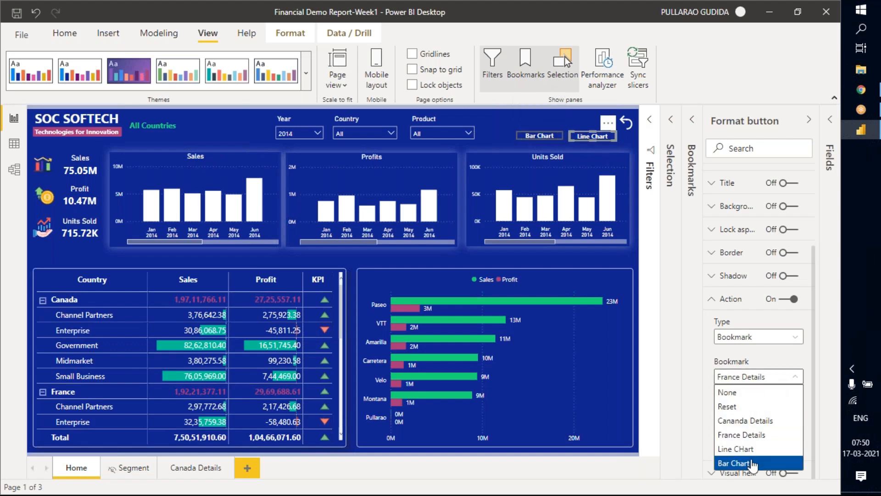
pyautogui.click(762, 450)
pyautogui.click(775, 416)
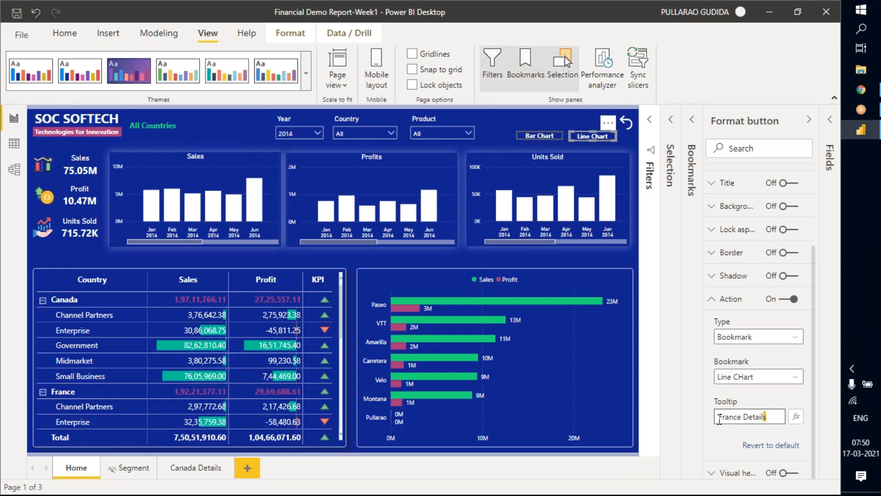
pyautogui.moveTo(776, 416); pyautogui.dragTo(691, 420)
pyautogui.press('BackSpace')
pyautogui.click(731, 299)
# Test switching the trend visuals with the Line Chart and Bar Chart buttons, and check the visibility of the page's layers.
pyautogui.keyDown('ctrl'); pyautogui.click(589, 134); pyautogui.keyUp('ctrl')
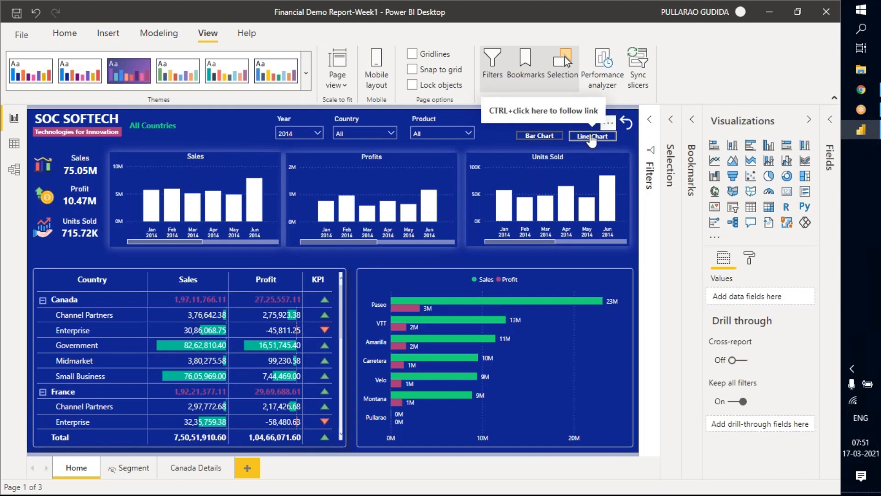
pyautogui.click(748, 124)
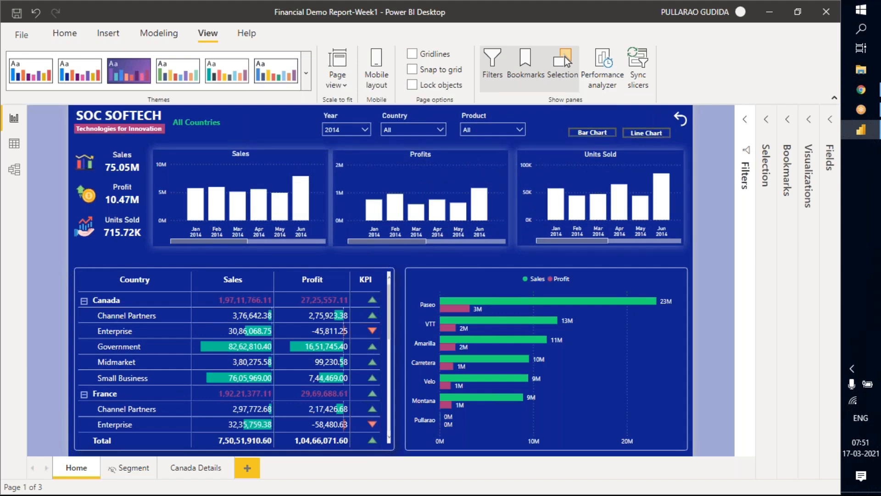
pyautogui.keyDown('ctrl'); pyautogui.click(642, 137); pyautogui.keyUp('ctrl')
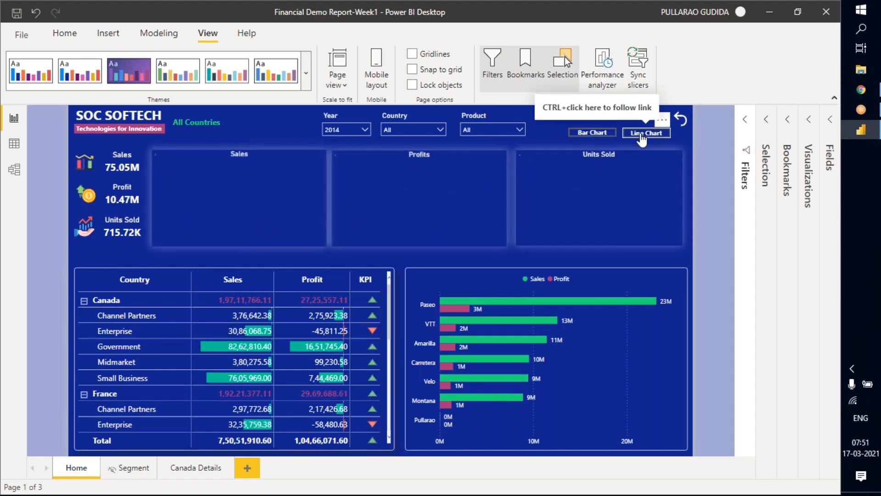
pyautogui.click(584, 134)
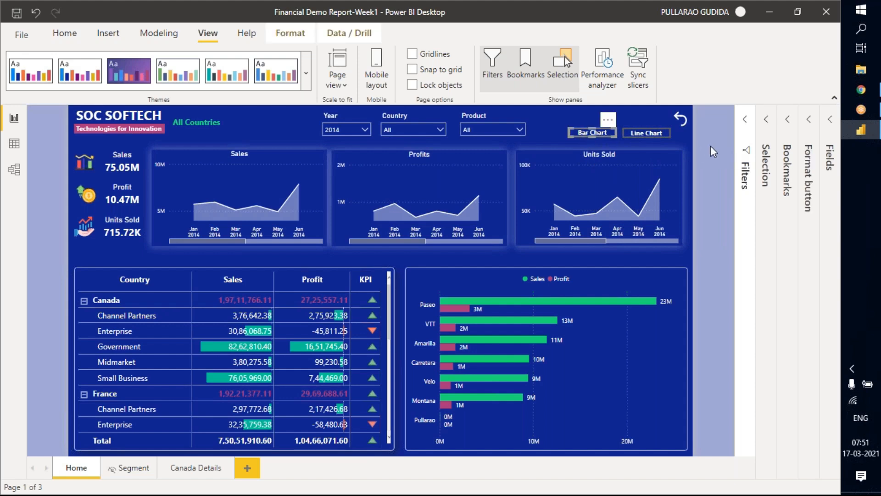
pyautogui.click(711, 145)
pyautogui.keyDown('ctrl'); pyautogui.click(586, 135); pyautogui.keyUp('ctrl')
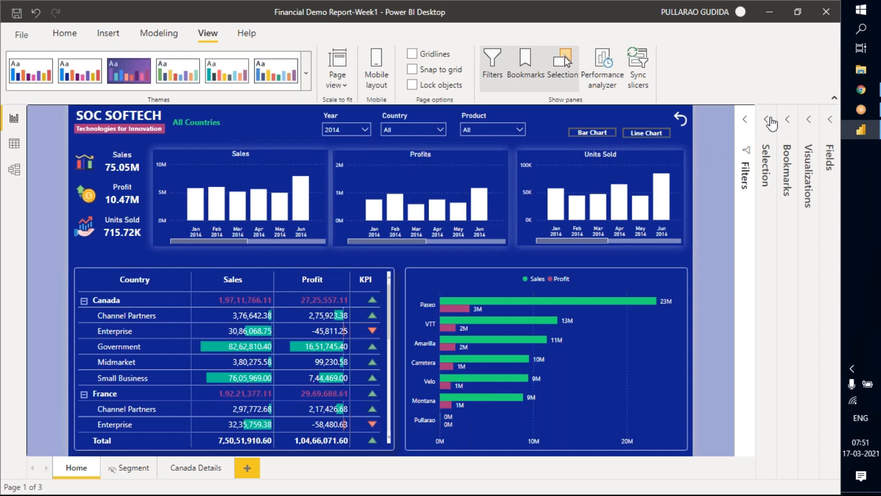
pyautogui.click(763, 181)
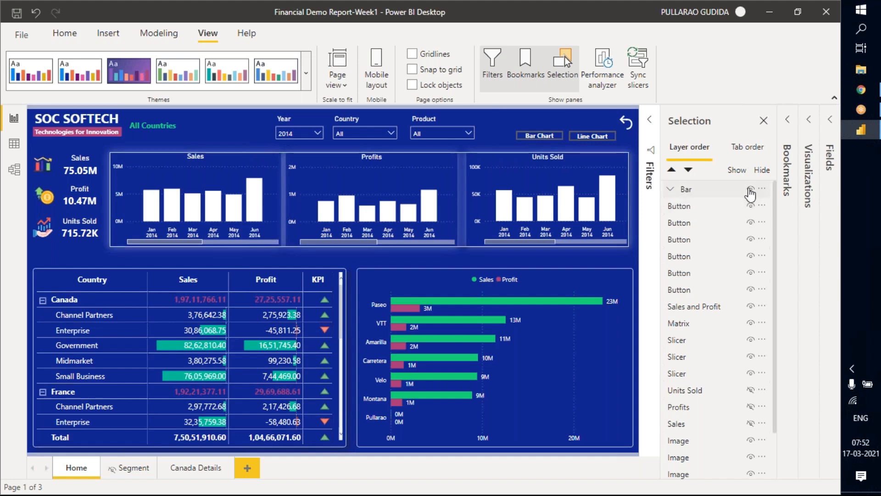
pyautogui.click(764, 121)
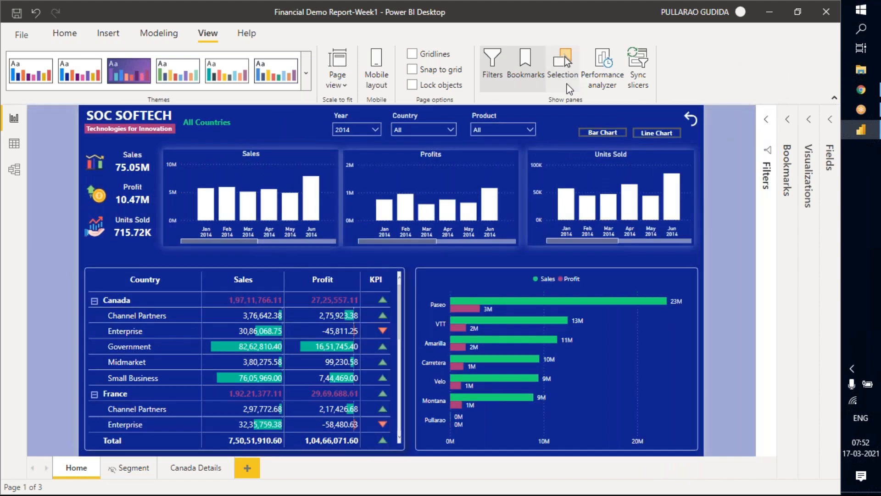